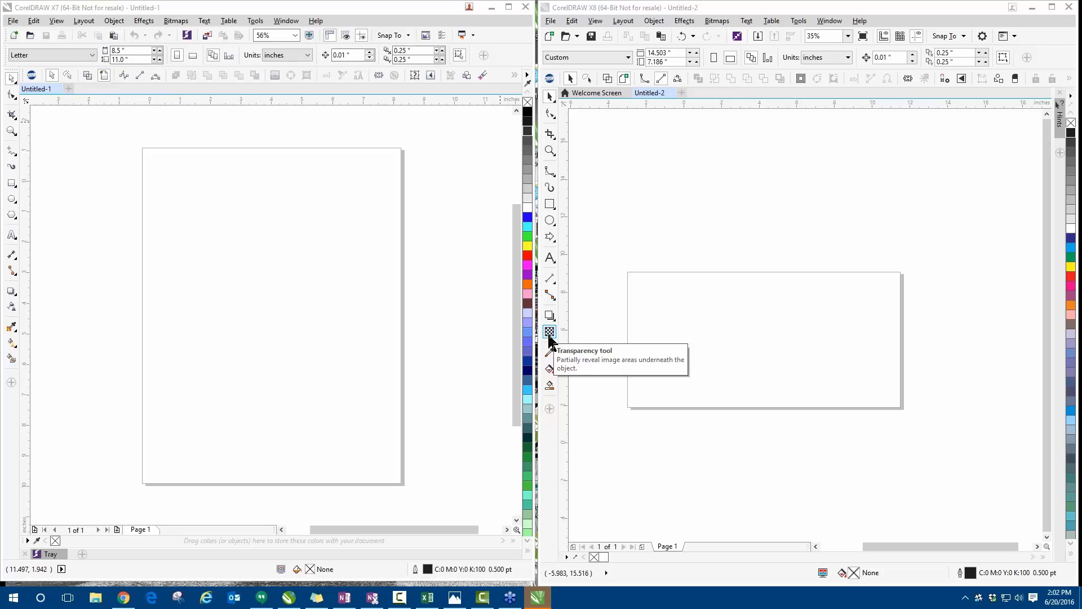
# - Close the CorelDRAW X7 window and maximize the CorelDRAW X8 window
pyautogui.click(13, 309)
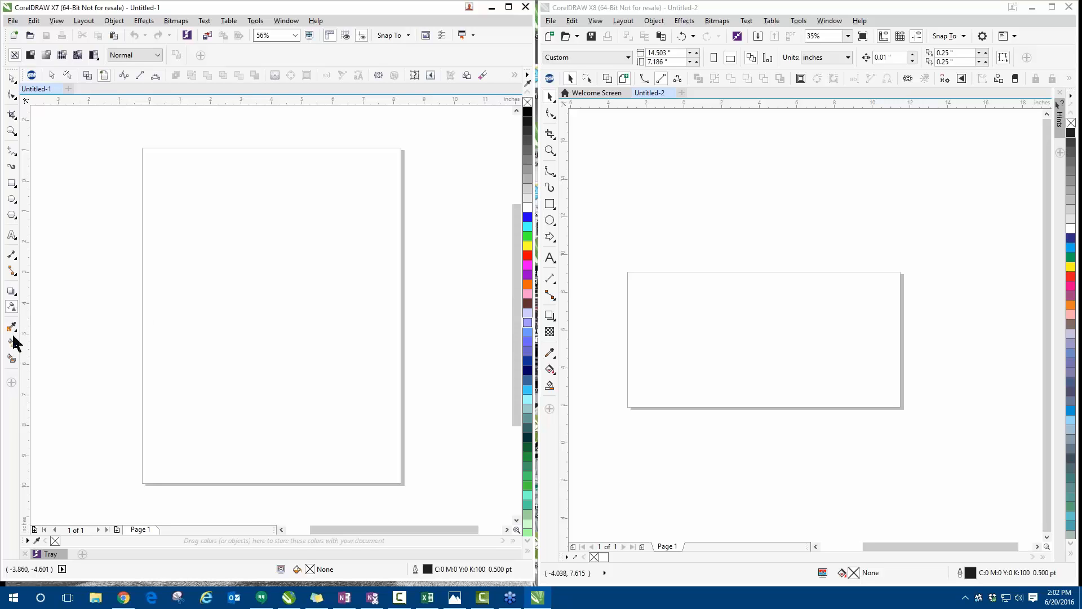
pyautogui.click(599, 211)
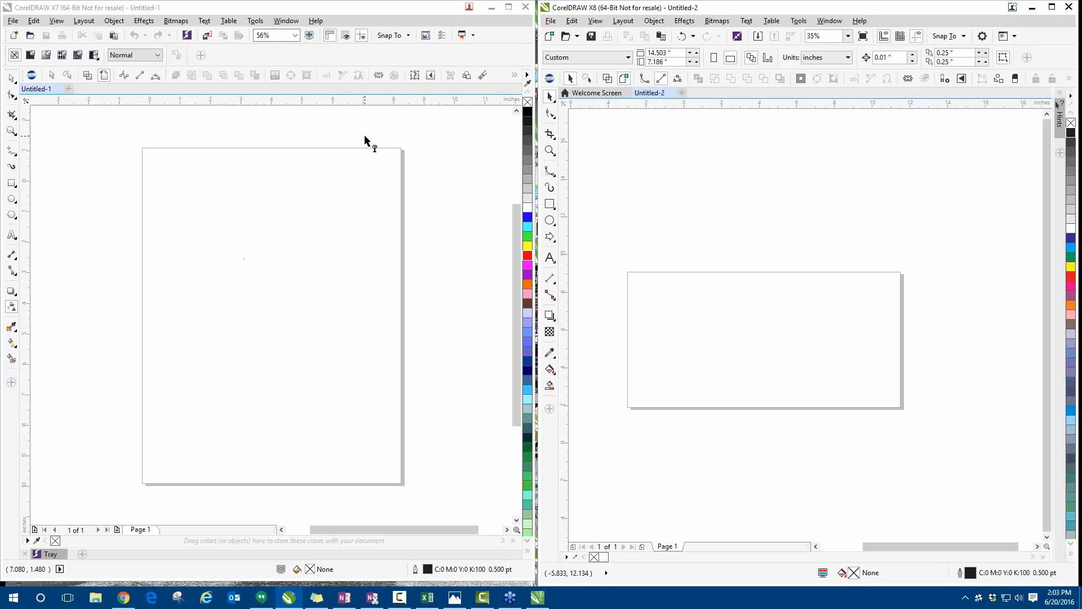
pyautogui.click(526, 7)
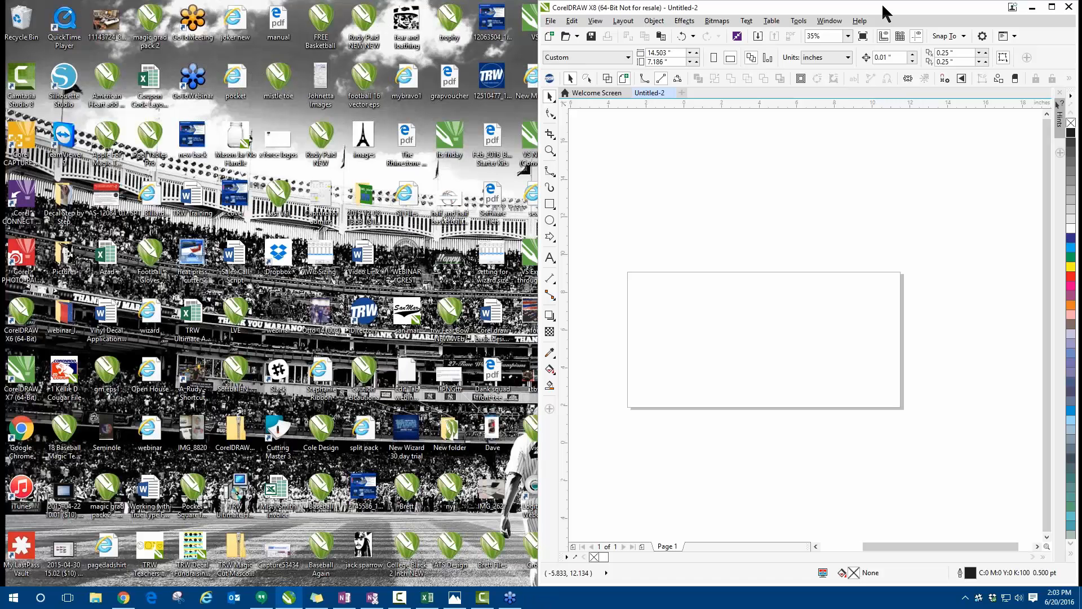
pyautogui.click(1051, 7)
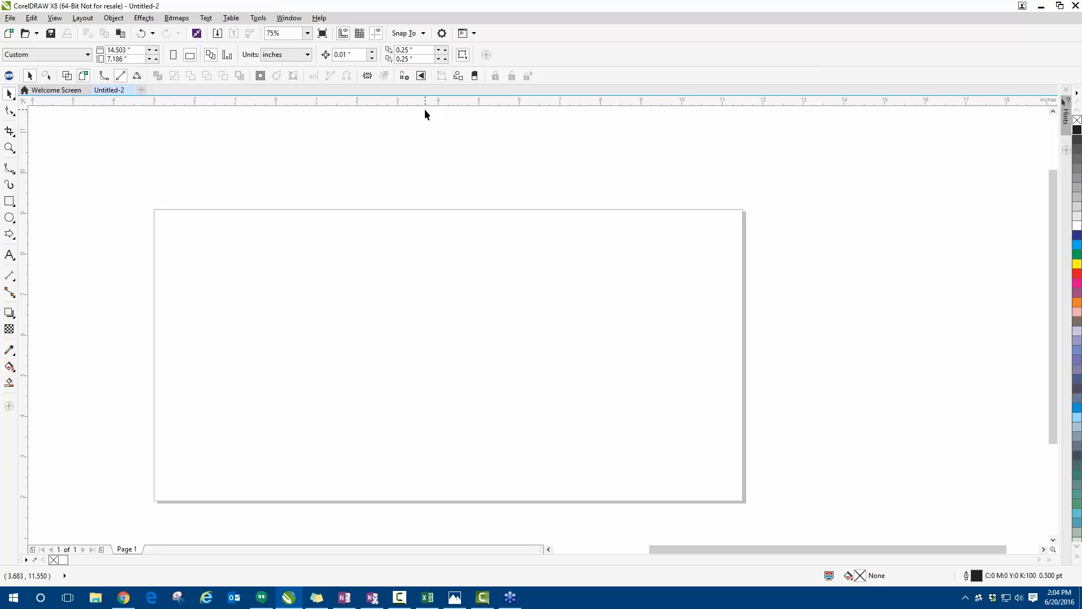
# - Try interface scaling of 225%, 75%, 150% and 125% in the workspace Appearance options
pyautogui.click(258, 21)
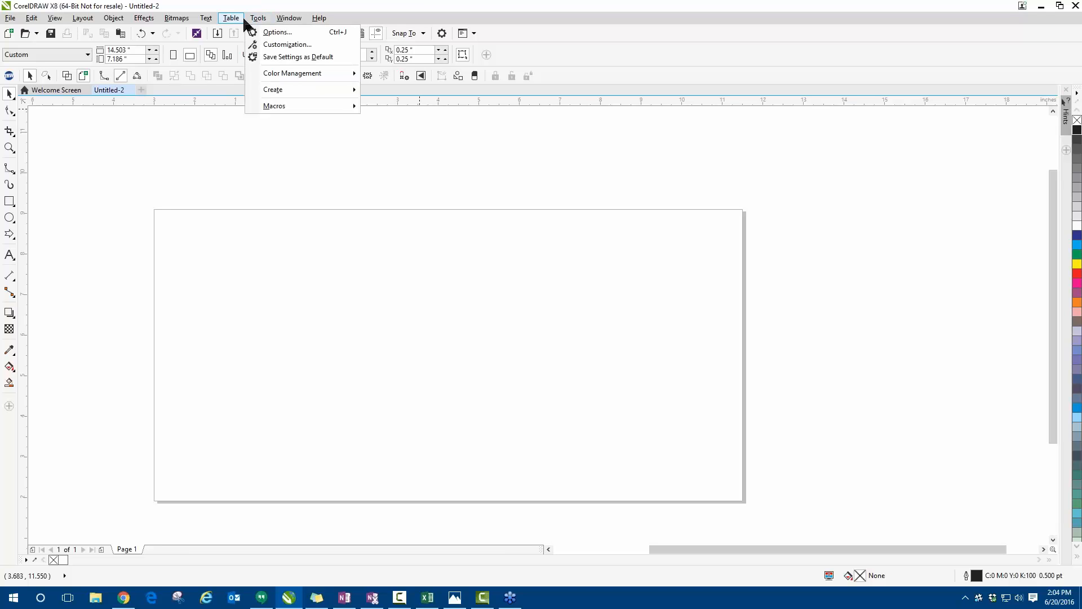
pyautogui.click(272, 35)
pyautogui.moveTo(361, 142); pyautogui.dragTo(280, 123)
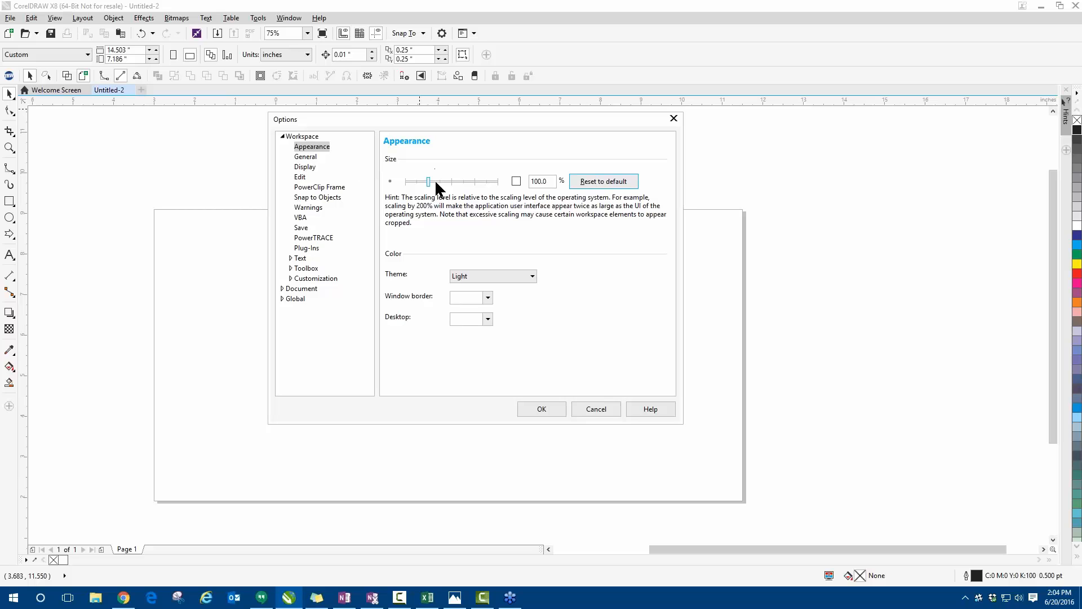
pyautogui.moveTo(428, 184); pyautogui.dragTo(490, 185)
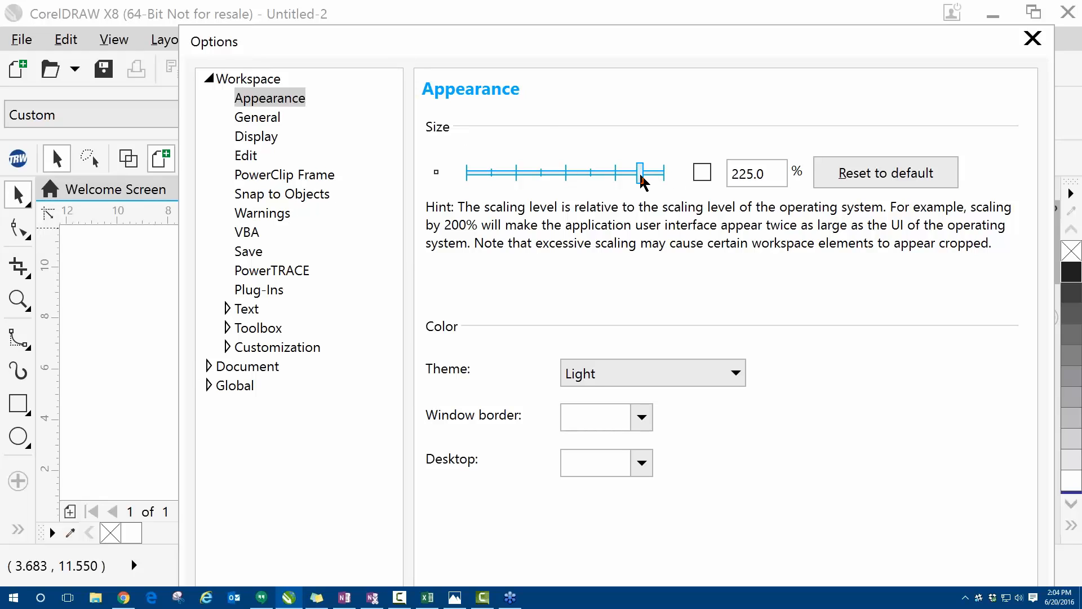
pyautogui.moveTo(641, 179); pyautogui.dragTo(491, 178)
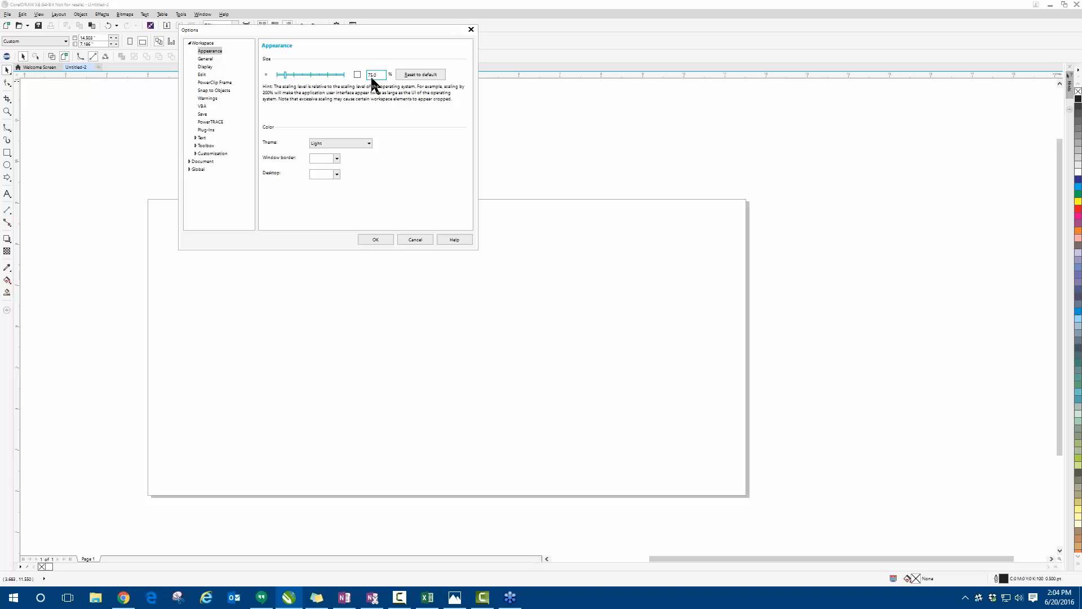
pyautogui.moveTo(385, 31); pyautogui.dragTo(418, 129)
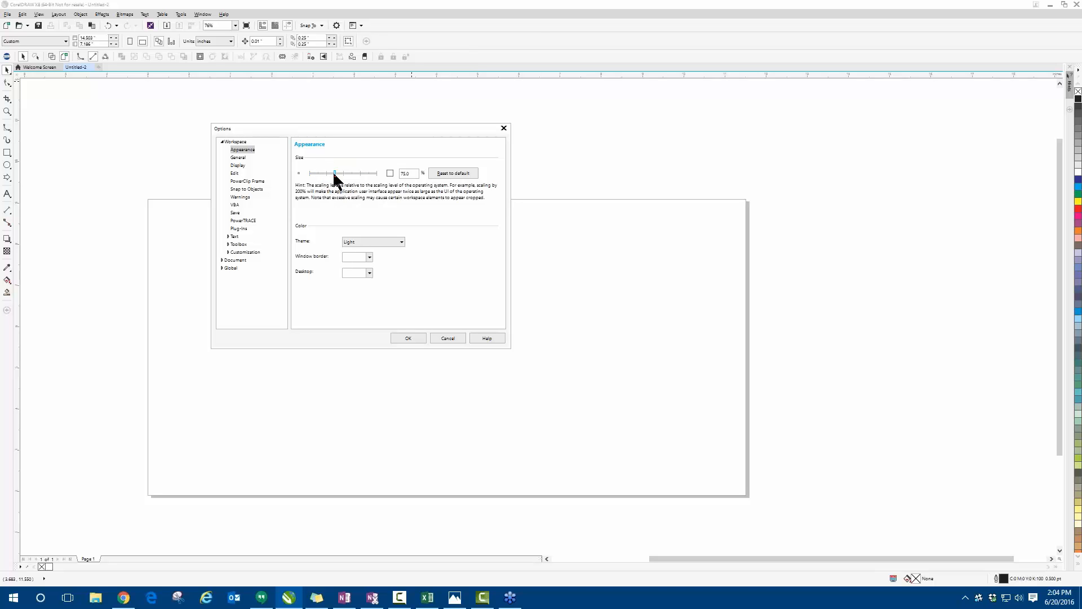
pyautogui.moveTo(343, 174); pyautogui.dragTo(360, 173)
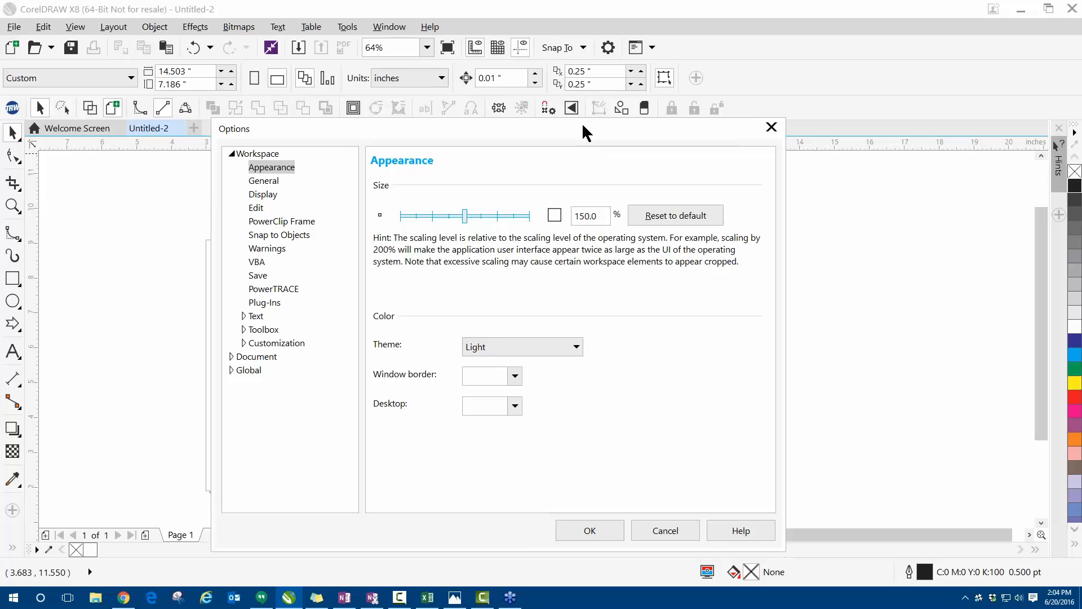
pyautogui.moveTo(442, 153); pyautogui.dragTo(425, 155)
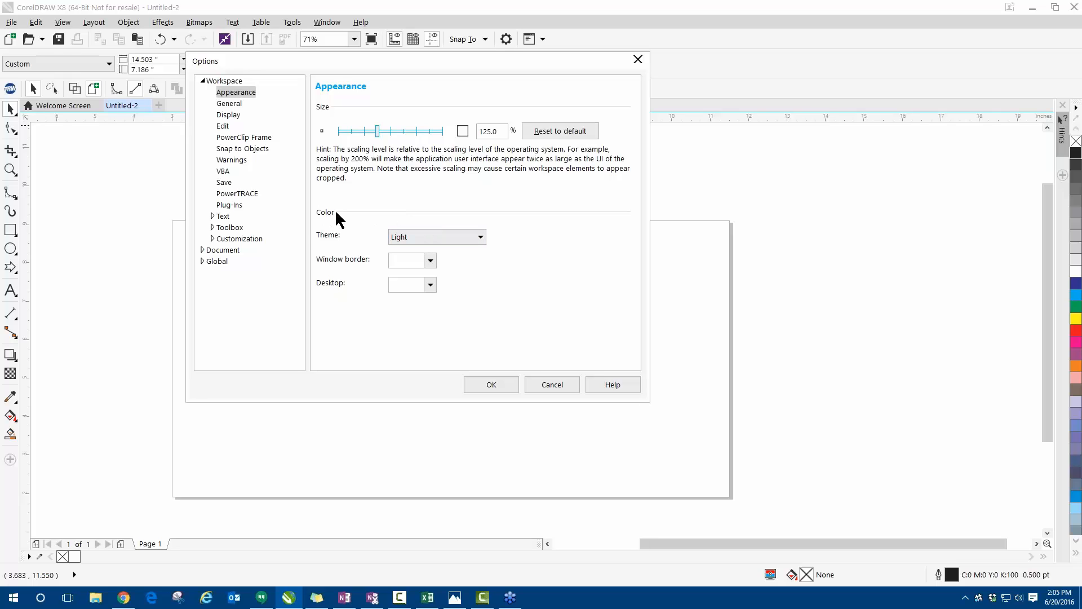
# - Try the Black colour theme in the Appearance options and discard all the appearance changes
pyautogui.click(411, 239)
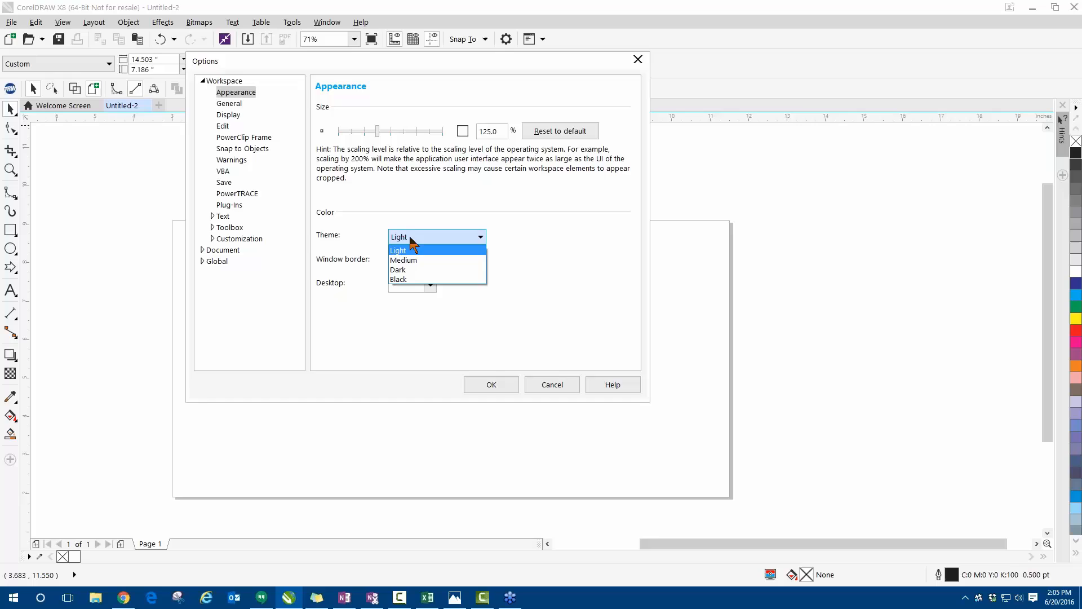
pyautogui.click(399, 279)
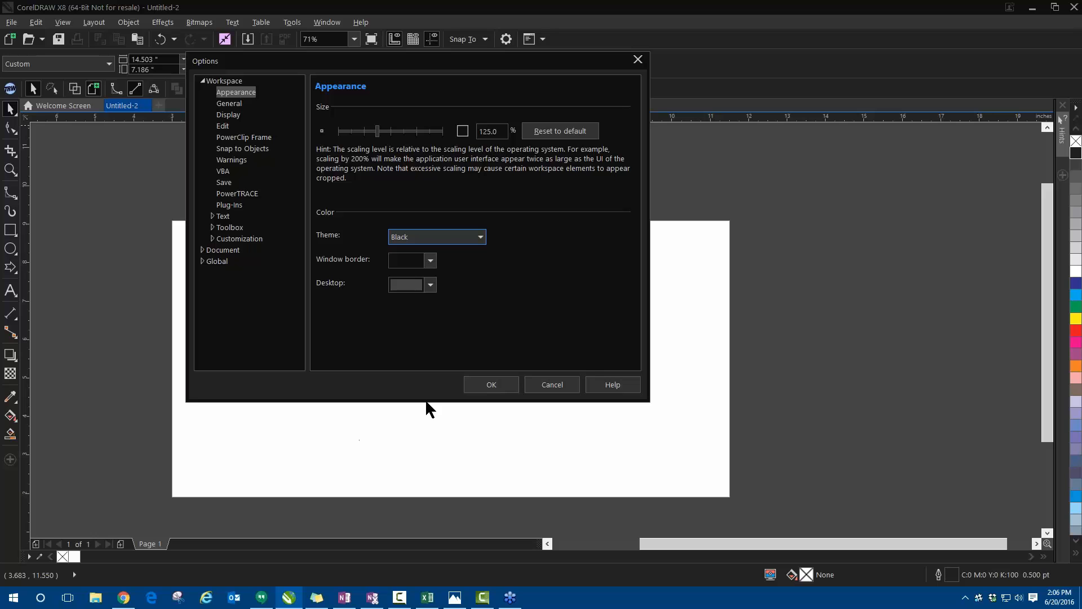
pyautogui.click(543, 385)
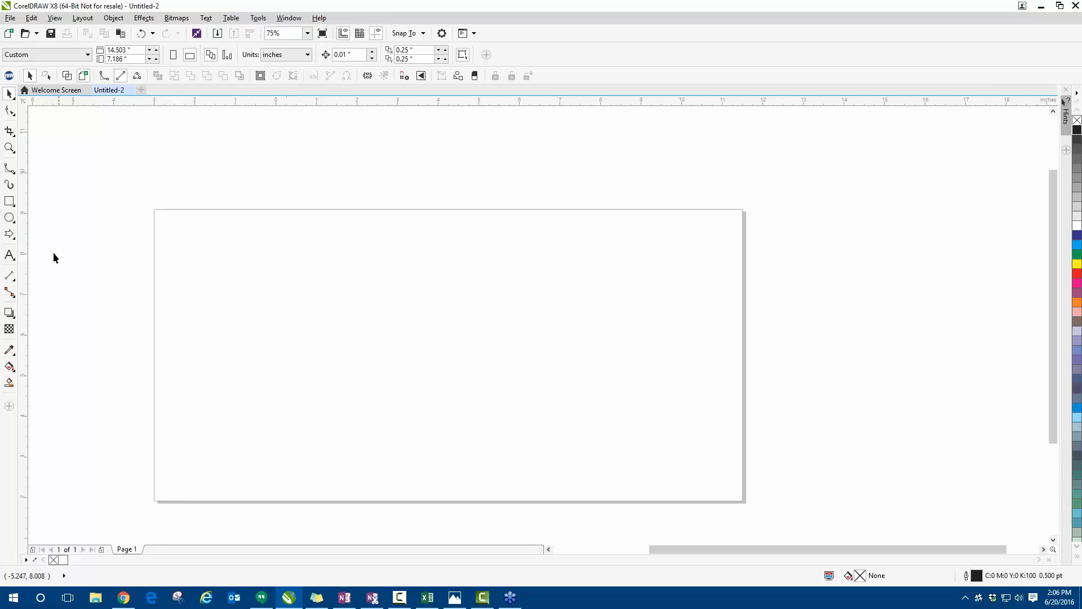
# - Slightly reduce the size of the font names shown in the Text tool's font list
pyautogui.click(9, 258)
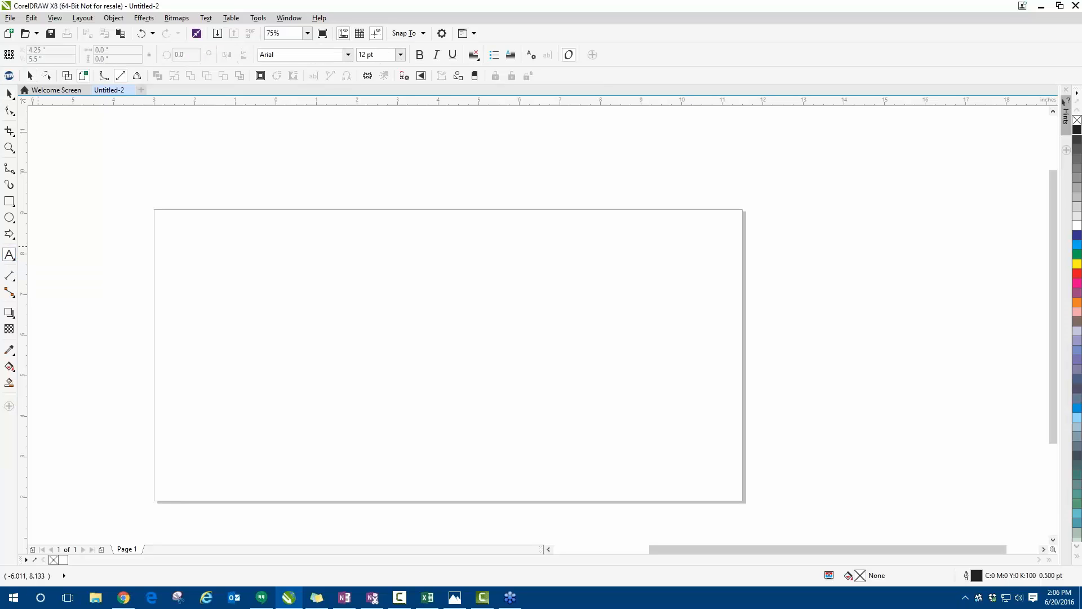
pyautogui.click(348, 55)
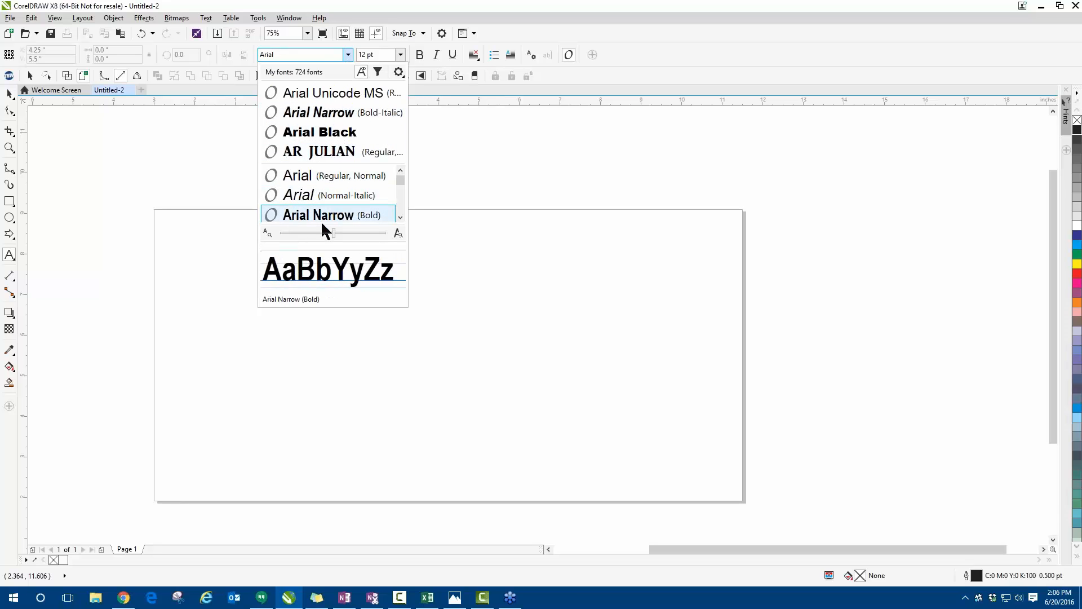
pyautogui.moveTo(333, 233)
pyautogui.mouseDown()
pyautogui.moveTo(366, 229)
pyautogui.moveTo(330, 229)
pyautogui.mouseUp()
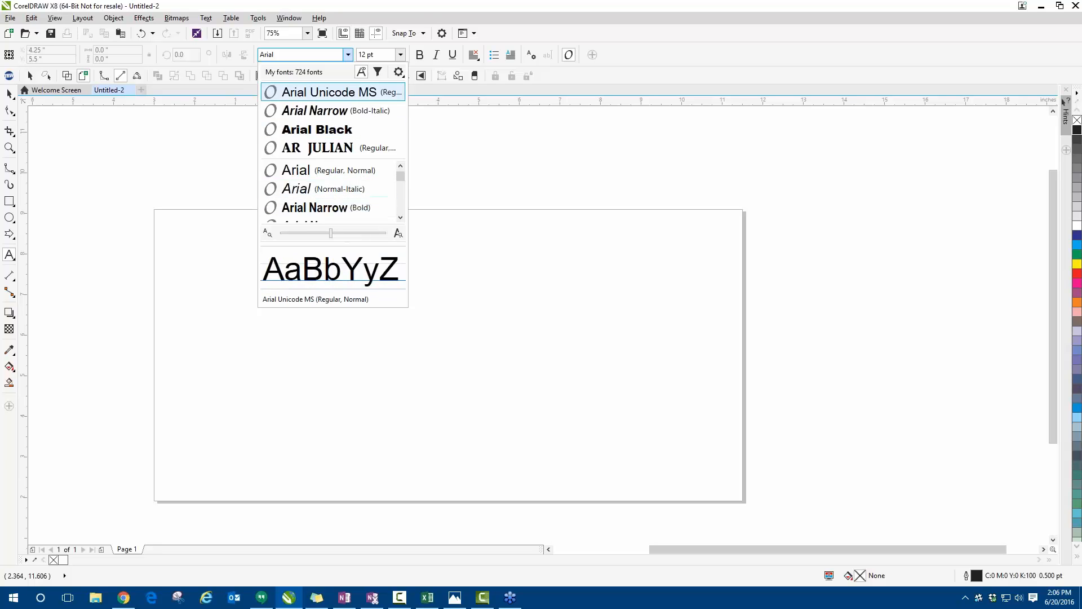
# - Group the font list by family and browse it down to the Book Antiqua styles
pyautogui.click(399, 72)
pyautogui.click(399, 72)
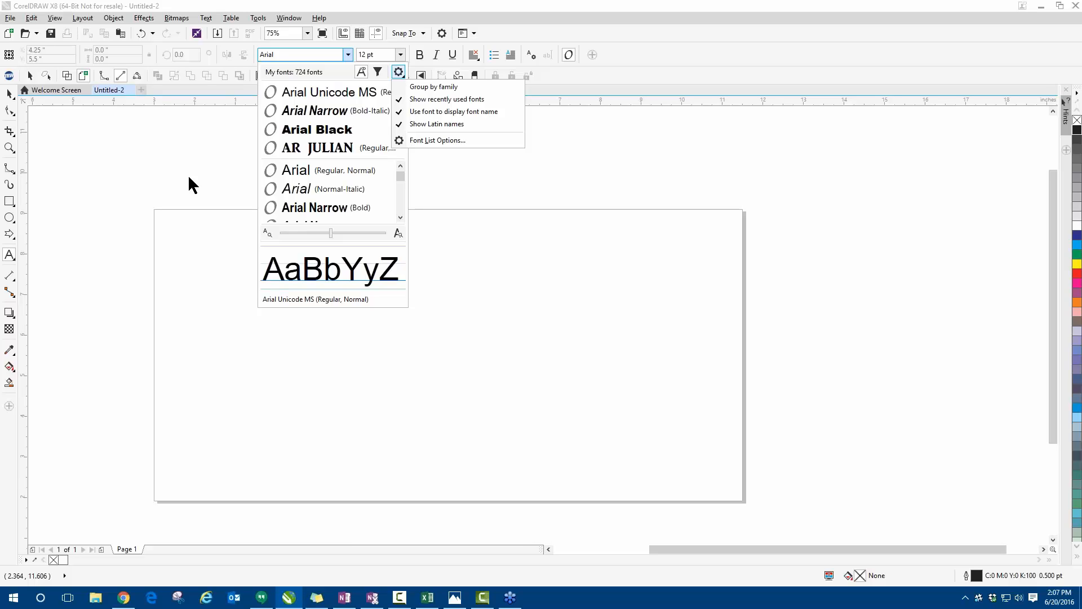
pyautogui.click(416, 91)
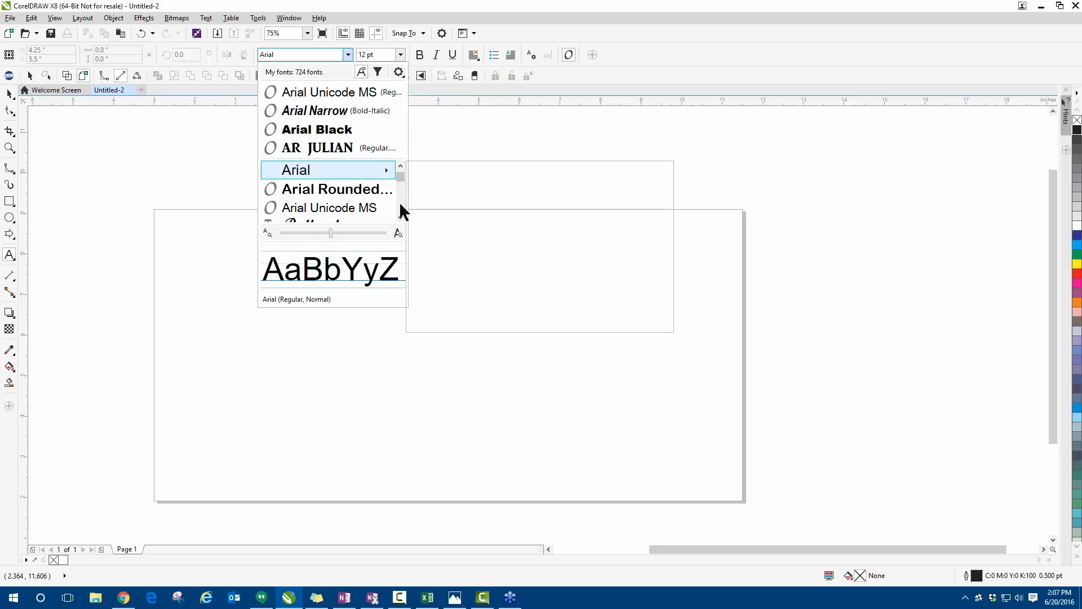
pyautogui.scroll(-3, 401, 219)
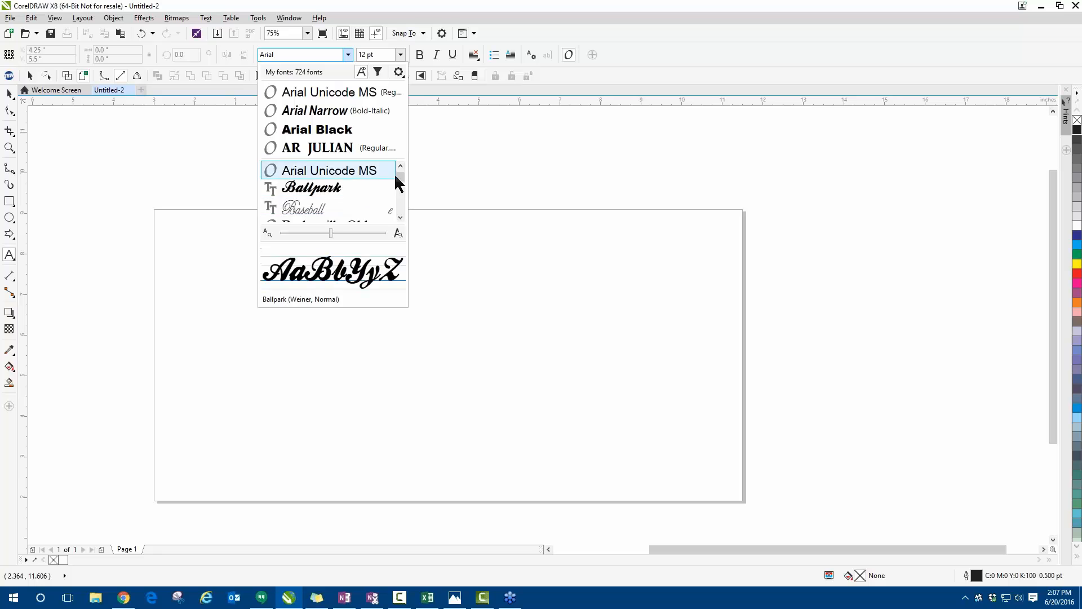
pyautogui.scroll(3, 399, 183)
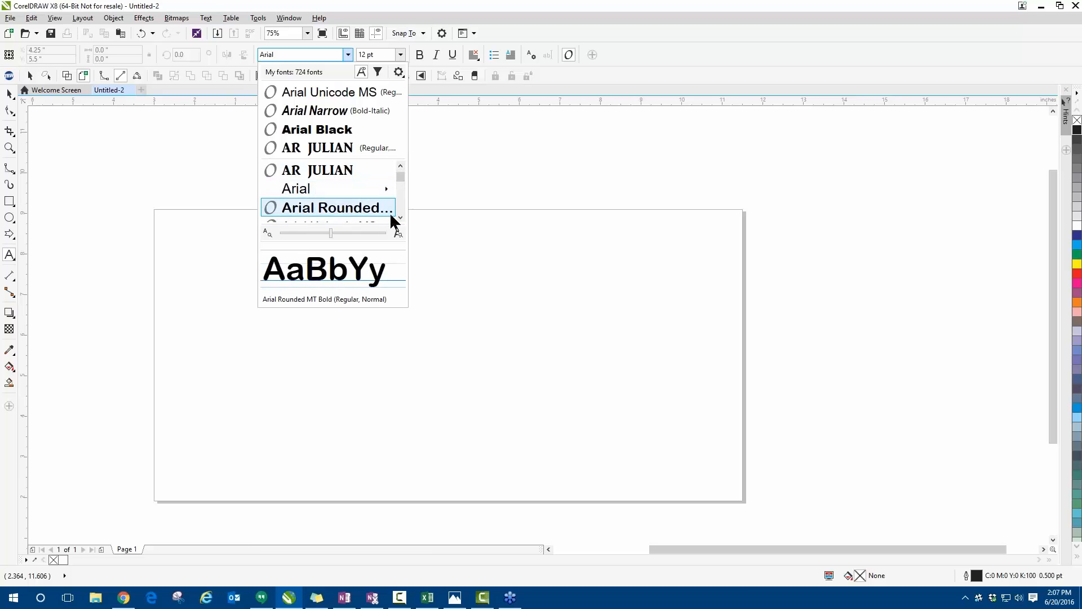
pyautogui.scroll(-3, 400, 214)
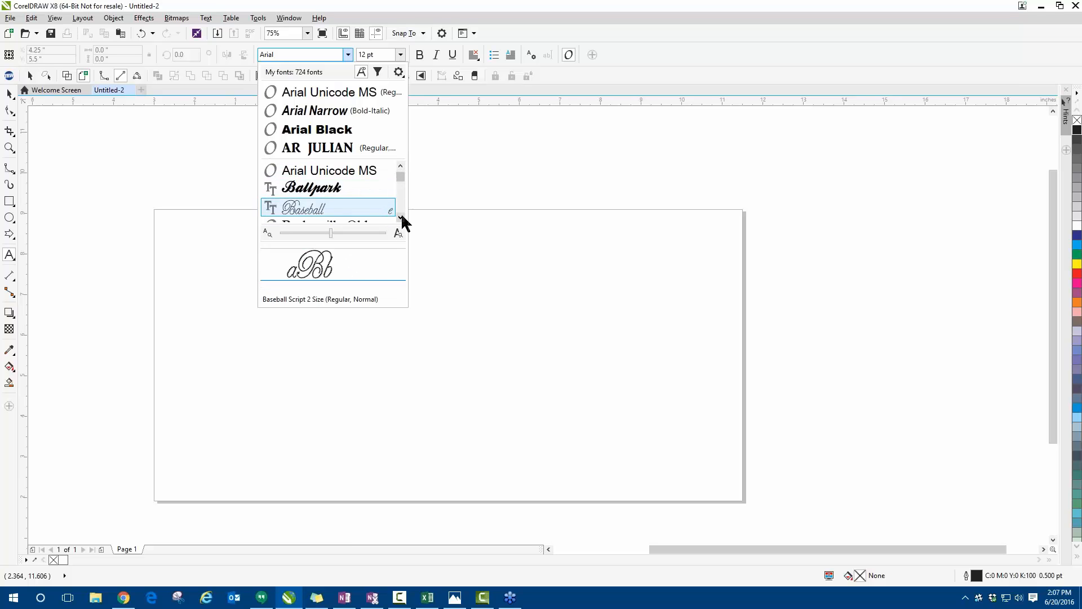
pyautogui.scroll(-7, 401, 216)
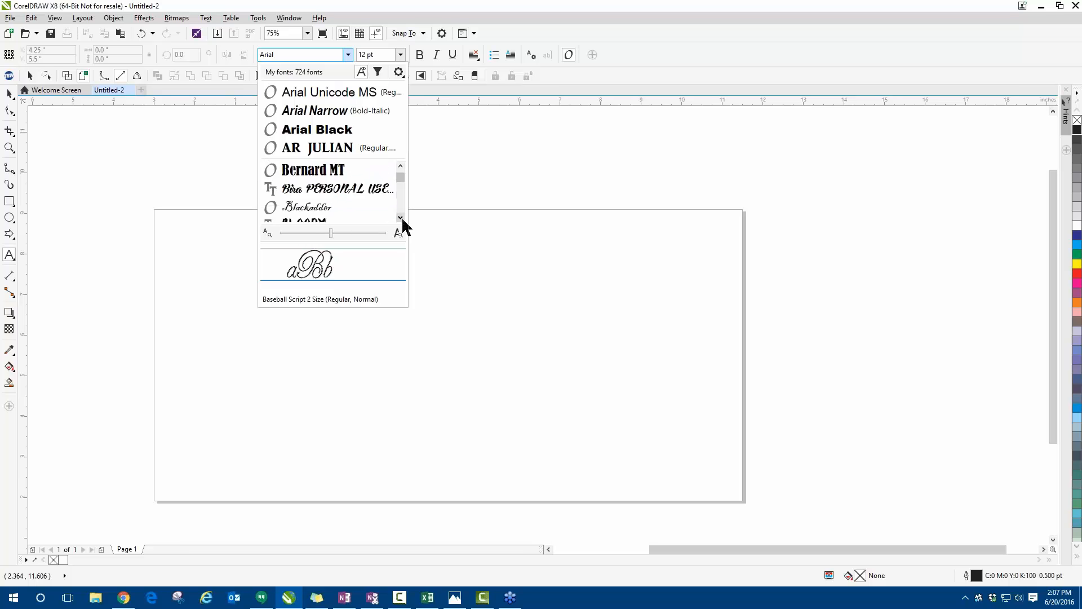
pyautogui.scroll(-6, 402, 216)
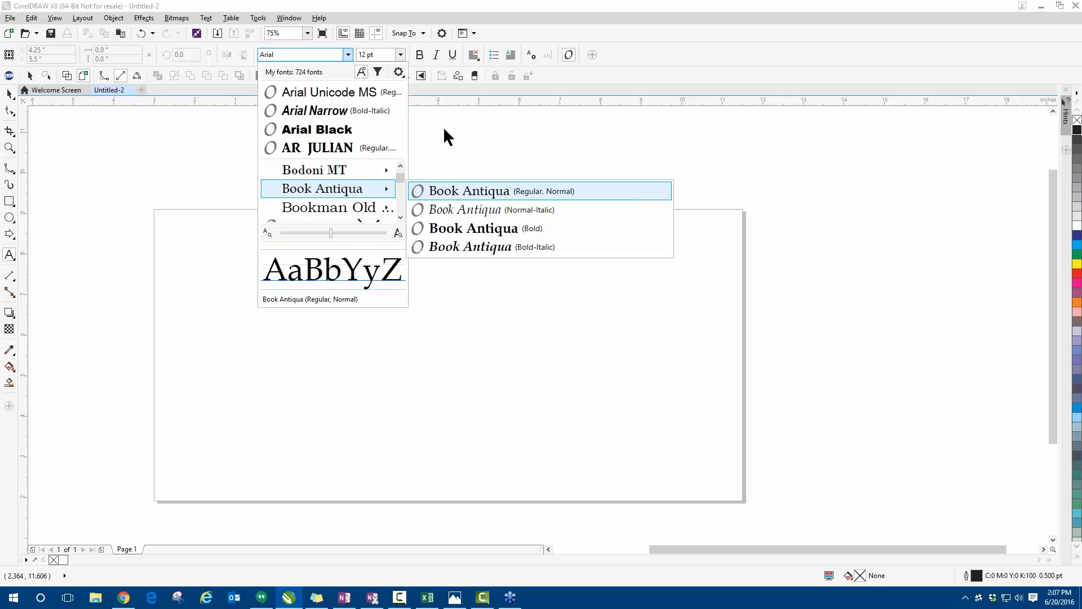
# - Hide the recently used fonts from the font list and return to the start of the list
pyautogui.click(398, 72)
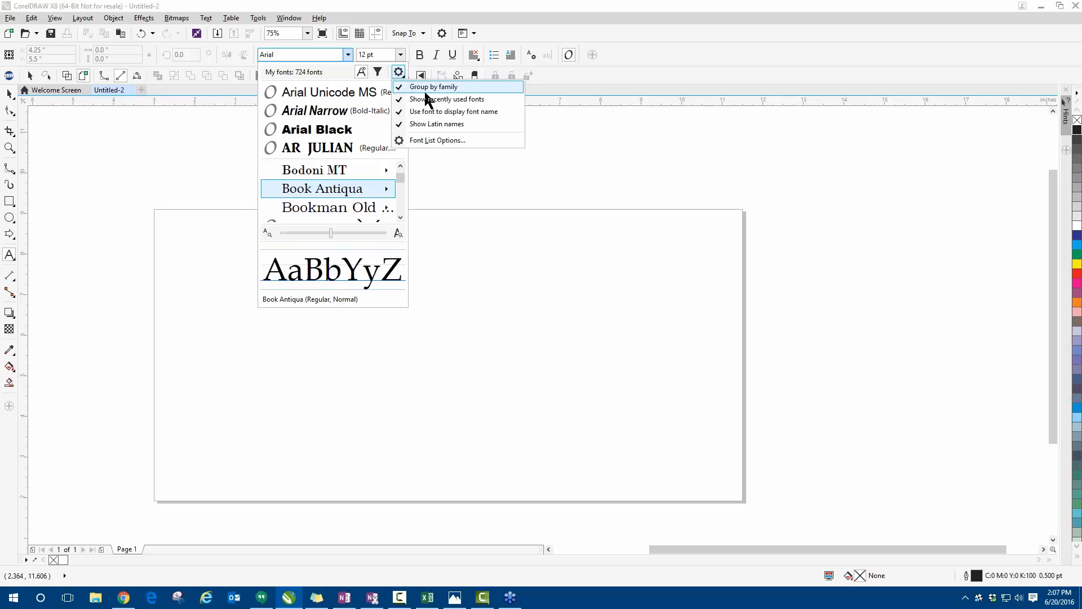
pyautogui.click(432, 100)
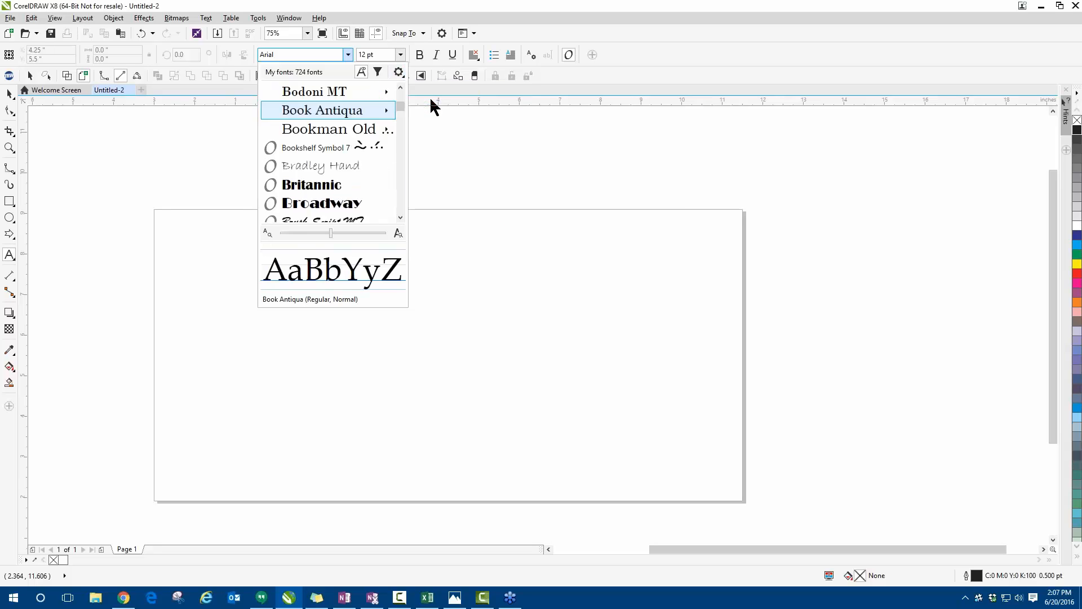
pyautogui.scroll(5, 400, 87)
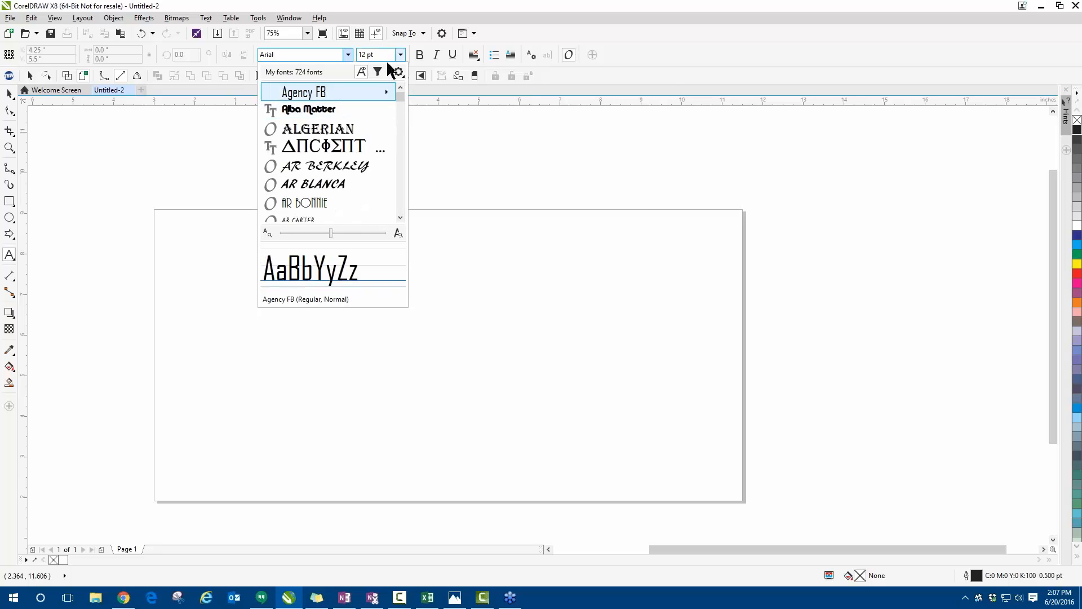
# - Examine the Font List Options for the number of recently used fonts displayed, and cancel the dialog
pyautogui.click(398, 72)
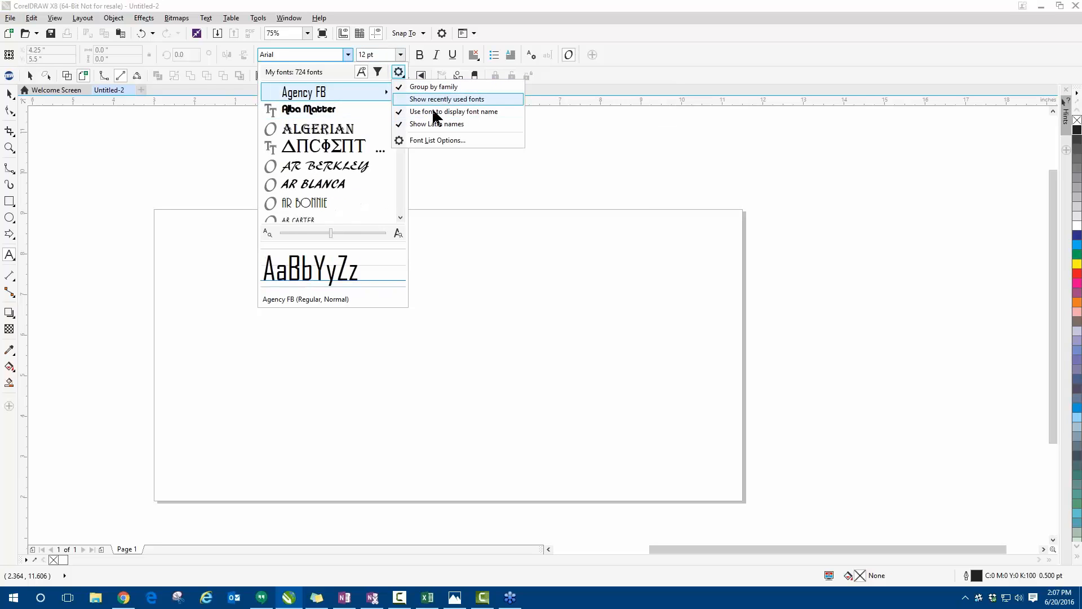
pyautogui.click(420, 144)
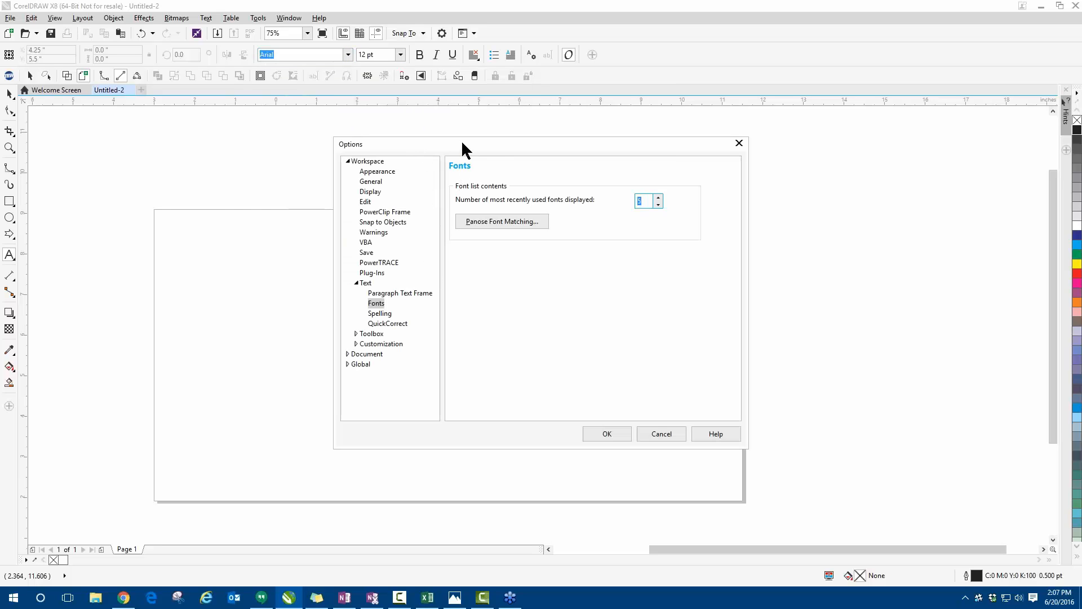
pyautogui.moveTo(461, 139); pyautogui.dragTo(308, 137)
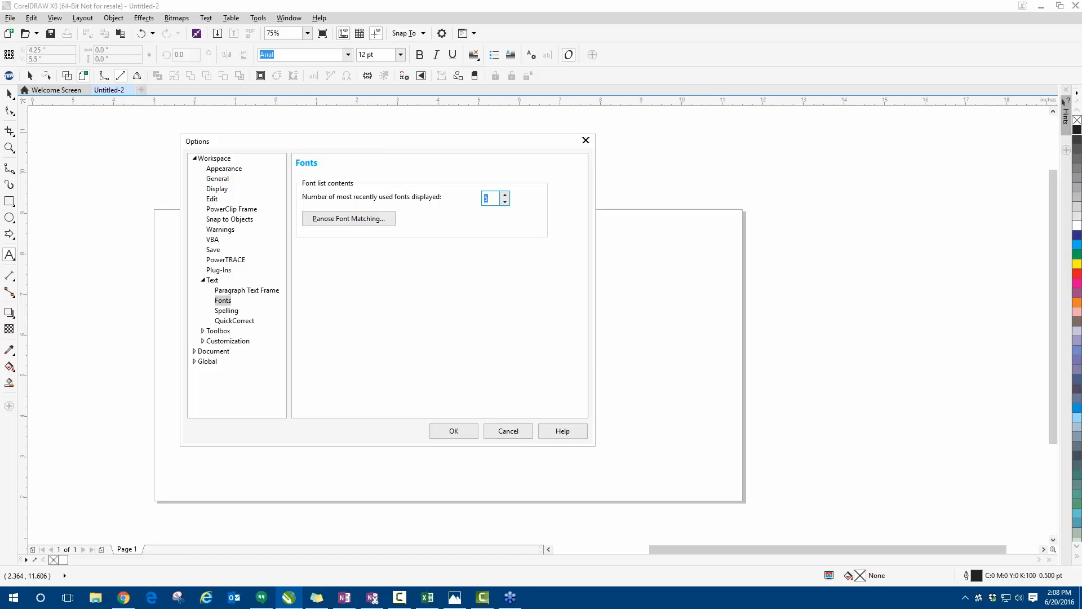
pyautogui.click(498, 432)
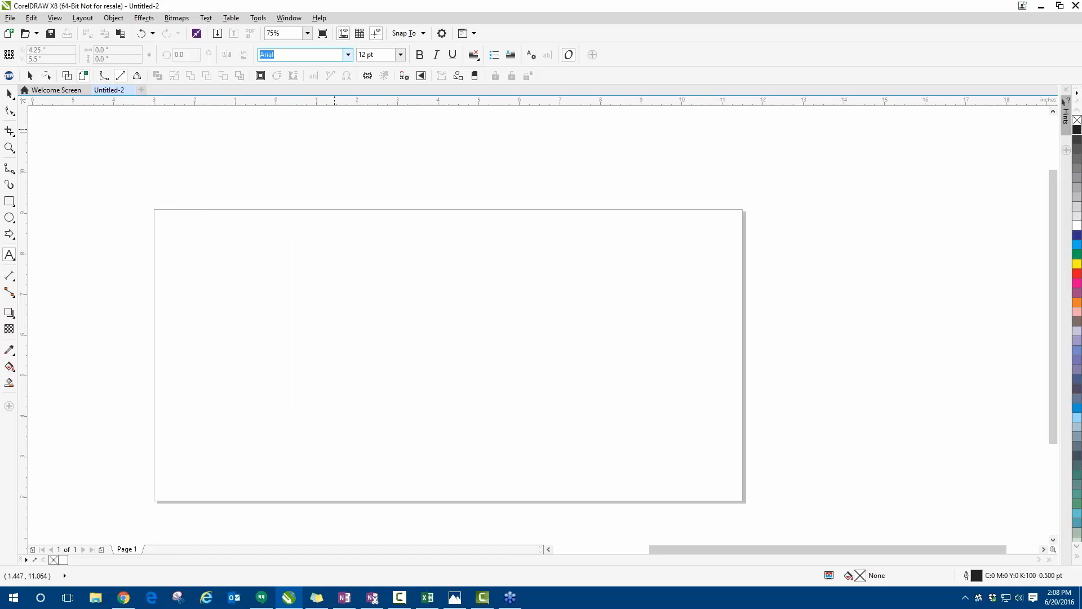
# - Review the ungrouped-from-recent font list once more, close it and return to the Pick tool
pyautogui.click(348, 55)
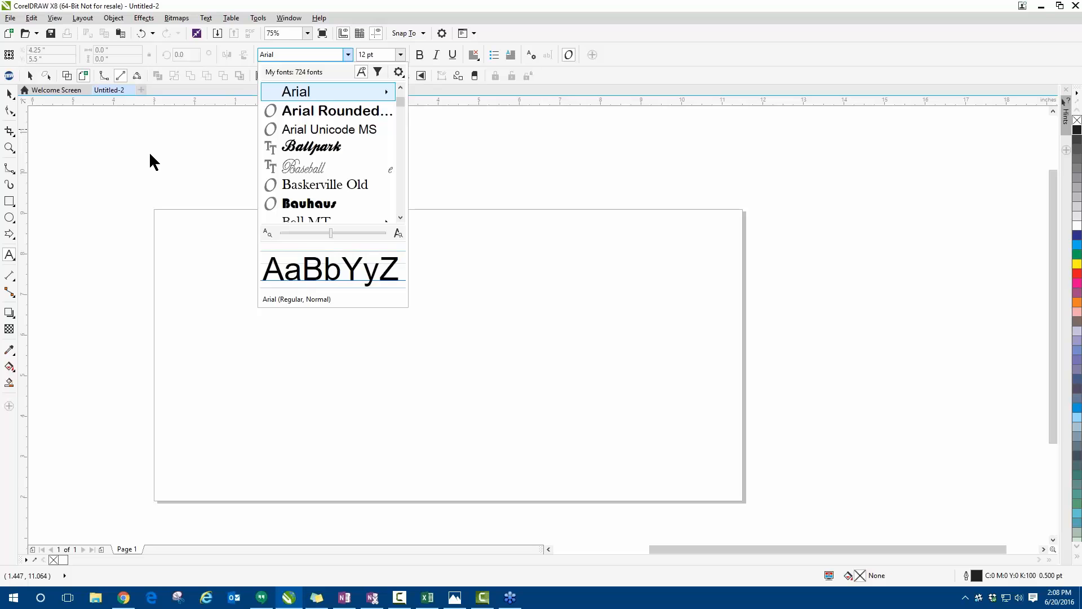
pyautogui.press('Escape')
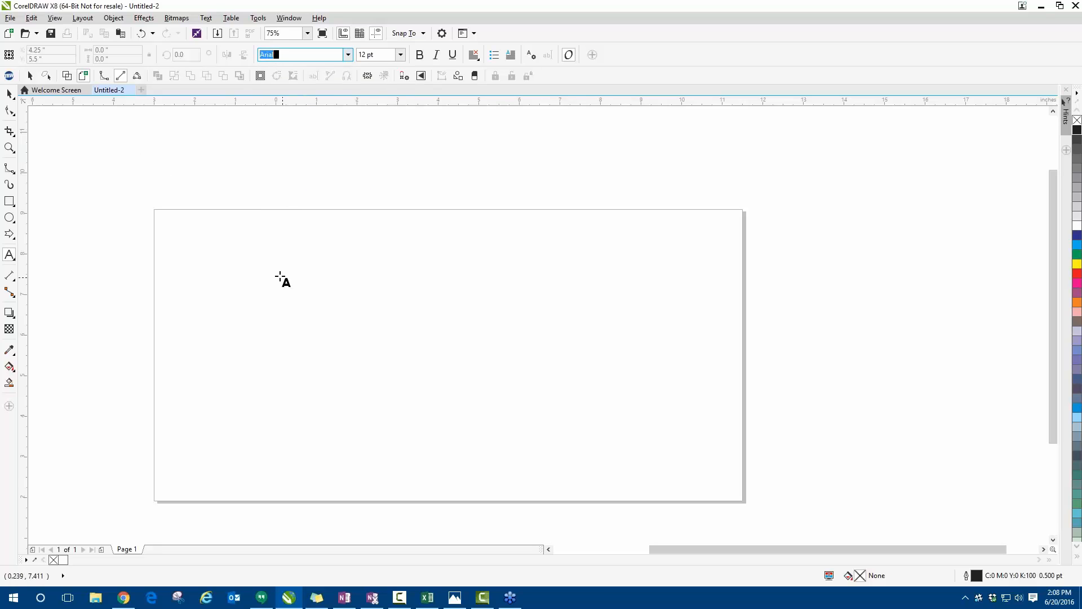
pyautogui.click(9, 93)
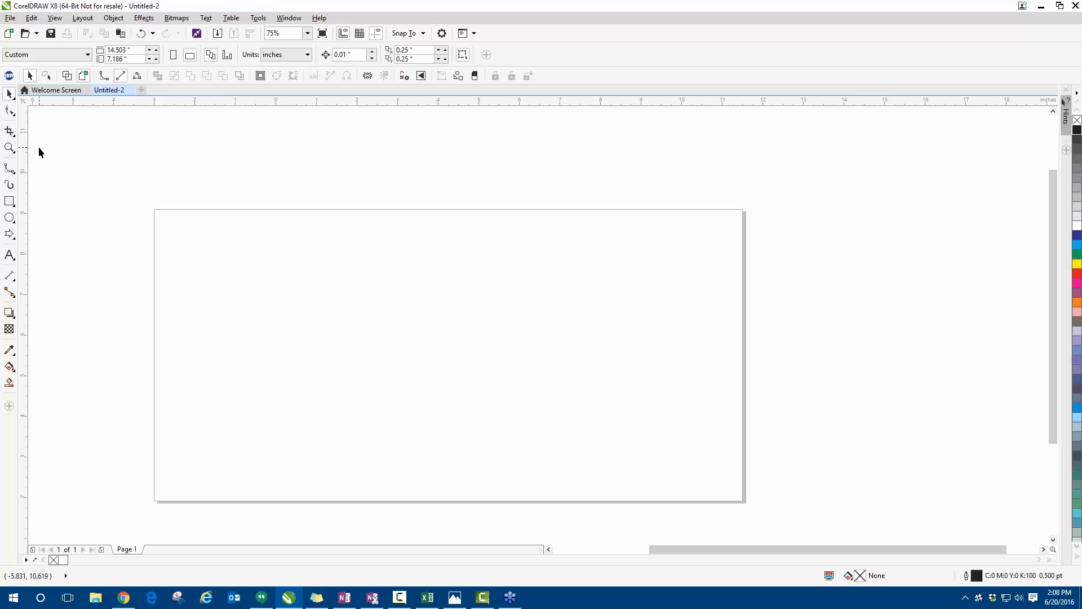
# - Draw a heart about 2.35 by 2.14 inches near the page's upper-left corner using the Basic Shapes tool
pyautogui.click(14, 236)
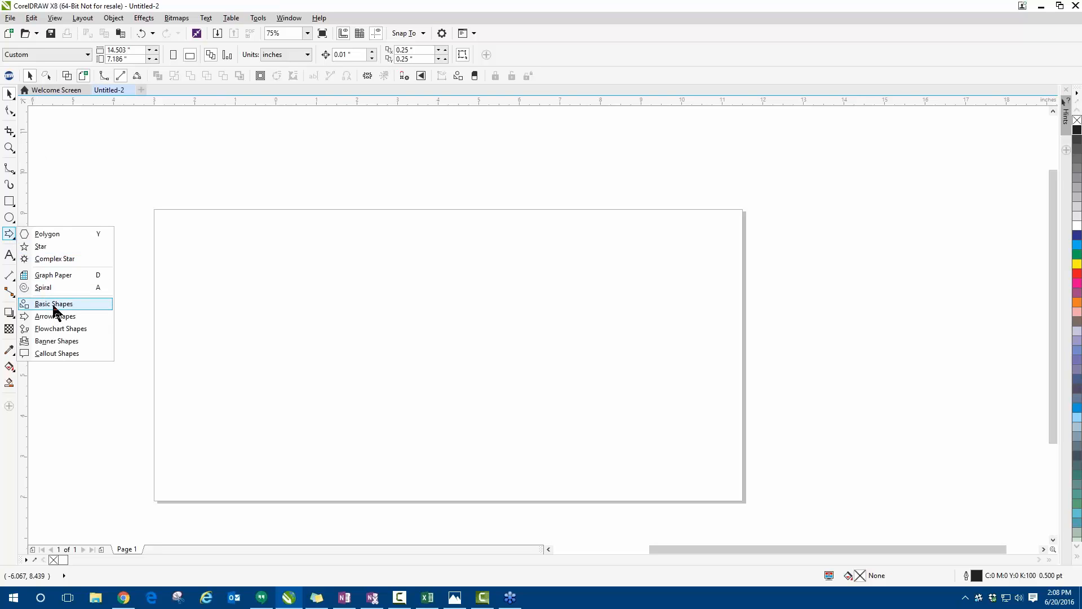
pyautogui.click(52, 303)
pyautogui.moveTo(171, 227); pyautogui.dragTo(274, 320)
pyautogui.click(9, 94)
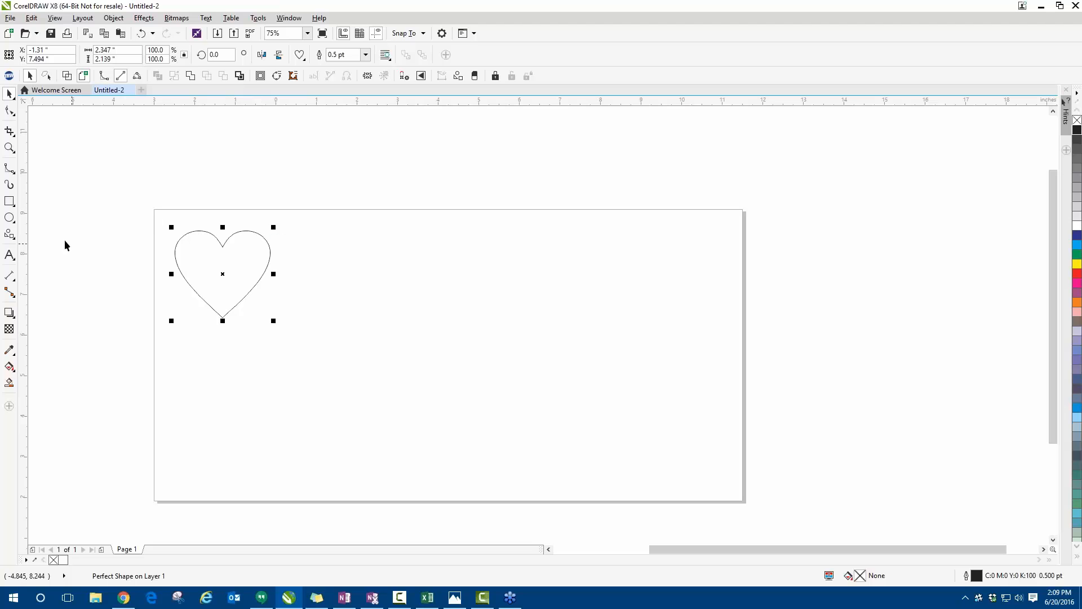
# - Draw a rectangle about 2.79 by 2.32 inches to the right of the heart
pyautogui.click(9, 201)
pyautogui.click(9, 202)
pyautogui.moveTo(339, 224); pyautogui.dragTo(454, 317)
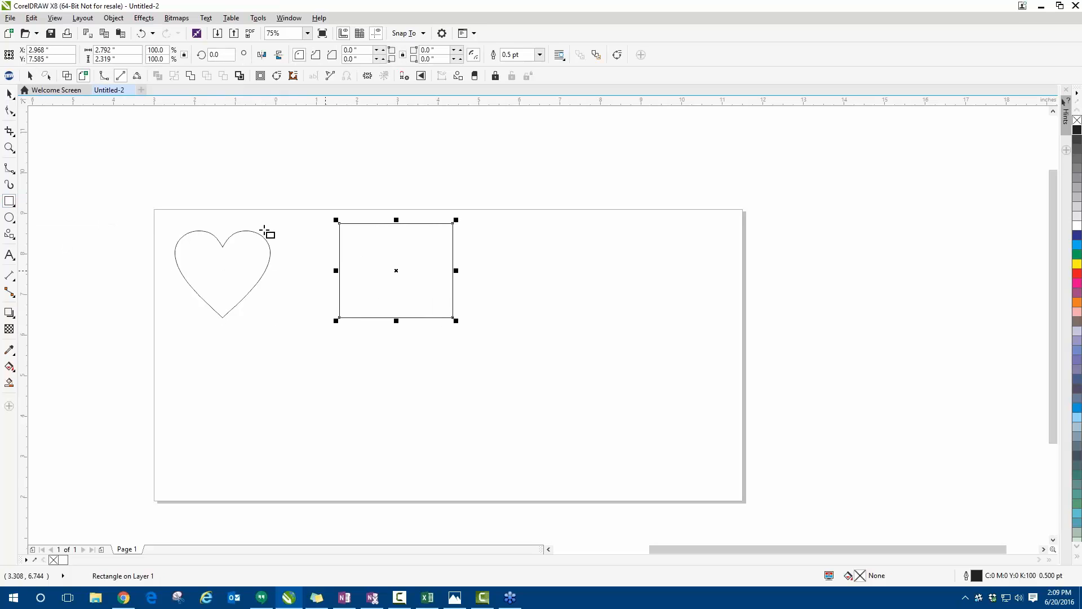
pyautogui.click(9, 94)
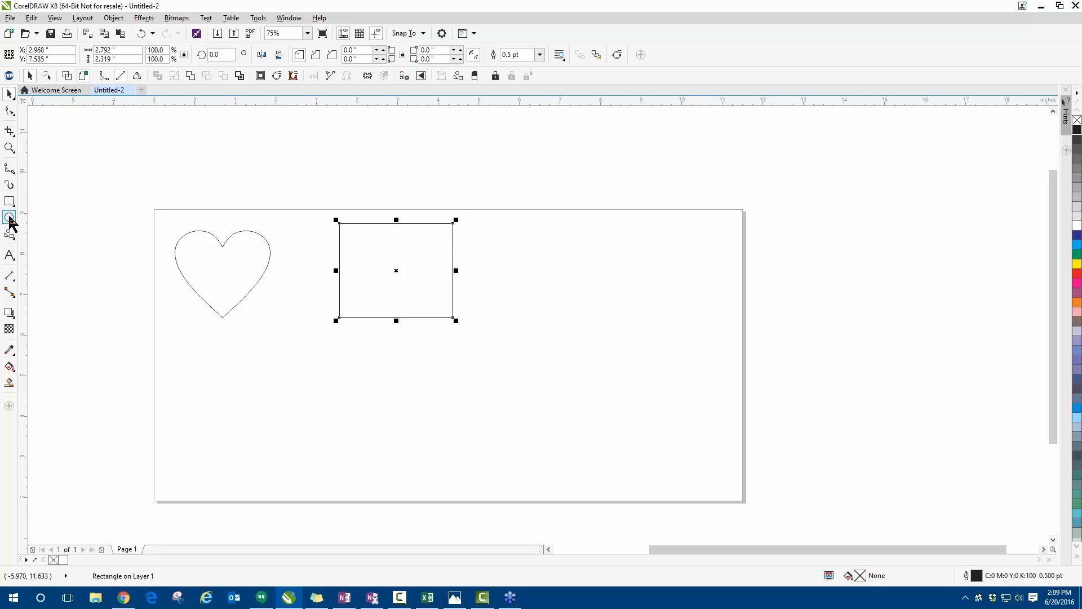
# - Draw an ellipse about 2.10 by 2.19 inches to the right of the rectangle
pyautogui.click(9, 217)
pyautogui.moveTo(550, 225); pyautogui.dragTo(632, 315)
pyautogui.click(9, 94)
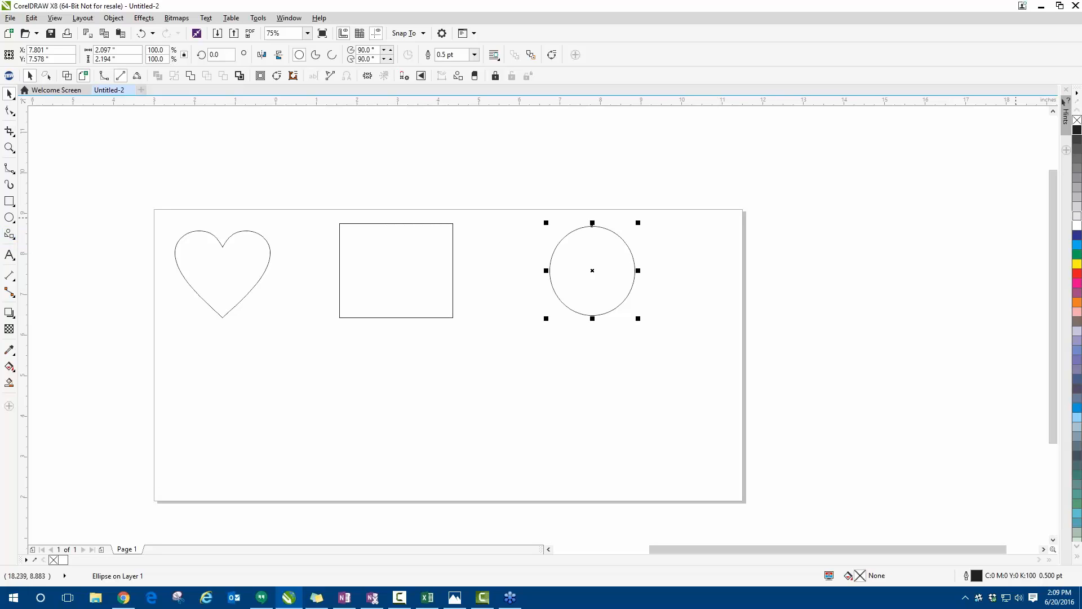
# - Fill the ellipse dark blue, the rectangle red and the heart yellow, and shift the rectangle about 0.24 inches to the right
pyautogui.click(1076, 235)
pyautogui.click(395, 223)
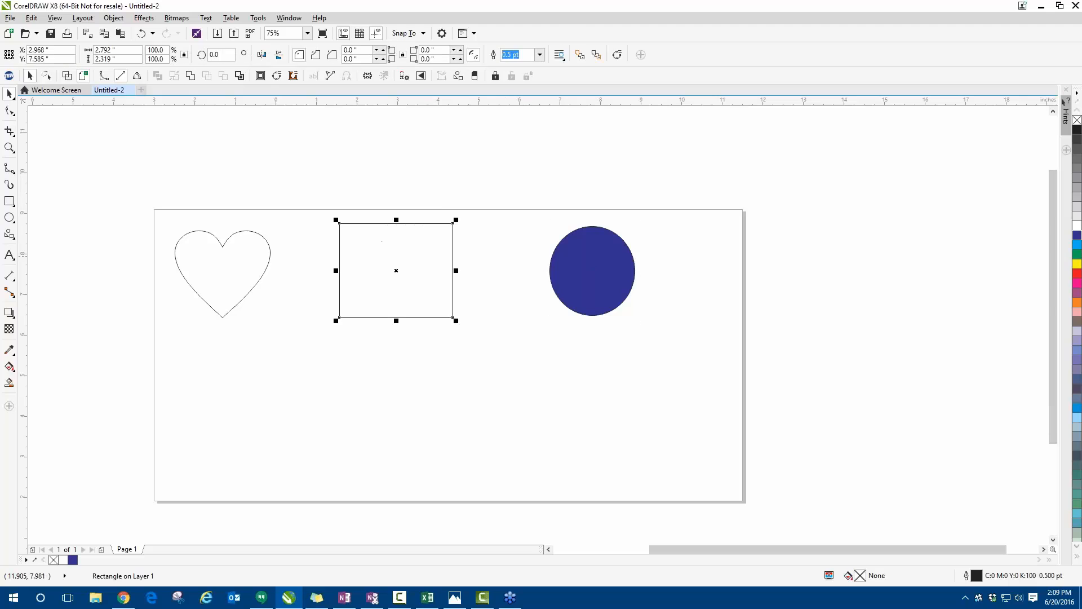
pyautogui.click(1077, 274)
pyautogui.click(270, 257)
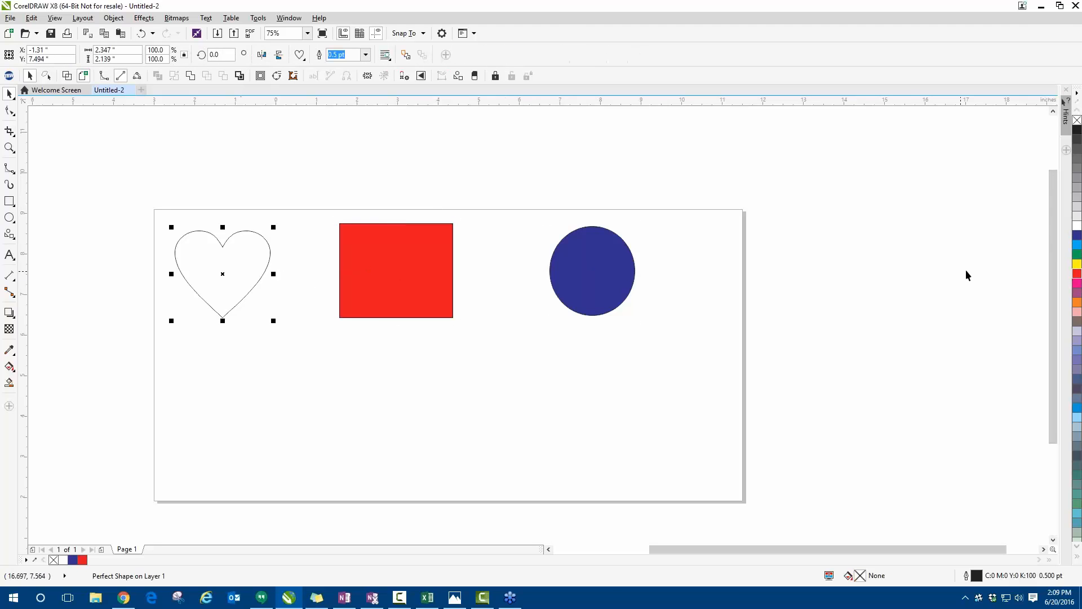
pyautogui.click(1076, 264)
pyautogui.moveTo(360, 249); pyautogui.dragTo(370, 248)
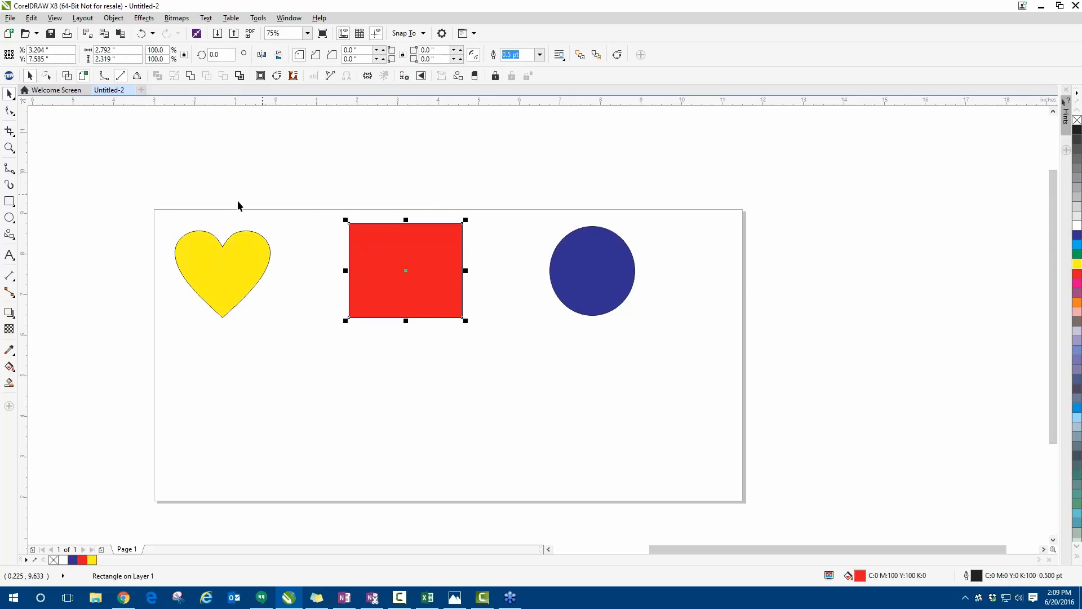
pyautogui.click(366, 372)
# - Slice the heart horizontally just below its notch with the Knife tool, using a 0.14-inch gap
pyautogui.scroll(2, 173, 283)
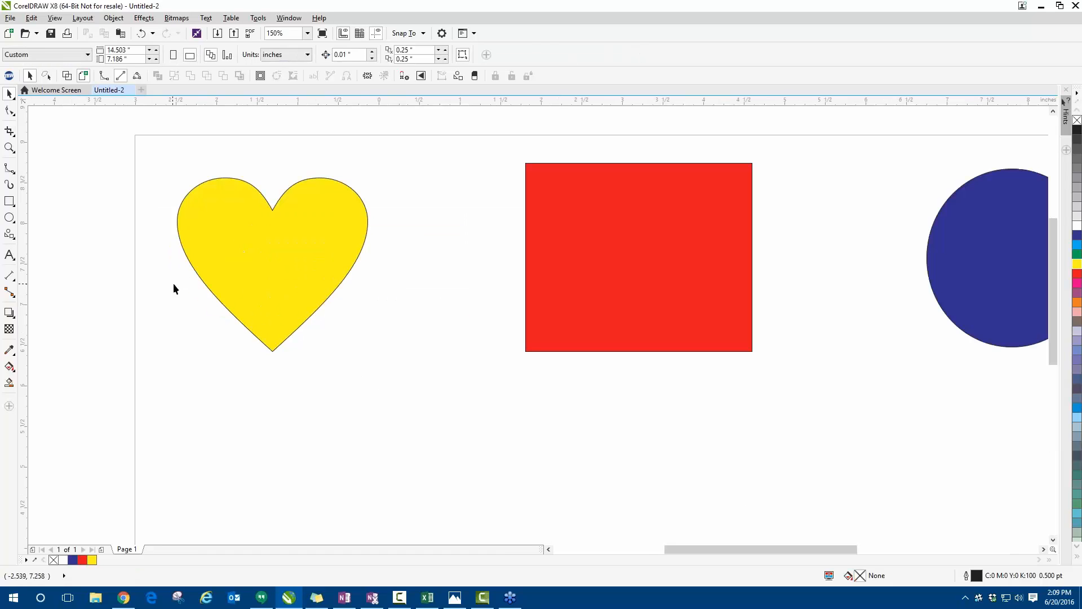
pyautogui.click(14, 137)
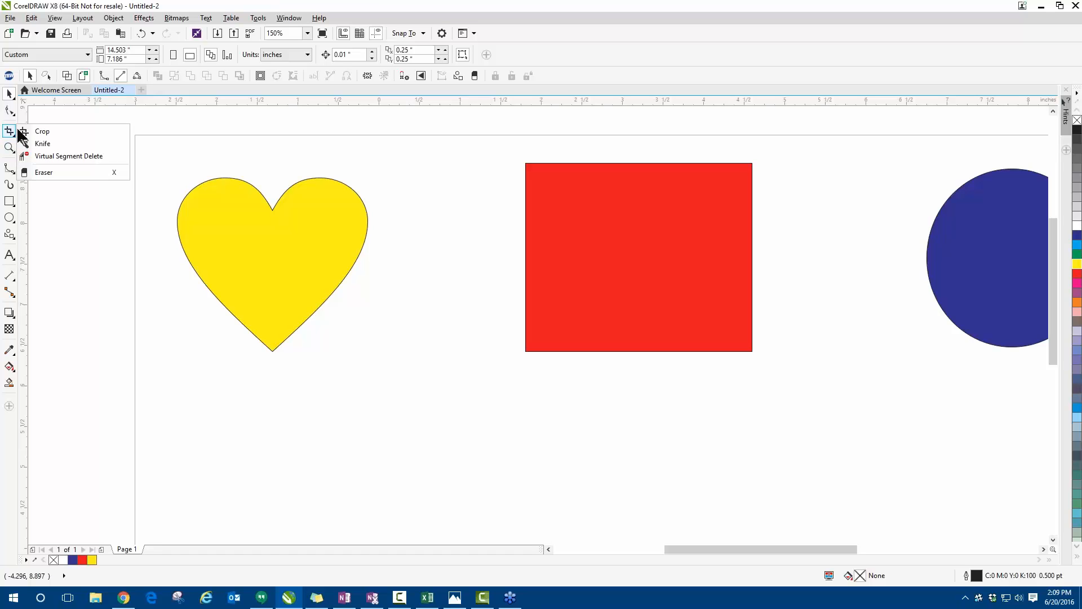
pyautogui.click(45, 148)
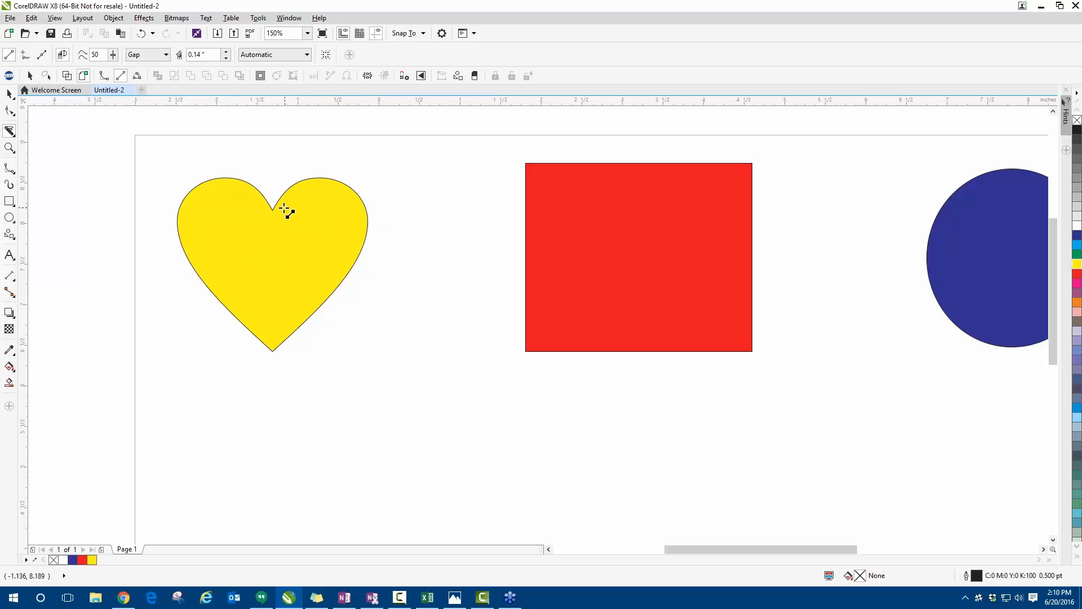
pyautogui.click(160, 222)
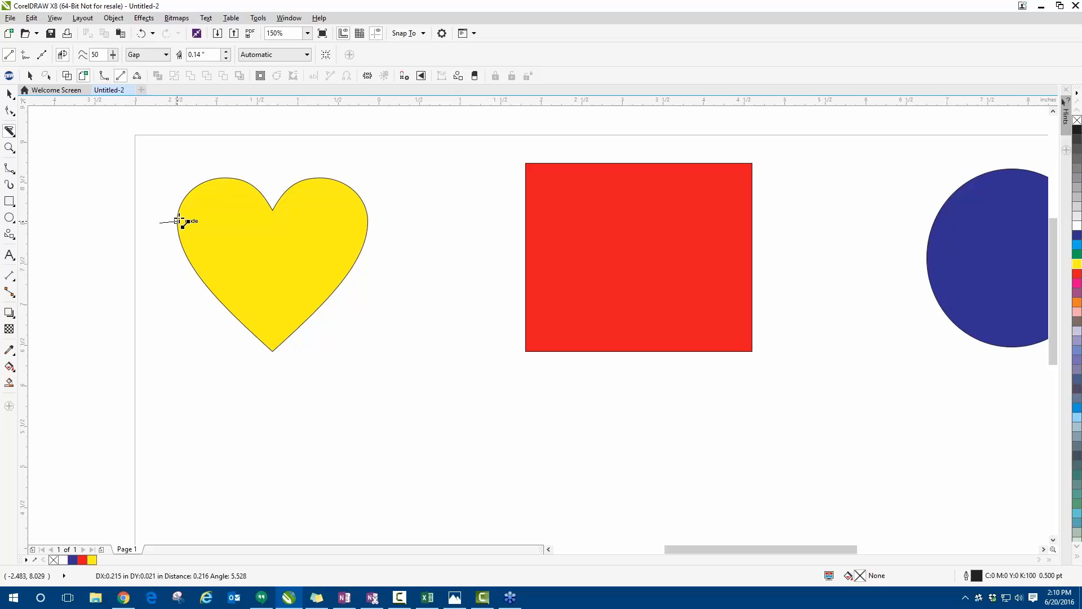
pyautogui.click(398, 222)
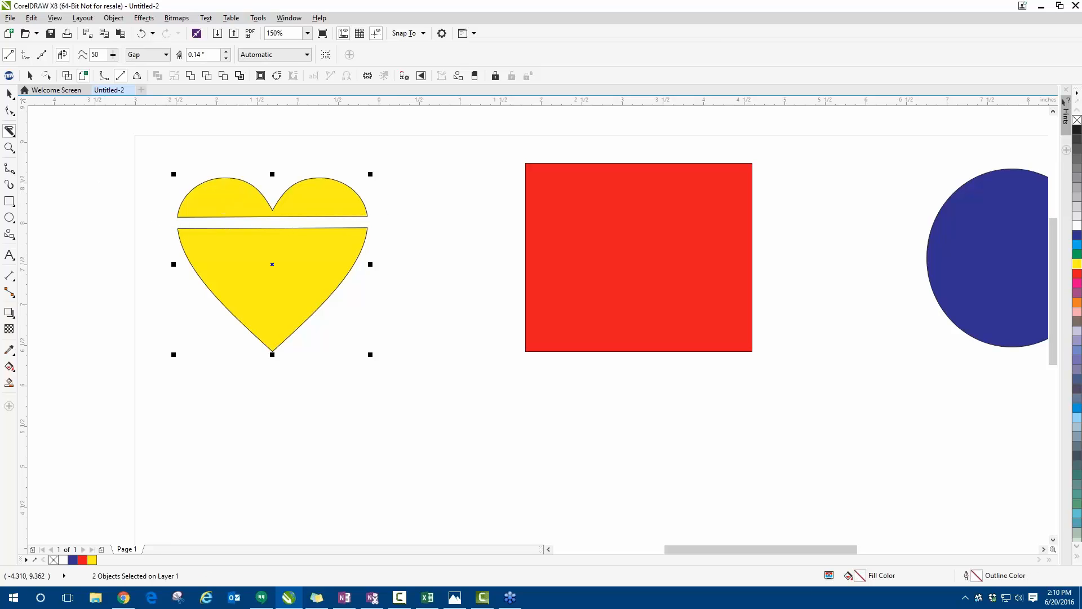
# - Pull the lower and upper pieces of the cut heart apart, and move the lower piece back up slightly
pyautogui.click(10, 95)
pyautogui.press('Escape')
pyautogui.moveTo(278, 330); pyautogui.dragTo(277, 390)
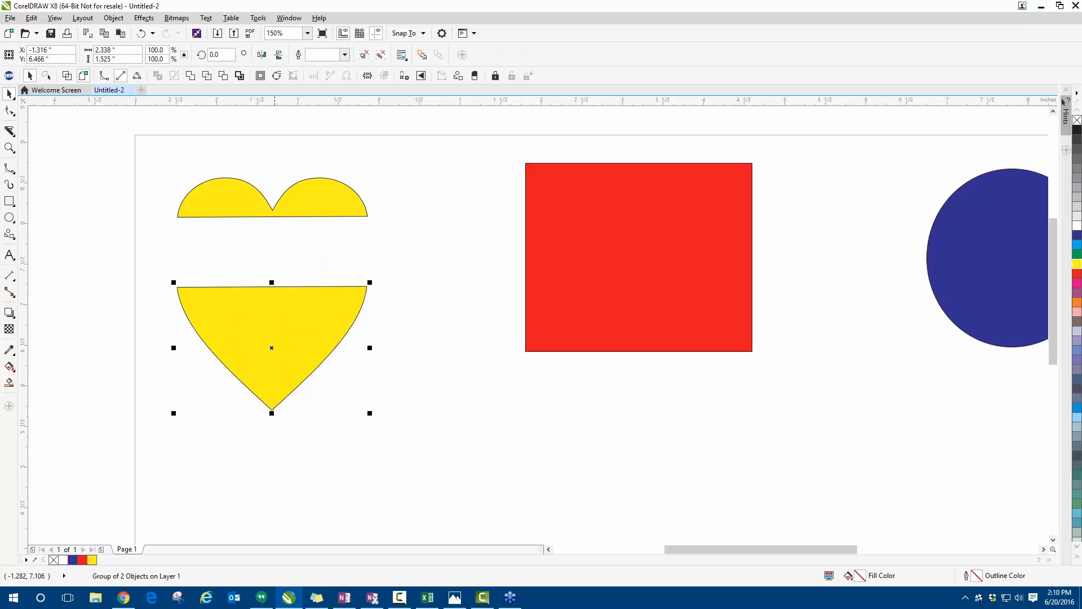
pyautogui.moveTo(276, 199); pyautogui.dragTo(282, 159)
pyautogui.moveTo(310, 284); pyautogui.dragTo(329, 234)
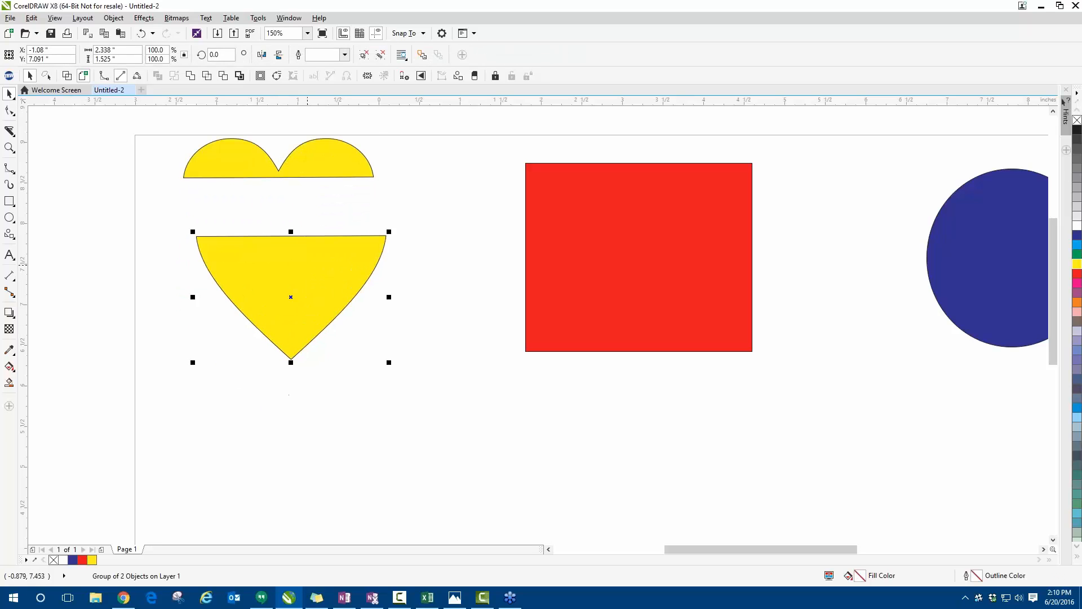
# - Undo the moves of the heart pieces and the knife cut
pyautogui.hotkey('ctrl', 'z')
pyautogui.hotkey('ctrl', 'z')
pyautogui.hotkey('ctrl', 'z')
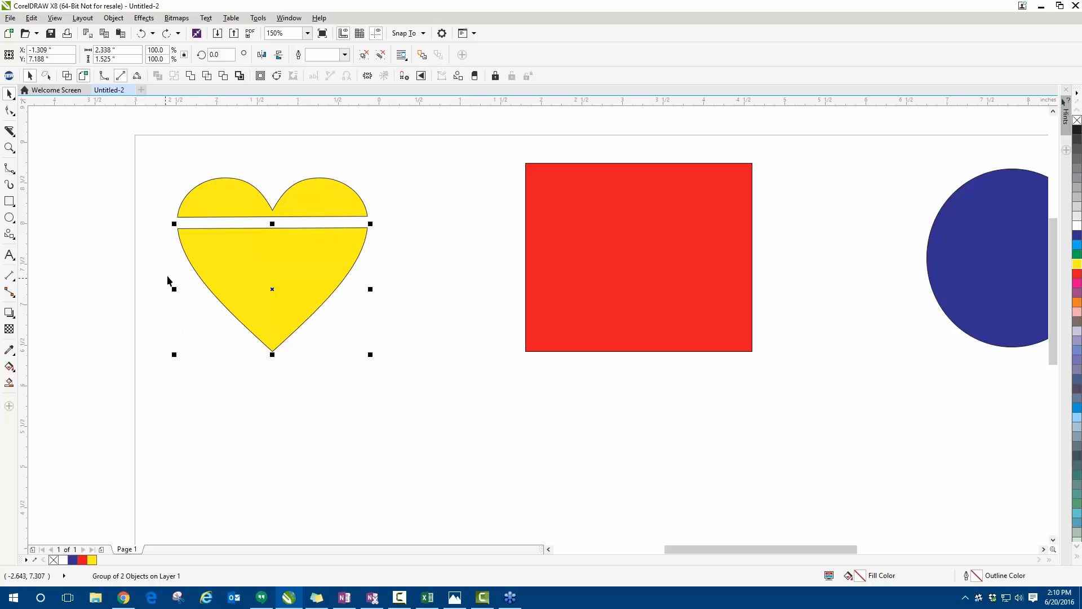
pyautogui.click(391, 250)
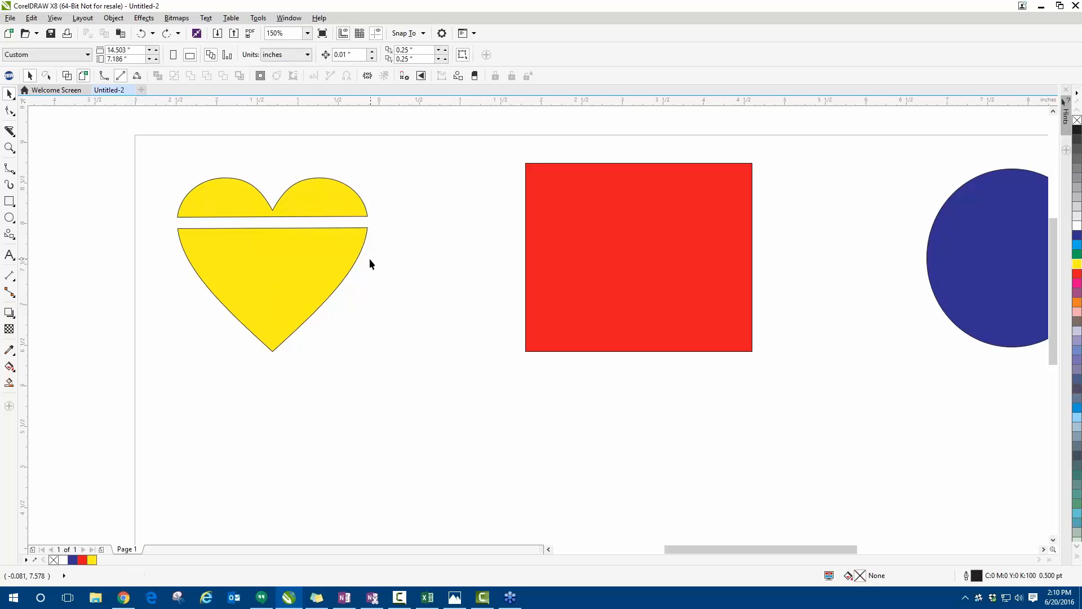
pyautogui.hotkey('ctrl', 'z')
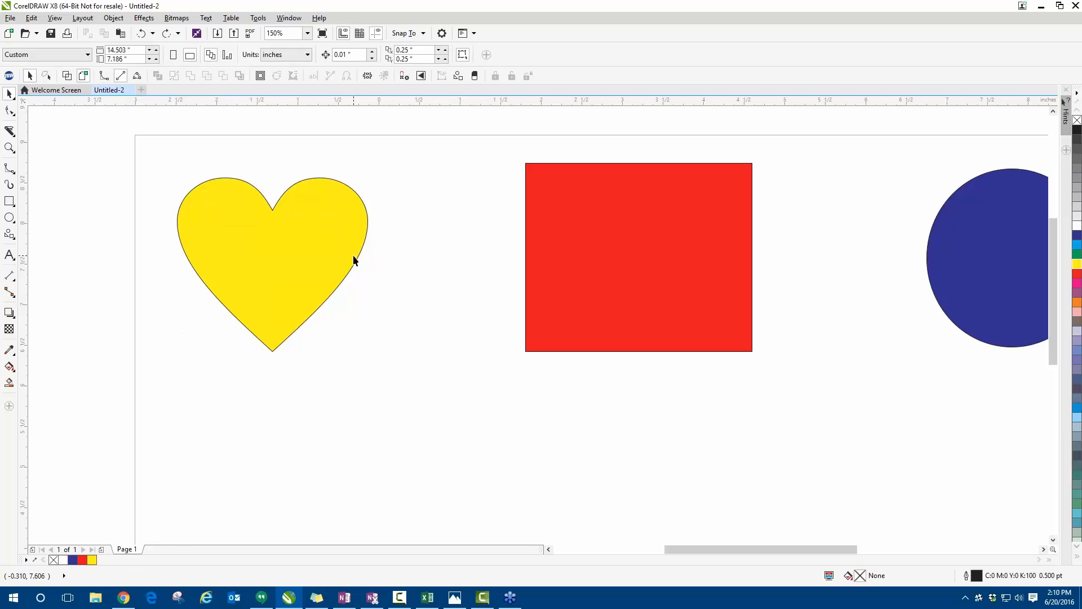
# - Slice the heart horizontally just below its notch with the Knife tool, with the cut option set to None
pyautogui.click(258, 262)
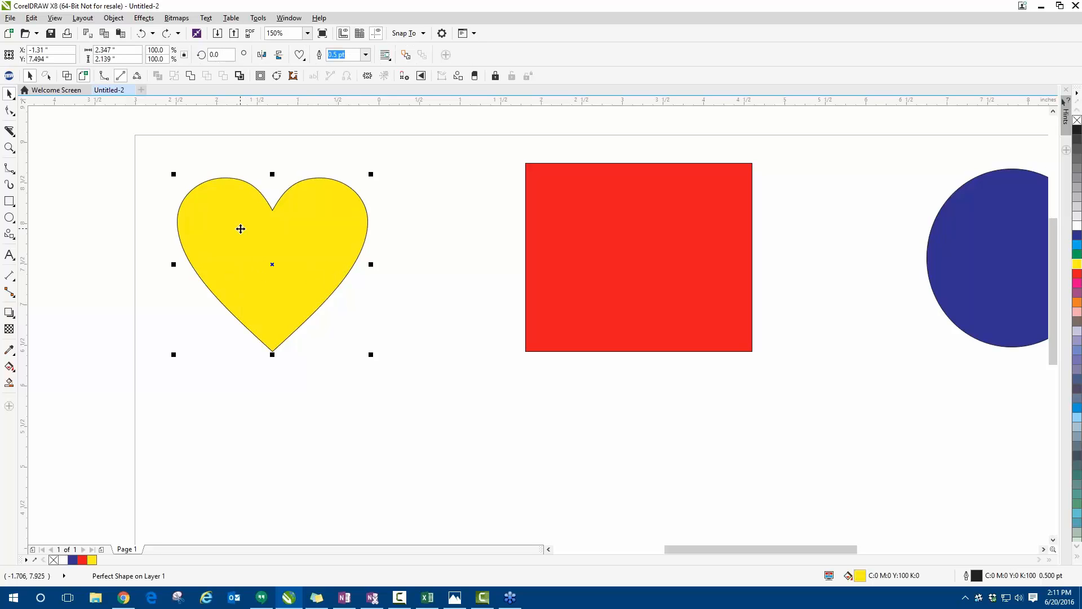
pyautogui.click(86, 229)
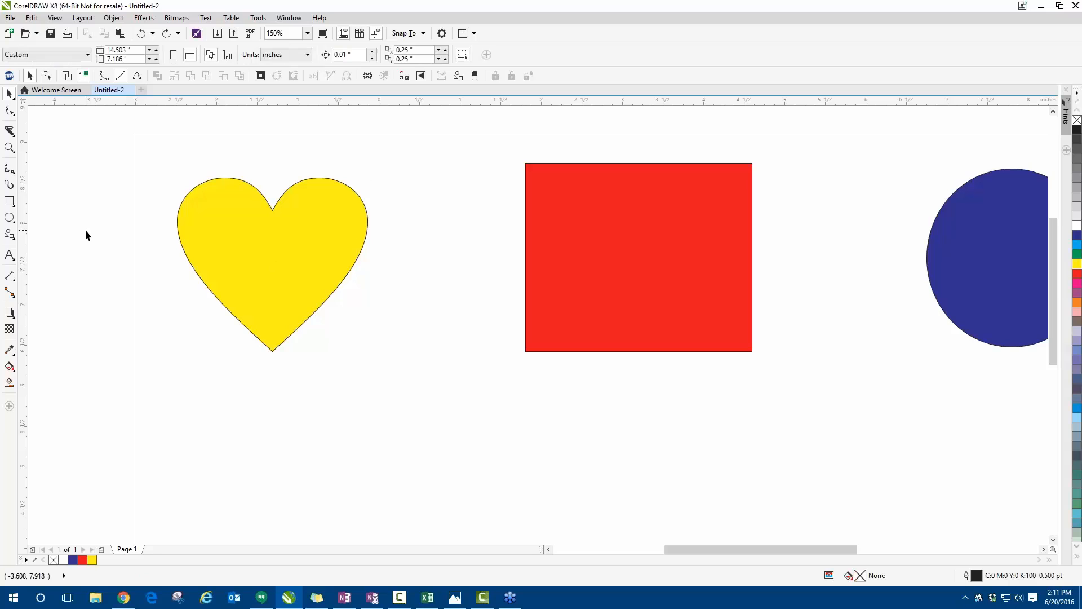
pyautogui.click(217, 224)
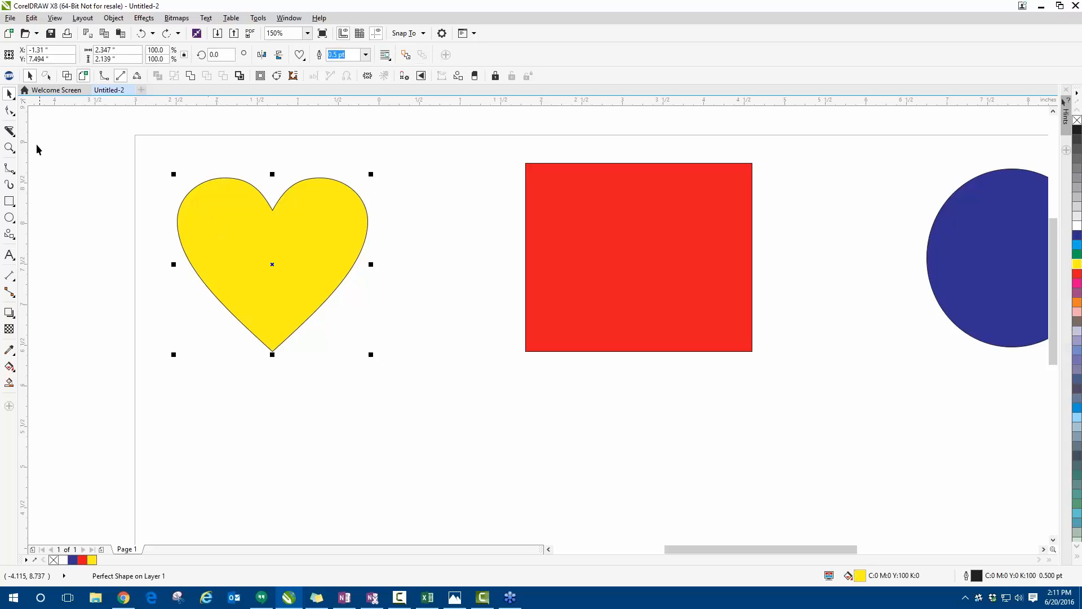
pyautogui.click(8, 133)
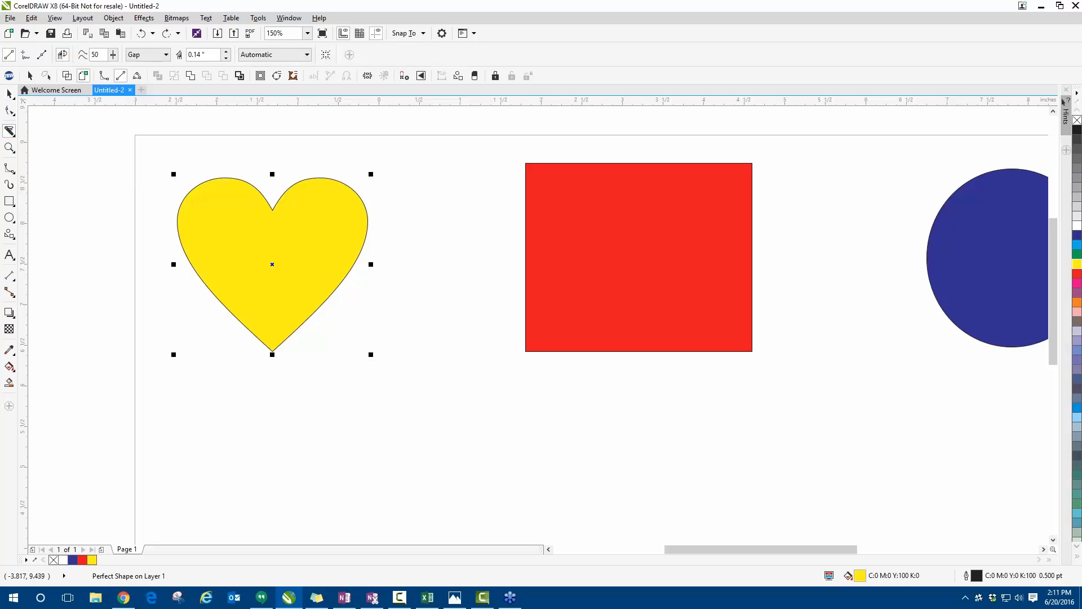
pyautogui.click(159, 56)
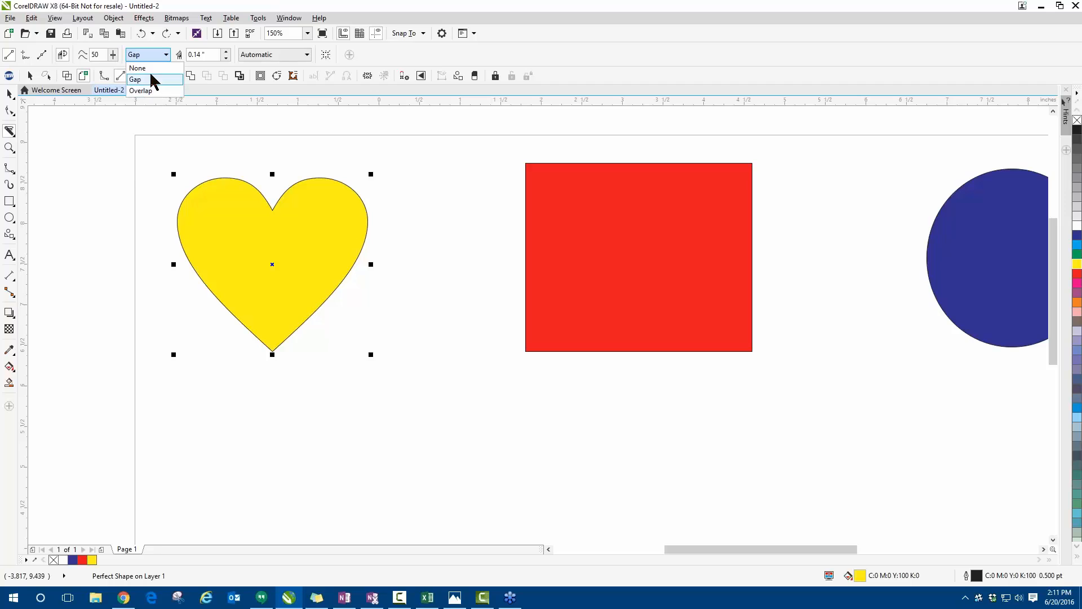
pyautogui.click(150, 68)
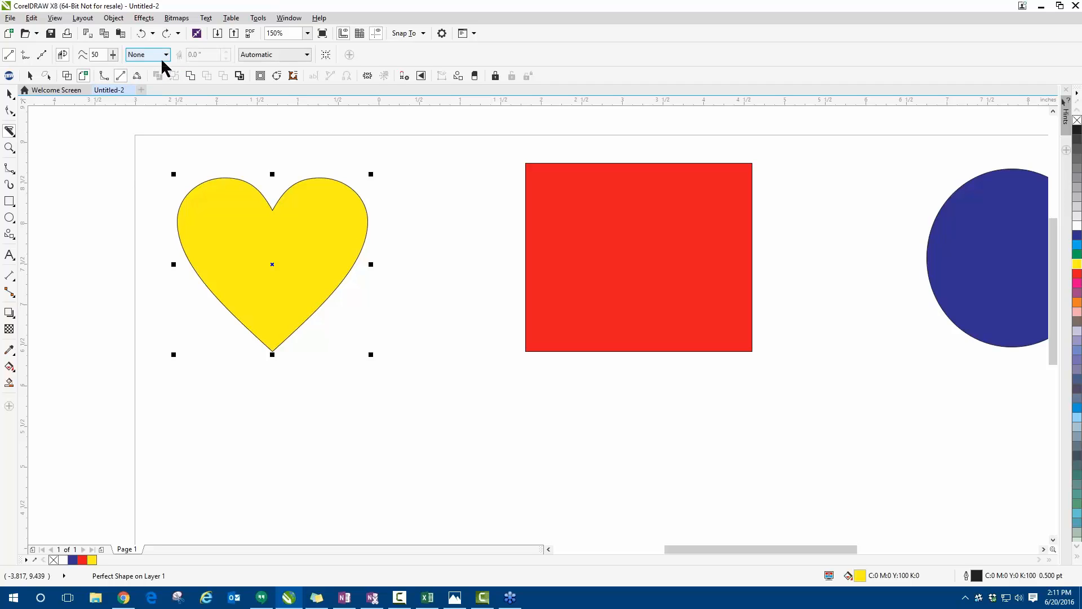
pyautogui.click(164, 57)
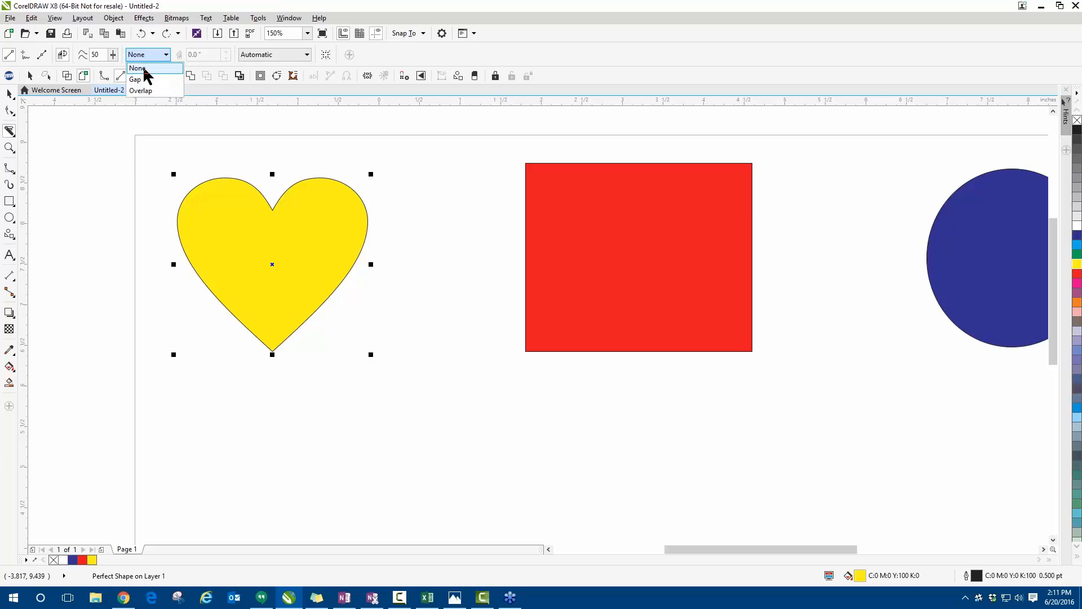
pyautogui.click(145, 68)
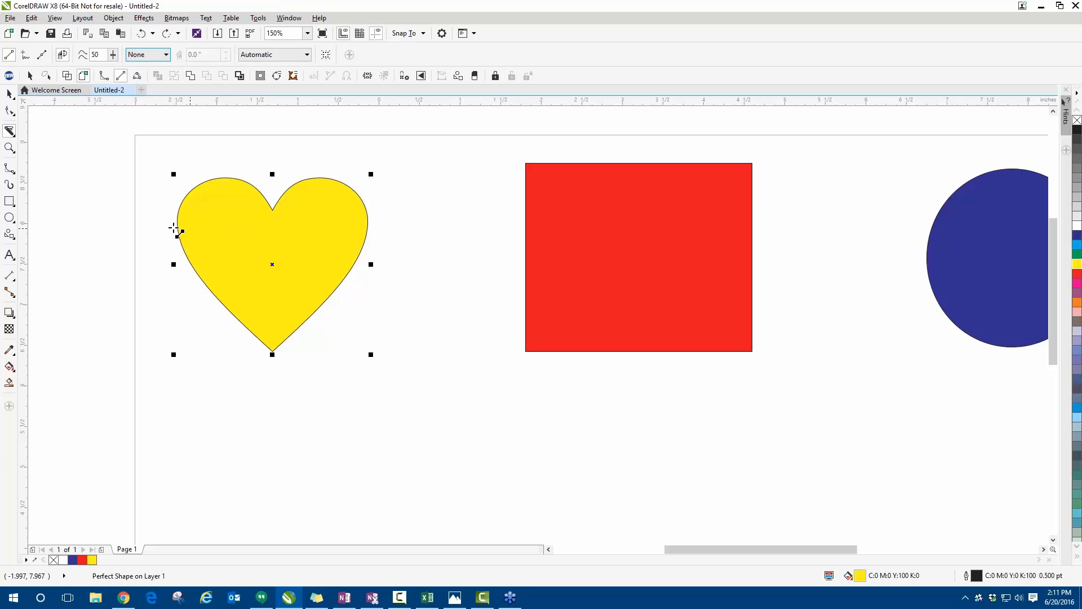
pyautogui.moveTo(159, 220); pyautogui.dragTo(378, 223)
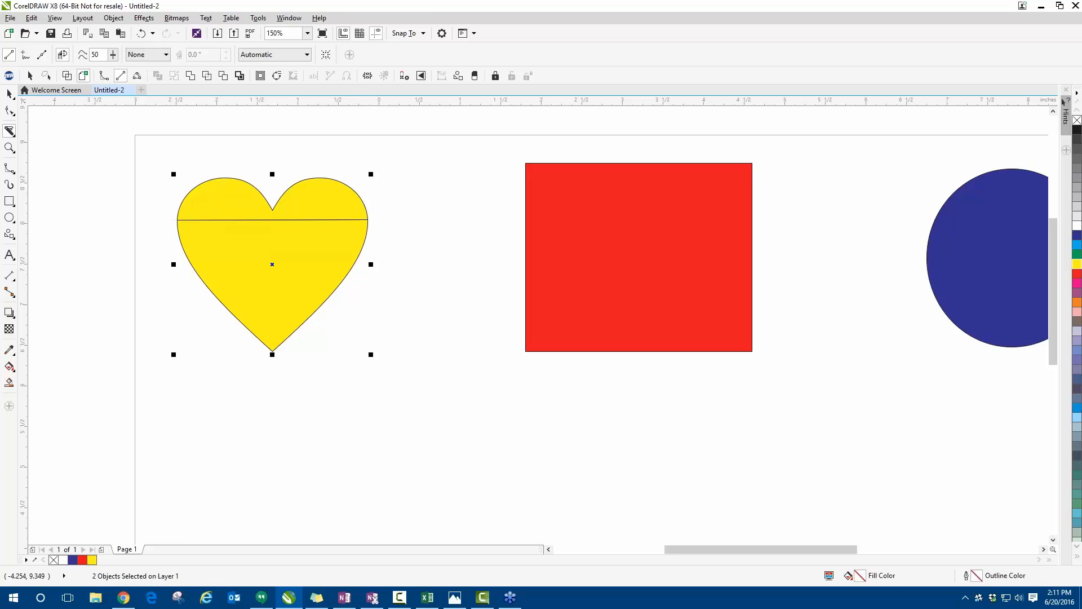
# - Move the heart's upper piece up and its lower piece down, and bring the upper piece back closer to the lower one
pyautogui.click(10, 95)
pyautogui.moveTo(228, 172); pyautogui.dragTo(226, 125)
pyautogui.moveTo(248, 234); pyautogui.dragTo(252, 268)
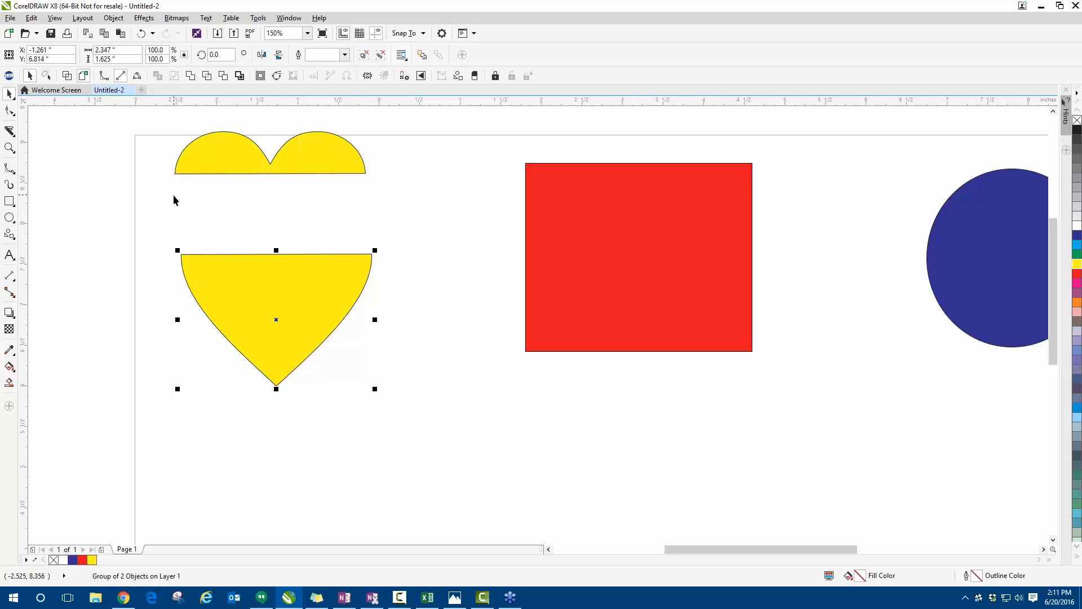
pyautogui.moveTo(227, 148); pyautogui.dragTo(228, 196)
pyautogui.click(229, 171)
pyautogui.rightClick(236, 195)
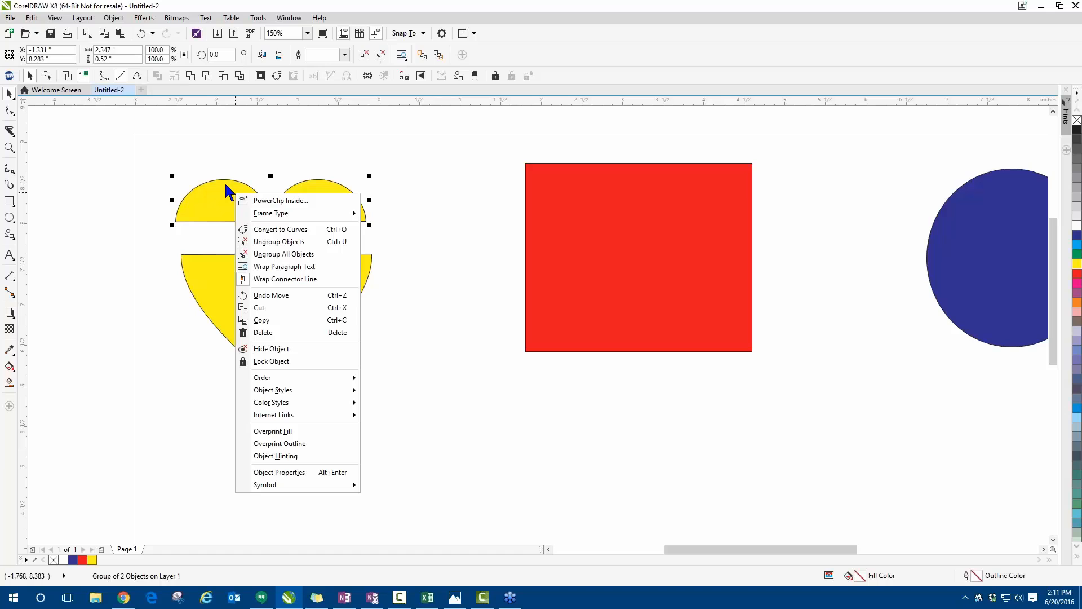
pyautogui.click(169, 155)
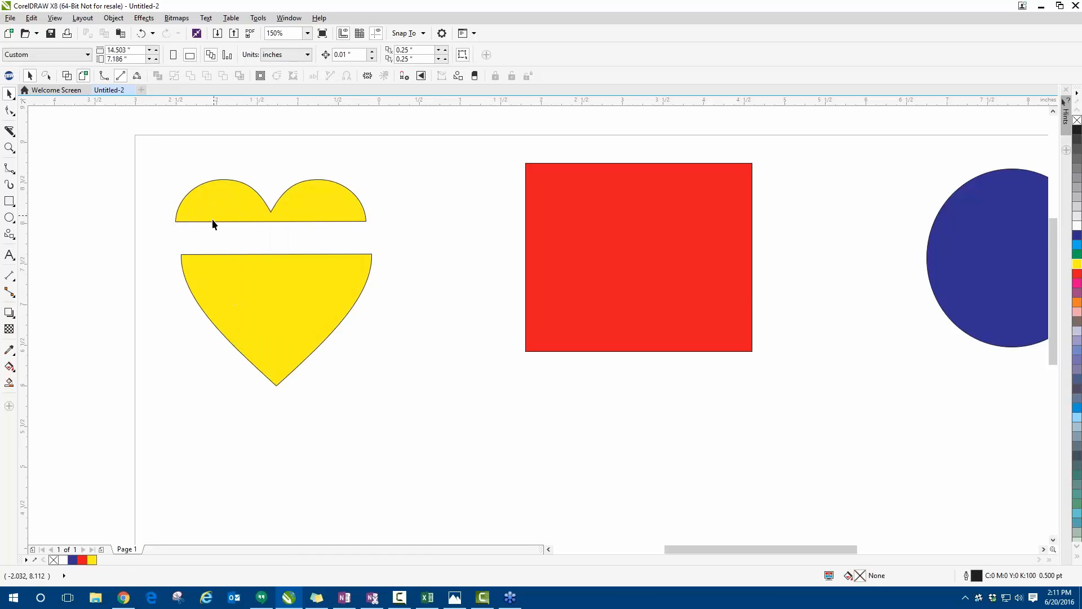
# - Ungroup all objects in the heart's upper piece, moving its outline curve to the right and its yellow fill to the left
pyautogui.scroll(2, 210, 222)
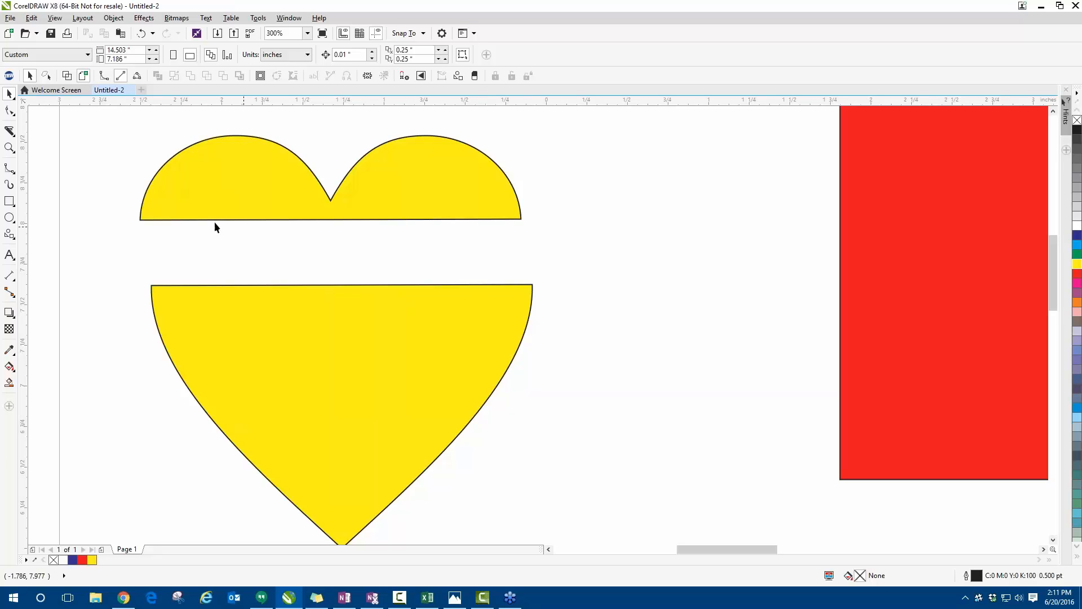
pyautogui.click(188, 199)
pyautogui.rightClick(188, 199)
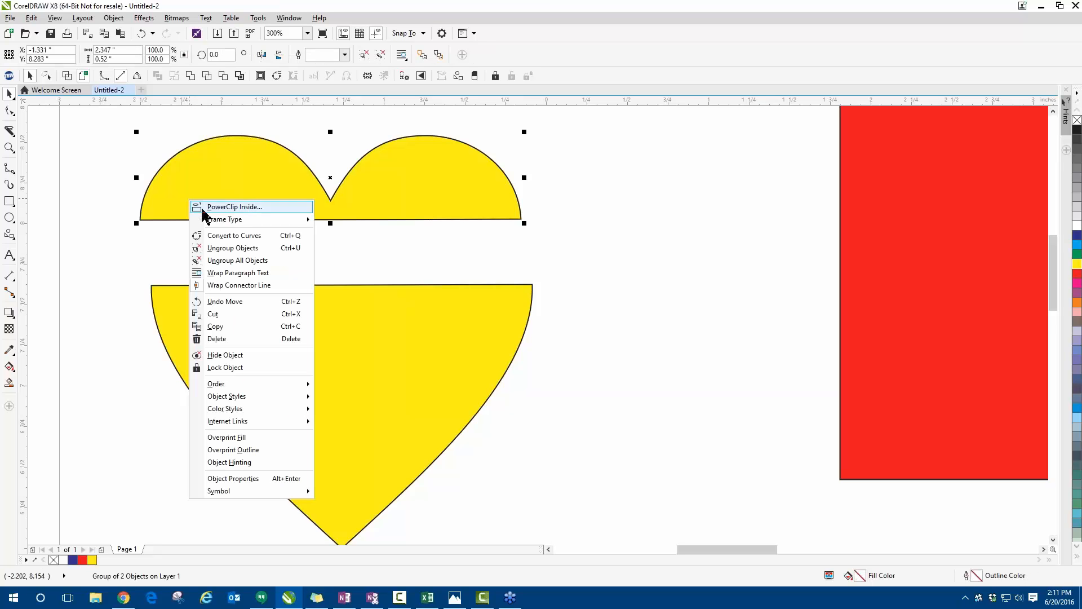
pyautogui.click(223, 261)
pyautogui.moveTo(237, 197); pyautogui.dragTo(460, 194)
pyautogui.moveTo(288, 197); pyautogui.dragTo(77, 197)
# - Nudge the separated outline curve slightly upward and color its fill and outline cyan
pyautogui.scroll(-1, 122, 195)
pyautogui.scroll(1, 252, 187)
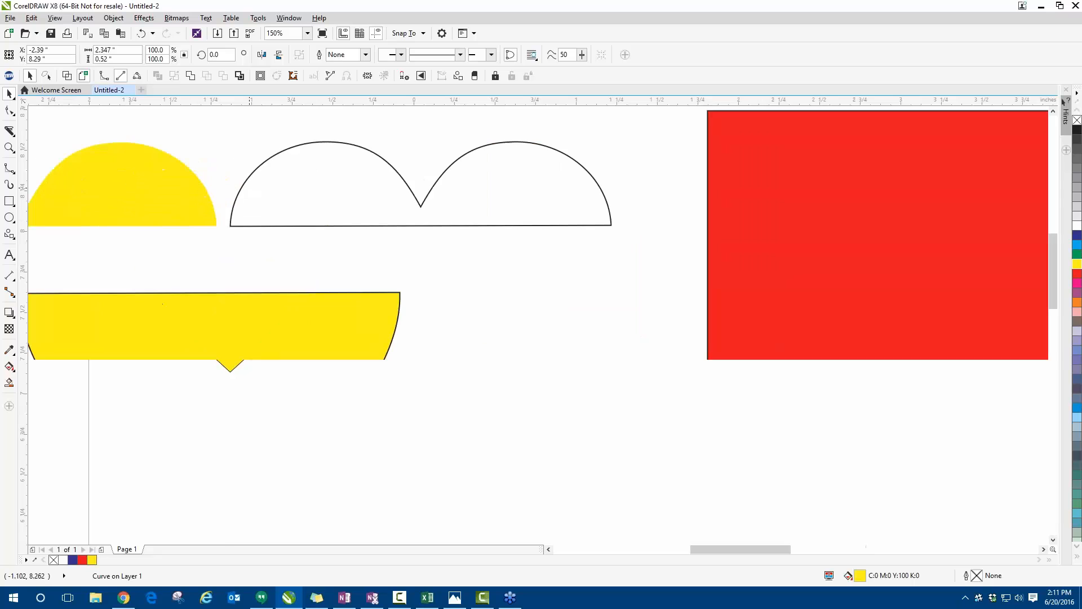
pyautogui.moveTo(276, 179); pyautogui.dragTo(277, 177)
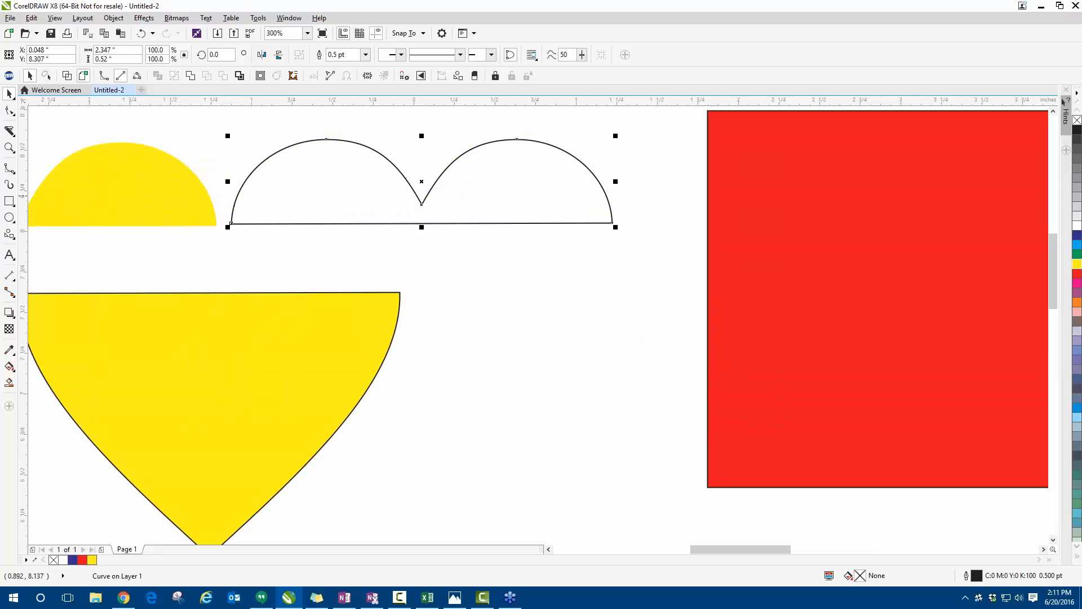
pyautogui.click(1077, 244)
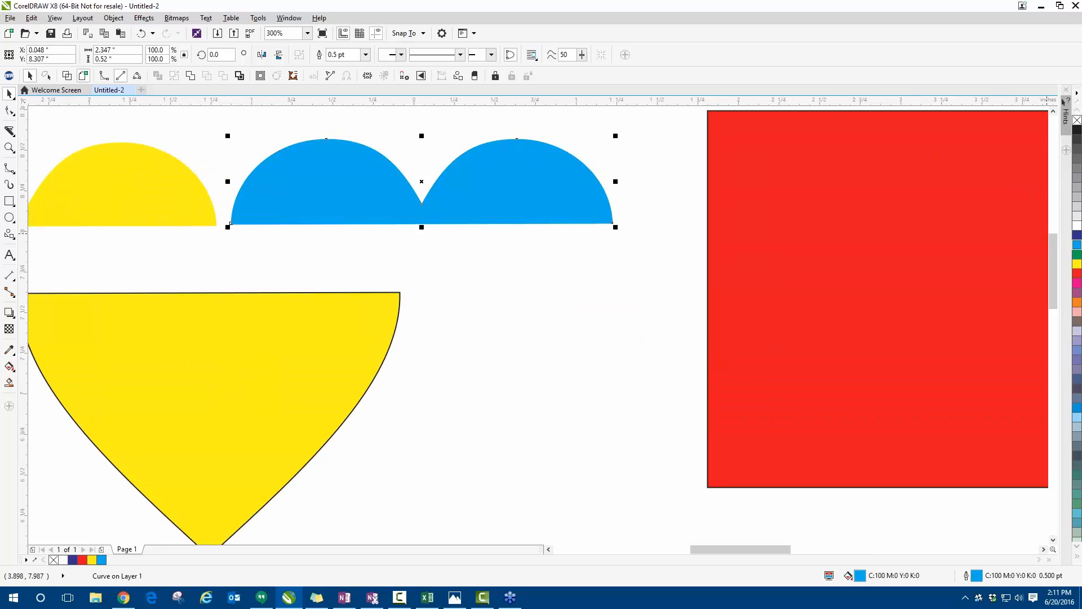
# - Undo the recoloring, separation, ungrouping, moves and horizontal slice of the heart, back to the whole shape, and deselect it
pyautogui.scroll(-1, 342, 241)
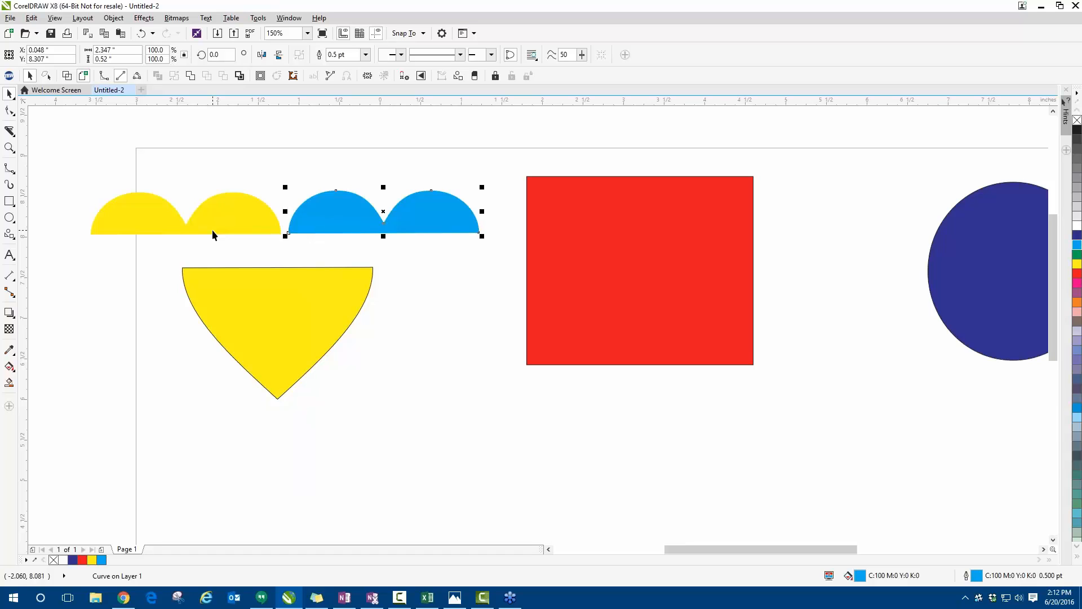
pyautogui.click(140, 34)
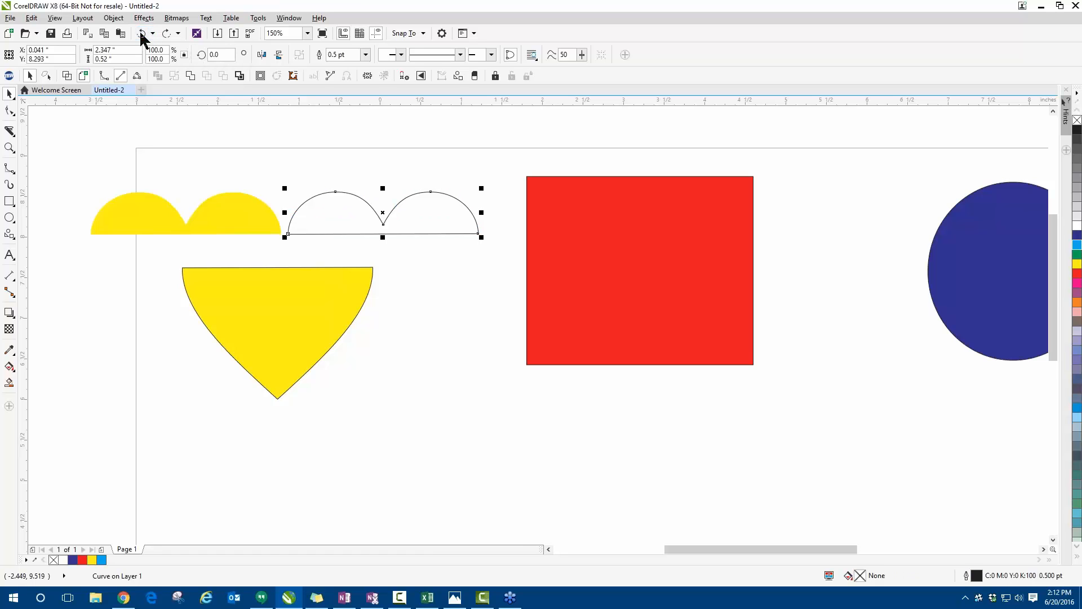
pyautogui.click(141, 33)
pyautogui.click(141, 34)
pyautogui.click(141, 34)
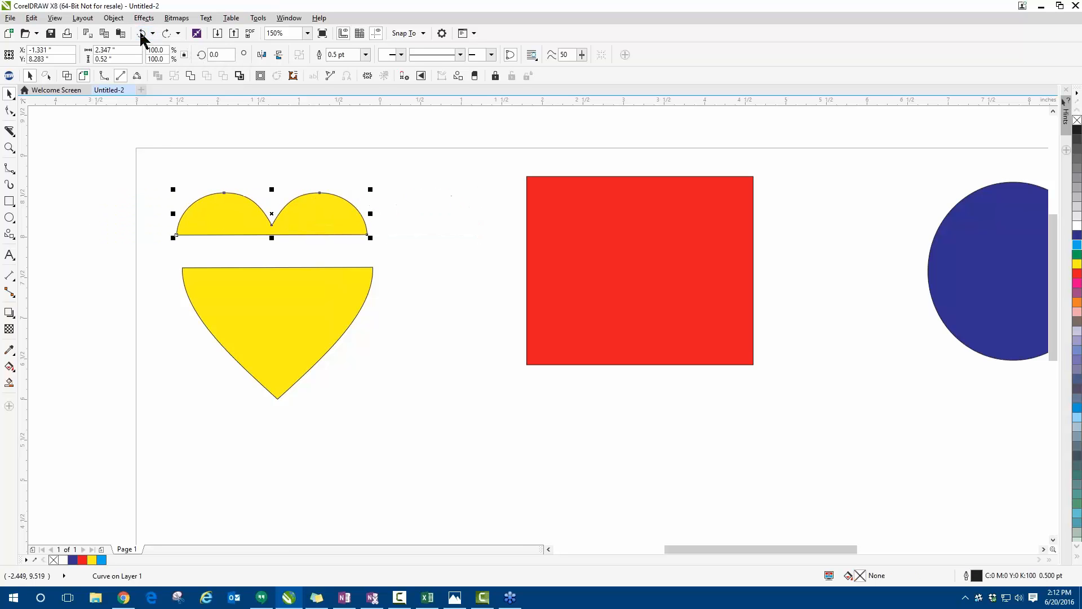
pyautogui.click(141, 34)
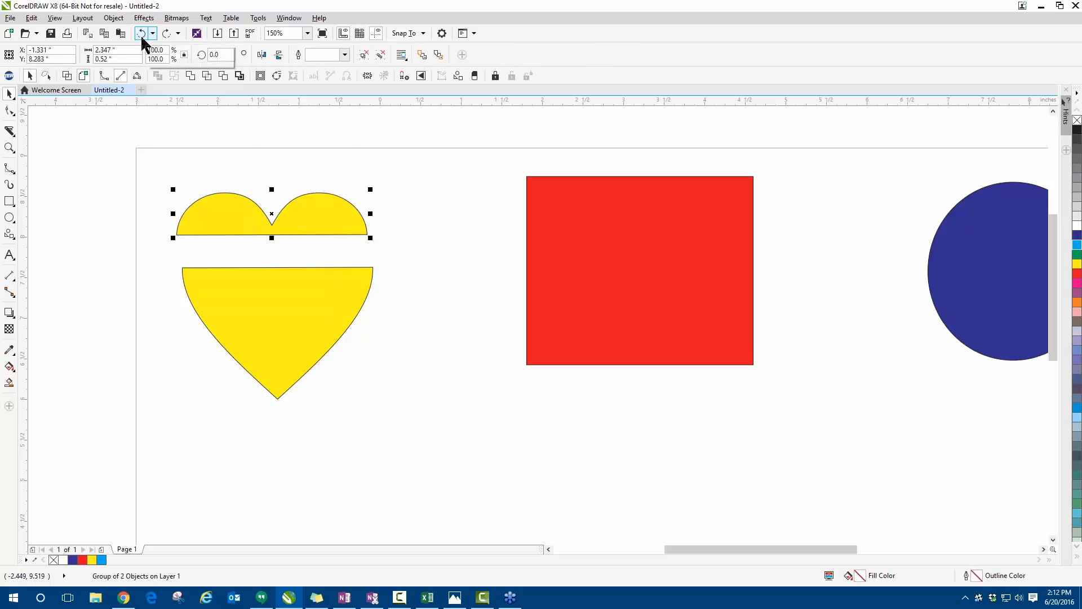
pyautogui.click(141, 34)
pyautogui.click(141, 34)
pyautogui.click(141, 34)
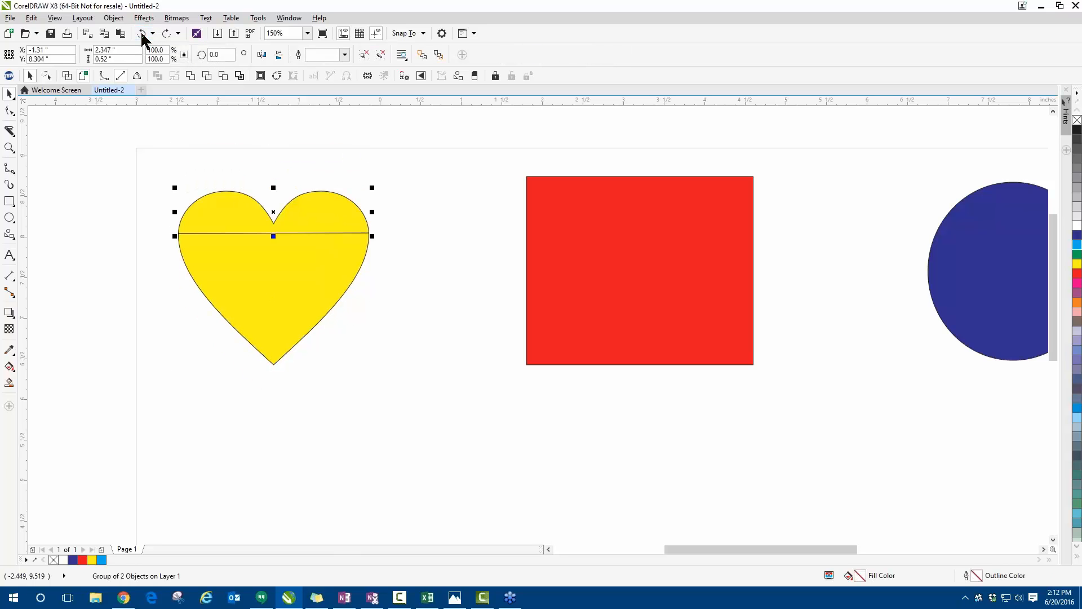
pyautogui.click(141, 34)
pyautogui.click(137, 194)
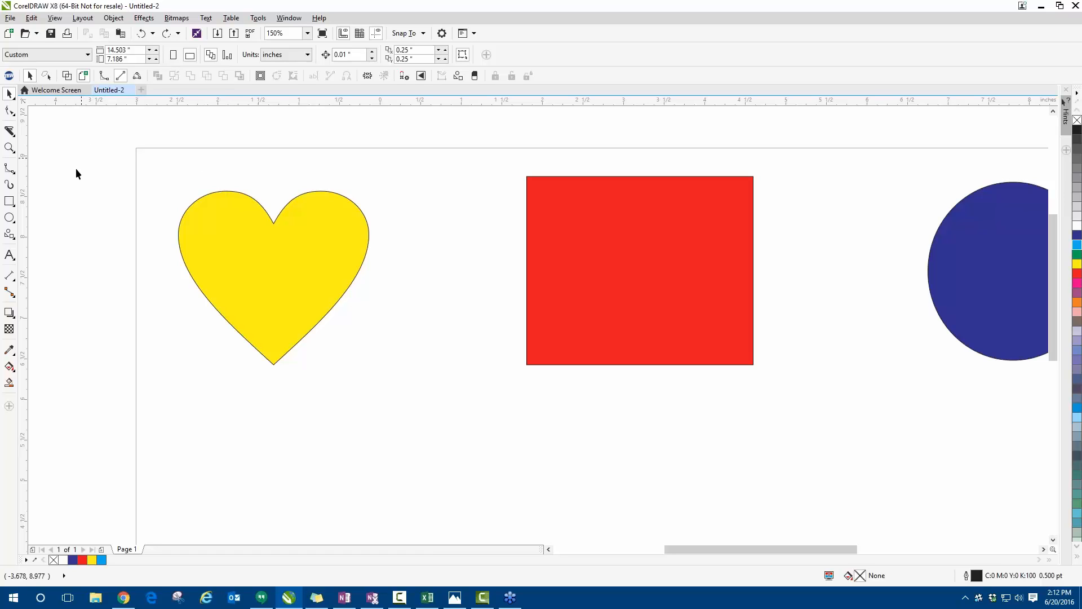
# - Slice the yellow heart diagonally from its upper right to its lower left with the Knife tool in 2-point line mode
pyautogui.click(9, 131)
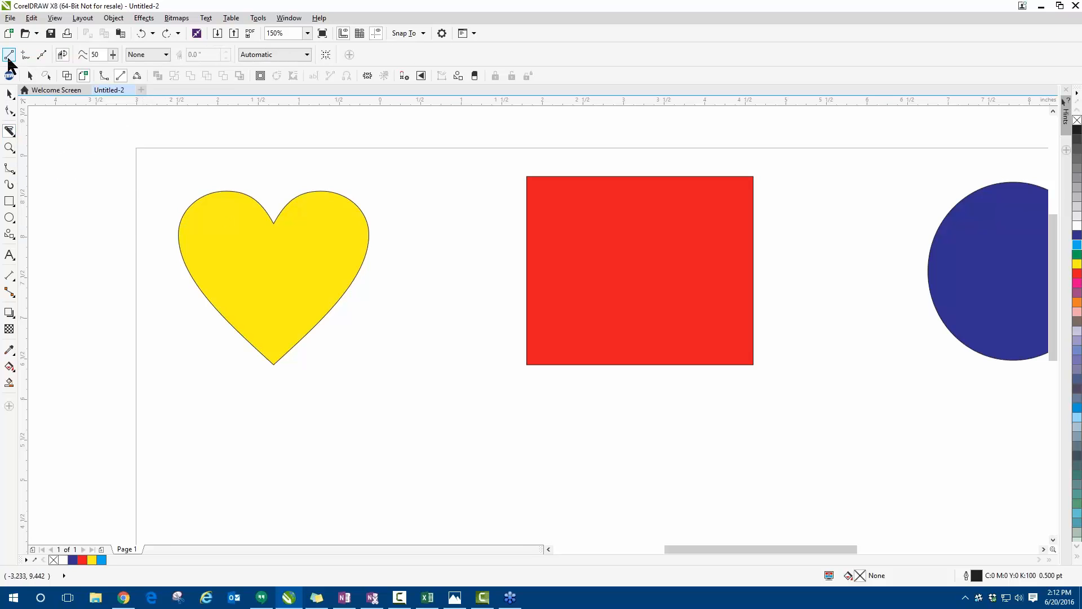
pyautogui.click(419, 157)
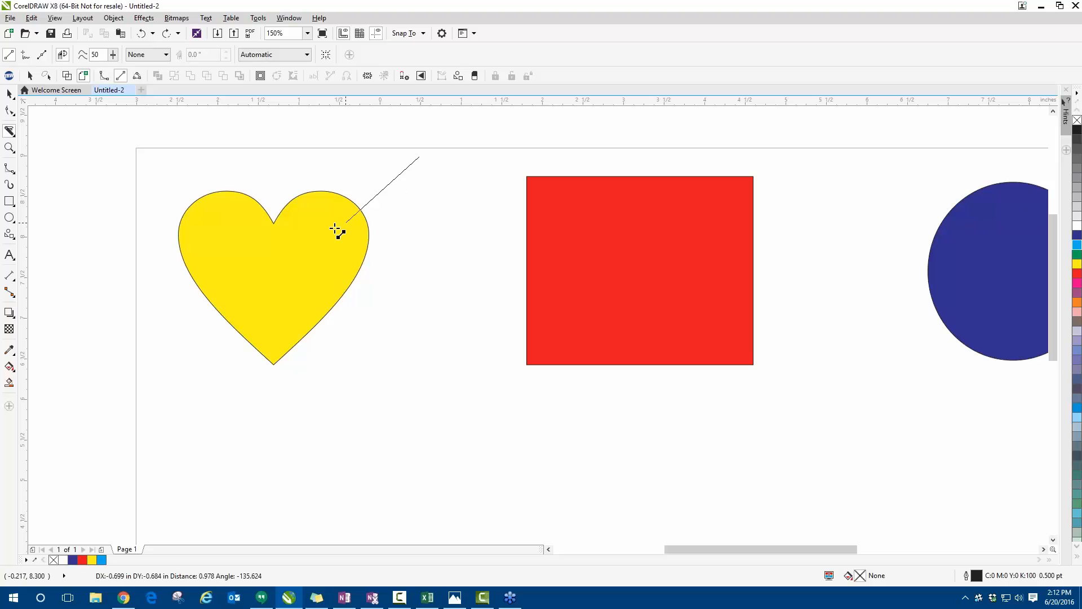
pyautogui.click(152, 342)
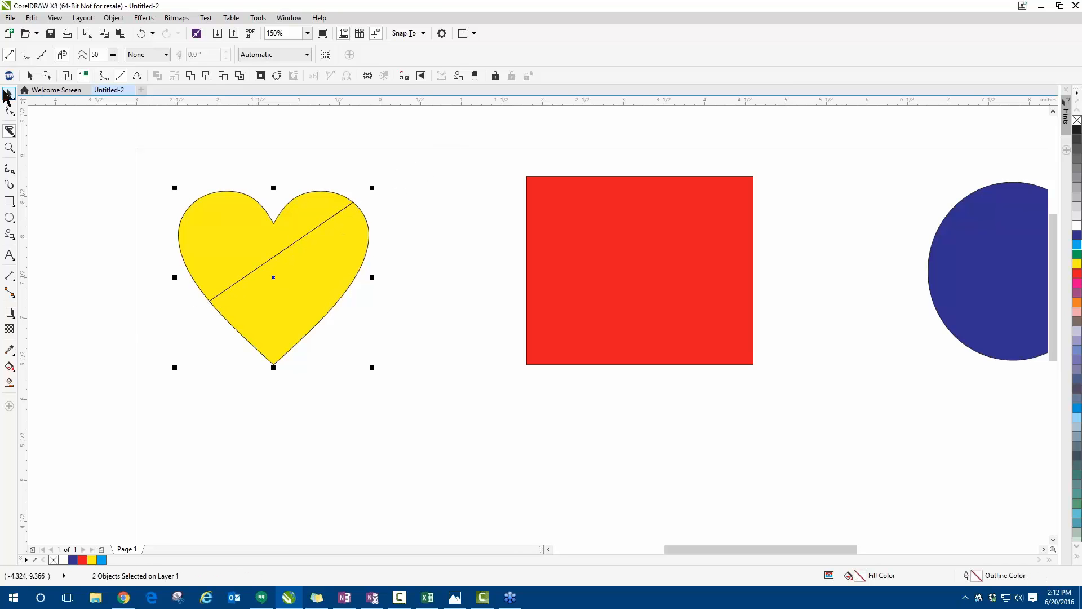
pyautogui.click(8, 93)
pyautogui.click(118, 202)
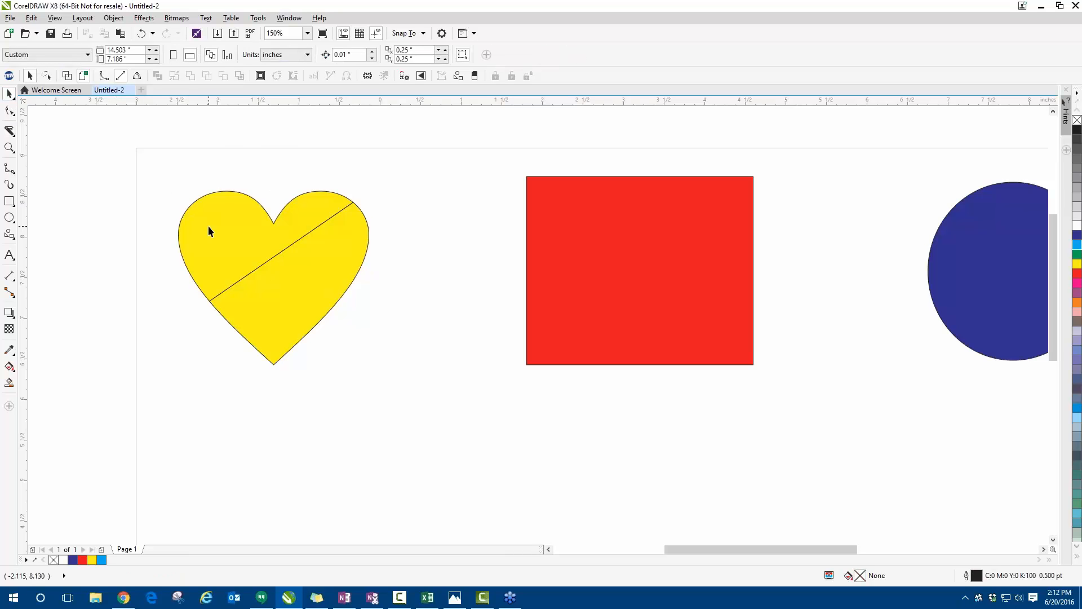
# - Move the heart's two diagonal pieces apart, then bring the upper-left piece back closer to the lower-right one
pyautogui.moveTo(208, 226); pyautogui.dragTo(163, 158)
pyautogui.moveTo(282, 276); pyautogui.dragTo(347, 328)
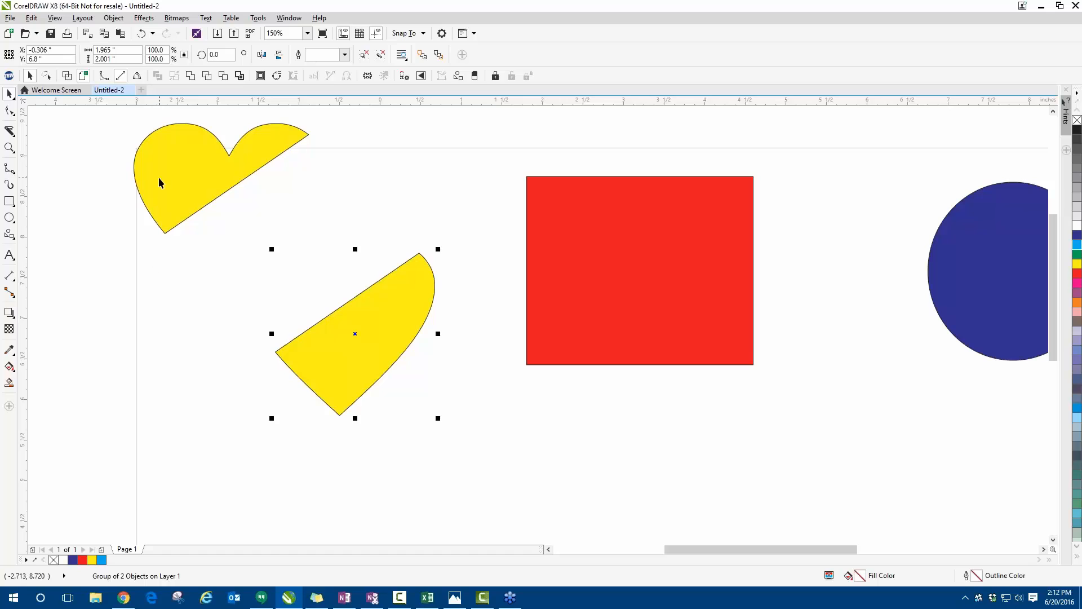
pyautogui.moveTo(160, 180); pyautogui.dragTo(186, 198)
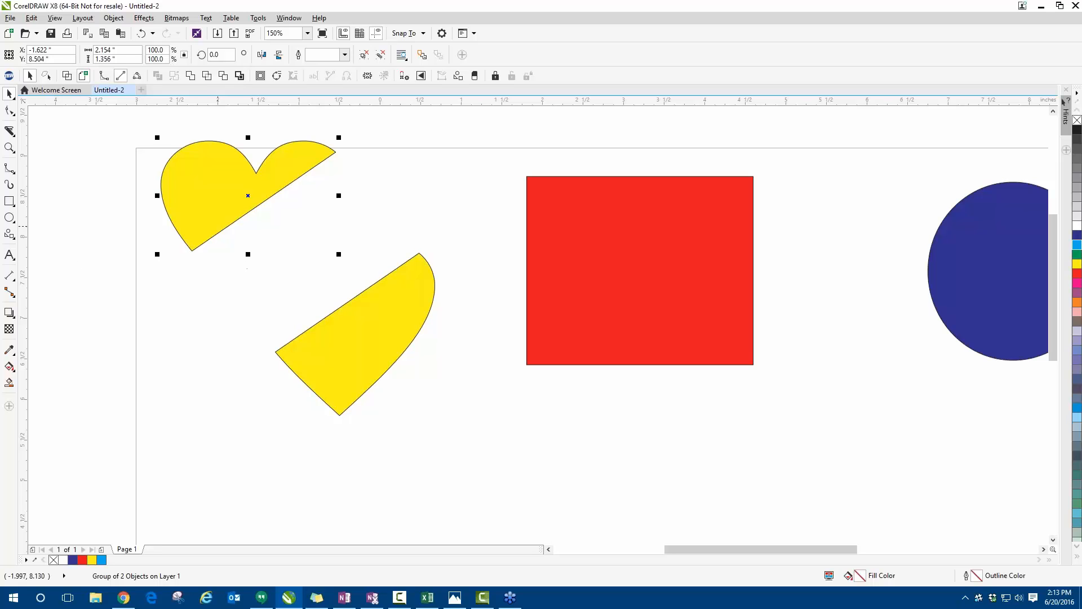
pyautogui.moveTo(207, 216); pyautogui.dragTo(220, 250)
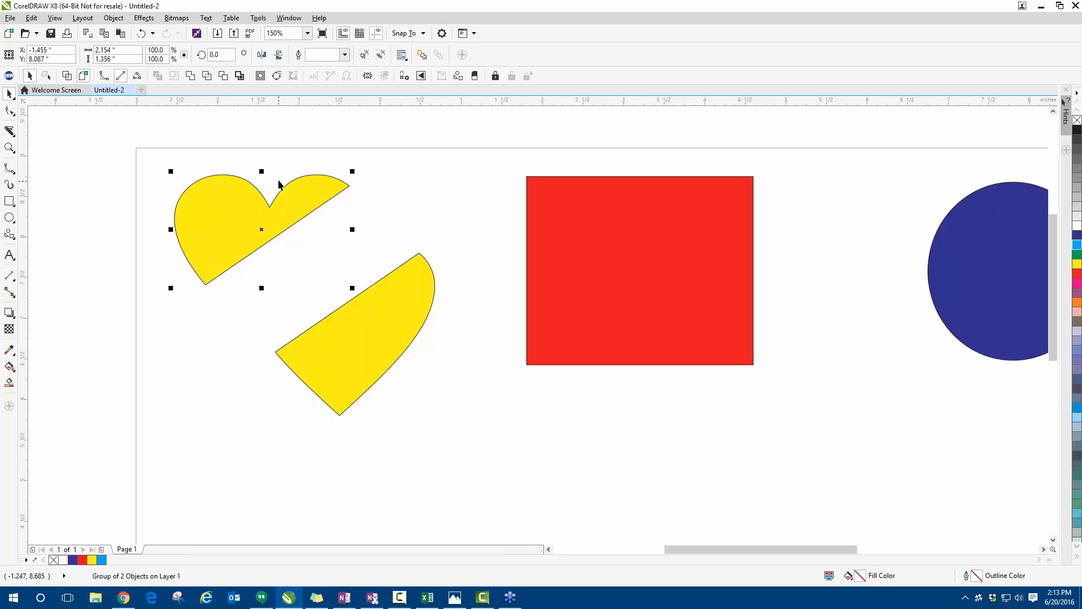
pyautogui.rightClick(217, 217)
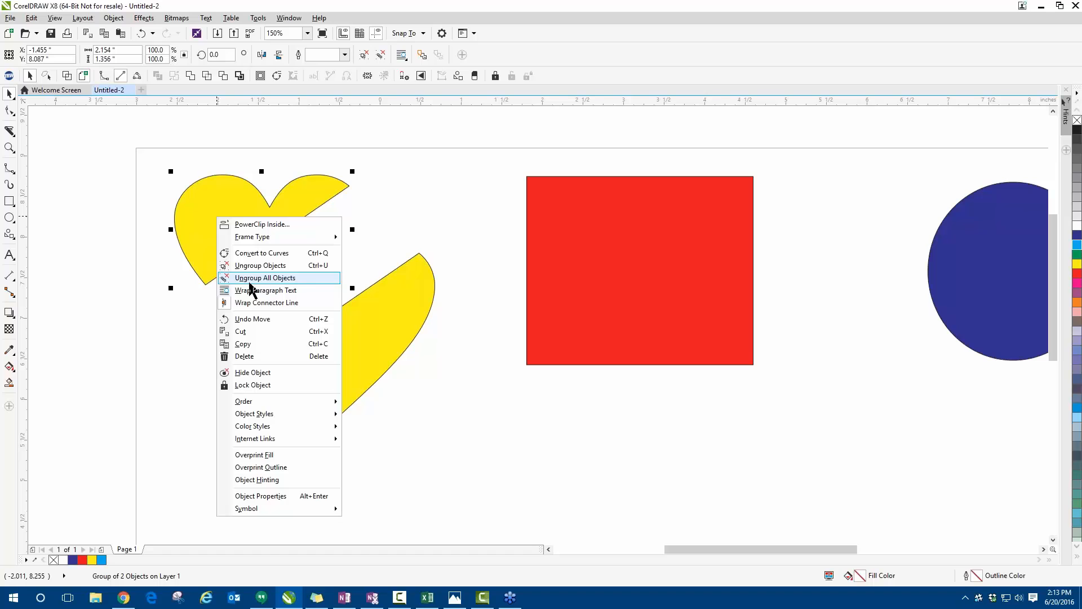
pyautogui.click(184, 285)
pyautogui.click(148, 19)
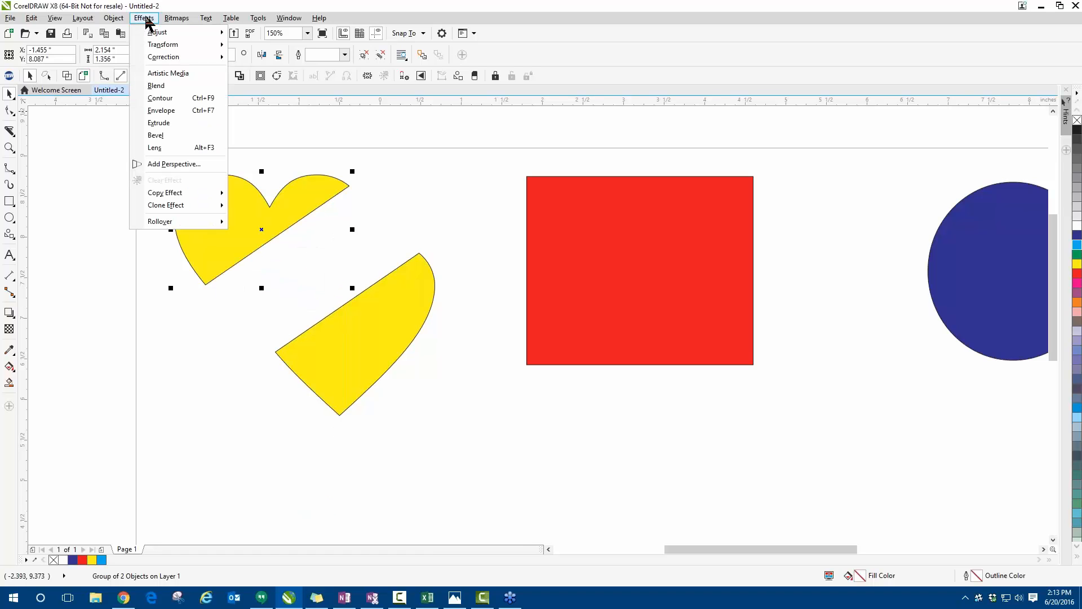
pyautogui.moveTo(113, 22)
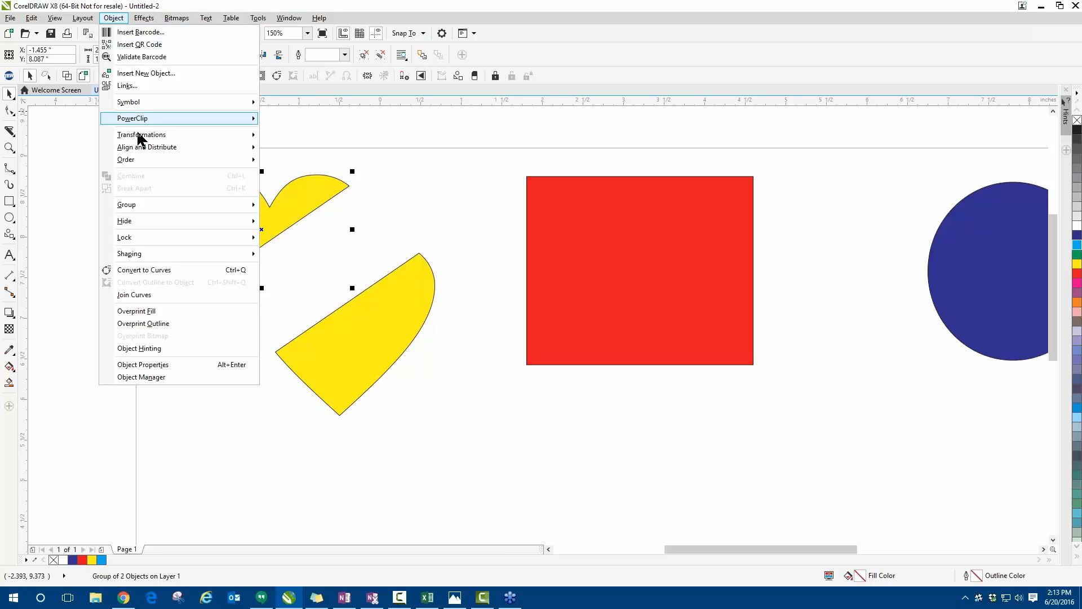
pyautogui.moveTo(141, 207)
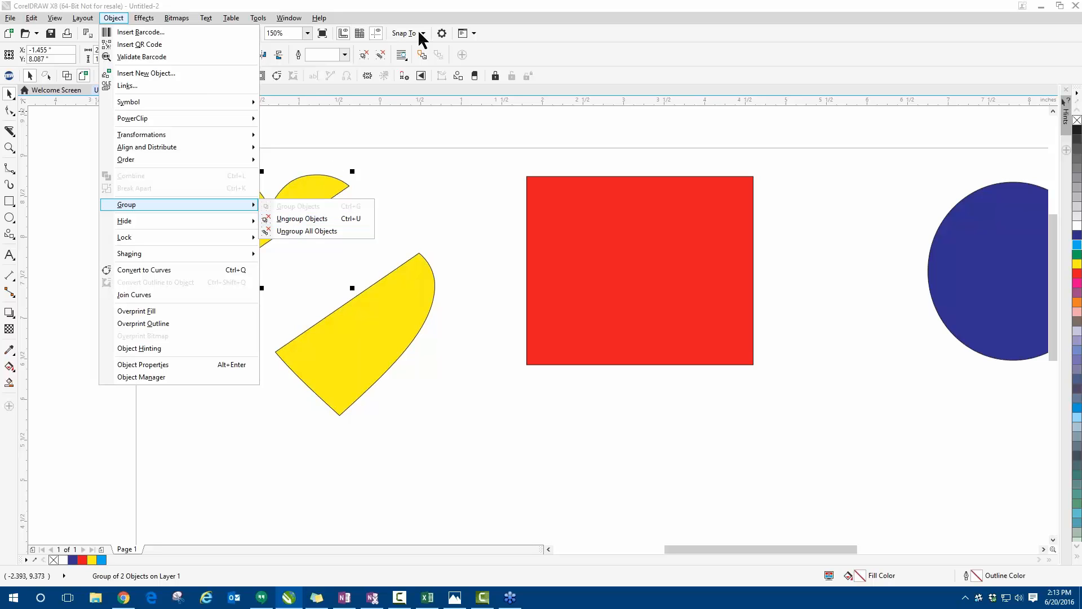
pyautogui.click(369, 140)
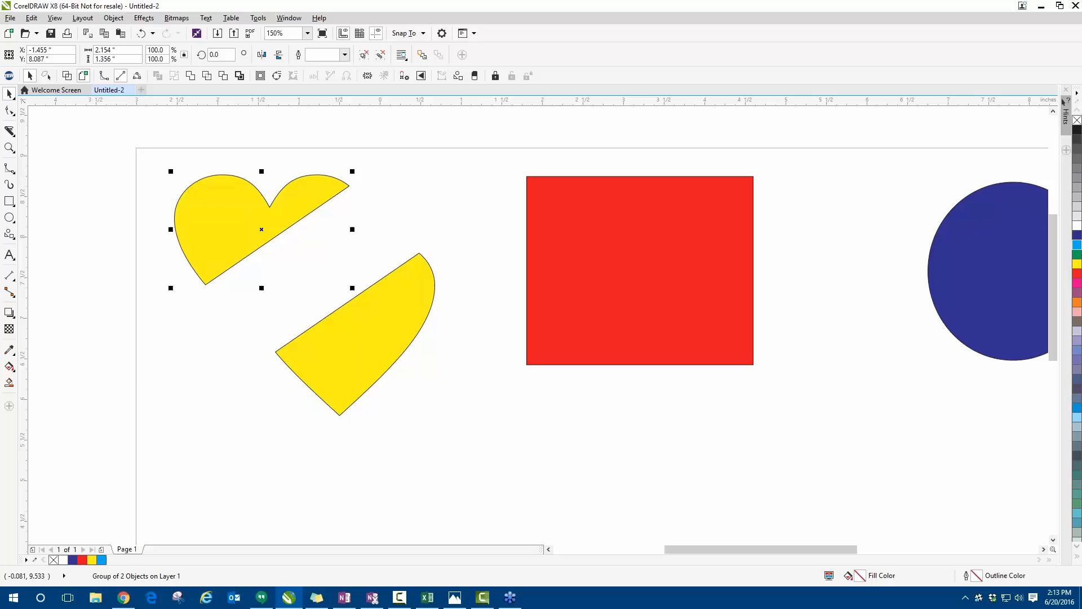
# - Ungroup the heart's upper-left piece and move its outline curve down and to the left of the yellow fill
pyautogui.click(365, 56)
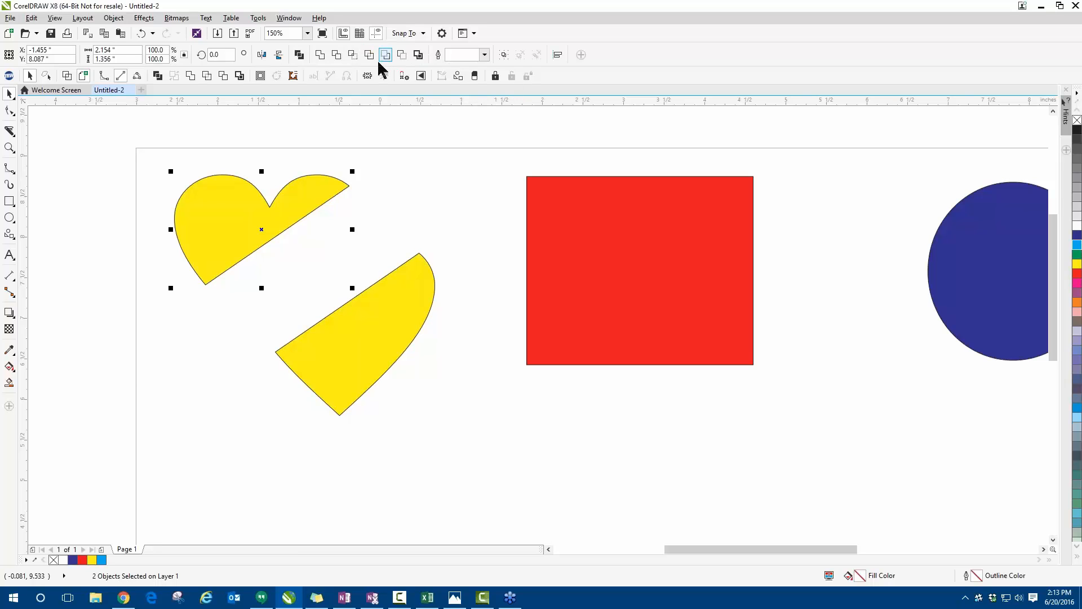
pyautogui.click(404, 168)
pyautogui.moveTo(237, 241); pyautogui.dragTo(82, 356)
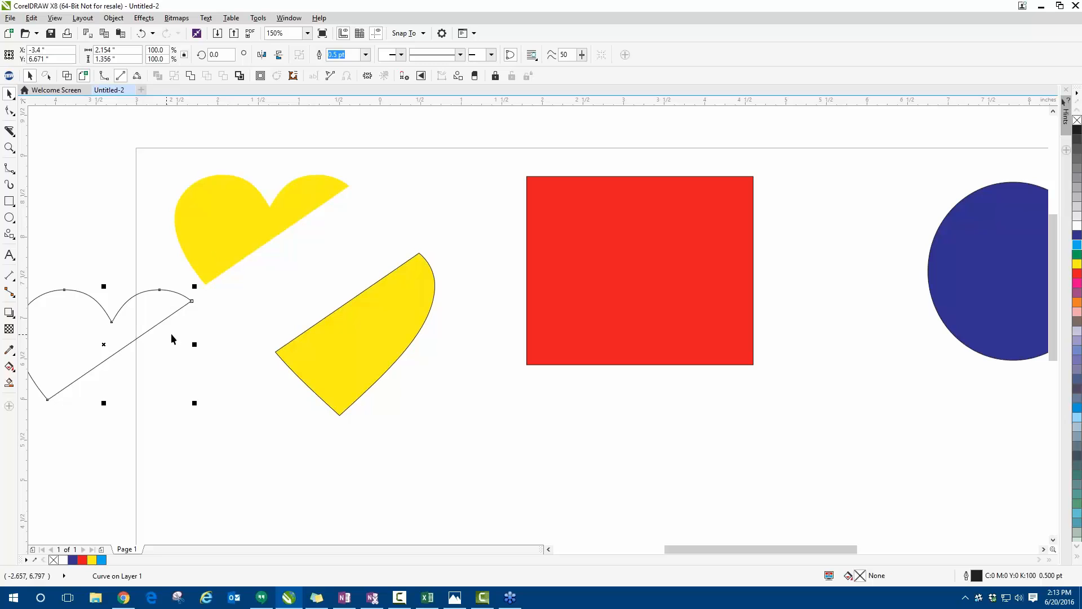
pyautogui.click(276, 296)
# - Shift the heart's lower-right piece slightly up, ungroup it, and move its outline down-left and its yellow fill slightly up
pyautogui.moveTo(346, 336)
pyautogui.mouseDown()
pyautogui.moveTo(386, 294)
pyautogui.moveTo(351, 323)
pyautogui.mouseUp()
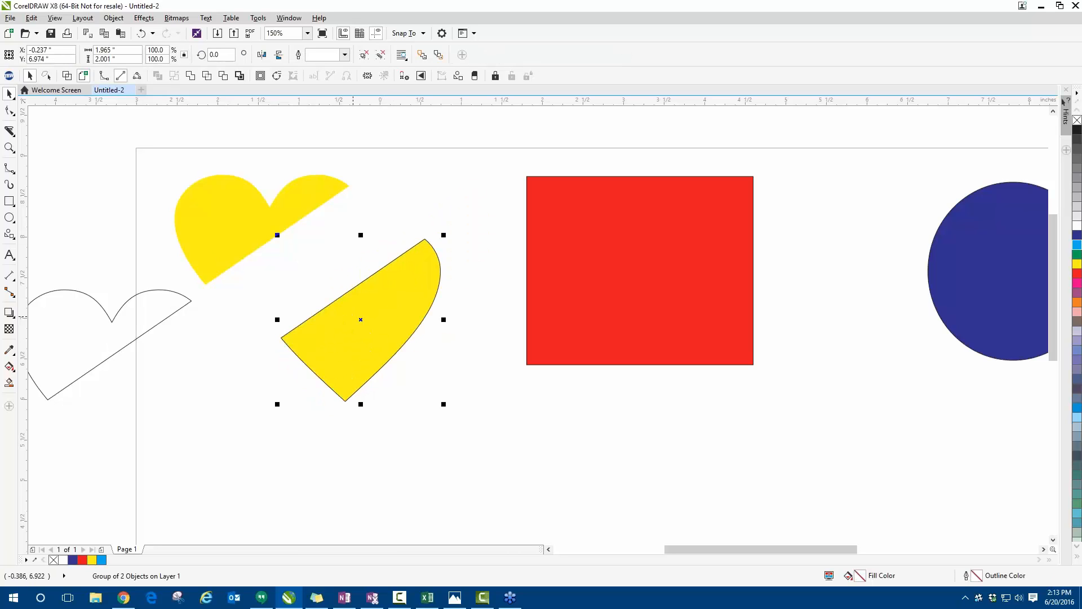
pyautogui.click(381, 55)
pyautogui.press('Escape')
pyautogui.moveTo(401, 306); pyautogui.dragTo(192, 446)
pyautogui.moveTo(356, 354); pyautogui.dragTo(362, 332)
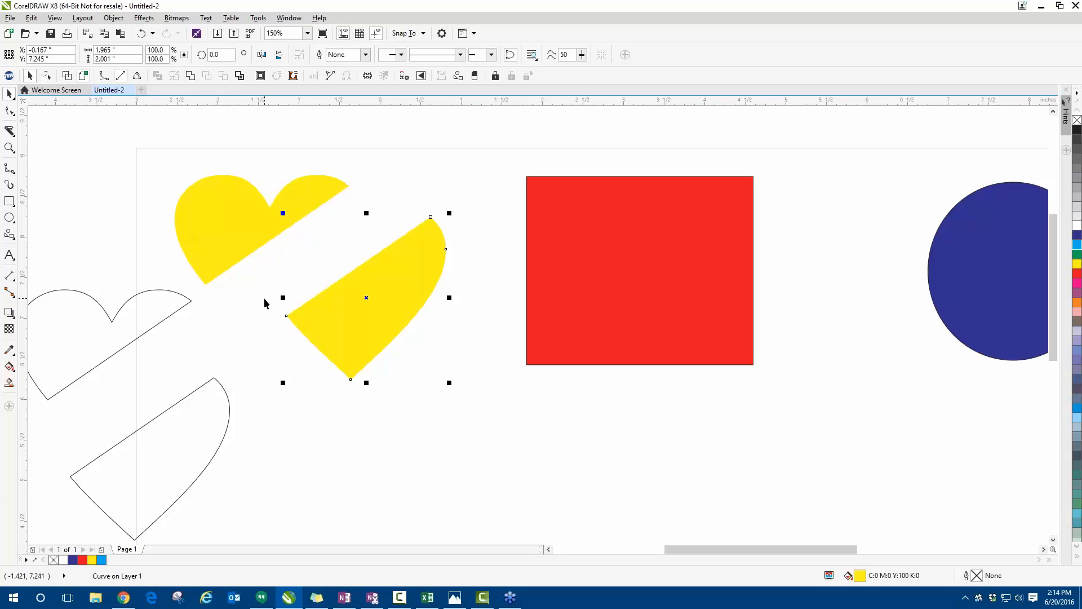
pyautogui.click(304, 238)
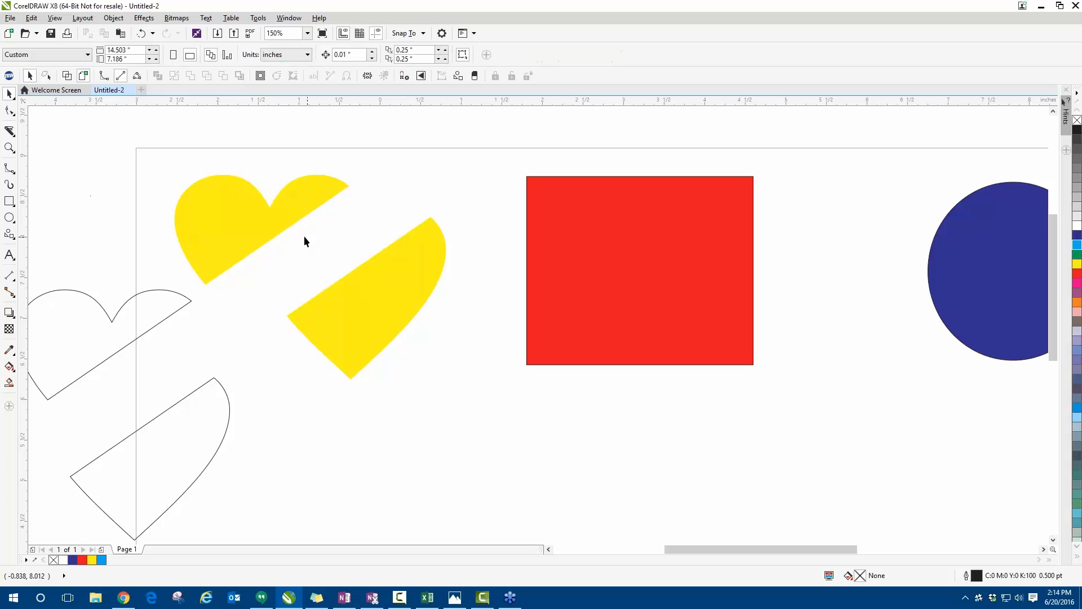
# - Slice the red rectangle from side to side along a wavy curve with the Knife tool in Freehand mode
pyautogui.press('F3')
pyautogui.scroll(2, 506, 226)
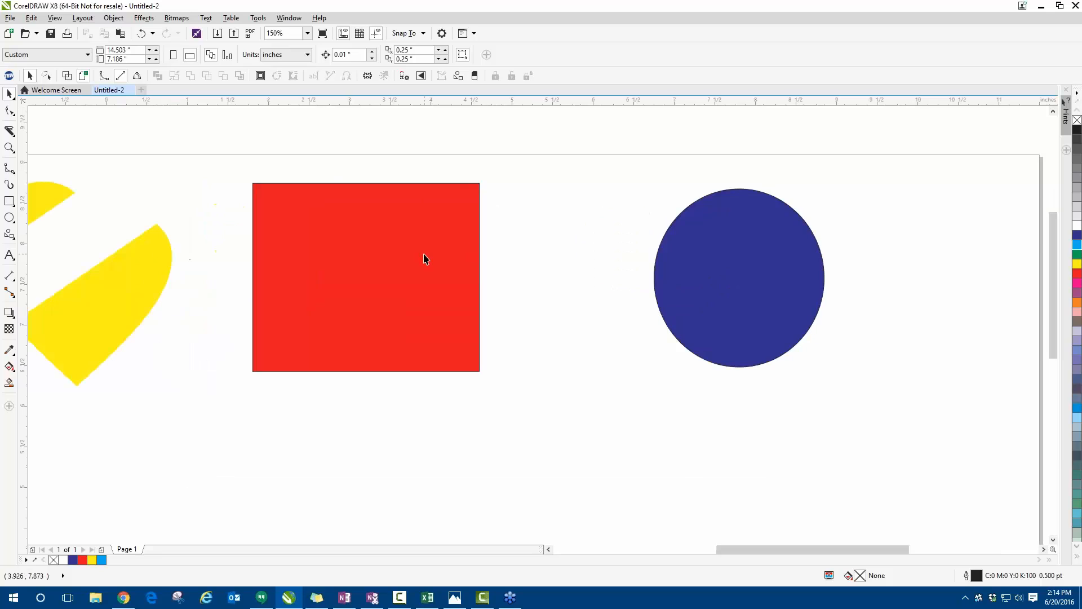
pyautogui.click(10, 131)
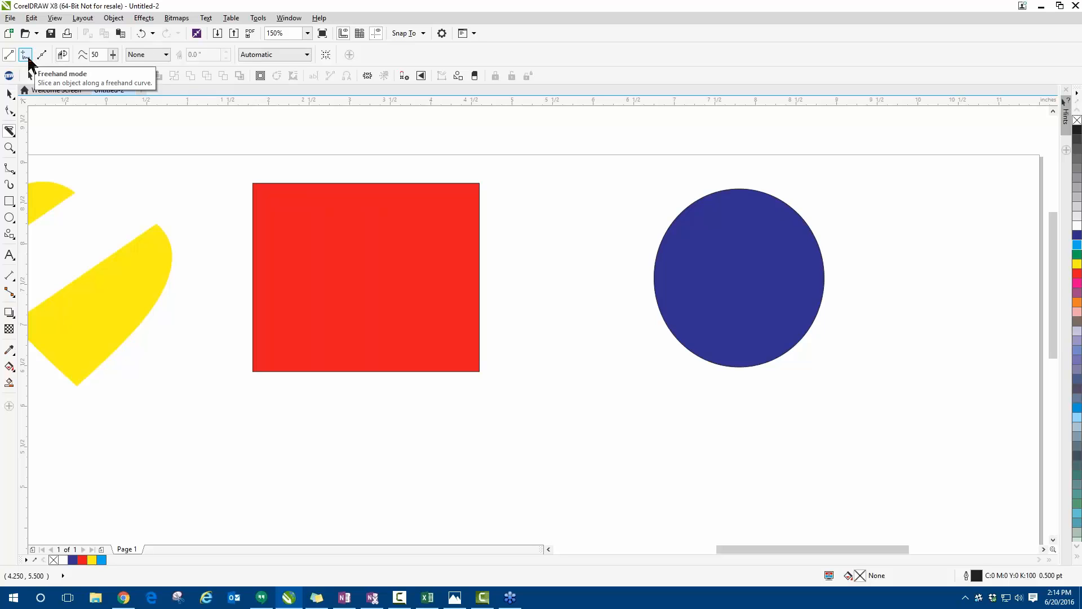
pyautogui.click(26, 57)
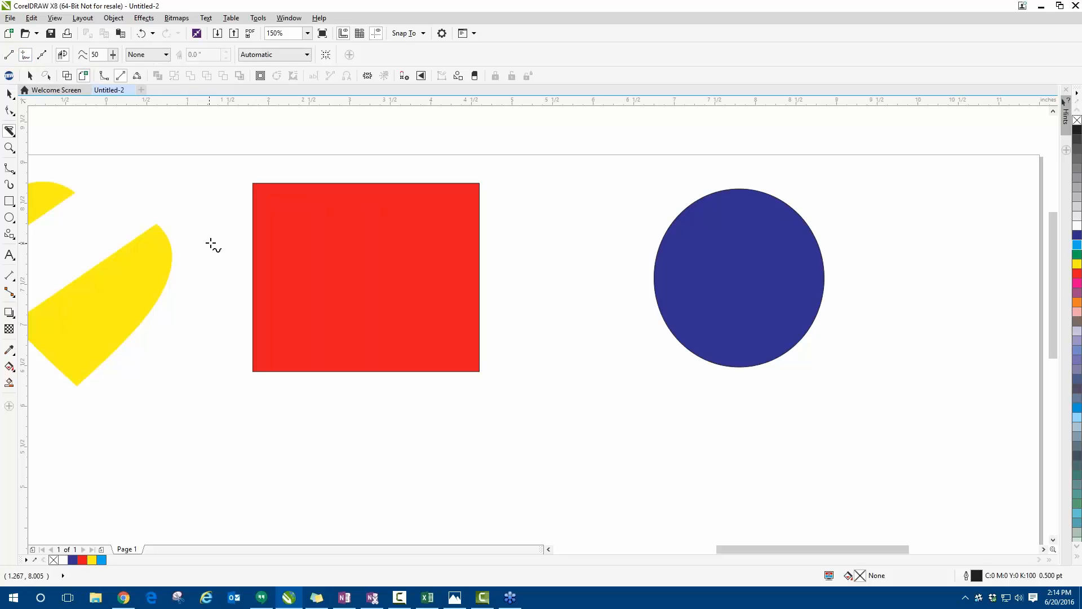
pyautogui.moveTo(220, 234)
pyautogui.mouseDown()
pyautogui.moveTo(273, 193)
pyautogui.moveTo(306, 208)
pyautogui.moveTo(279, 322)
pyautogui.moveTo(316, 294)
pyautogui.moveTo(338, 240)
pyautogui.moveTo(370, 275)
pyautogui.moveTo(358, 331)
pyautogui.moveTo(401, 264)
pyautogui.moveTo(410, 208)
pyautogui.moveTo(461, 311)
pyautogui.moveTo(474, 299)
pyautogui.moveTo(473, 218)
pyautogui.moveTo(552, 307)
pyautogui.mouseUp()
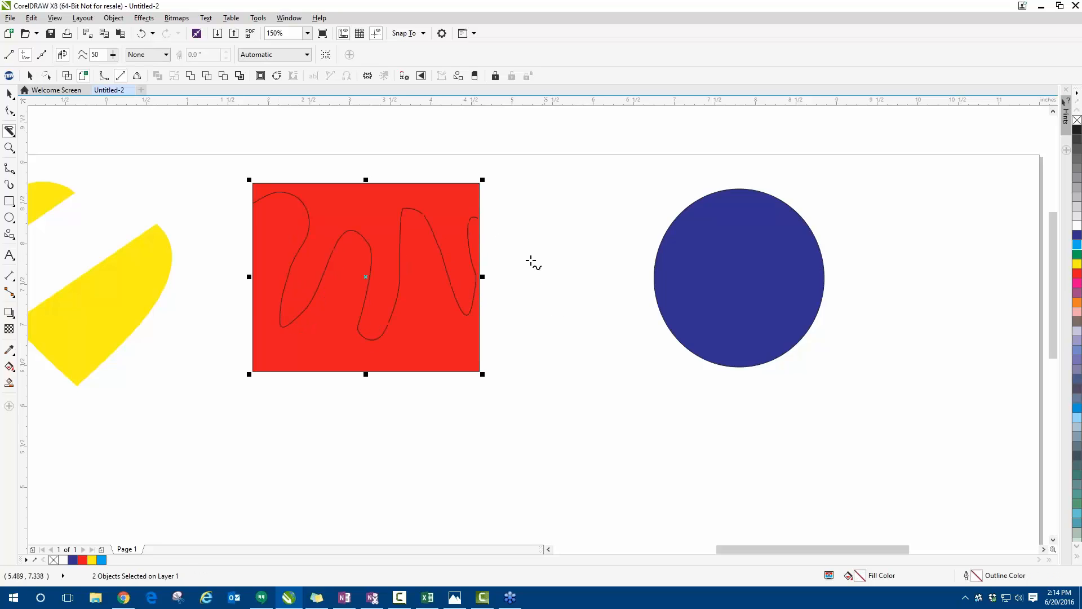
pyautogui.click(9, 94)
pyautogui.click(101, 154)
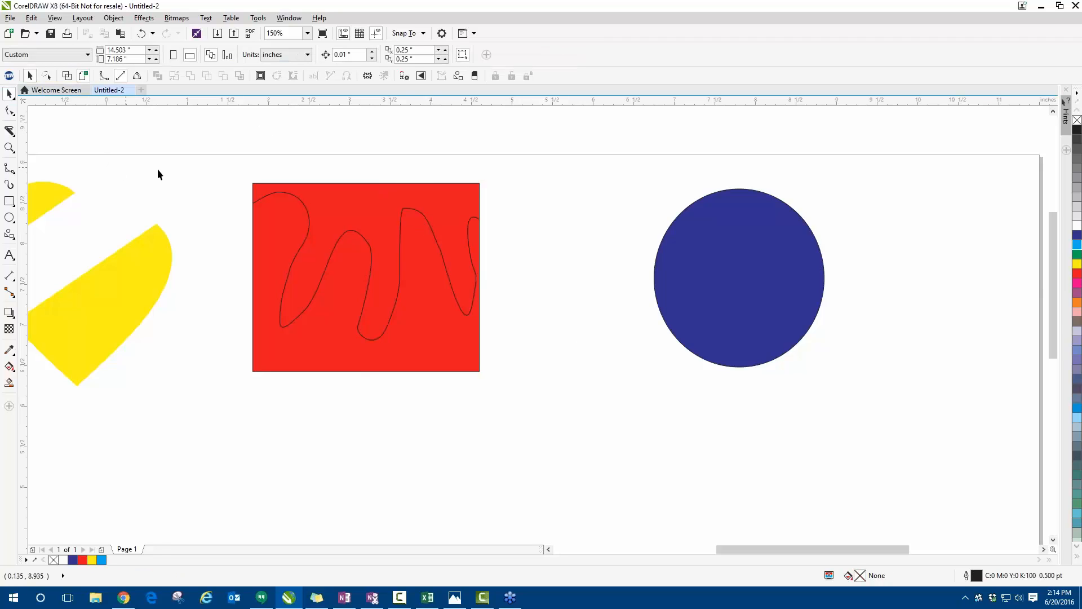
# - Separate the red rectangle's two wavy pieces, moving the lower one down and placing the upper one just above it
pyautogui.moveTo(404, 220); pyautogui.dragTo(586, 179)
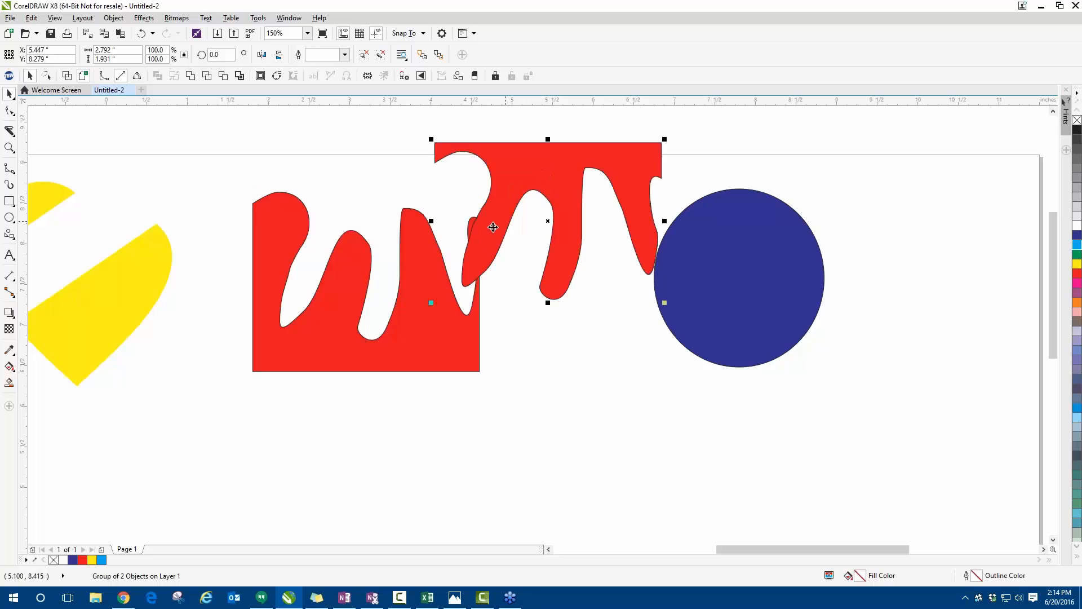
pyautogui.scroll(-2, 277, 282)
pyautogui.moveTo(277, 282); pyautogui.dragTo(272, 331)
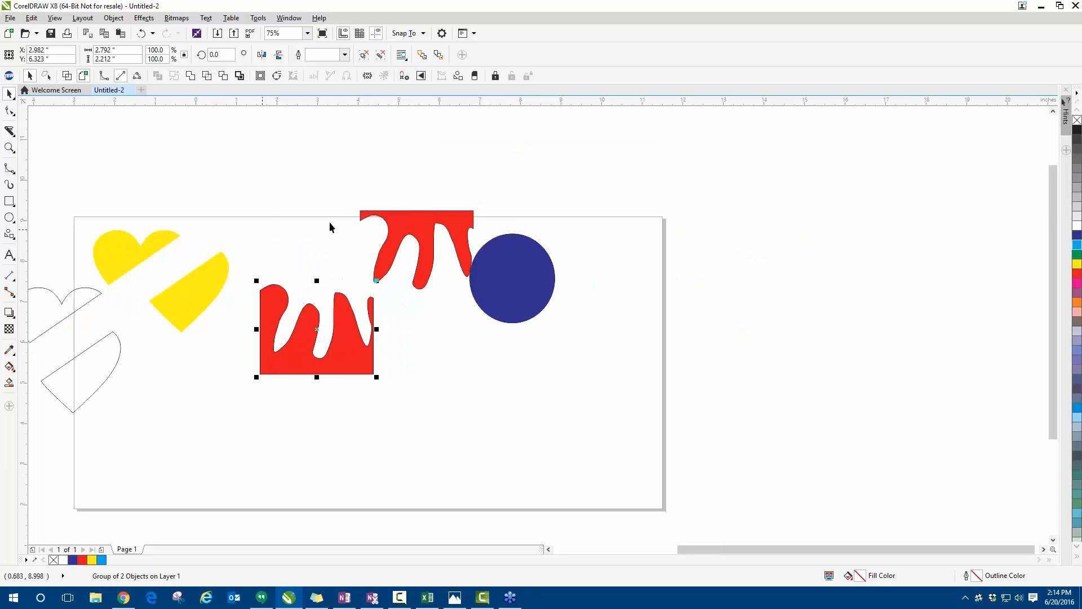
pyautogui.moveTo(426, 223); pyautogui.dragTo(308, 212)
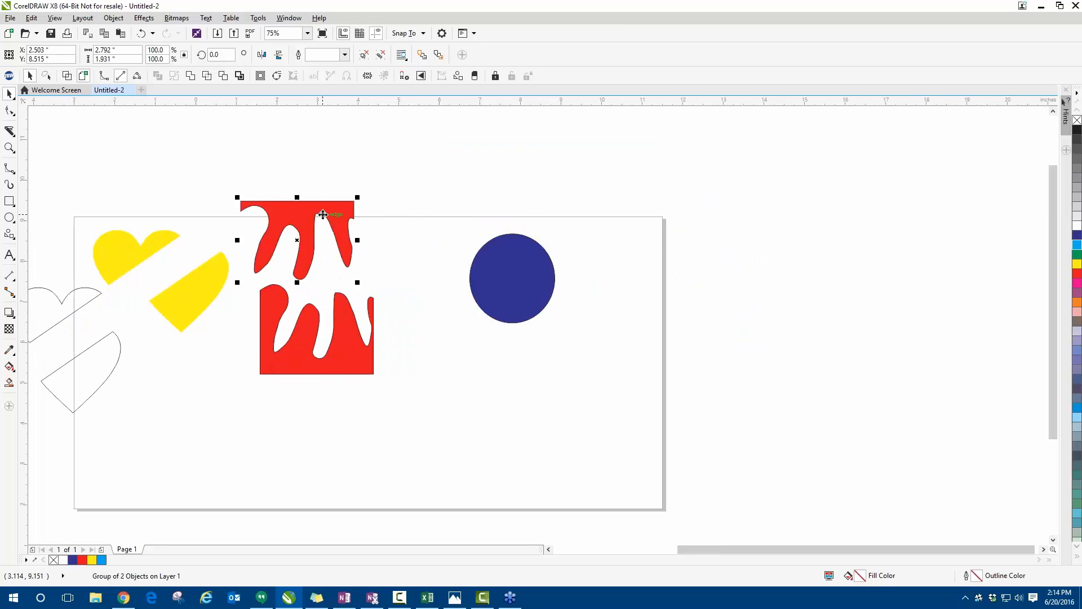
pyautogui.scroll(2, 327, 247)
pyautogui.moveTo(369, 242); pyautogui.dragTo(386, 265)
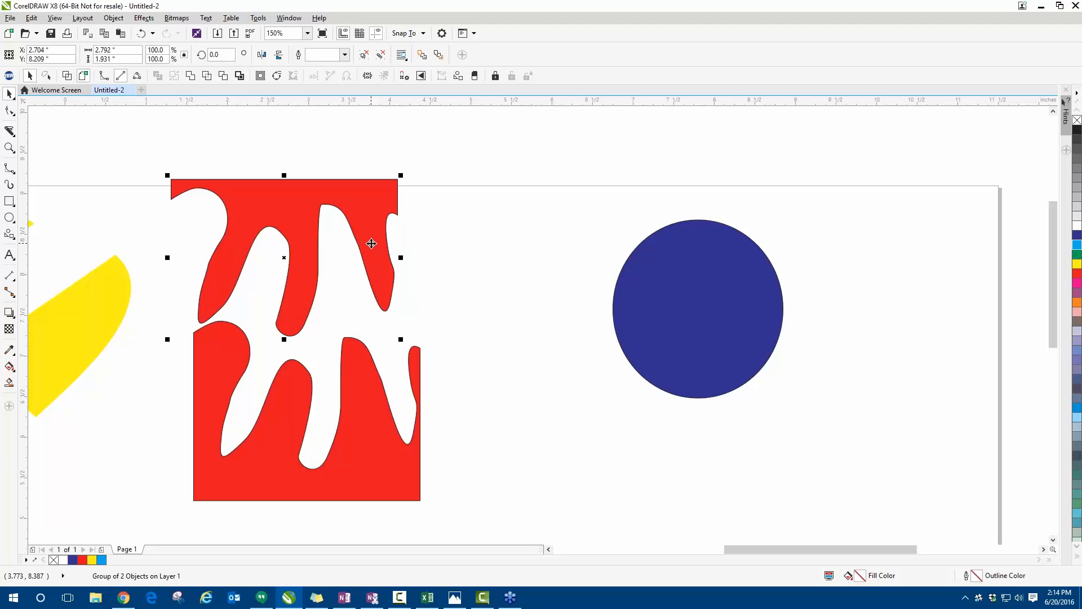
# - Try to slice the blue circle along a looping curved path with the Knife tool in Bézier mode
pyautogui.moveTo(379, 229); pyautogui.dragTo(189, 213)
pyautogui.click(565, 257)
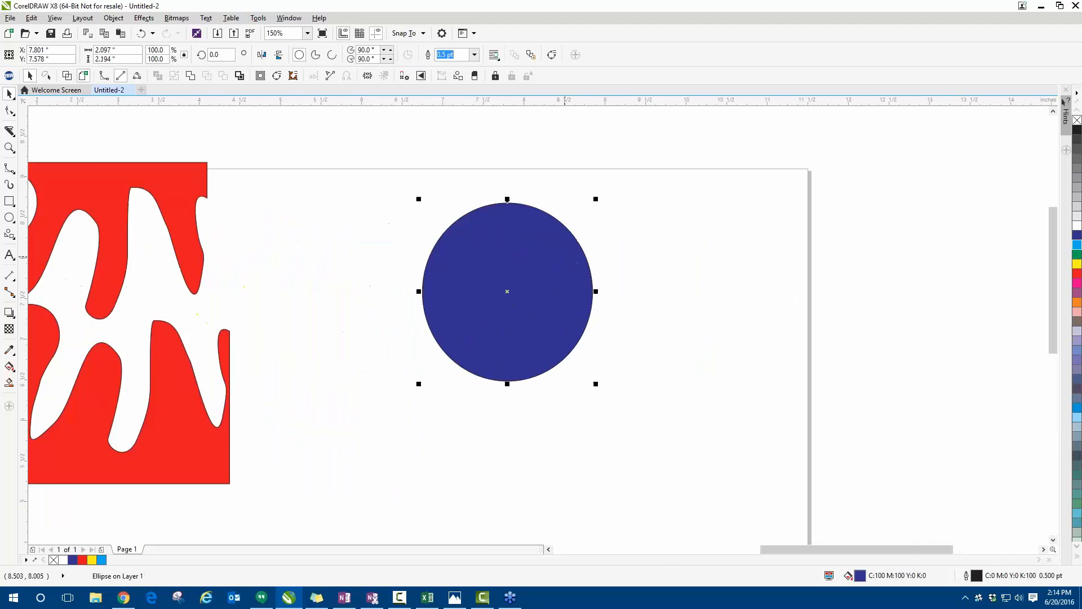
pyautogui.click(9, 130)
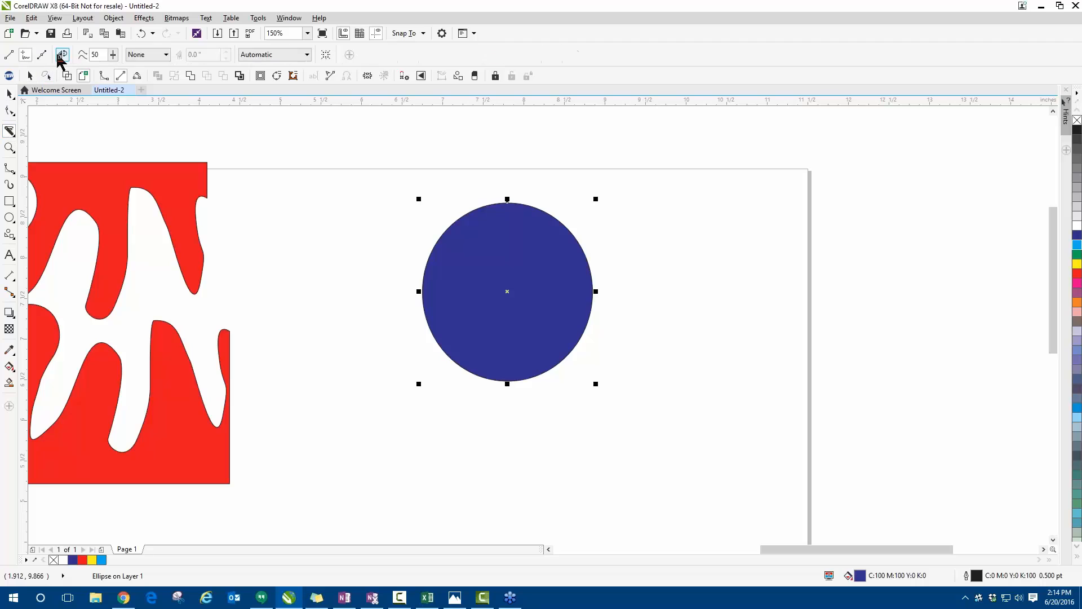
pyautogui.click(92, 129)
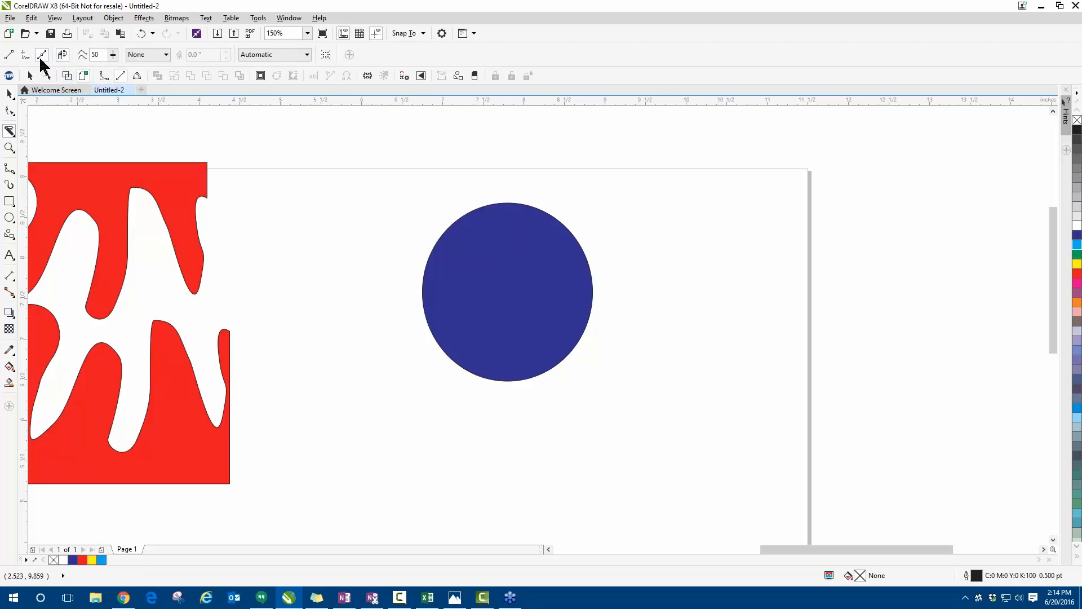
pyautogui.click(41, 55)
pyautogui.moveTo(402, 302)
pyautogui.mouseDown()
pyautogui.moveTo(477, 252)
pyautogui.moveTo(527, 252)
pyautogui.moveTo(537, 275)
pyautogui.moveTo(522, 310)
pyautogui.mouseUp()
pyautogui.click(477, 281)
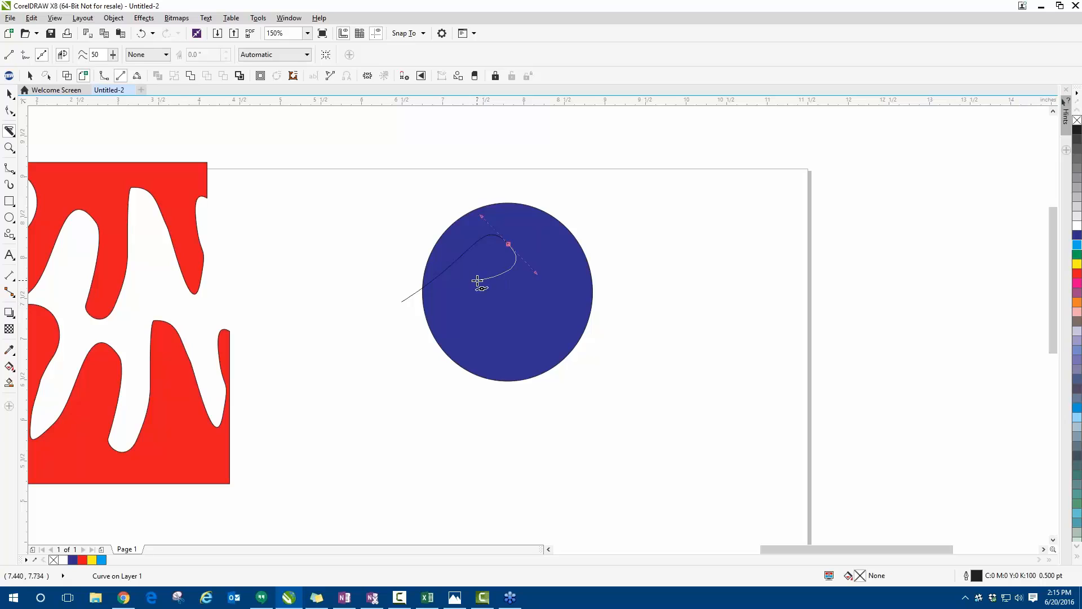
pyautogui.click(482, 342)
pyautogui.click(541, 306)
pyautogui.click(560, 239)
pyautogui.click(537, 228)
pyautogui.doubleClick(470, 218)
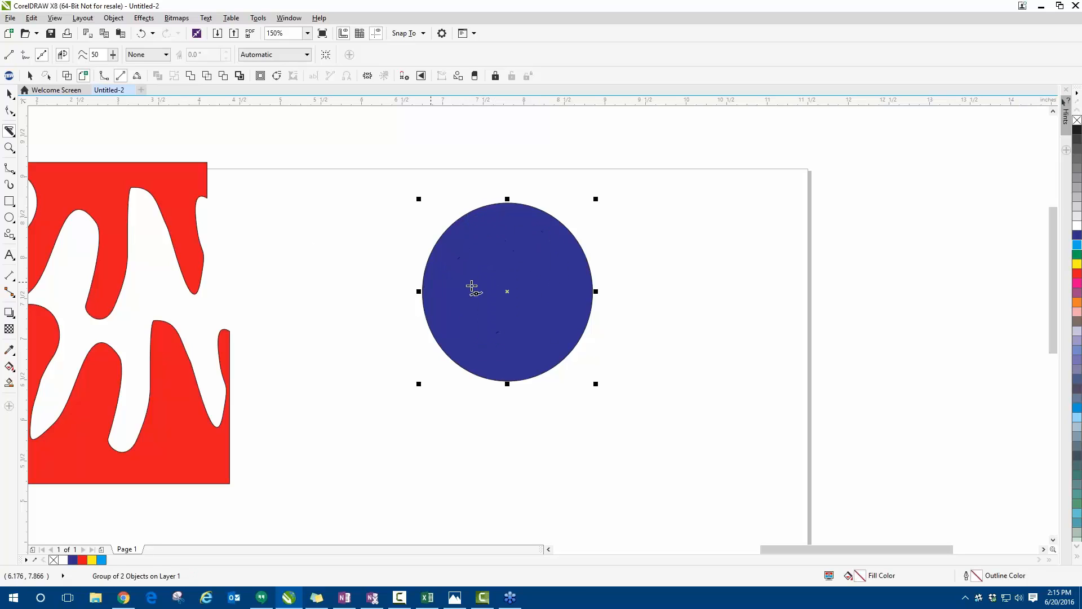
pyautogui.press('Escape')
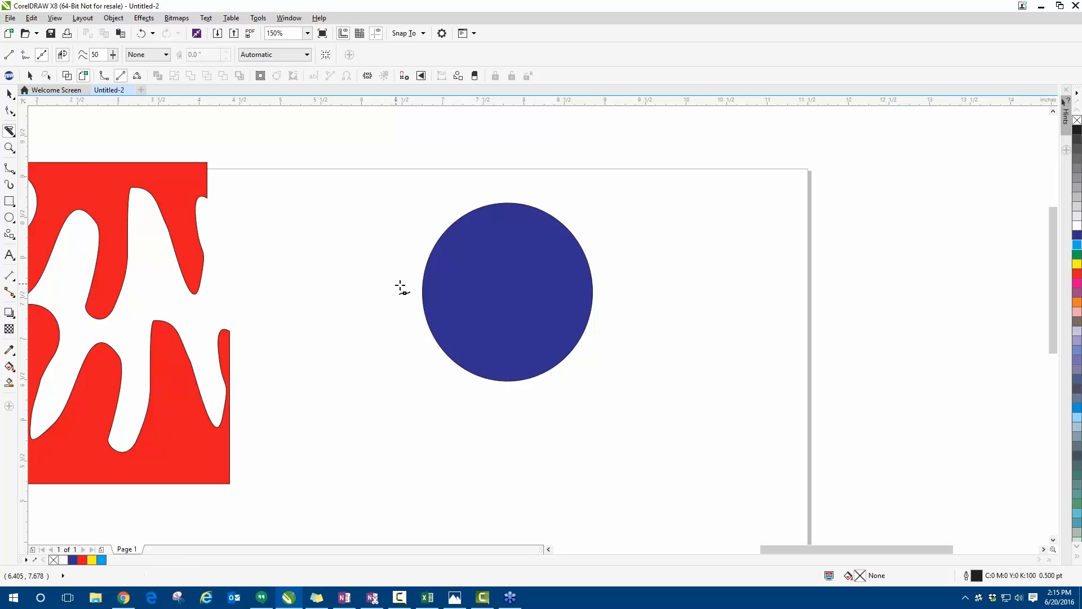
# - Slice the blue circle from side to side along a bent path of straight segments that rises toward its right edge
pyautogui.moveTo(394, 298); pyautogui.dragTo(406, 299)
pyautogui.click(506, 303)
pyautogui.click(532, 273)
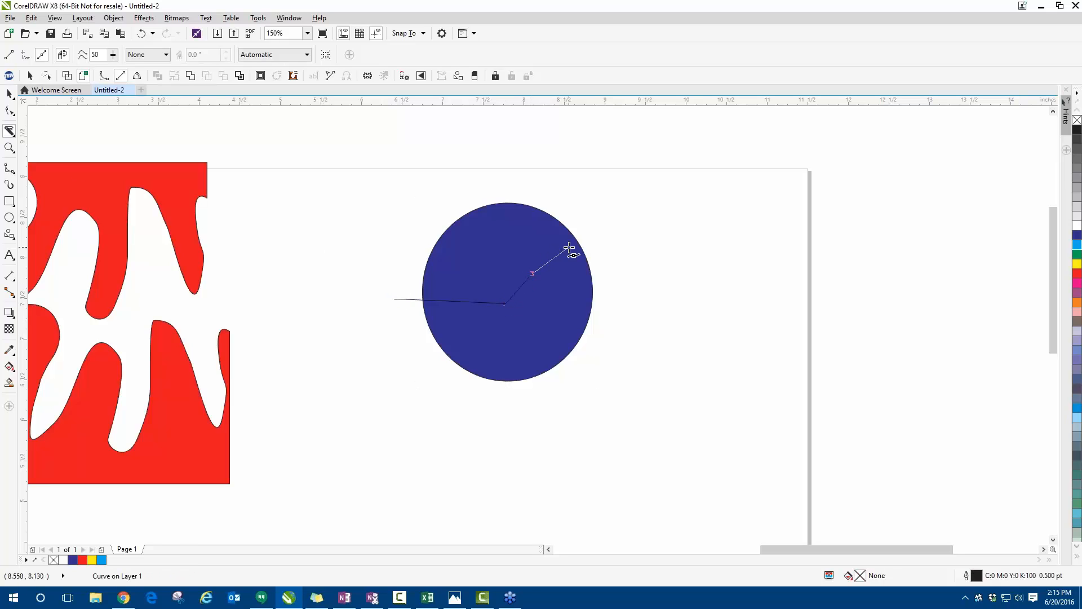
pyautogui.click(569, 246)
pyautogui.doubleClick(648, 252)
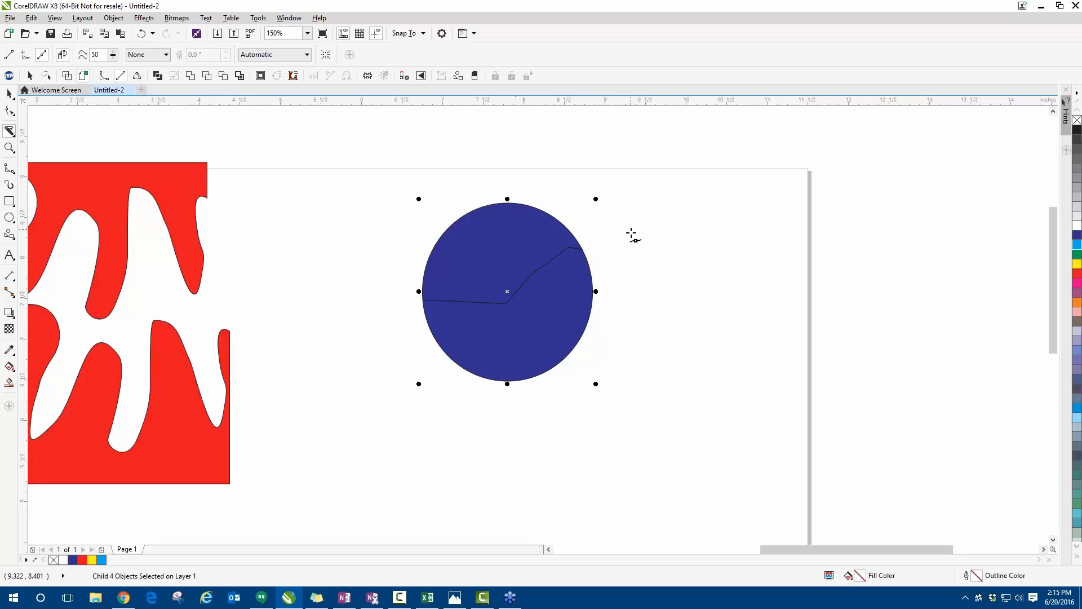
# - Move the sliced blue circle up and to the left and ungroup all of its objects
pyautogui.click(10, 94)
pyautogui.click(342, 238)
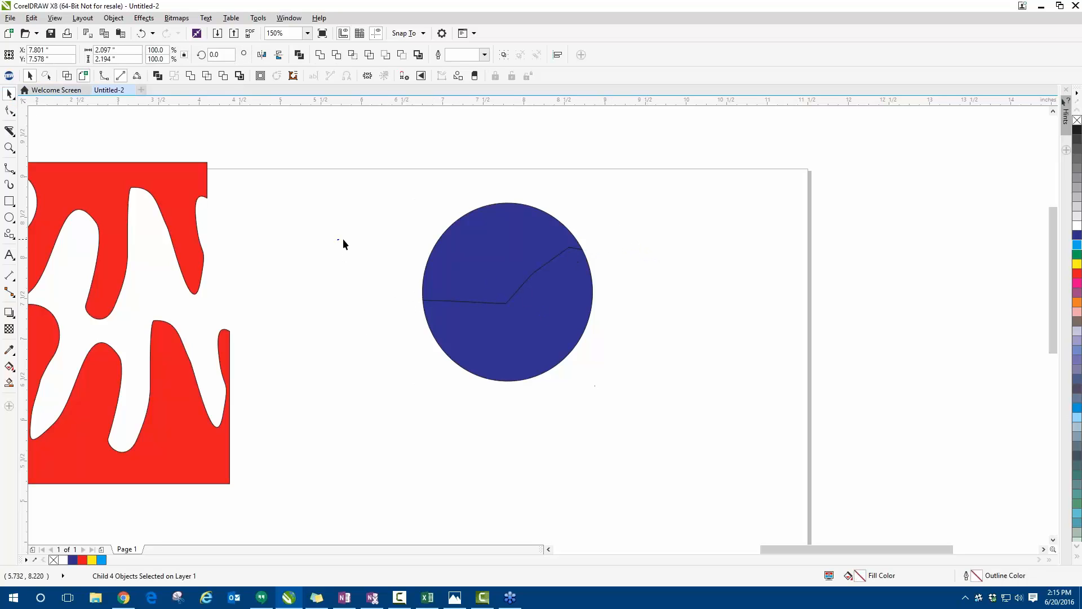
pyautogui.moveTo(483, 259); pyautogui.dragTo(363, 200)
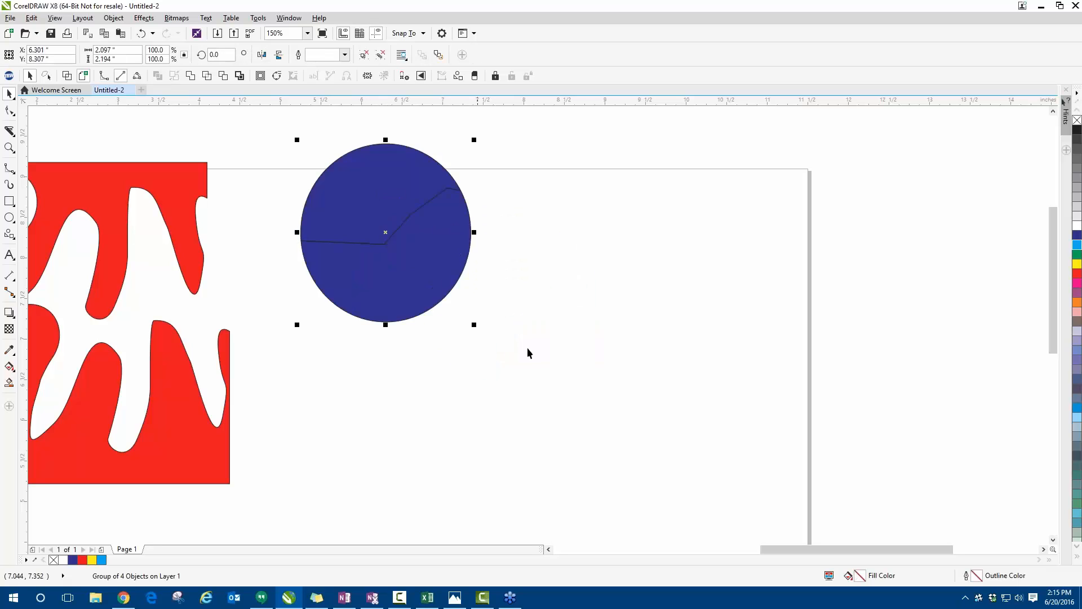
pyautogui.moveTo(456, 363); pyautogui.dragTo(456, 365)
pyautogui.moveTo(439, 280); pyautogui.dragTo(435, 214)
pyautogui.rightClick(400, 244)
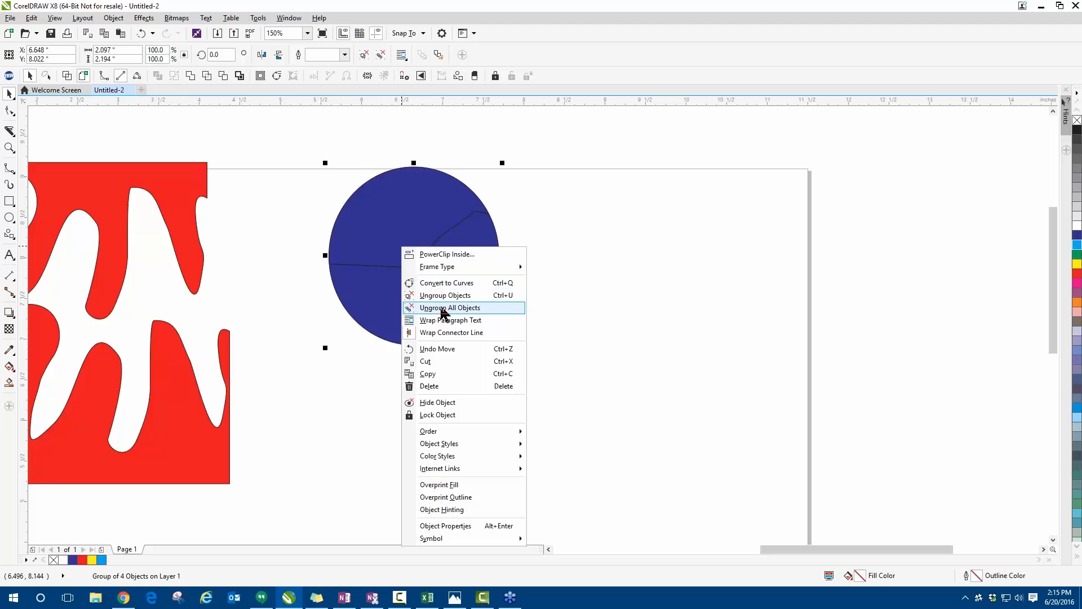
pyautogui.click(443, 305)
# - Pull the circle's two outline halves and two blue fill halves apart so all four pieces stand separately
pyautogui.moveTo(457, 270); pyautogui.dragTo(462, 359)
pyautogui.moveTo(418, 239); pyautogui.dragTo(374, 197)
pyautogui.moveTo(429, 221); pyautogui.dragTo(666, 213)
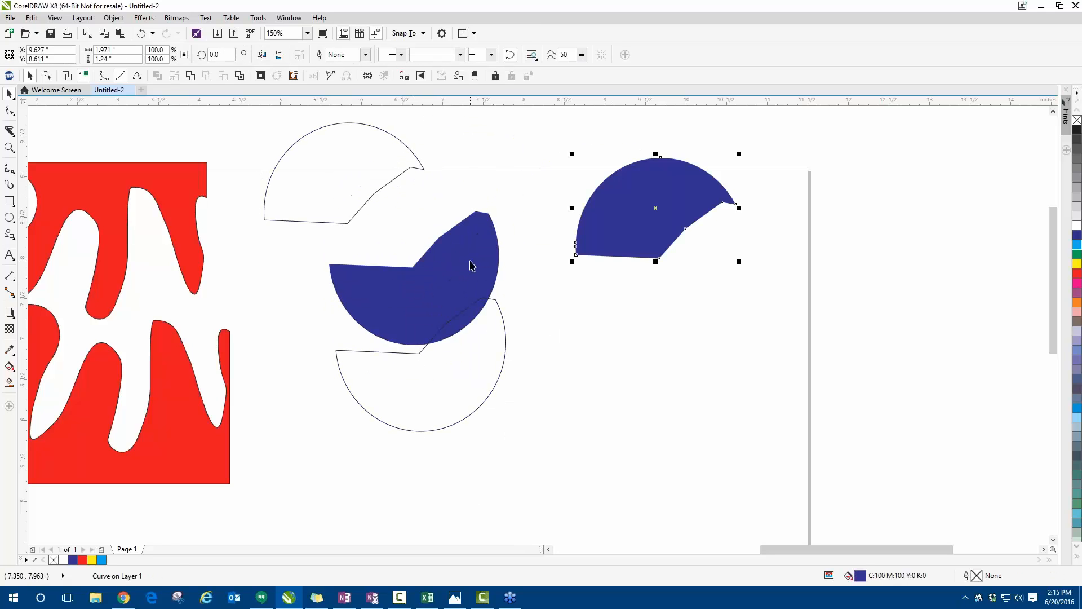
pyautogui.moveTo(474, 265); pyautogui.dragTo(405, 267)
pyautogui.moveTo(478, 332); pyautogui.dragTo(520, 362)
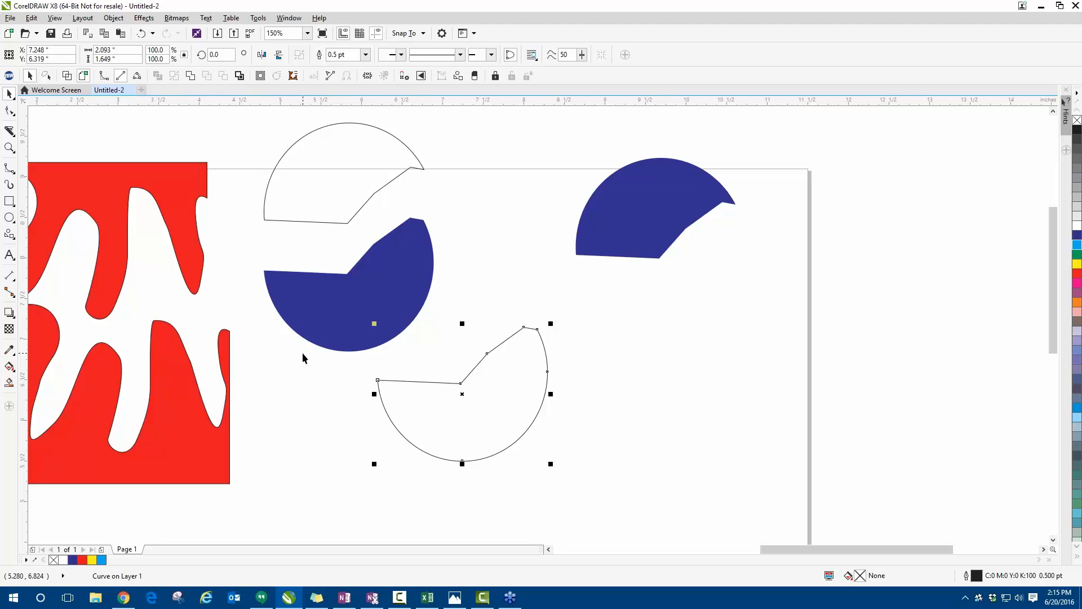
# - Undo the last move of the lower outline half and delete all the shapes to empty the page
pyautogui.scroll(-2, 372, 293)
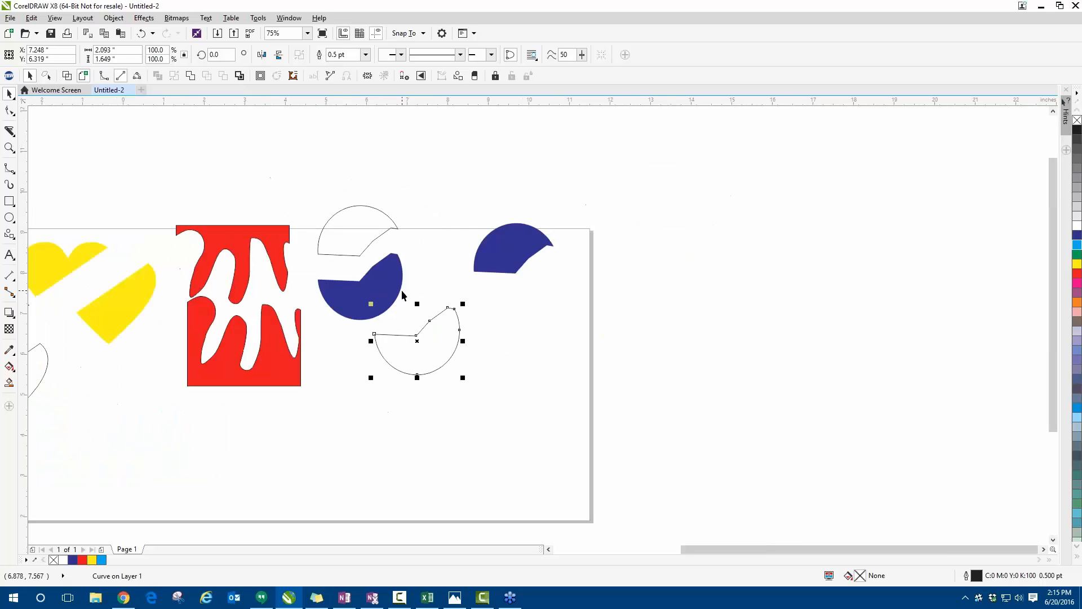
pyautogui.hotkey('ctrl', 'z')
pyautogui.hotkey('ctrl', 'z')
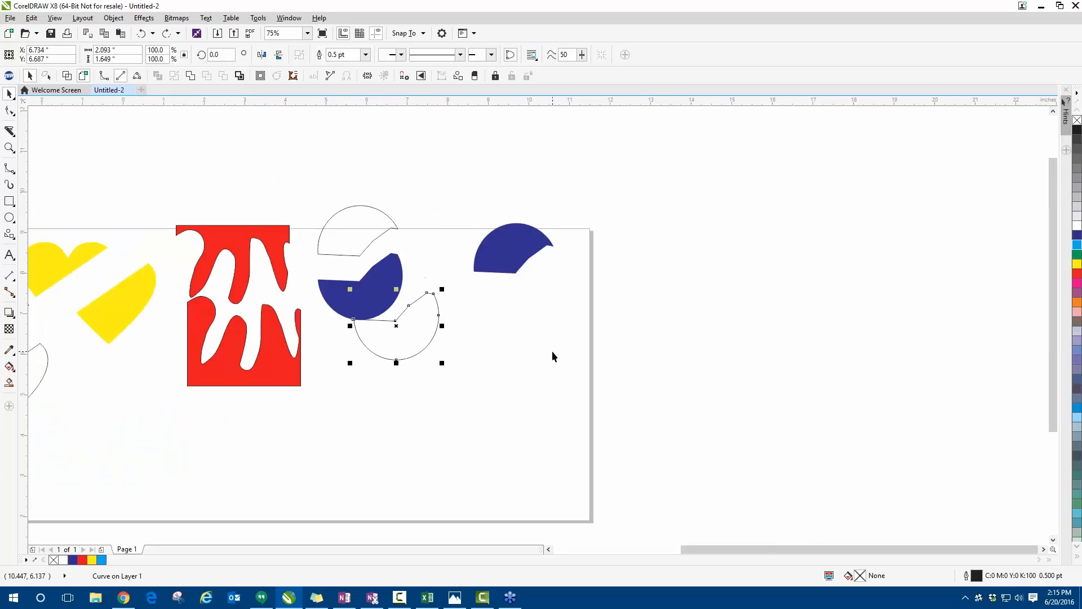
pyautogui.moveTo(53, 252); pyautogui.dragTo(461, 401)
pyautogui.press('Delete')
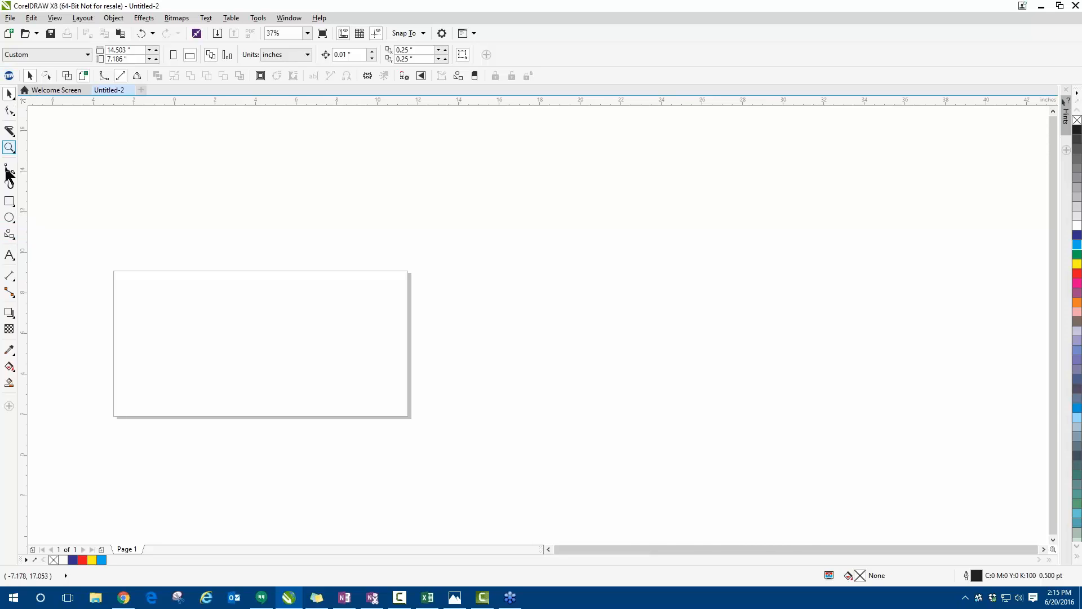
# - Draw a heart about 4.9 inches wide and 4.1 inches tall on the page with the Basic Shapes tool
pyautogui.click(13, 236)
pyautogui.click(35, 231)
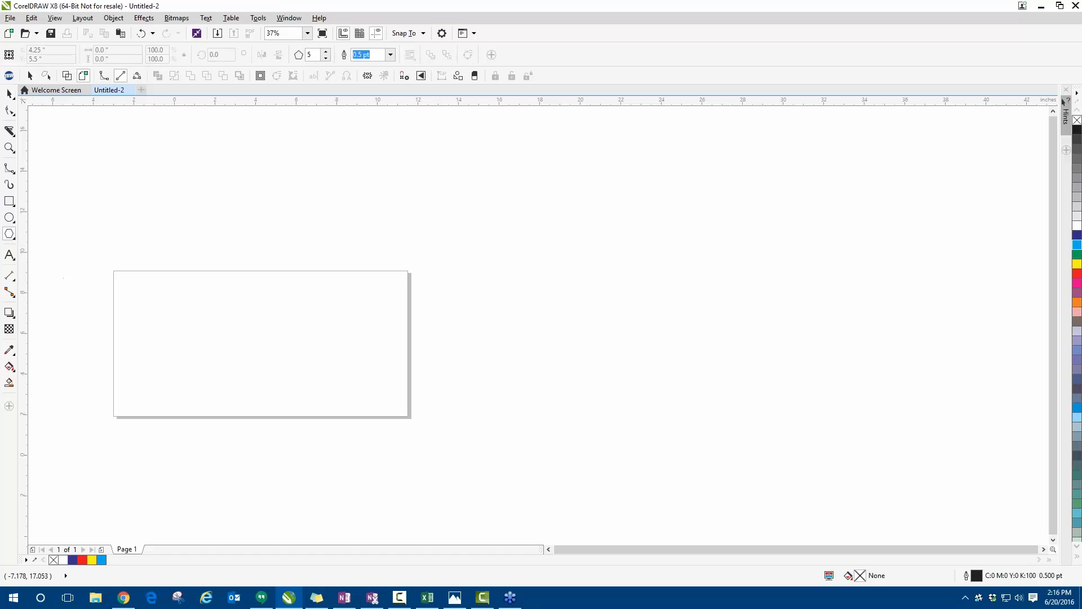
pyautogui.click(15, 241)
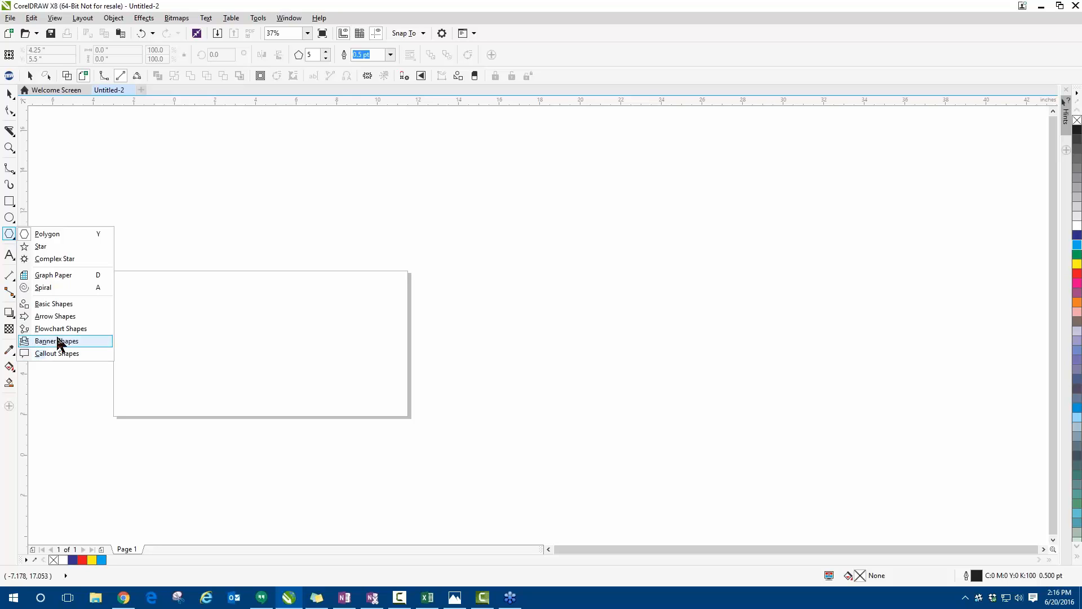
pyautogui.click(65, 308)
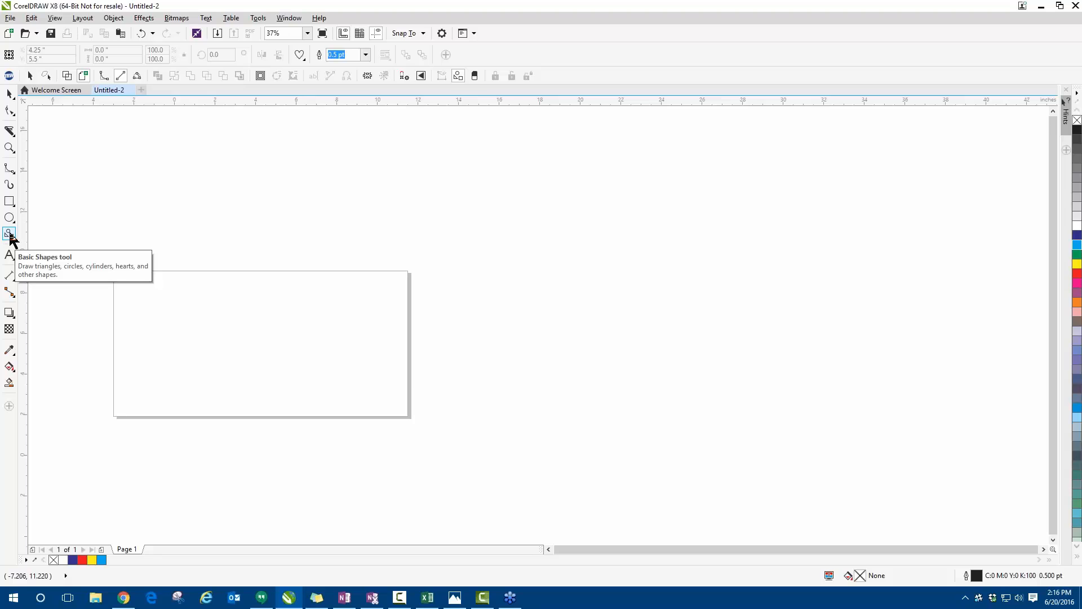
pyautogui.click(304, 59)
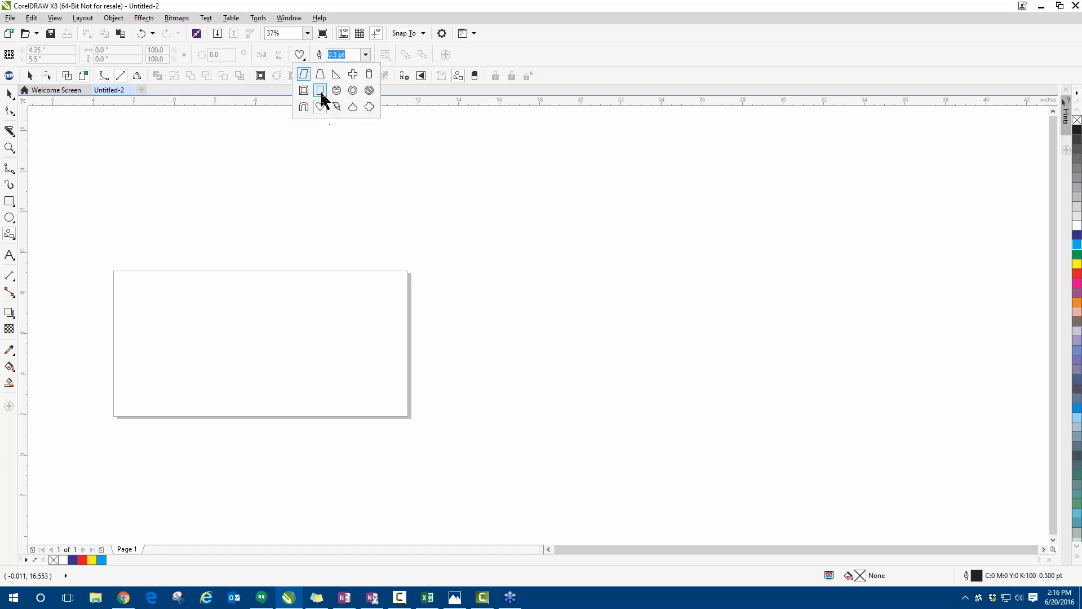
pyautogui.click(258, 122)
pyautogui.moveTo(175, 279); pyautogui.dragTo(277, 366)
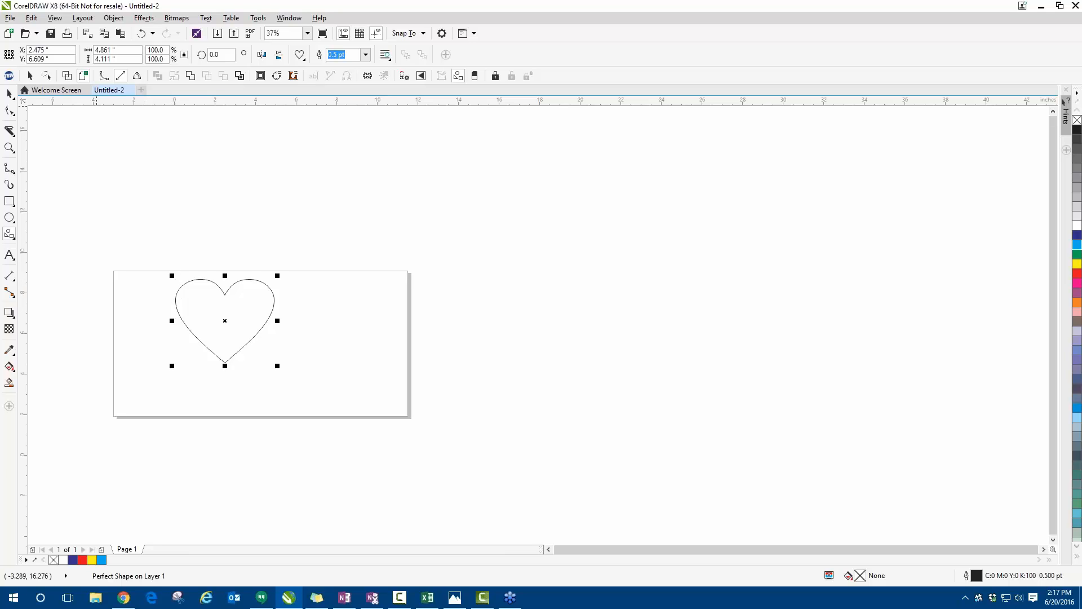
# - Fill the heart with green, move it on the page, and enlarge it to about 6.9 by 5.8 inches
pyautogui.click(9, 93)
pyautogui.click(1077, 254)
pyautogui.scroll(1, 286, 374)
pyautogui.moveTo(238, 257); pyautogui.dragTo(293, 277)
pyautogui.moveTo(172, 379); pyautogui.dragTo(91, 448)
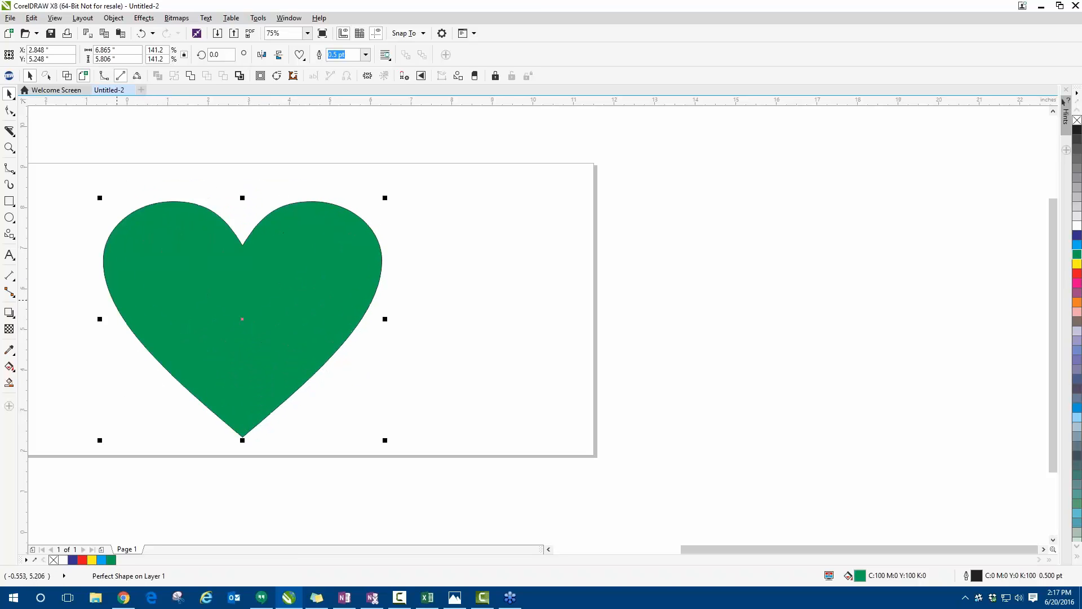
# - Slice horizontally through the heart's upper lobes with the Knife tool in 2-Point Line mode, using a 0.1-inch gap
pyautogui.click(9, 133)
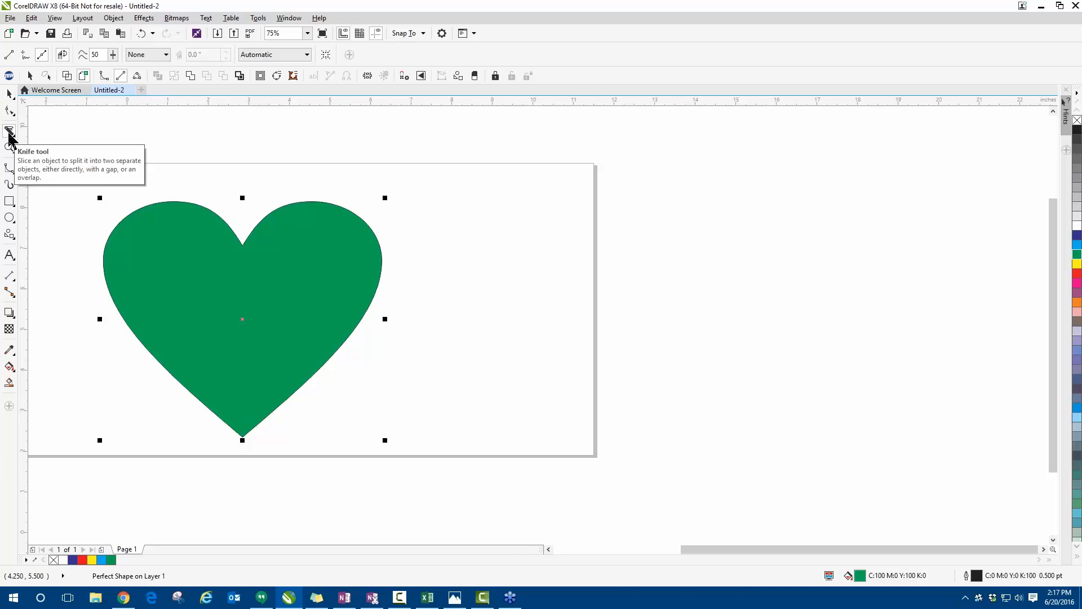
pyautogui.click(163, 55)
pyautogui.click(146, 76)
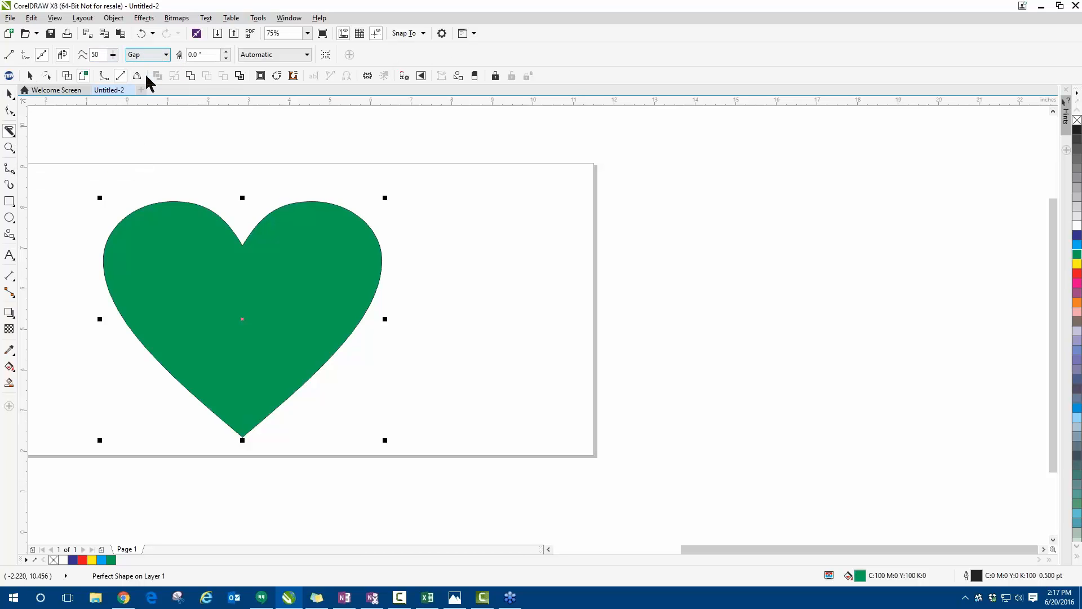
pyautogui.click(227, 51)
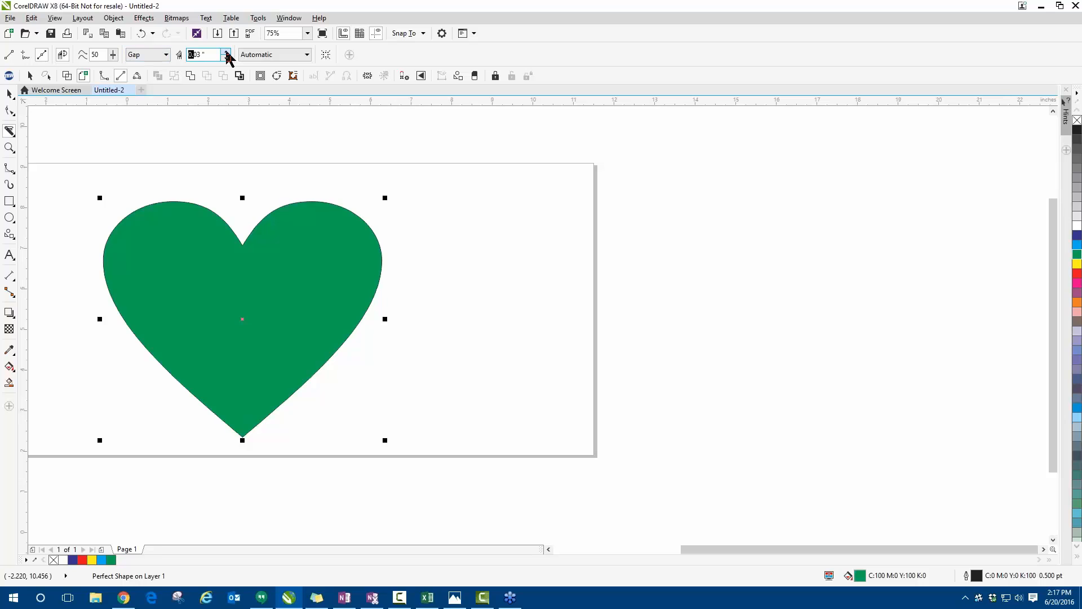
pyautogui.click(227, 51)
pyautogui.moveTo(80, 222)
pyautogui.mouseDown()
pyautogui.moveTo(326, 211)
pyautogui.moveTo(408, 227)
pyautogui.mouseUp()
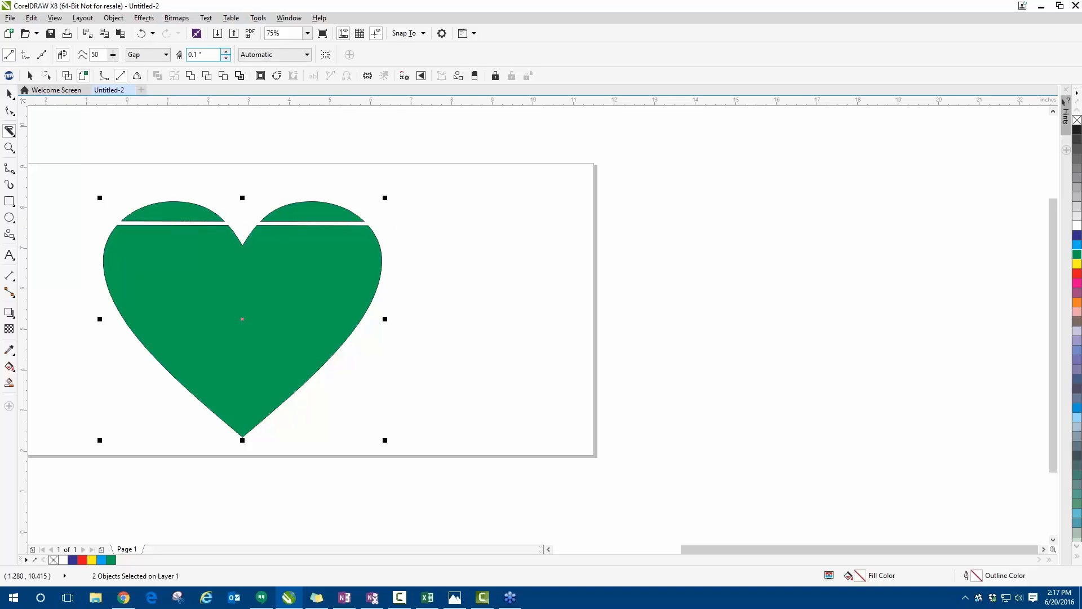
# - Slice the heart horizontally just below its notch with a 0.2-inch gap and across its middle with a 0.32-inch gap
pyautogui.click(226, 51)
pyautogui.click(227, 52)
pyautogui.click(227, 52)
pyautogui.click(226, 52)
pyautogui.moveTo(103, 257); pyautogui.dragTo(399, 275)
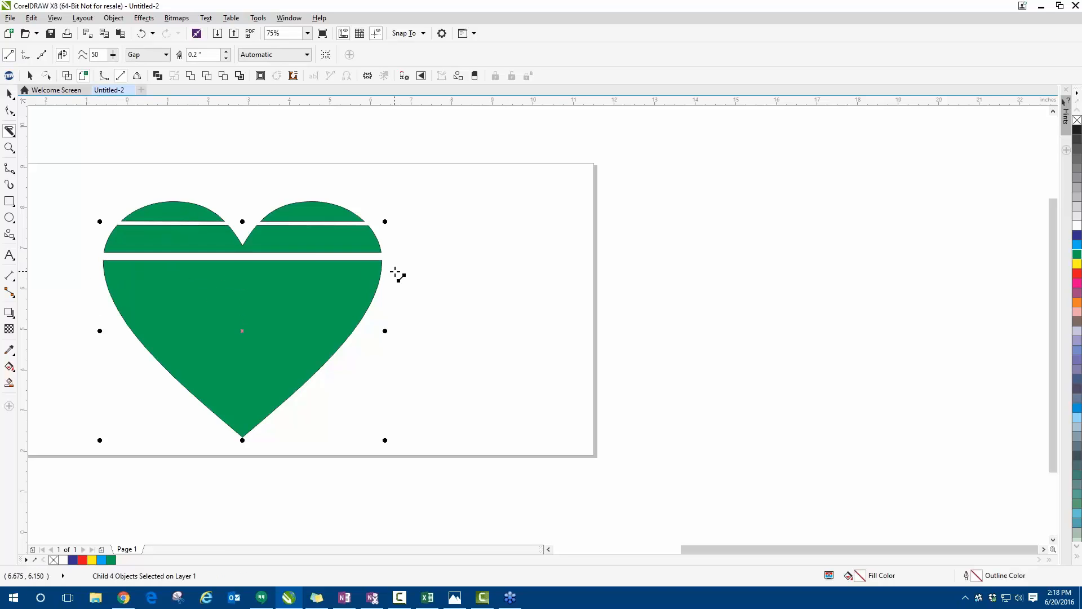
pyautogui.click(226, 52)
pyautogui.click(227, 52)
pyautogui.moveTo(102, 309); pyautogui.dragTo(387, 316)
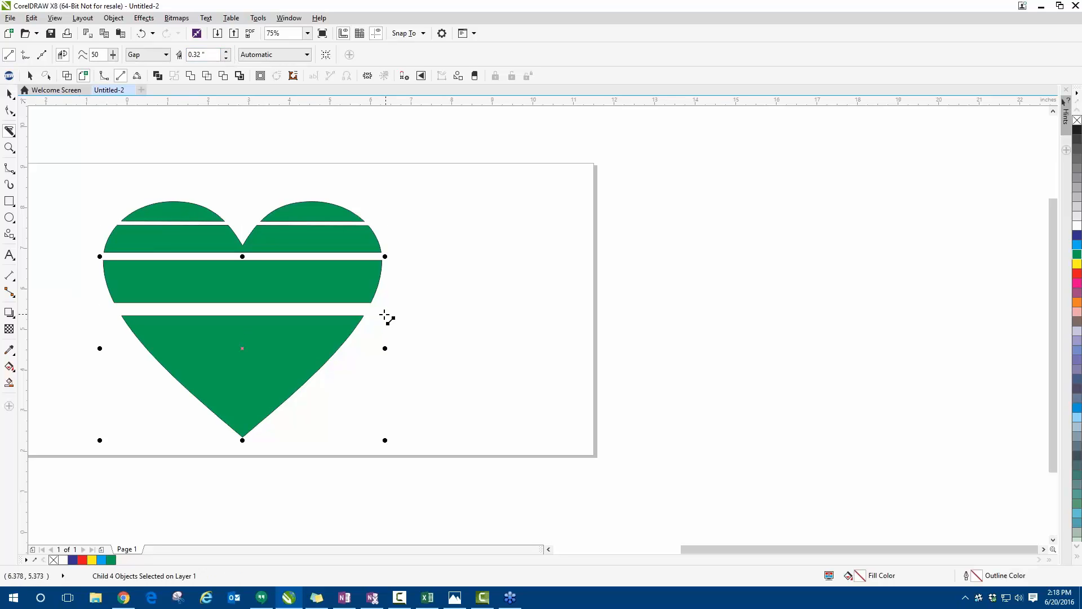
# - Set the knife gap to 0.56 inches and slice horizontally across the lower part of the heart
pyautogui.click(227, 51)
pyautogui.click(227, 50)
pyautogui.click(228, 51)
pyautogui.click(228, 51)
pyautogui.click(228, 51)
pyautogui.click(228, 51)
pyautogui.click(228, 51)
pyautogui.click(228, 50)
pyautogui.click(226, 51)
pyautogui.moveTo(142, 354); pyautogui.dragTo(359, 354)
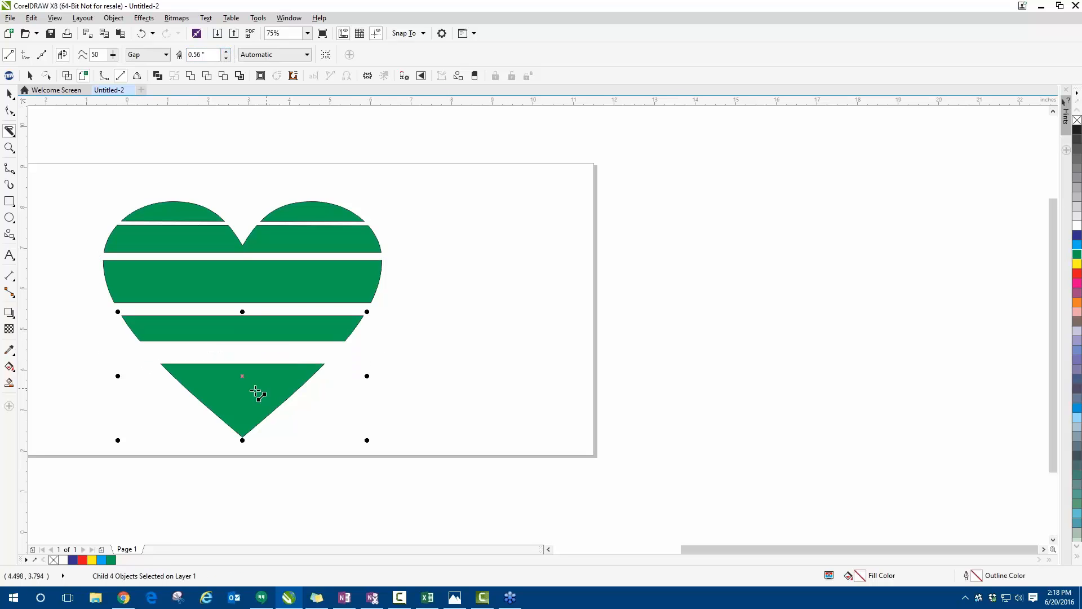
# - Slice near the heart's tip with a 0.72-inch gap, undo the cut, and repeat it slightly higher
pyautogui.click(227, 51)
pyautogui.moveTo(181, 414); pyautogui.dragTo(311, 416)
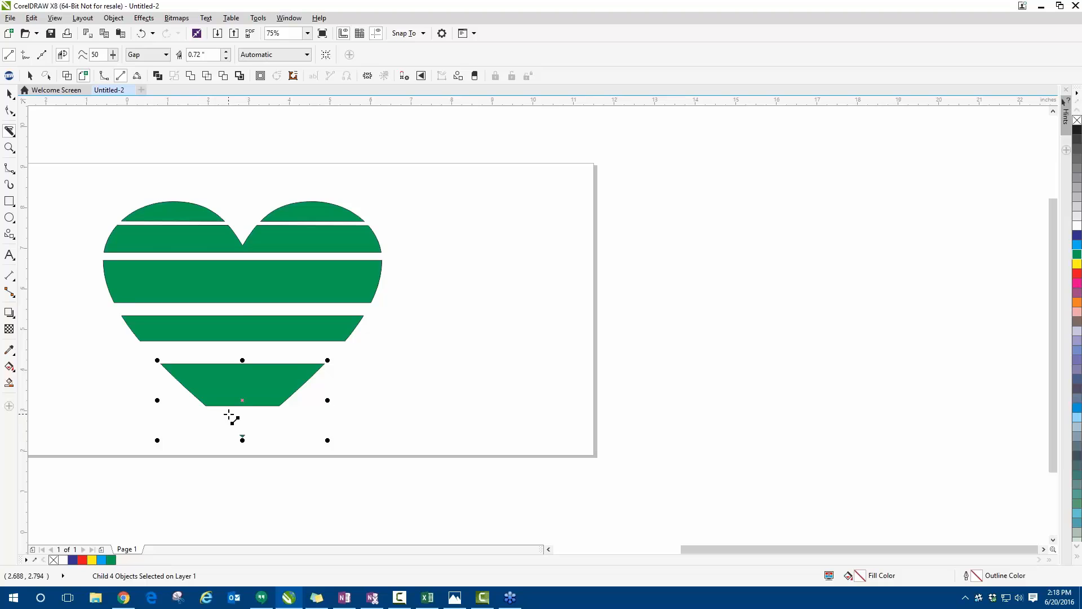
pyautogui.hotkey('ctrl', 'z')
pyautogui.moveTo(166, 390); pyautogui.dragTo(346, 392)
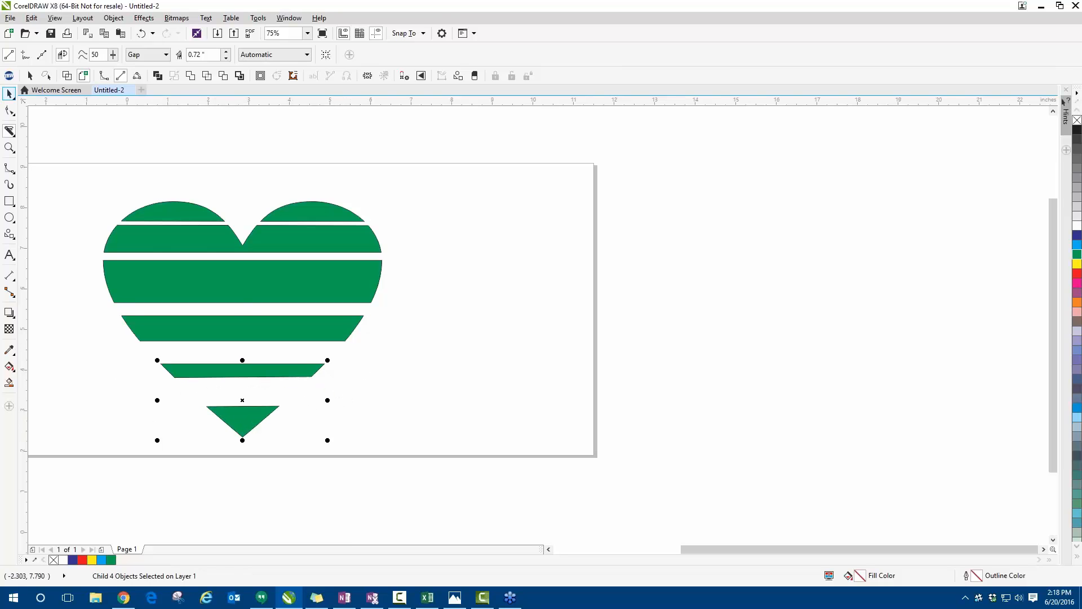
# - Move the heart's two top lobe pieces up, then shift the remaining striped group to the right beneath them
pyautogui.click(9, 93)
pyautogui.click(89, 172)
pyautogui.moveTo(190, 207); pyautogui.dragTo(199, 162)
pyautogui.moveTo(192, 232); pyautogui.dragTo(199, 203)
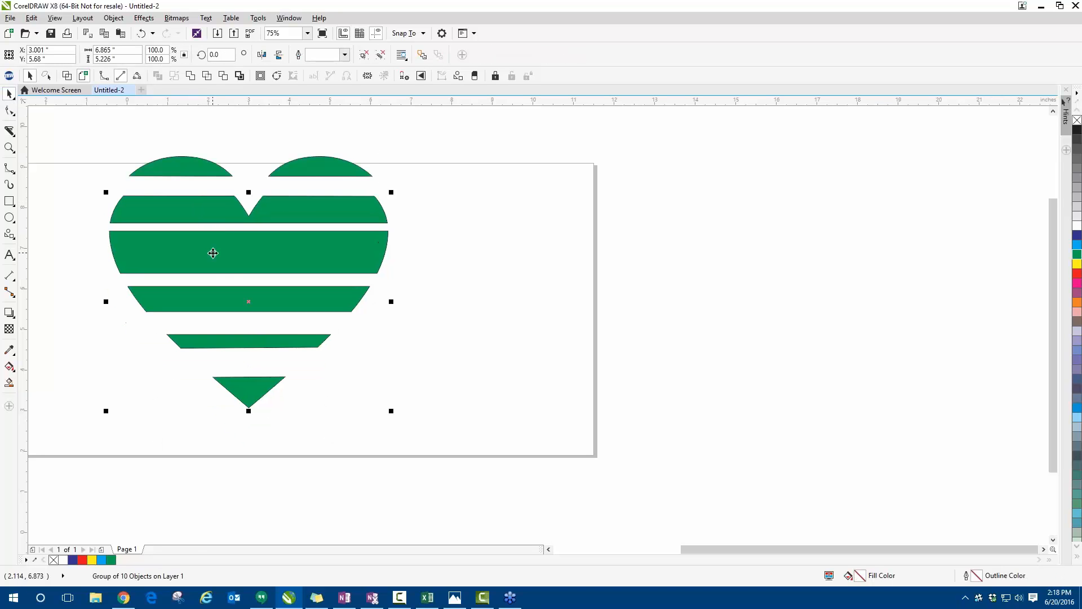
pyautogui.moveTo(213, 252); pyautogui.dragTo(215, 273)
pyautogui.click(402, 294)
pyautogui.moveTo(364, 292); pyautogui.dragTo(426, 287)
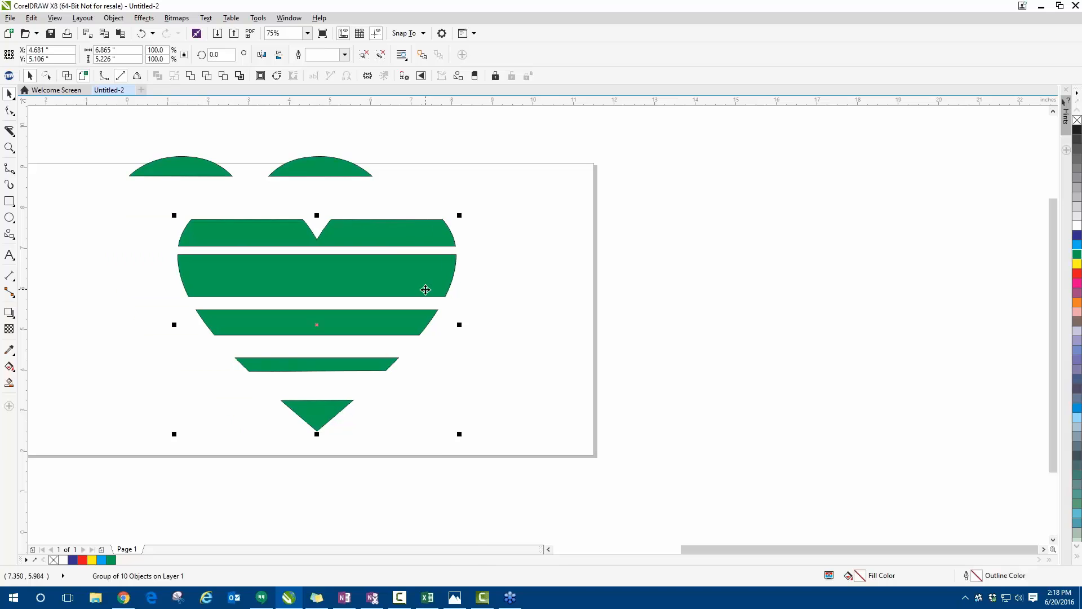
# - Ungroup all objects in the striped lower part of the heart and clear the selection
pyautogui.rightClick(427, 288)
pyautogui.click(466, 348)
pyautogui.click(469, 319)
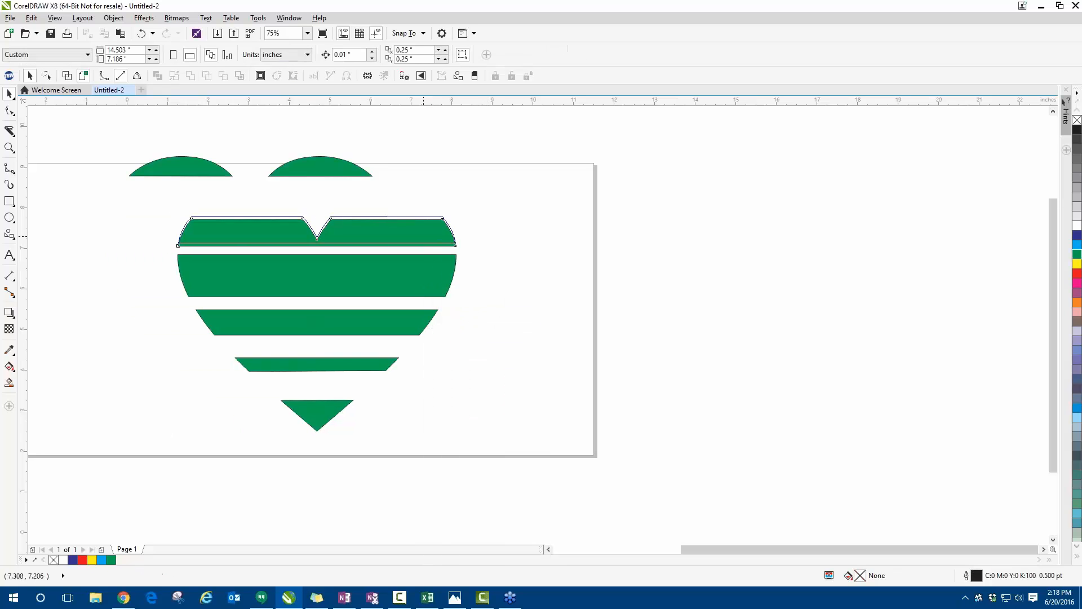
pyautogui.click(418, 234)
pyautogui.press('Escape')
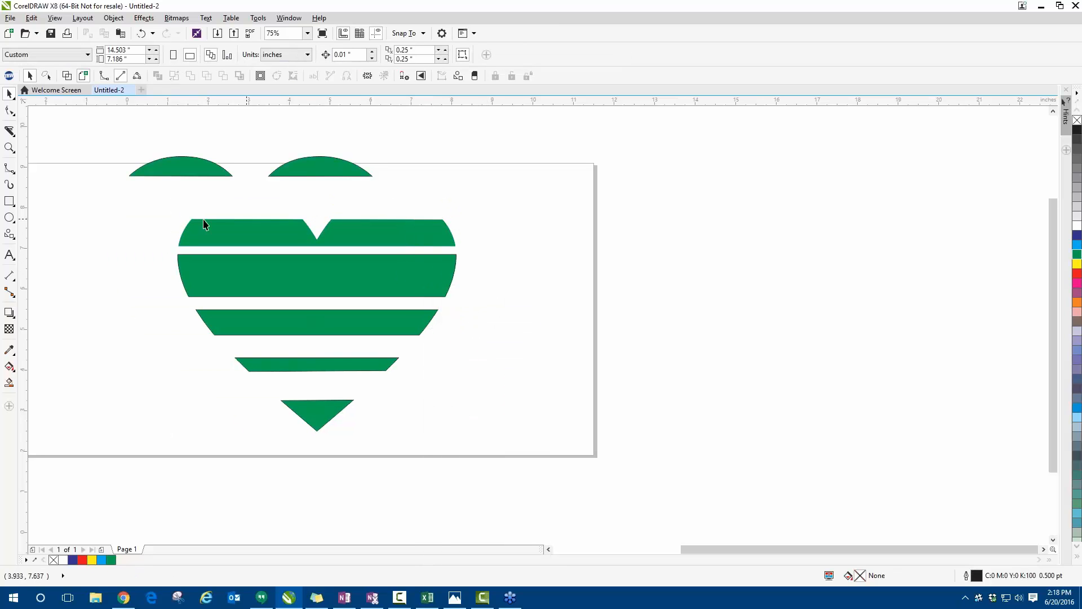
# - Move all the striped lower heart pieces left and slightly up, beneath the two top lobes, and clear the selection
pyautogui.moveTo(155, 198); pyautogui.dragTo(465, 440)
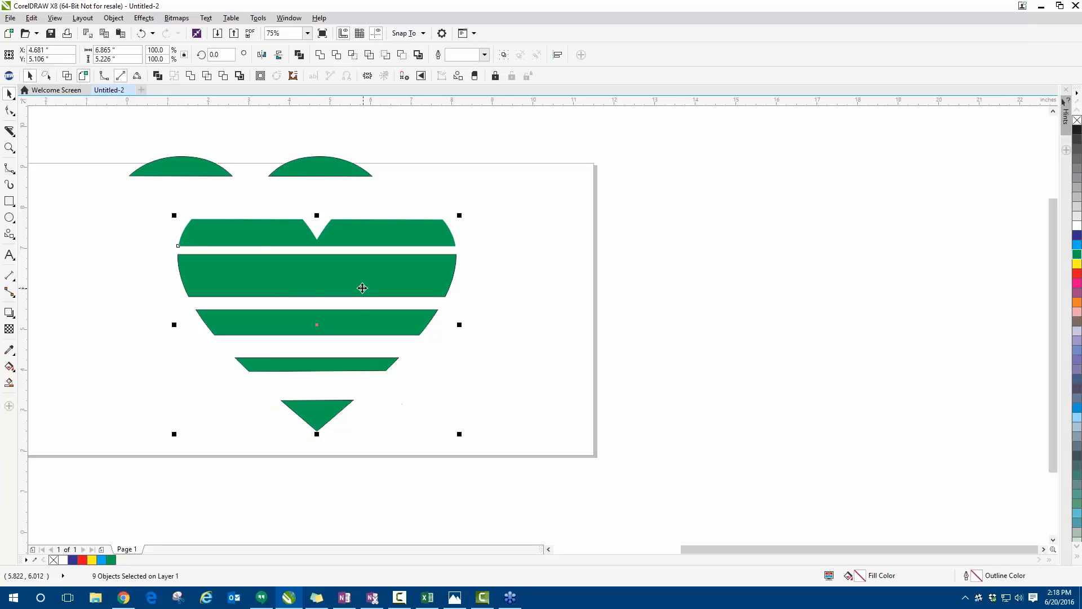
pyautogui.moveTo(362, 288); pyautogui.dragTo(305, 279)
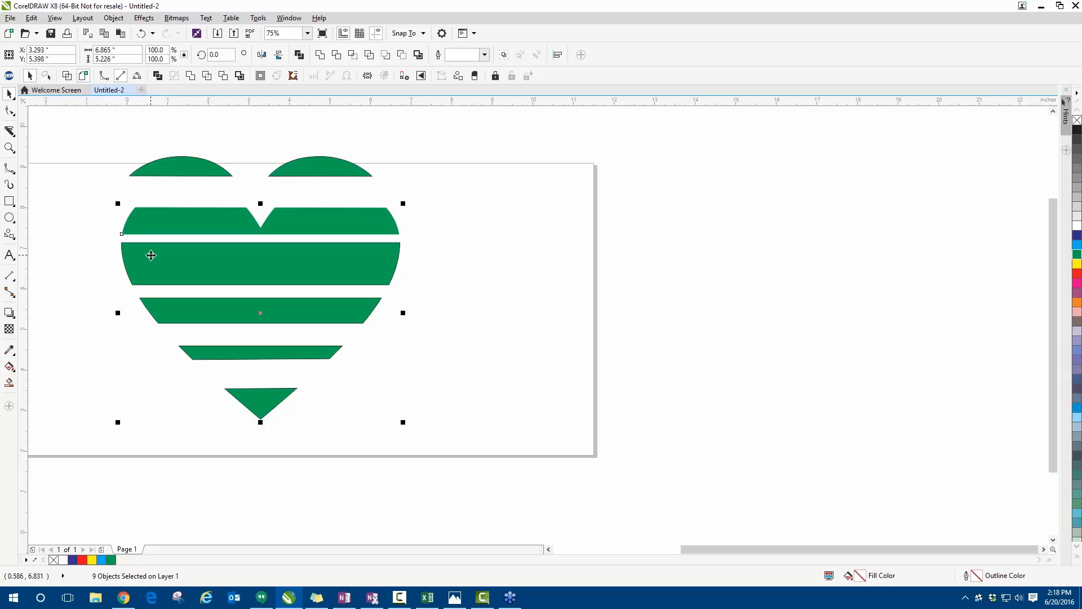
pyautogui.click(345, 271)
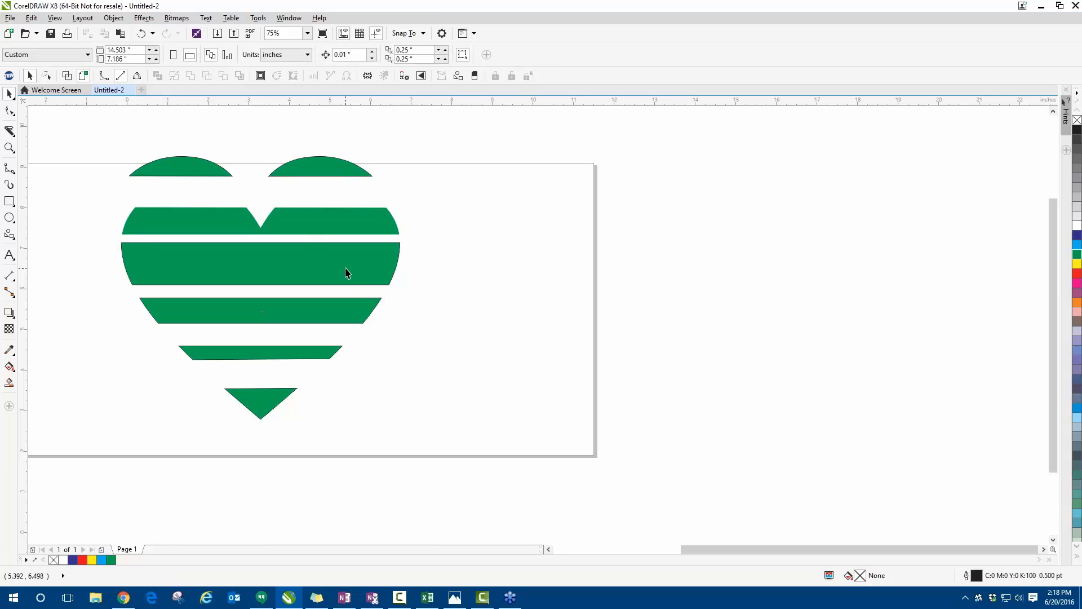
# - Move the unfilled outline curve of the heart's widest stripe to the right and undo the move
pyautogui.moveTo(346, 271); pyautogui.dragTo(513, 266)
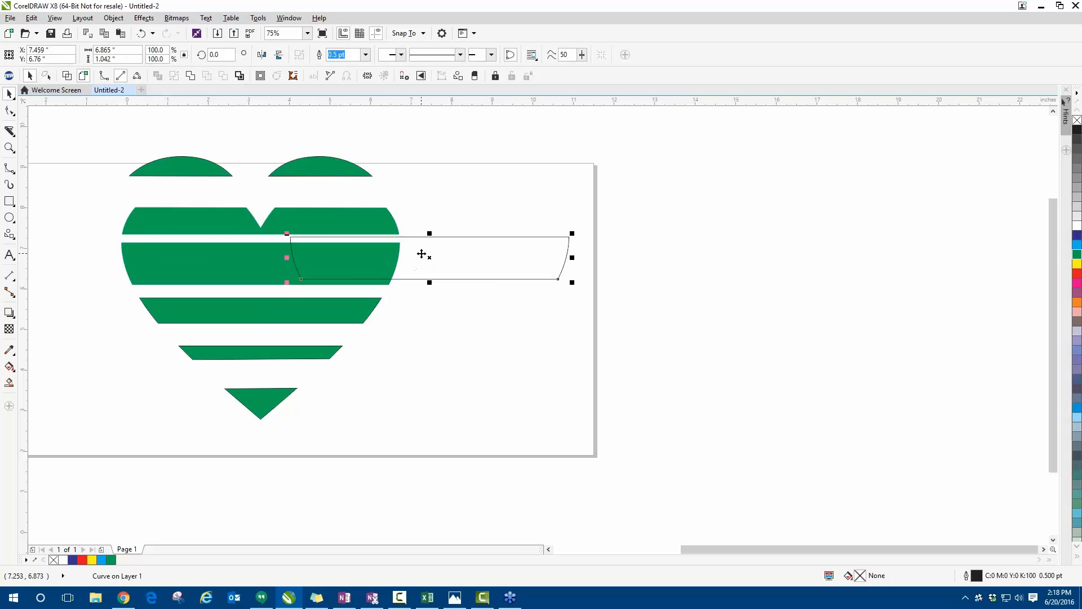
pyautogui.hotkey('ctrl', 'z')
# - Clear the fill of the heart's lower four stripes, undo that, and remove their outlines instead
pyautogui.moveTo(76, 215); pyautogui.dragTo(428, 478)
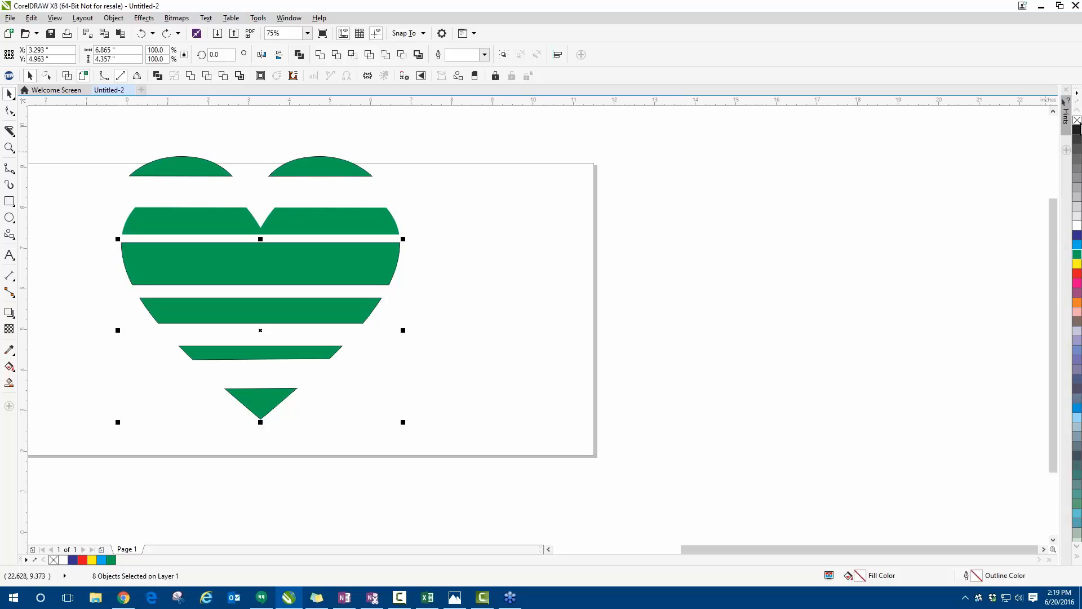
pyautogui.click(1077, 120)
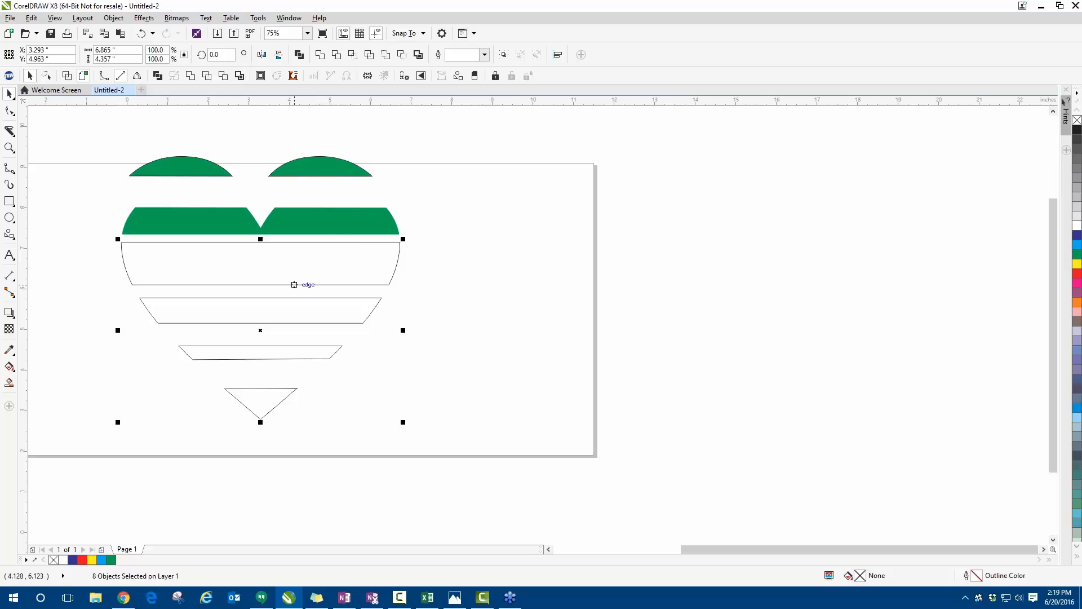
pyautogui.hotkey('ctrl', 'z')
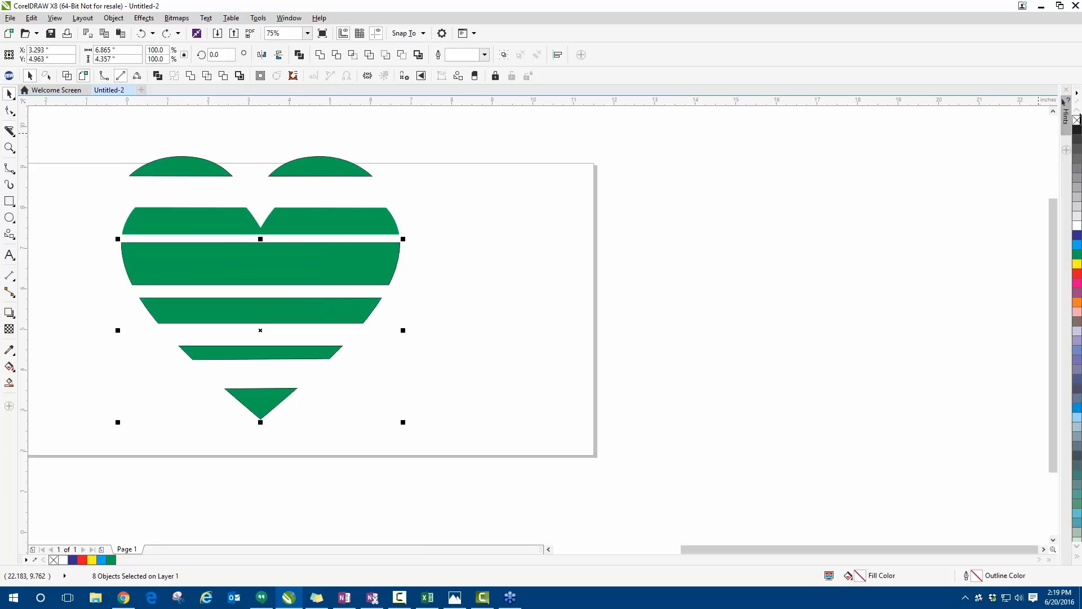
pyautogui.rightClick(1077, 120)
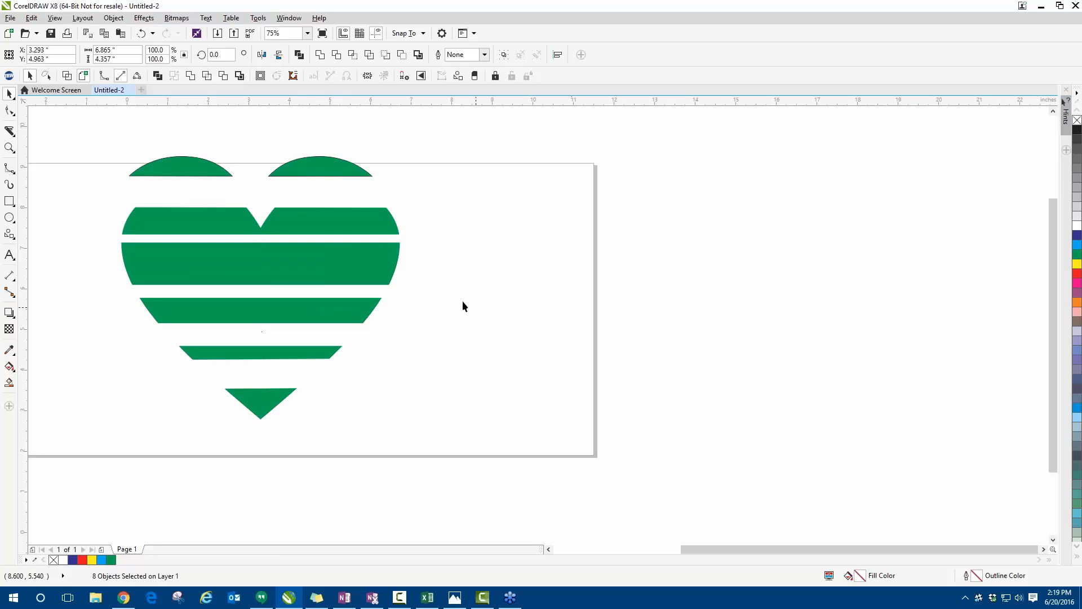
# - Move the widest stripe's unfilled curve right, undo the move, and give the curve a black outline before removing that outline again
pyautogui.moveTo(394, 261); pyautogui.dragTo(536, 254)
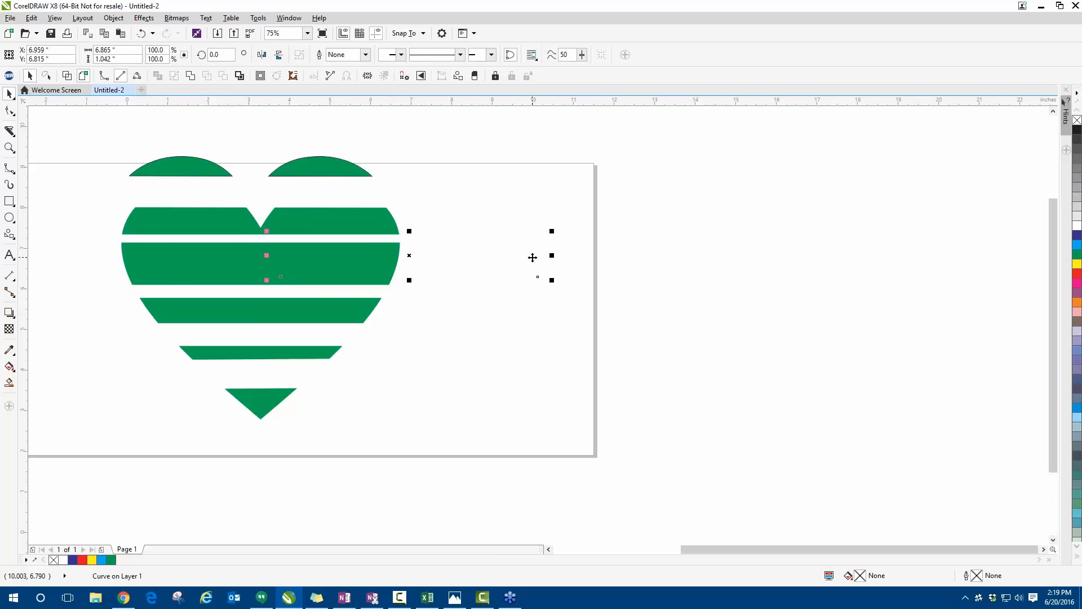
pyautogui.hotkey('ctrl', 'z')
pyautogui.rightClick(1077, 130)
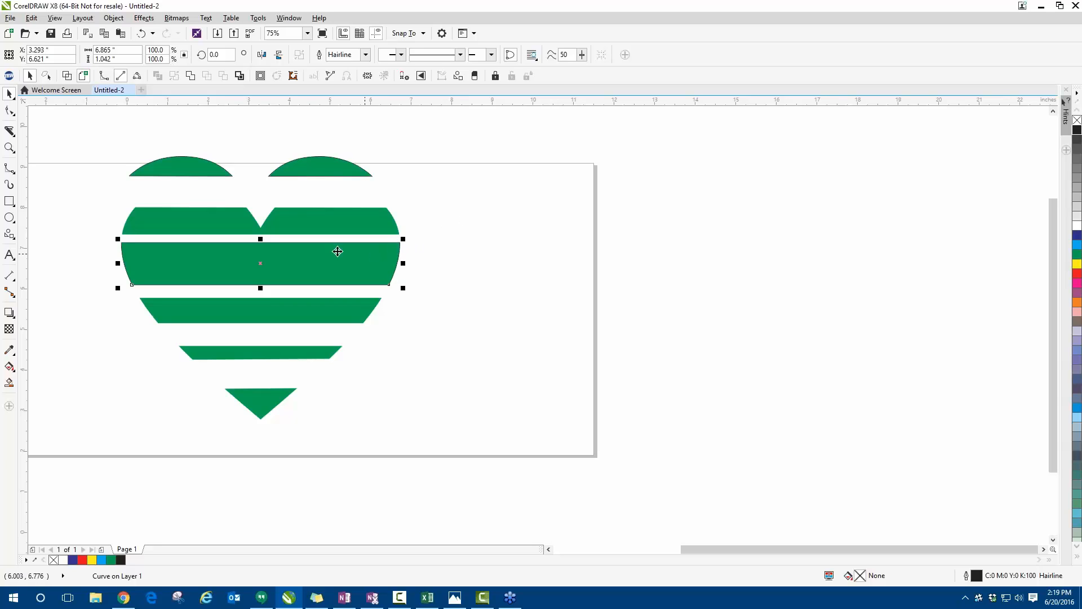
pyautogui.rightClick(1076, 120)
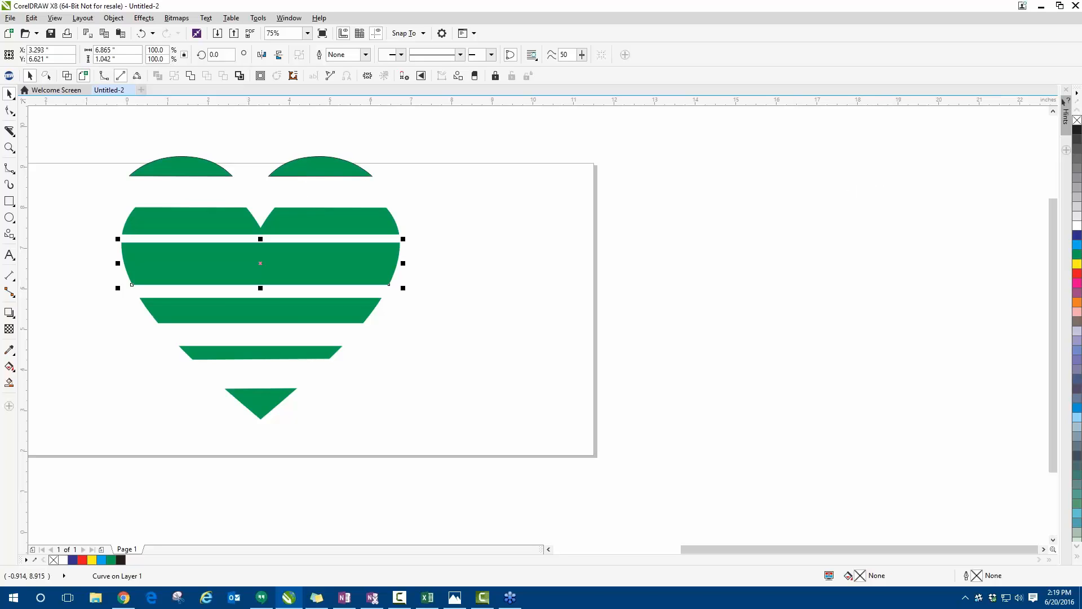
pyautogui.click(58, 272)
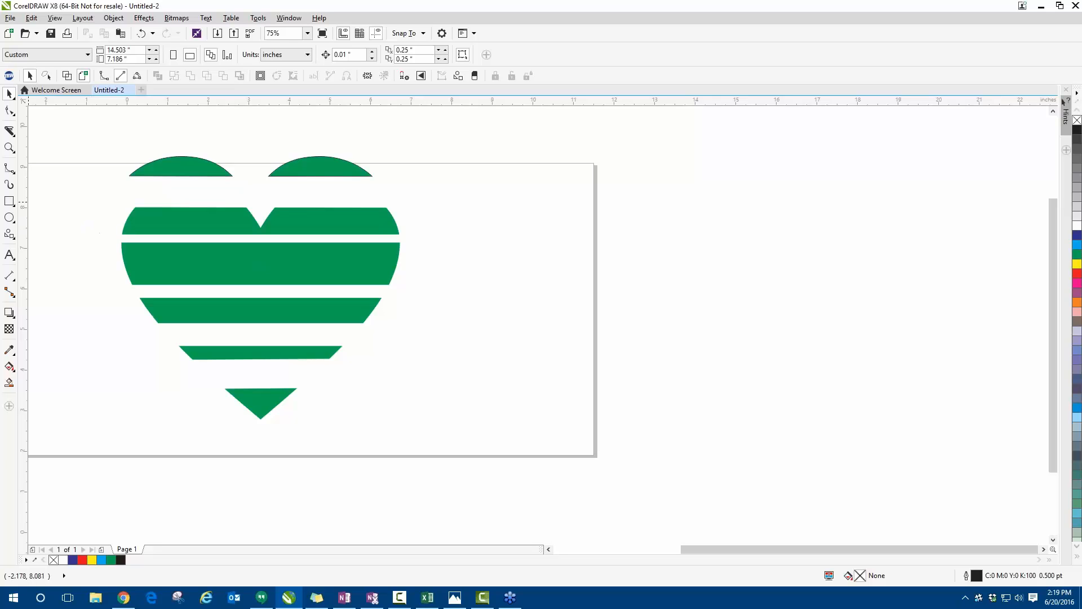
# - Draw a rectangle about 4.31 by 2.54 inches beside the heart and fill it with dark blue
pyautogui.click(9, 201)
pyautogui.moveTo(461, 202); pyautogui.dragTo(636, 306)
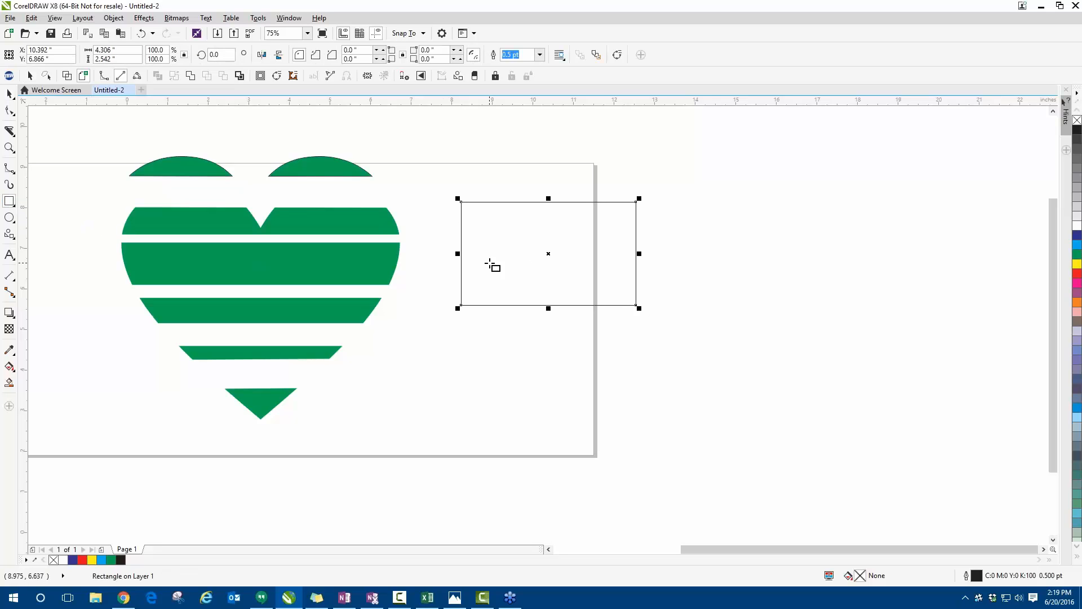
pyautogui.click(1077, 236)
pyautogui.scroll(2, 618, 232)
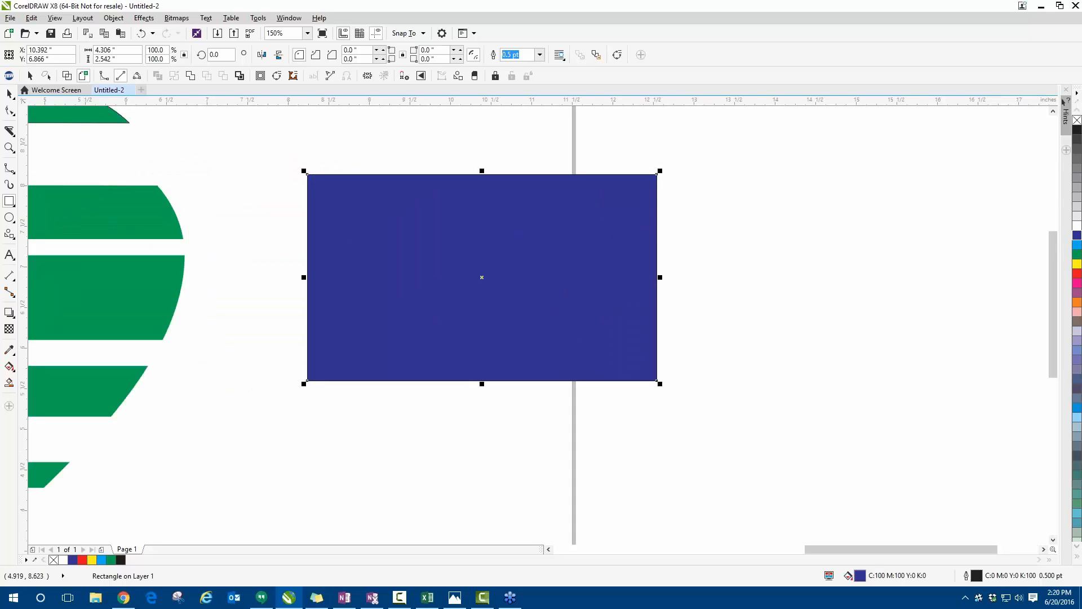
# - Set the Knife tool to Overlap with a 0.02-inch width and slice horizontally across the dark blue rectangle's upper part
pyautogui.click(9, 131)
pyautogui.click(163, 54)
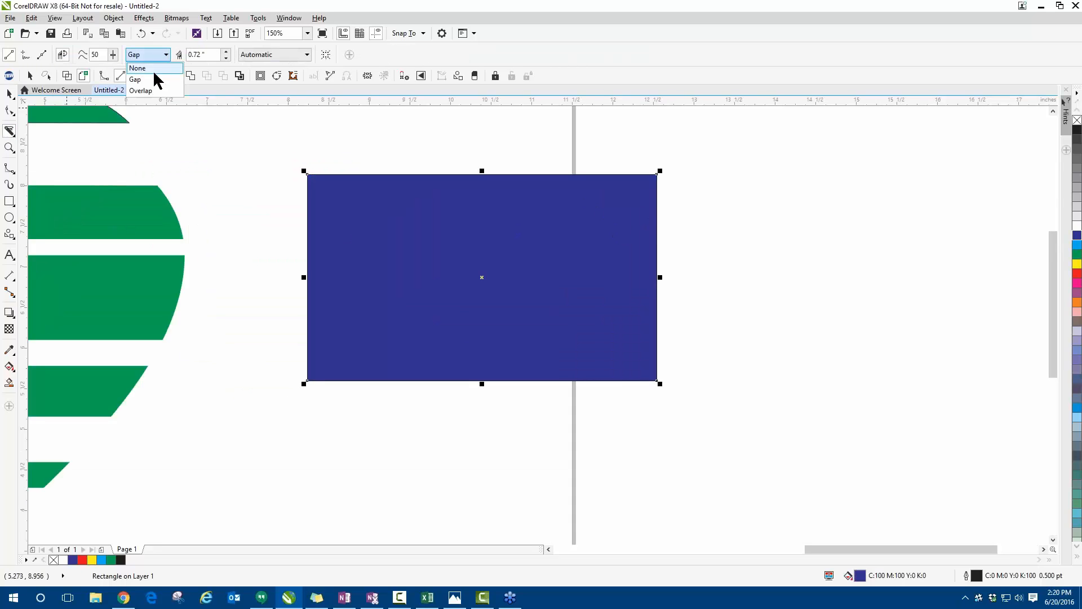
pyautogui.click(140, 84)
pyautogui.doubleClick(196, 55)
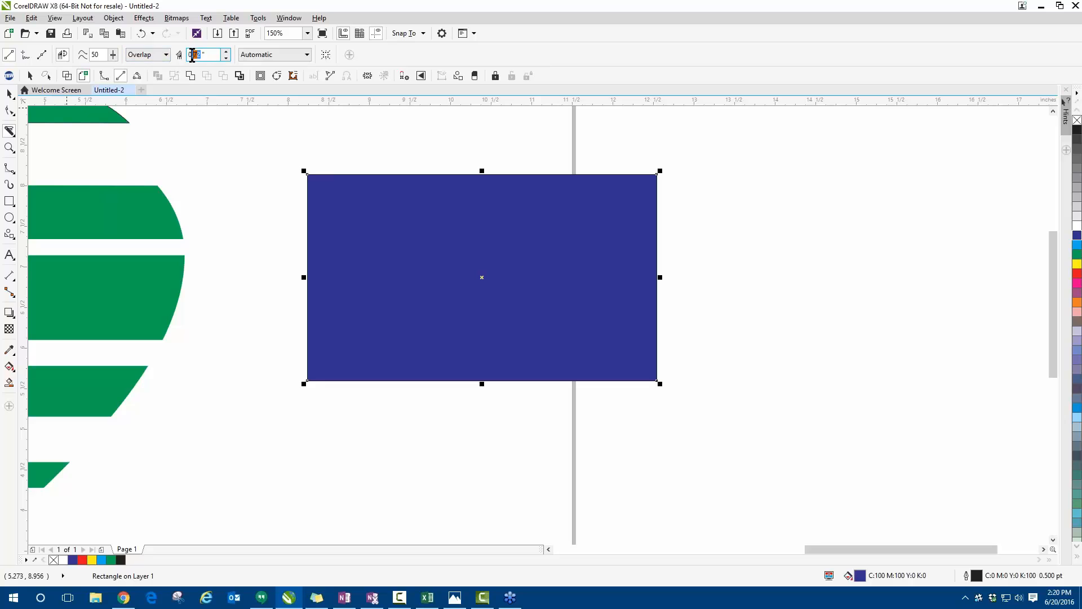
pyautogui.write('02')
pyautogui.click(222, 201)
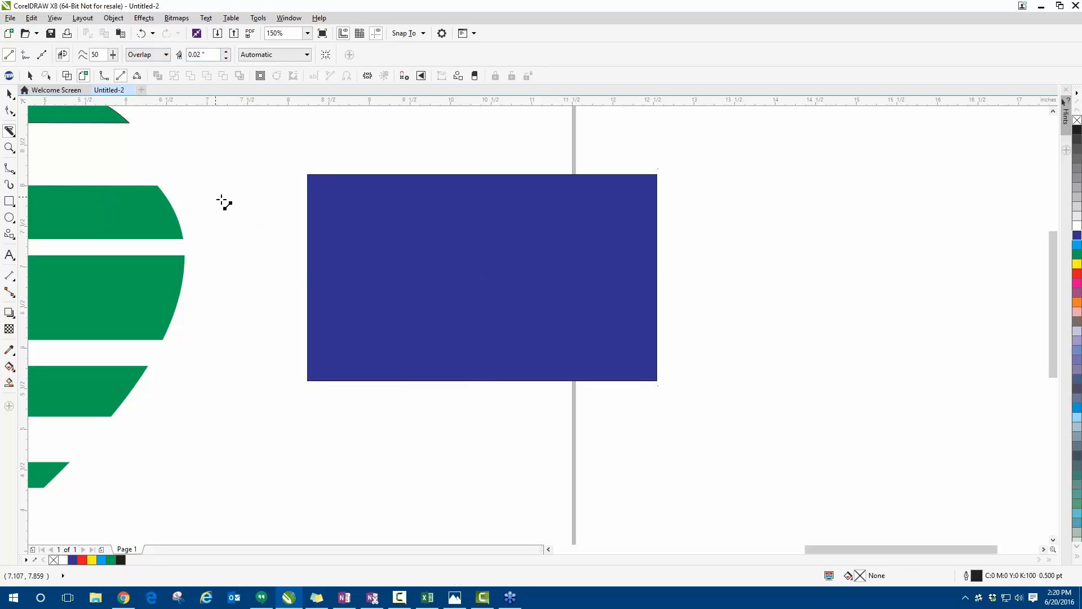
pyautogui.click(271, 230)
pyautogui.click(679, 225)
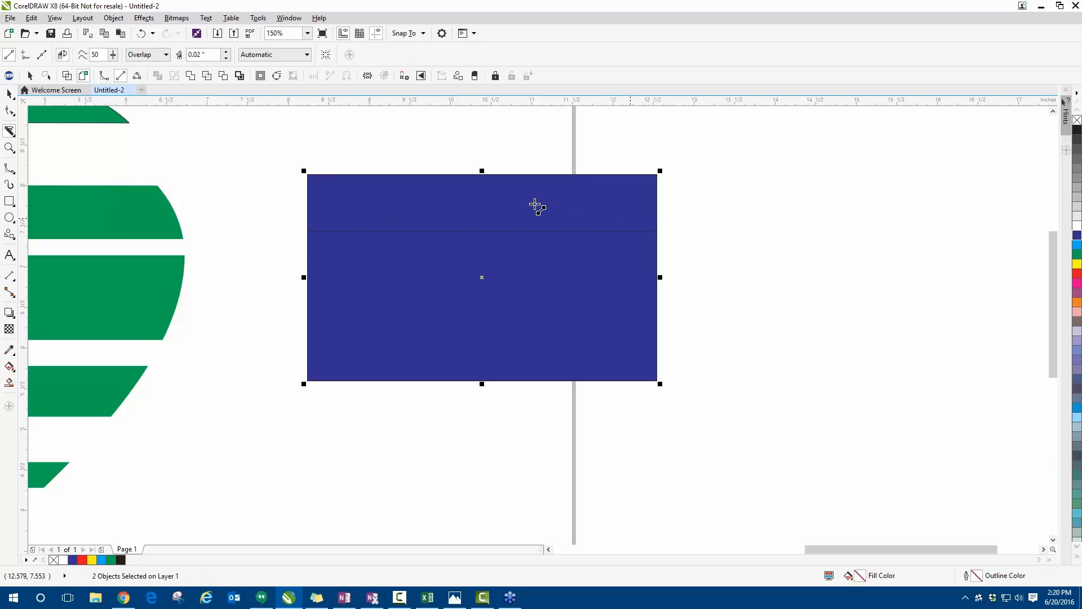
# - Display the drawing as wireframe and examine the overlap between the two rectangle pieces
pyautogui.click(9, 94)
pyautogui.click(68, 75)
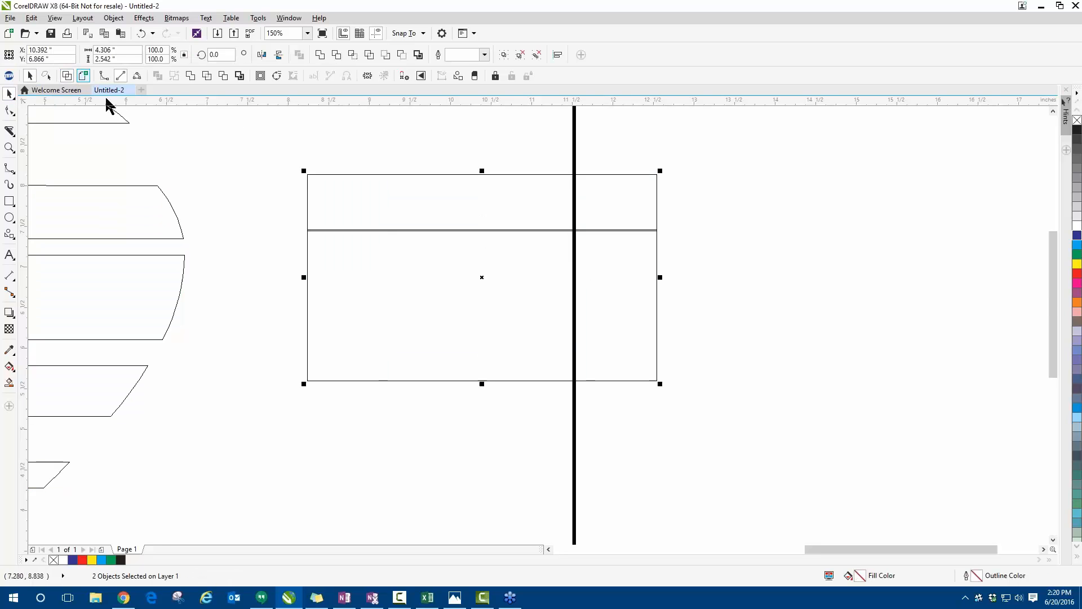
pyautogui.scroll(2, 416, 246)
pyautogui.scroll(-1, 432, 227)
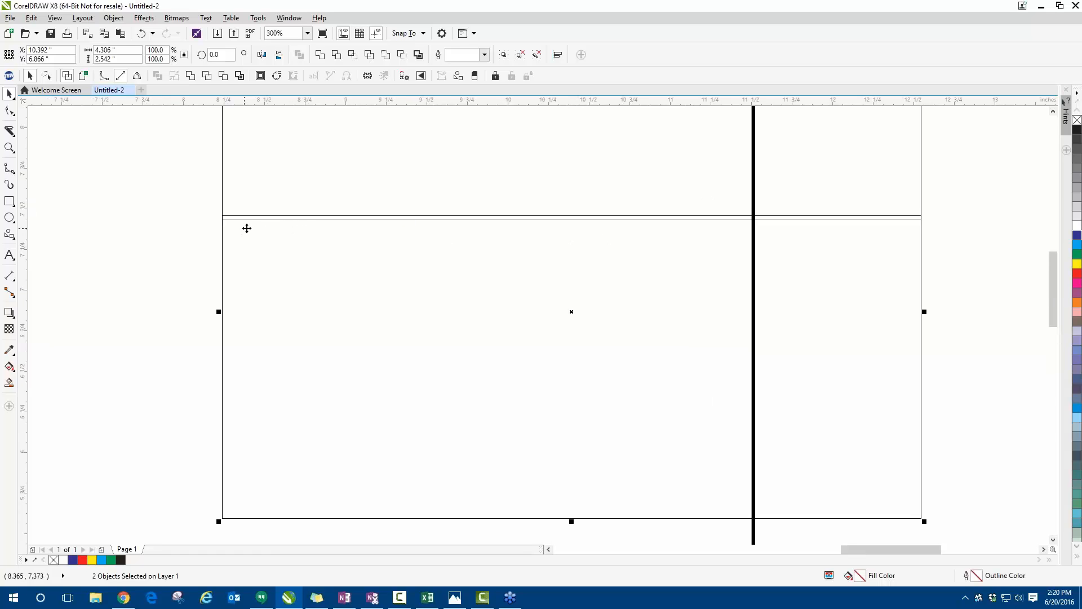
pyautogui.scroll(-1, 244, 227)
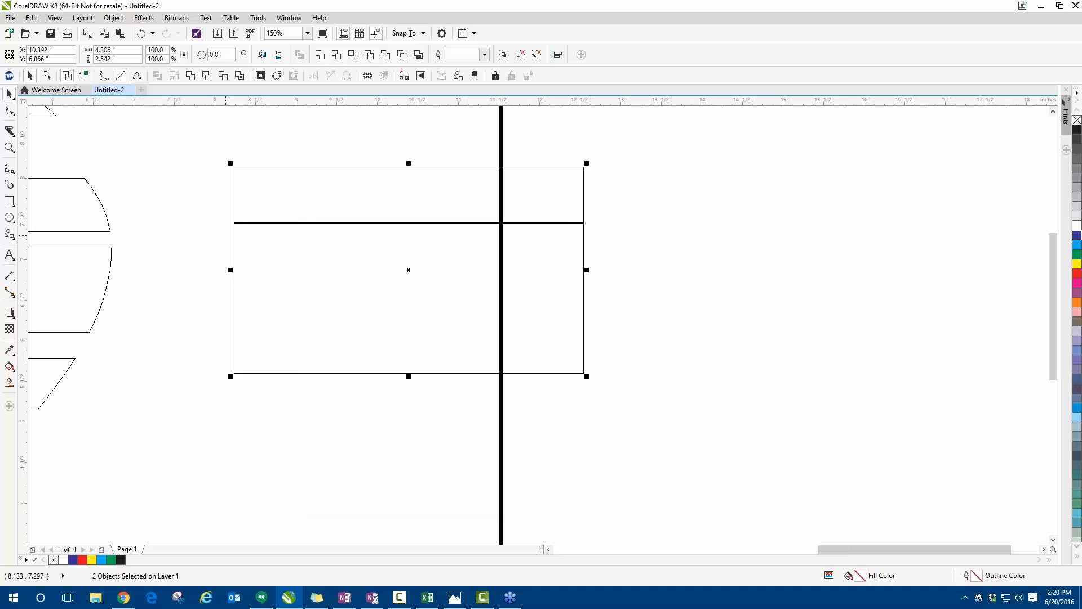
# - Return the drawing to the full-colour view and deselect the rectangle pieces
pyautogui.click(10, 130)
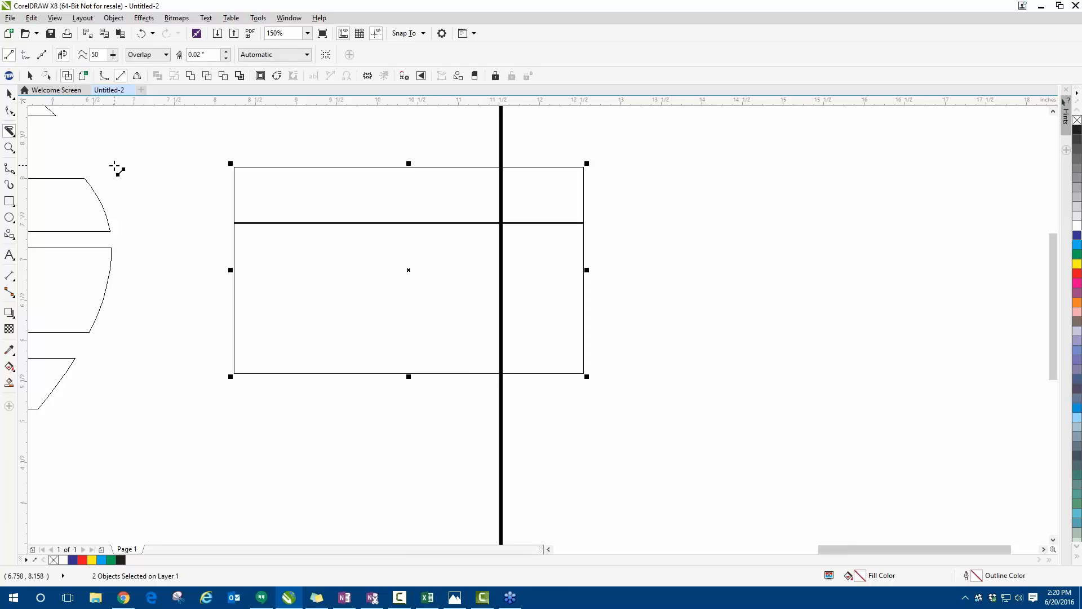
pyautogui.click(9, 95)
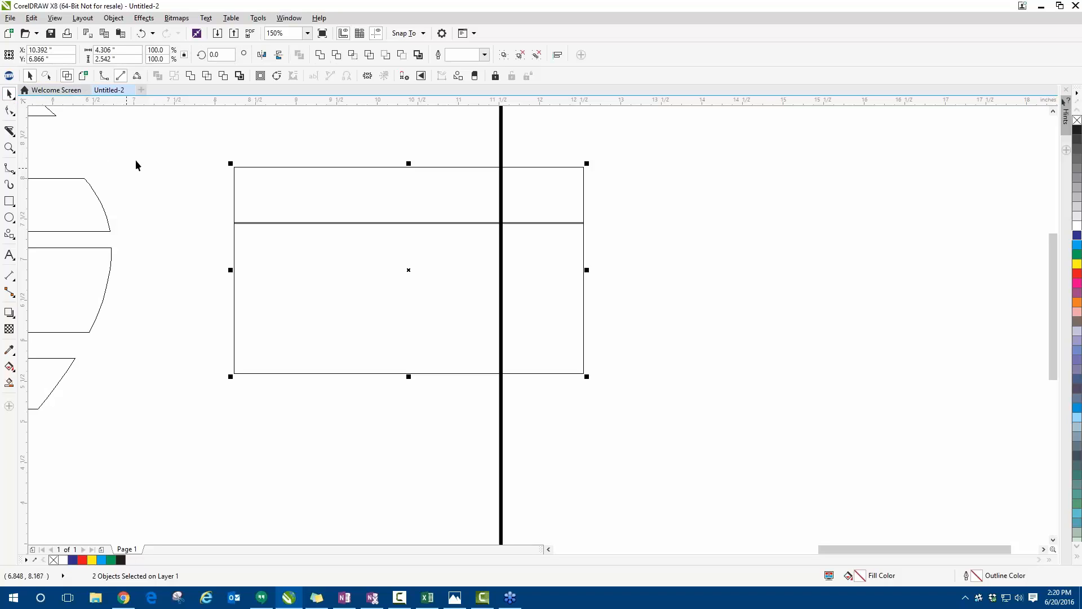
pyautogui.click(83, 76)
pyautogui.scroll(-1, 420, 304)
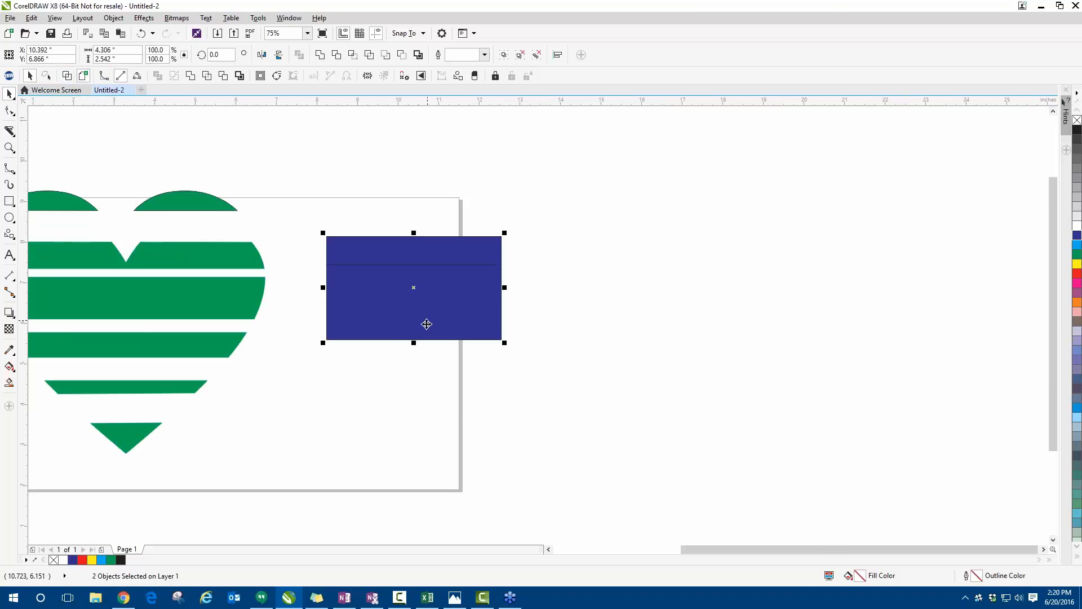
pyautogui.scroll(-1, 413, 321)
pyautogui.scroll(1, 317, 311)
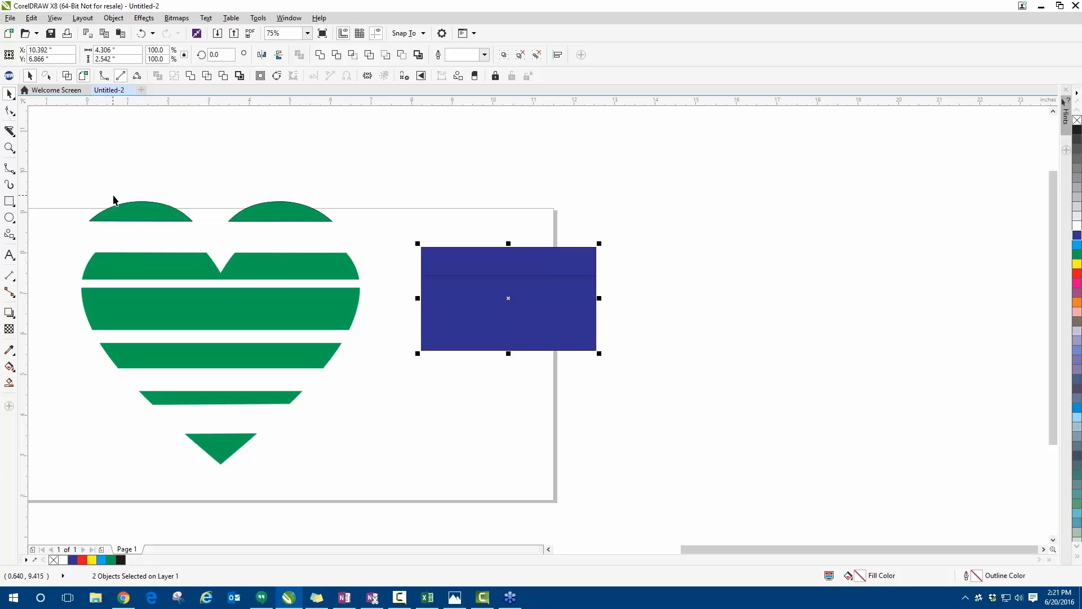
pyautogui.click(75, 153)
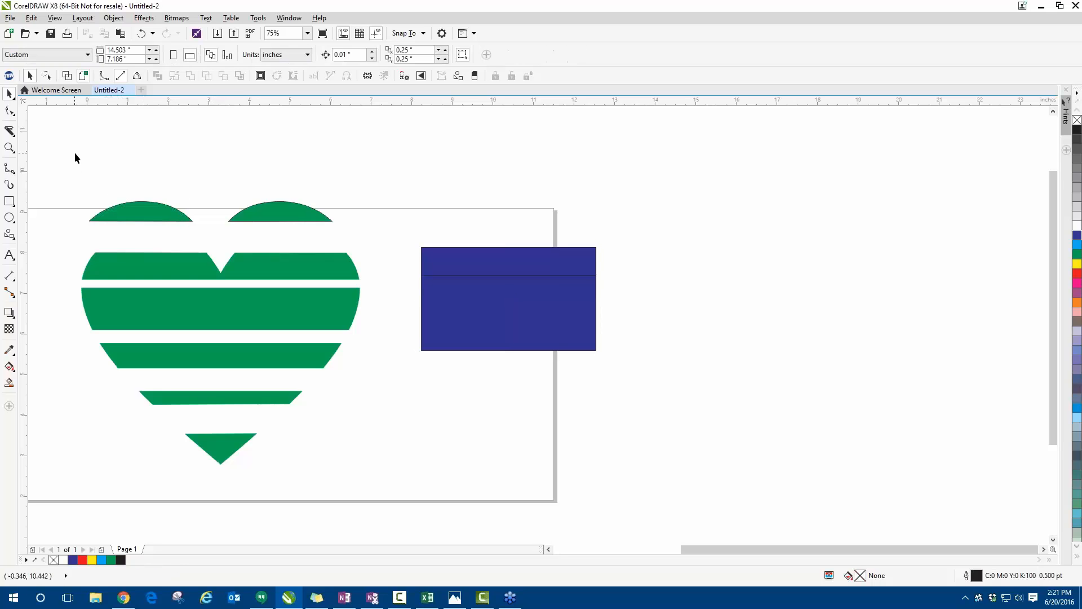
# - Delete all the heart and dark blue rectangle pieces from the drawing
pyautogui.click(10, 133)
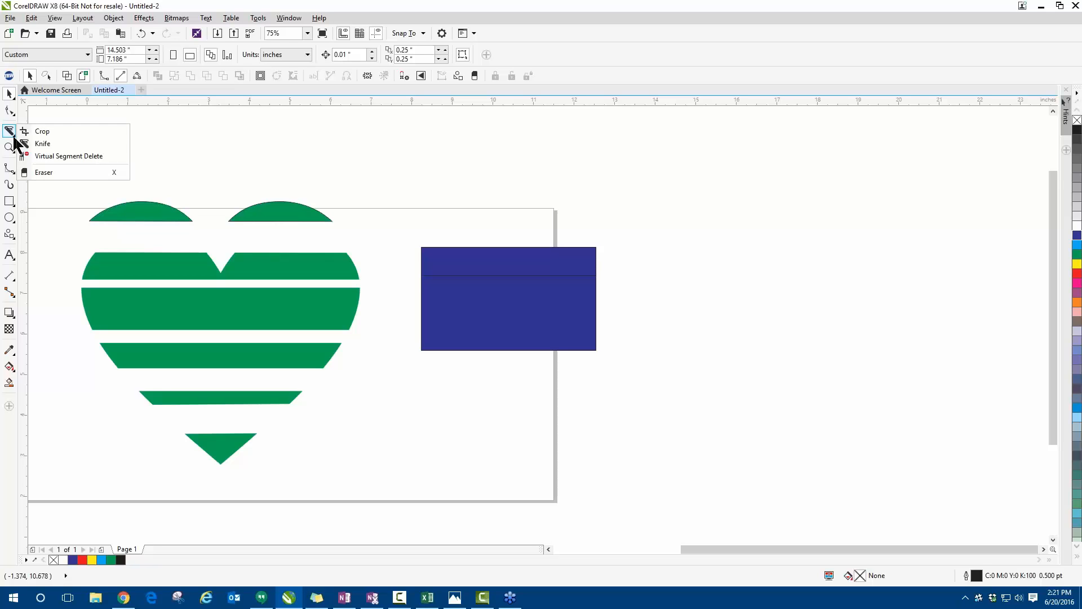
pyautogui.click(41, 143)
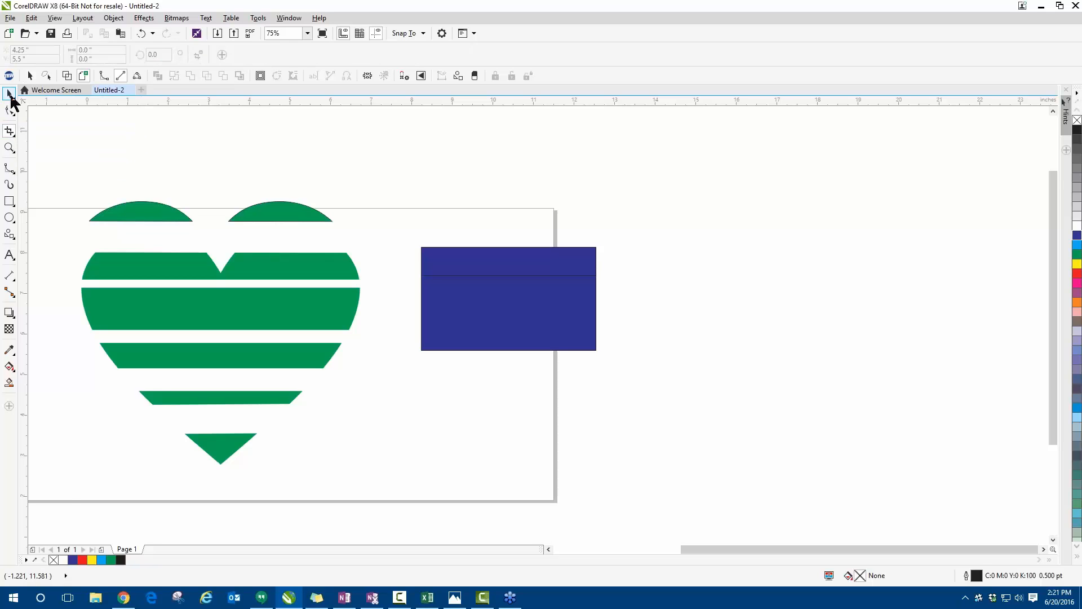
pyautogui.click(10, 96)
pyautogui.moveTo(71, 150); pyautogui.dragTo(695, 526)
pyautogui.press('Delete')
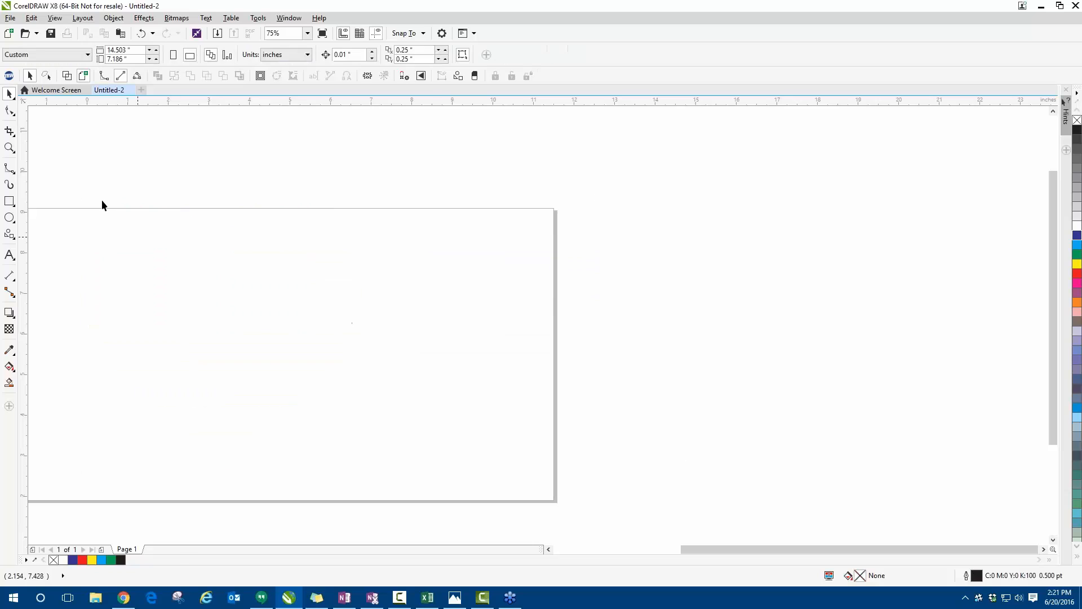
# - Draw a rectangle about 5.82 by 4.6 inches on the empty page and fill it with light blue
pyautogui.click(16, 137)
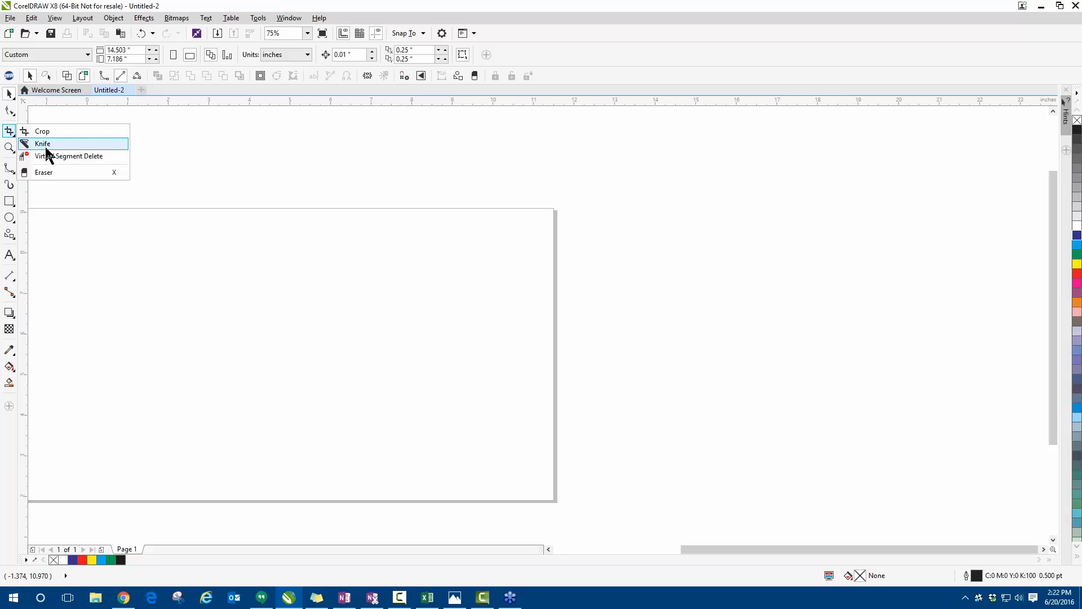
pyautogui.click(44, 145)
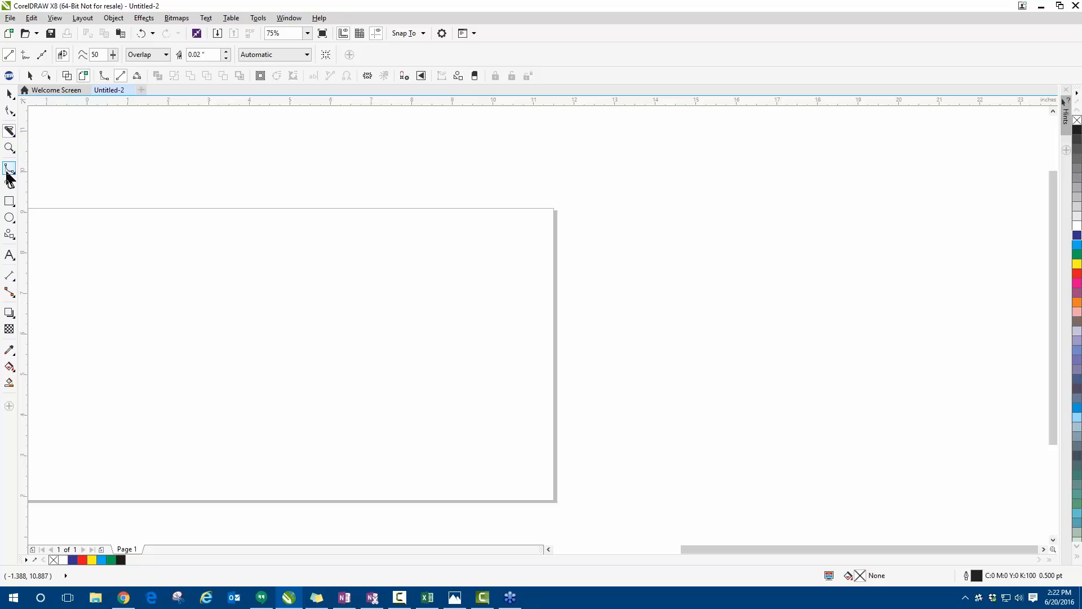
pyautogui.click(9, 202)
pyautogui.moveTo(82, 230); pyautogui.dragTo(319, 418)
pyautogui.click(1077, 244)
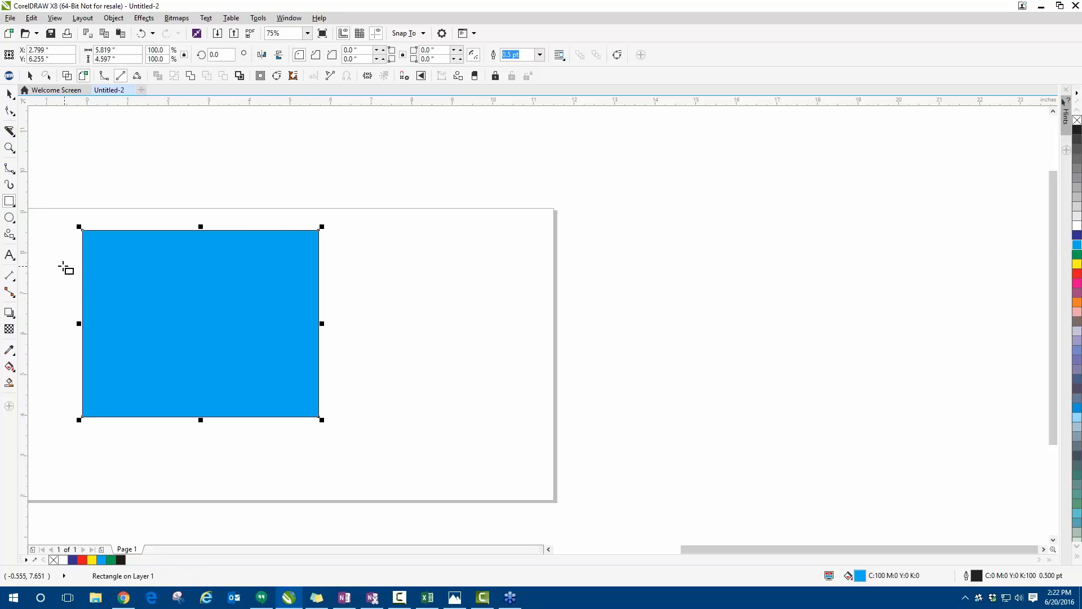
# - Slice horizontally across the upper part of the light blue rectangle using the Knife tool's 0.02-inch overlap
pyautogui.moveTo(53, 263); pyautogui.dragTo(323, 257)
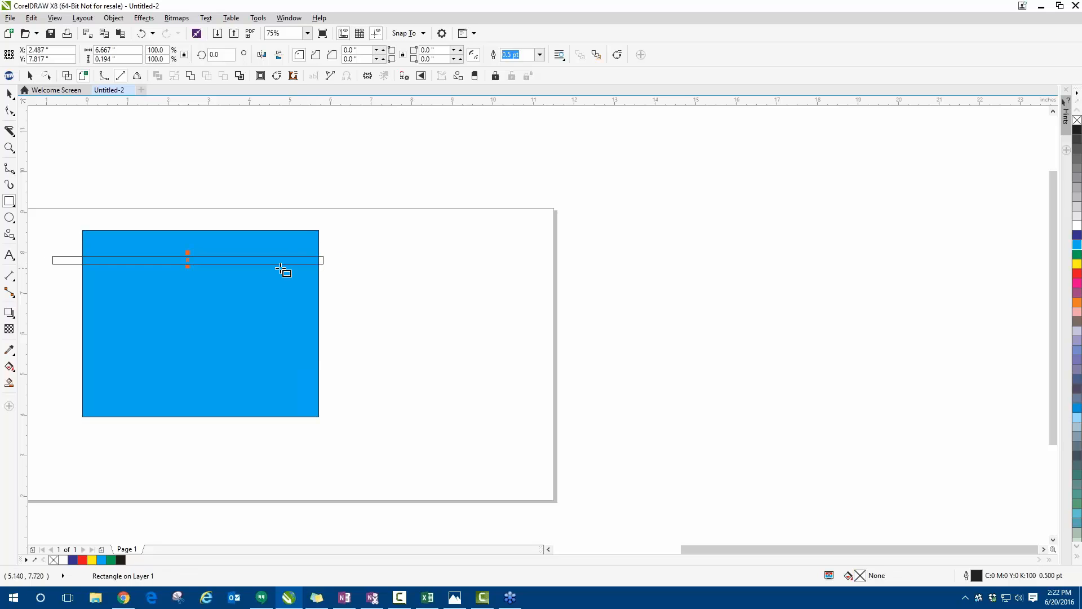
pyautogui.press('Delete')
pyautogui.click(10, 97)
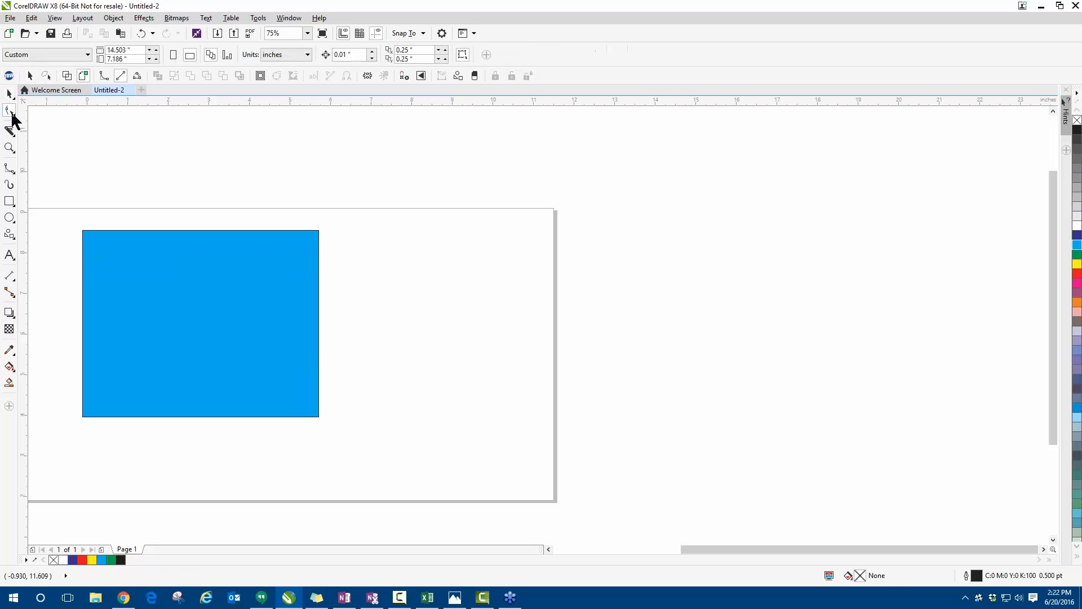
pyautogui.click(10, 130)
pyautogui.moveTo(64, 292); pyautogui.dragTo(208, 290)
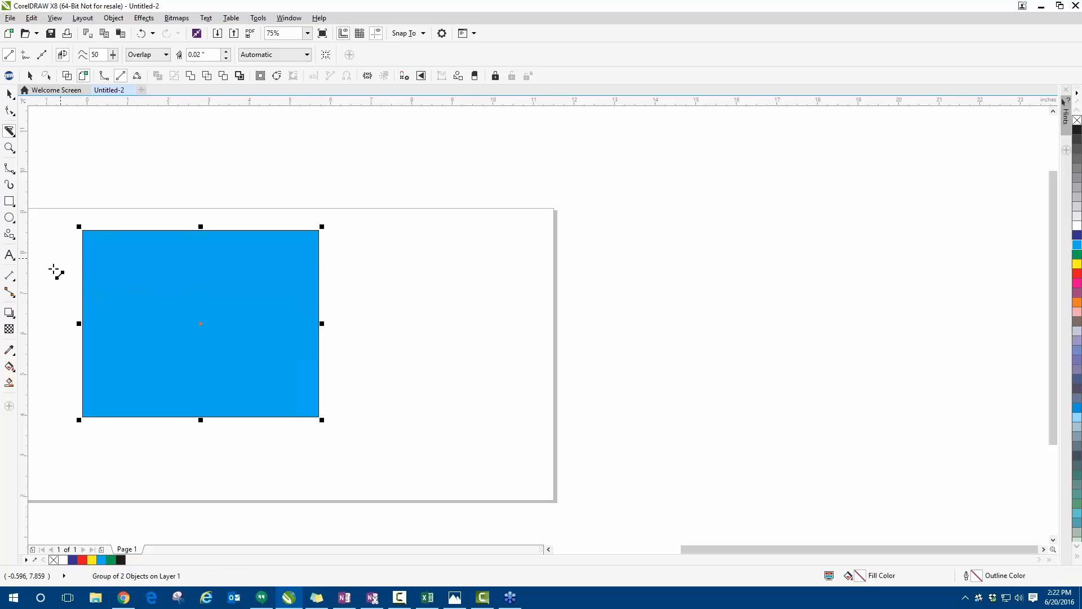
# - Cut straight across the light blue rectangle about a quarter of the way down with the Knife tool and inspect the overlap
pyautogui.moveTo(49, 276); pyautogui.dragTo(366, 276)
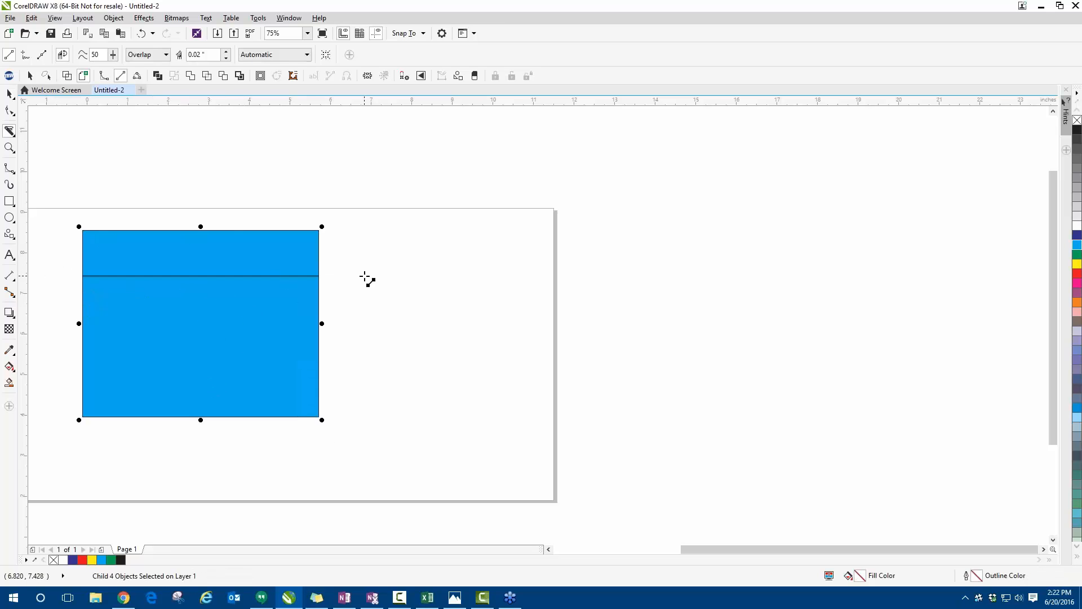
pyautogui.scroll(2, 104, 276)
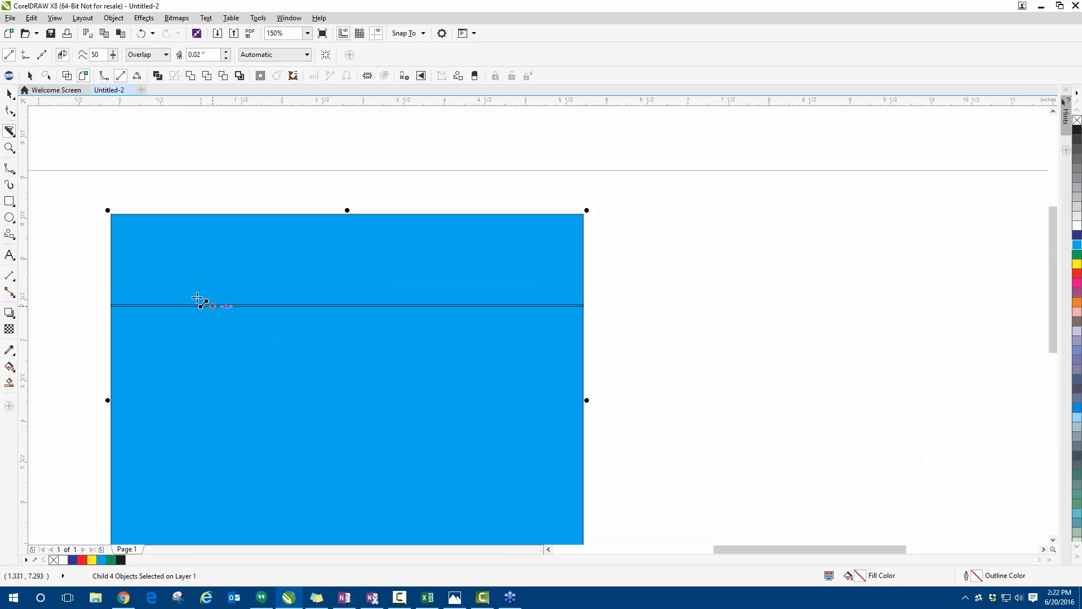
pyautogui.click(10, 93)
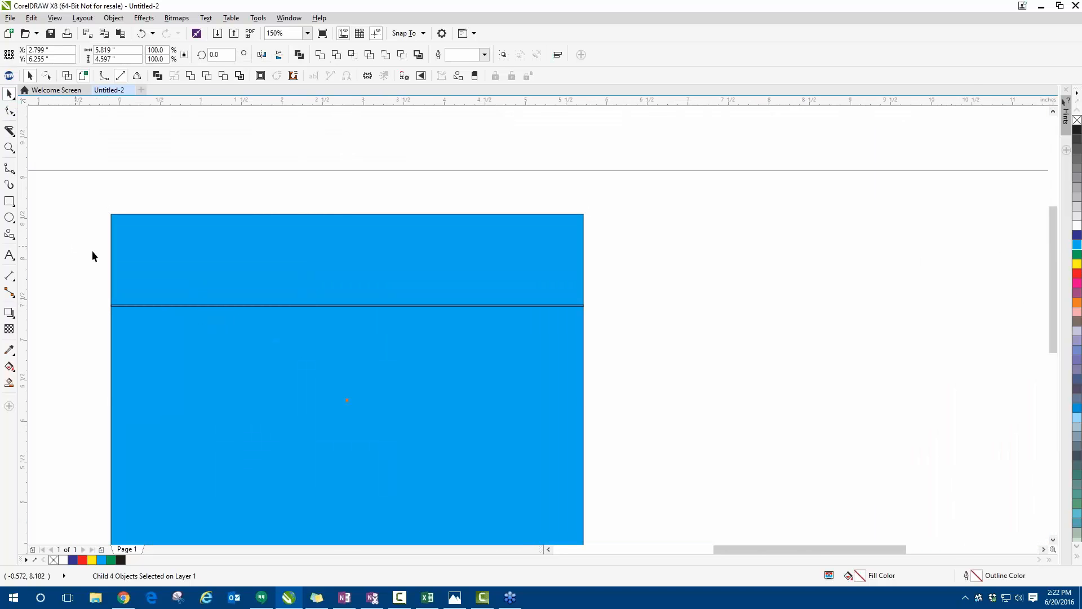
pyautogui.click(249, 260)
pyautogui.scroll(-2, 154, 322)
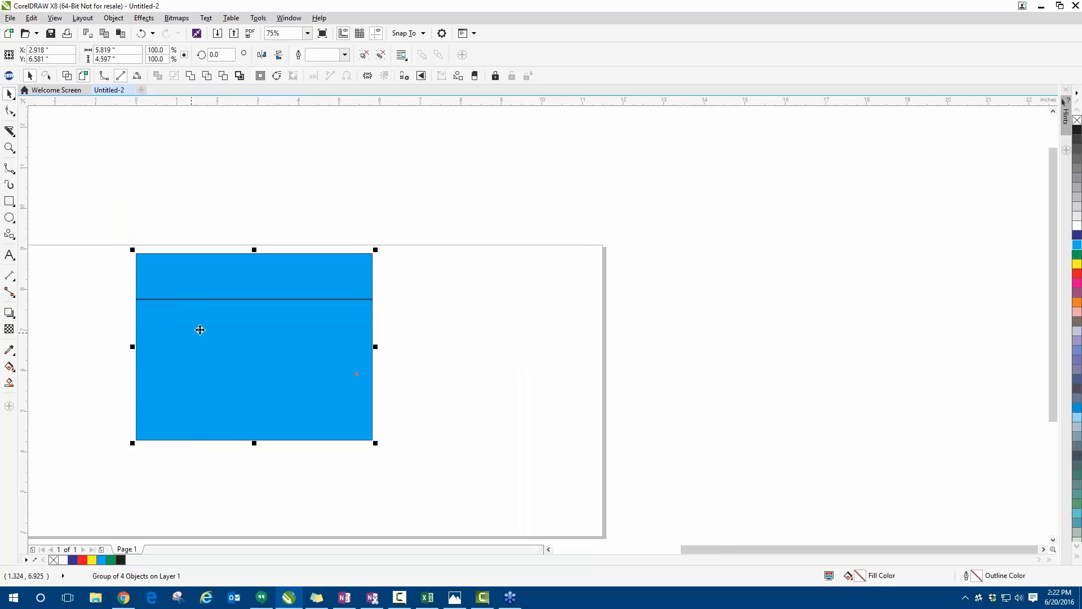
pyautogui.rightClick(242, 312)
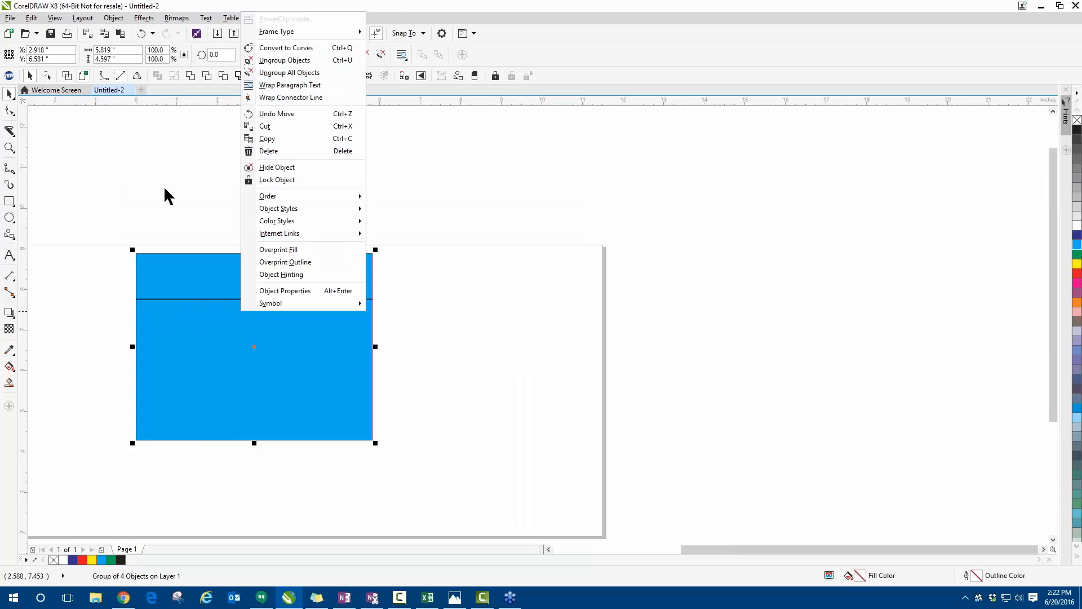
# - Select all the light blue rectangle pieces and delete them from the page
pyautogui.click(102, 235)
pyautogui.moveTo(103, 227); pyautogui.dragTo(438, 478)
pyautogui.press('Delete')
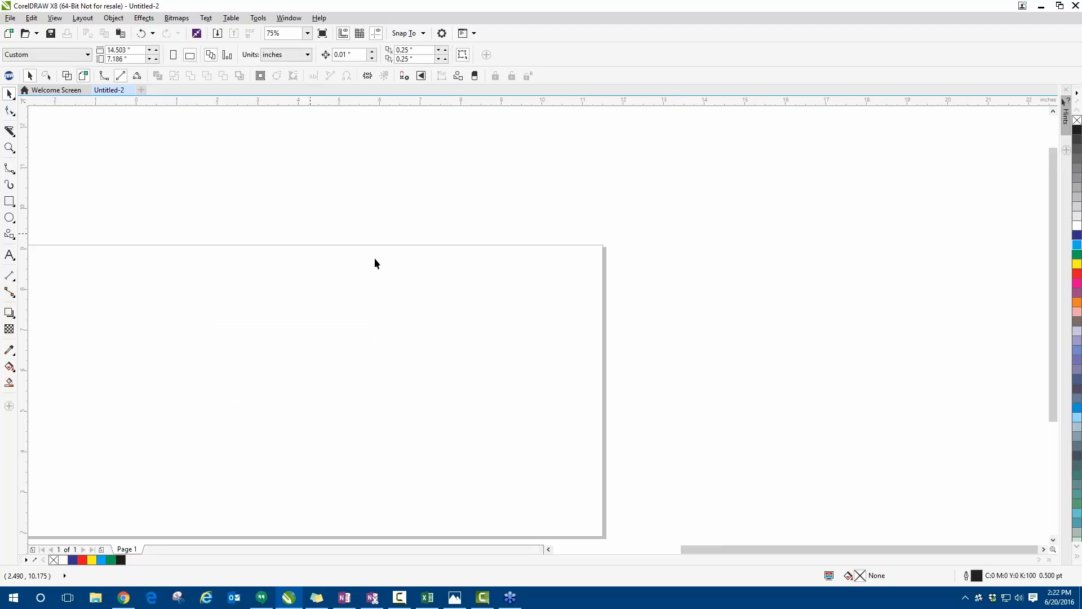
pyautogui.scroll(-2, 338, 265)
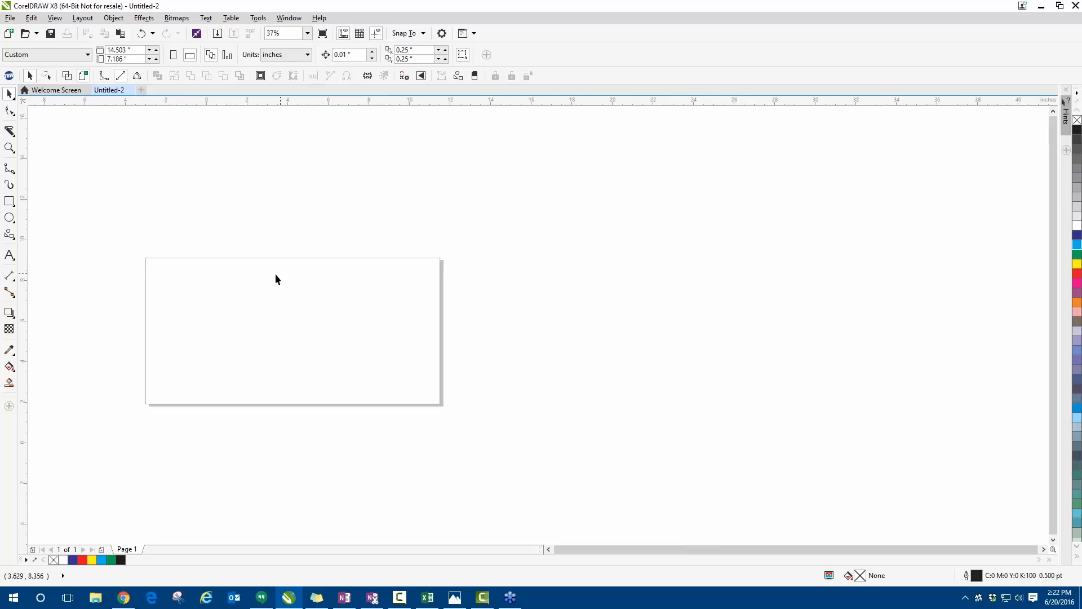
# - Draw three separate rectangles in a row across the page, about 2.33 by 1.9, 2.18 by 2.08 and 1.9 by 2.17 inches
pyautogui.scroll(2, 217, 318)
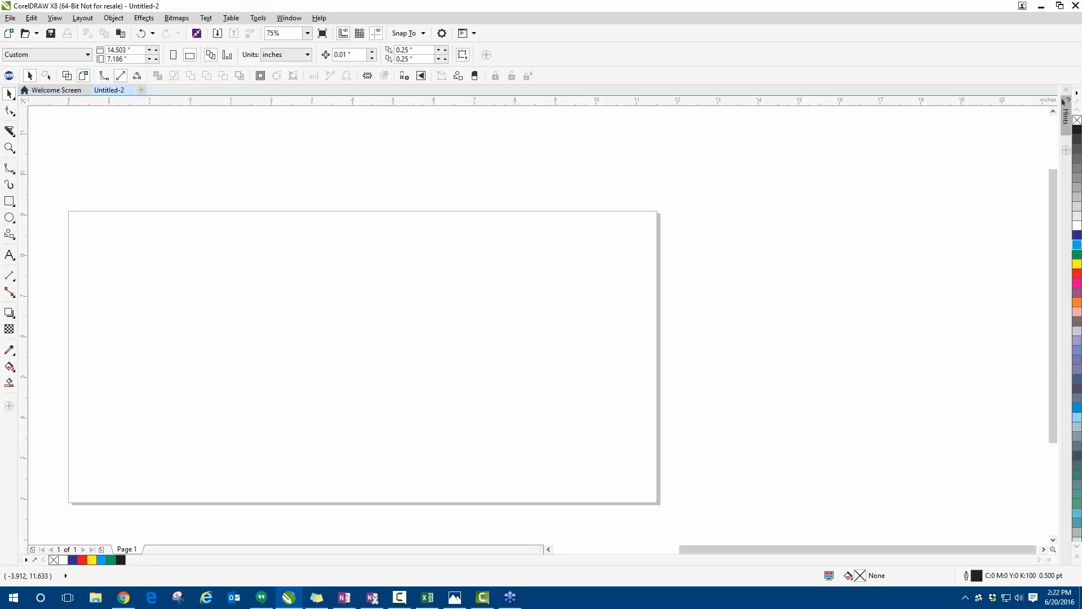
pyautogui.click(9, 201)
pyautogui.moveTo(112, 245)
pyautogui.mouseDown()
pyautogui.moveTo(175, 314)
pyautogui.moveTo(207, 322)
pyautogui.mouseUp()
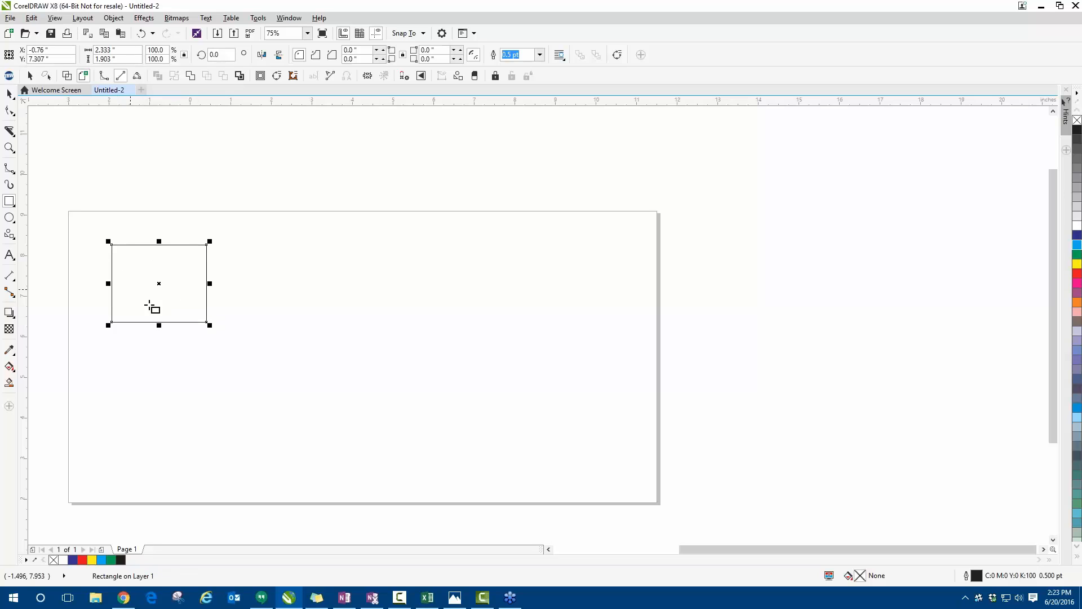
pyautogui.moveTo(259, 243)
pyautogui.mouseDown()
pyautogui.moveTo(316, 318)
pyautogui.moveTo(348, 328)
pyautogui.mouseUp()
pyautogui.moveTo(412, 243)
pyautogui.mouseDown()
pyautogui.moveTo(444, 305)
pyautogui.moveTo(489, 330)
pyautogui.mouseUp()
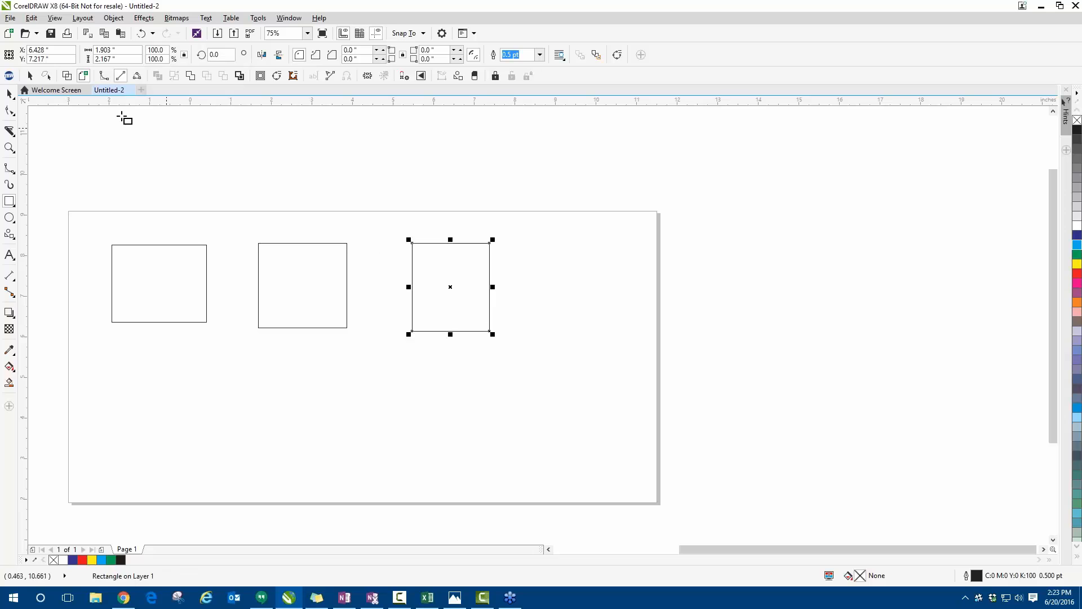
# - Fill the three rectangles from left to right with dark blue, pink and yellow, and deselect them
pyautogui.click(10, 94)
pyautogui.click(191, 272)
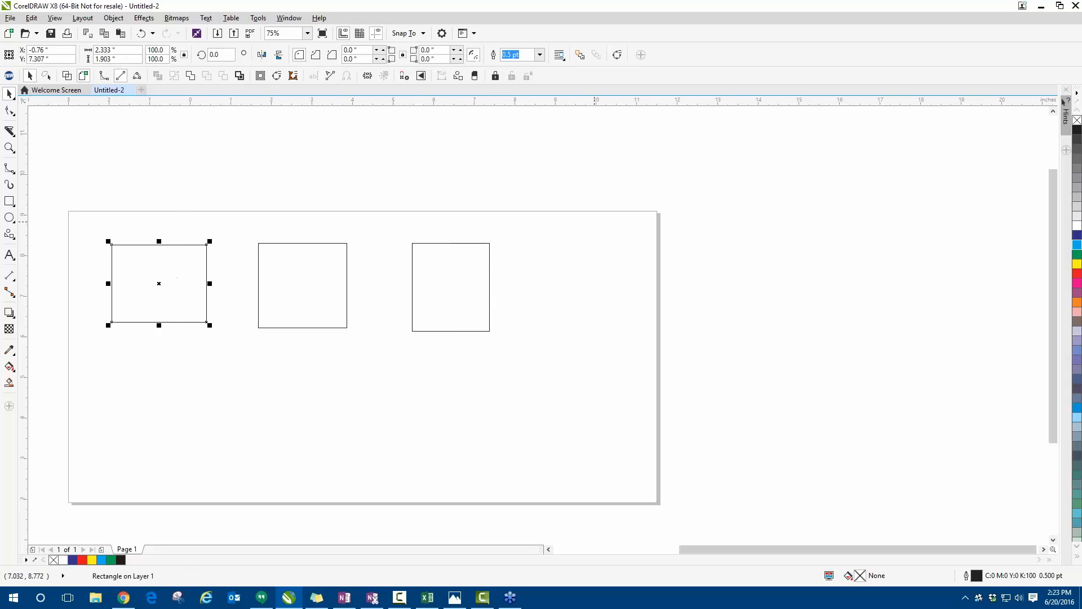
pyautogui.click(1076, 235)
pyautogui.click(310, 293)
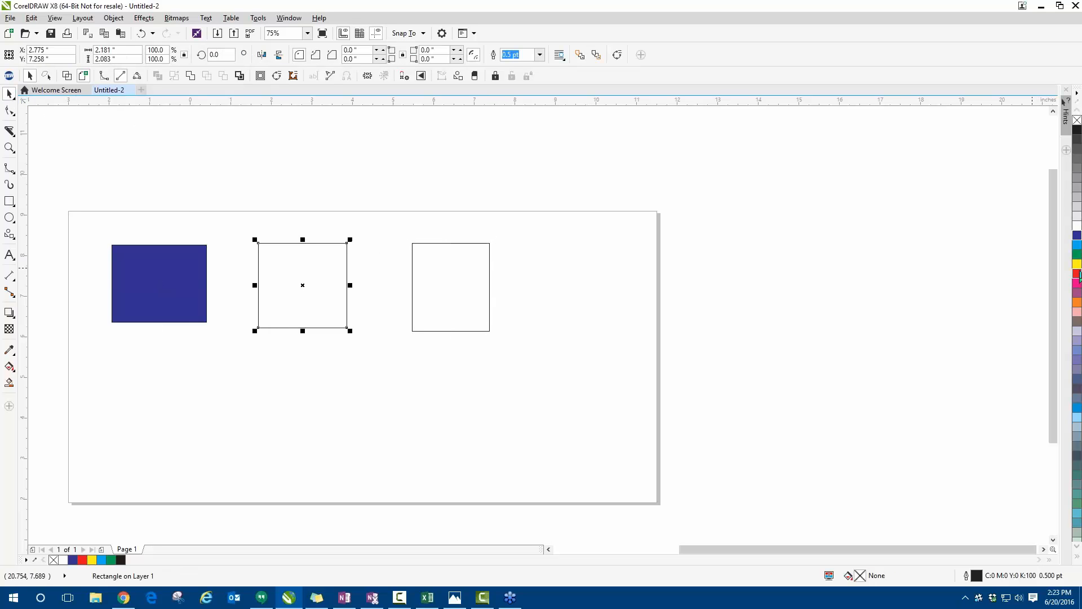
pyautogui.click(1077, 283)
pyautogui.click(451, 293)
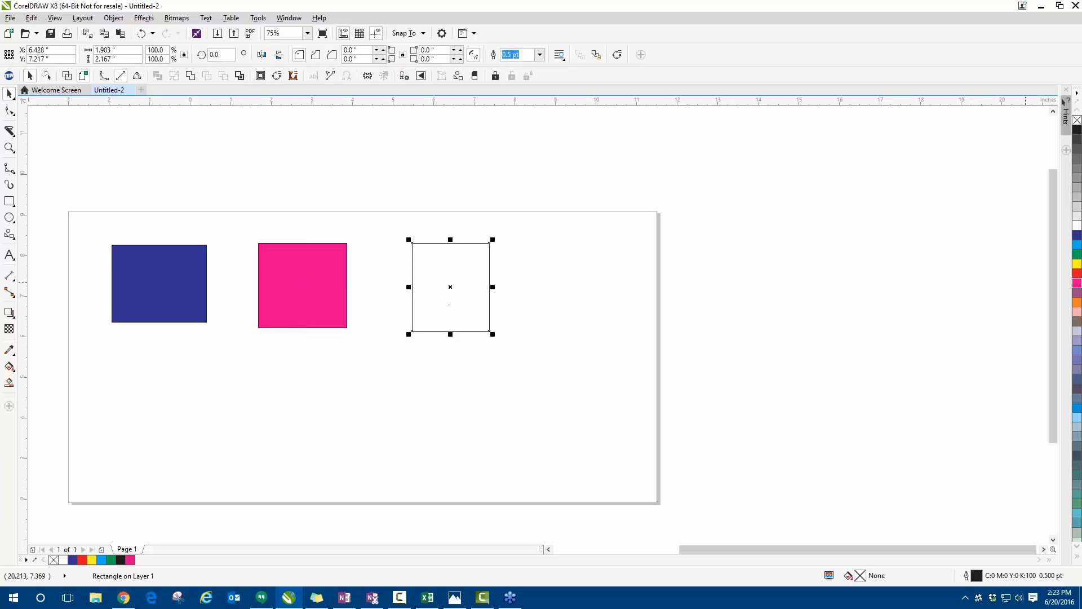
pyautogui.click(1077, 263)
pyautogui.click(512, 293)
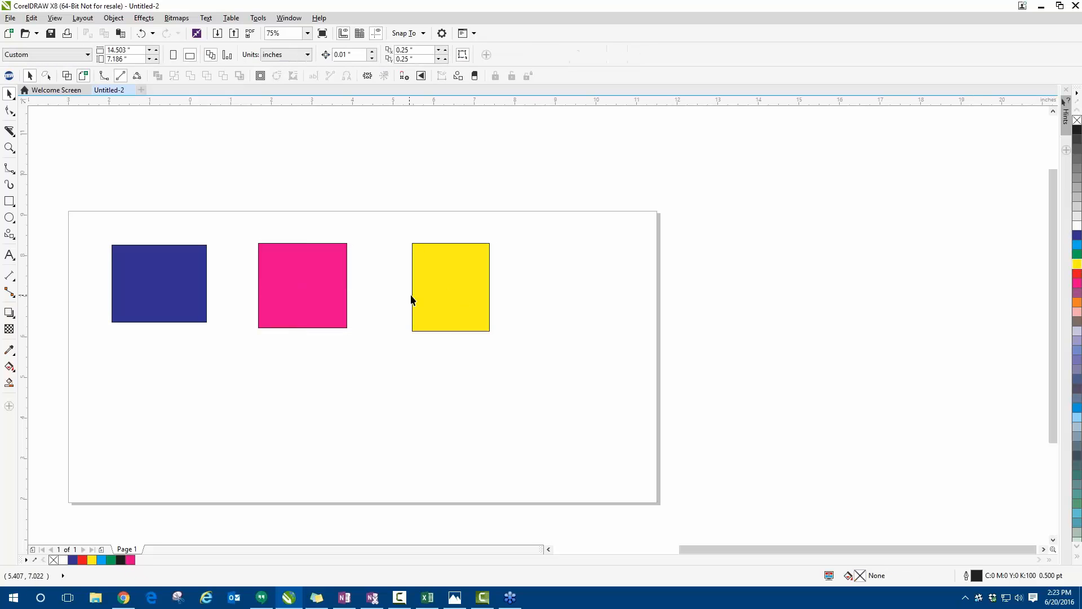
# - Move the yellow rectangle to about X 6.33, Y 7.34 inches and the dark blue one to about X -1.2, Y 7.35 inches
pyautogui.moveTo(411, 302); pyautogui.dragTo(435, 290)
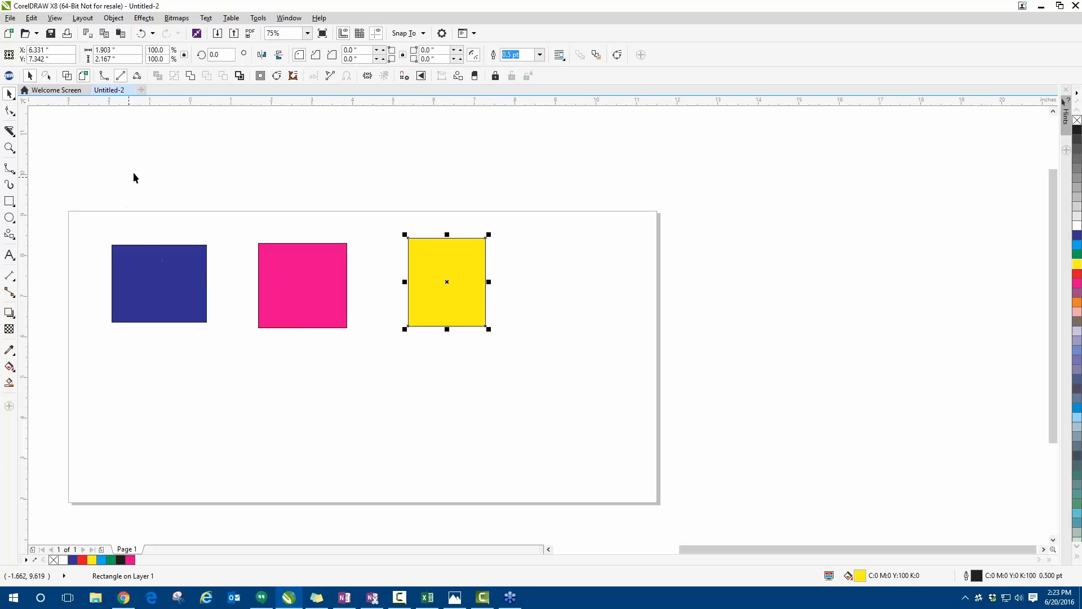
pyautogui.moveTo(158, 275); pyautogui.dragTo(126, 283)
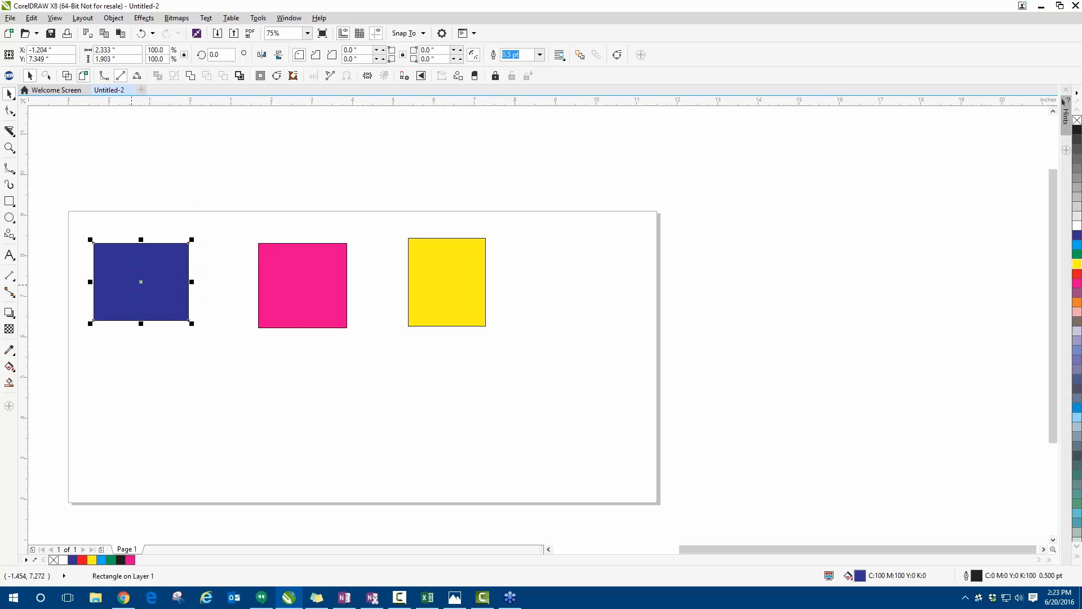
# - Rotate the dark blue rectangle clockwise about its own centre to an angle of about 308 degrees
pyautogui.scroll(2, 92, 290)
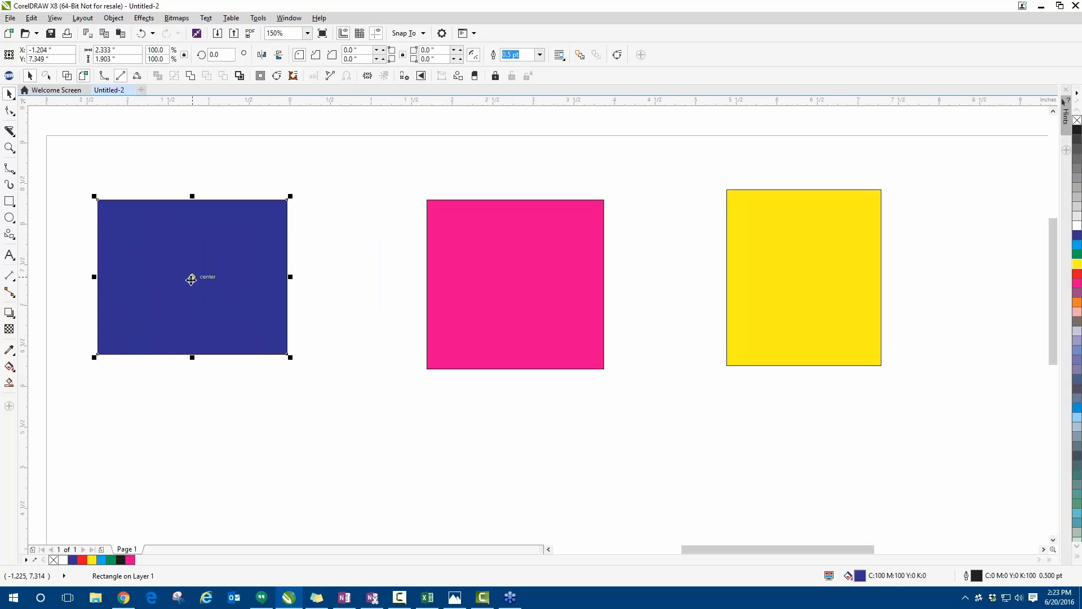
pyautogui.click(192, 277)
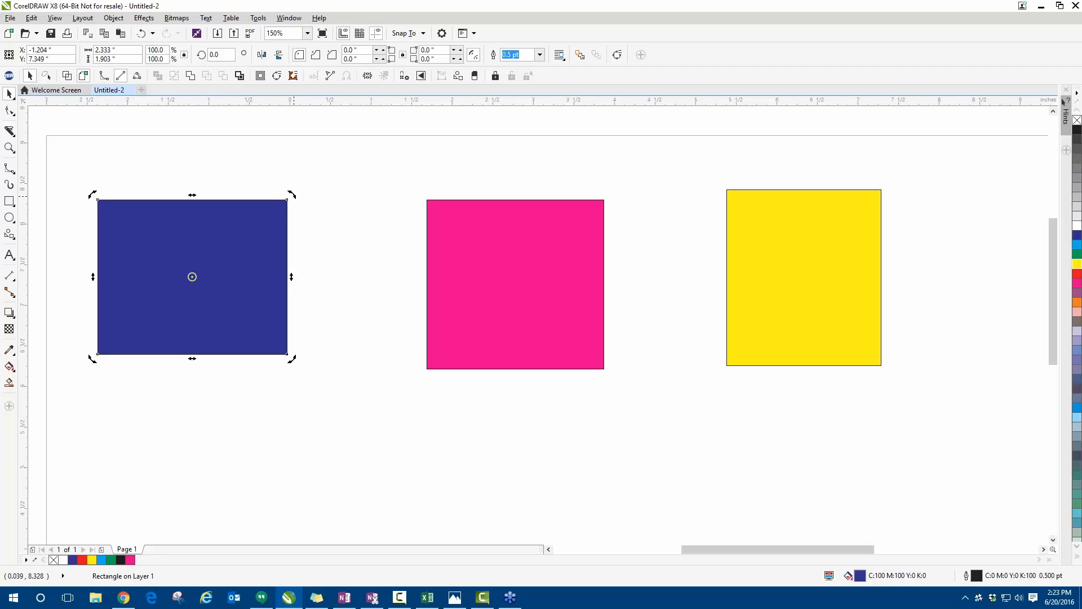
pyautogui.moveTo(292, 194); pyautogui.dragTo(295, 302)
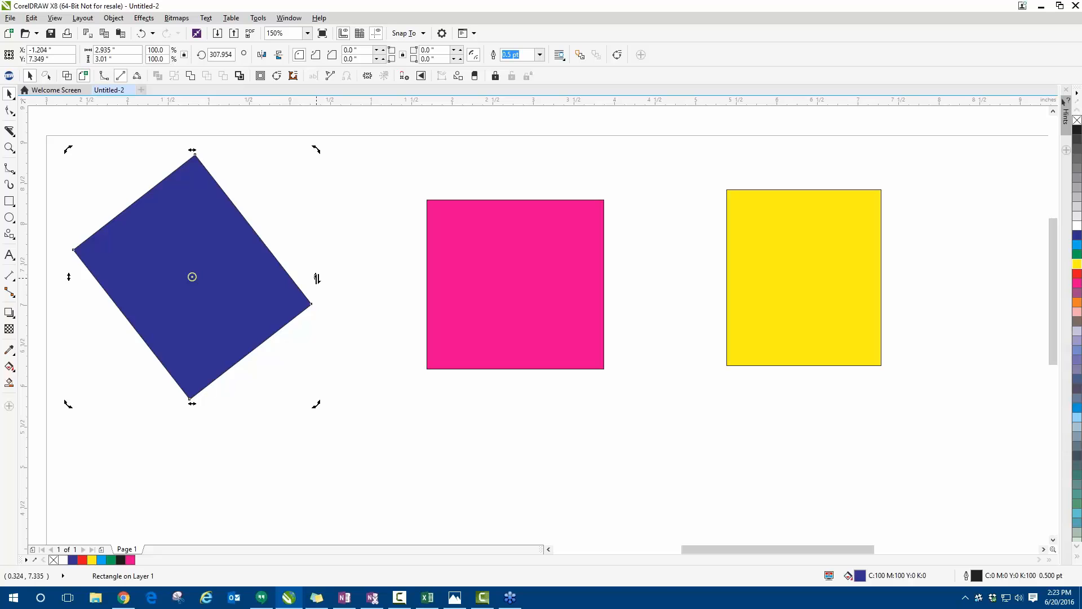
# - Skew the rotated dark blue rectangle vertically up and down by its right side
pyautogui.moveTo(317, 278); pyautogui.dragTo(326, 155)
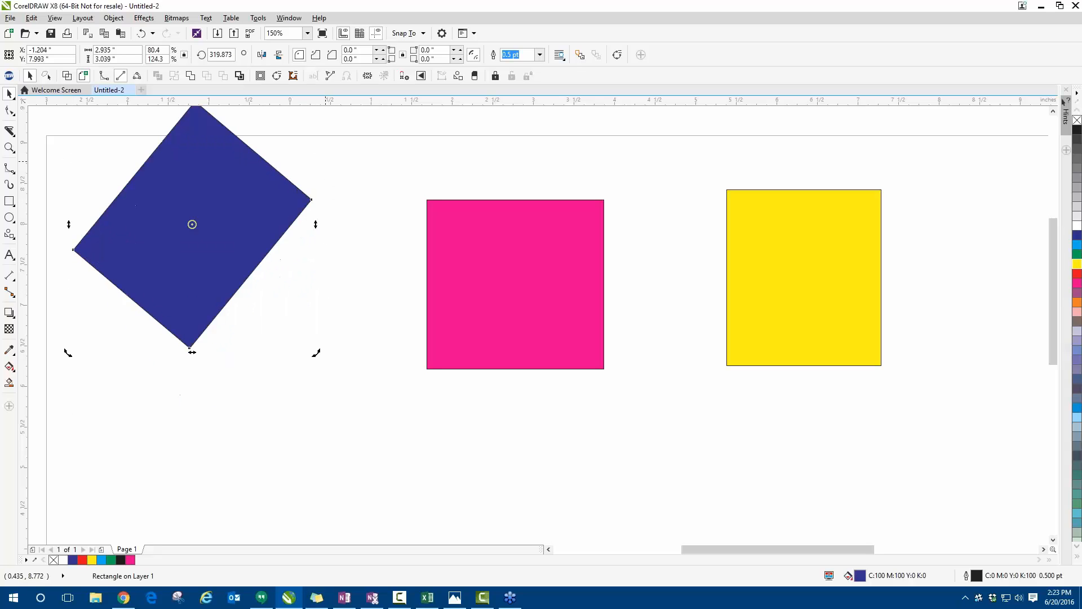
pyautogui.moveTo(316, 225); pyautogui.dragTo(331, 361)
pyautogui.moveTo(315, 292); pyautogui.dragTo(322, 206)
# - Place the dark blue shape's rotation centre on its lowest corner and swing the shape around it to about 143 degrees
pyautogui.moveTo(320, 381); pyautogui.dragTo(206, 305)
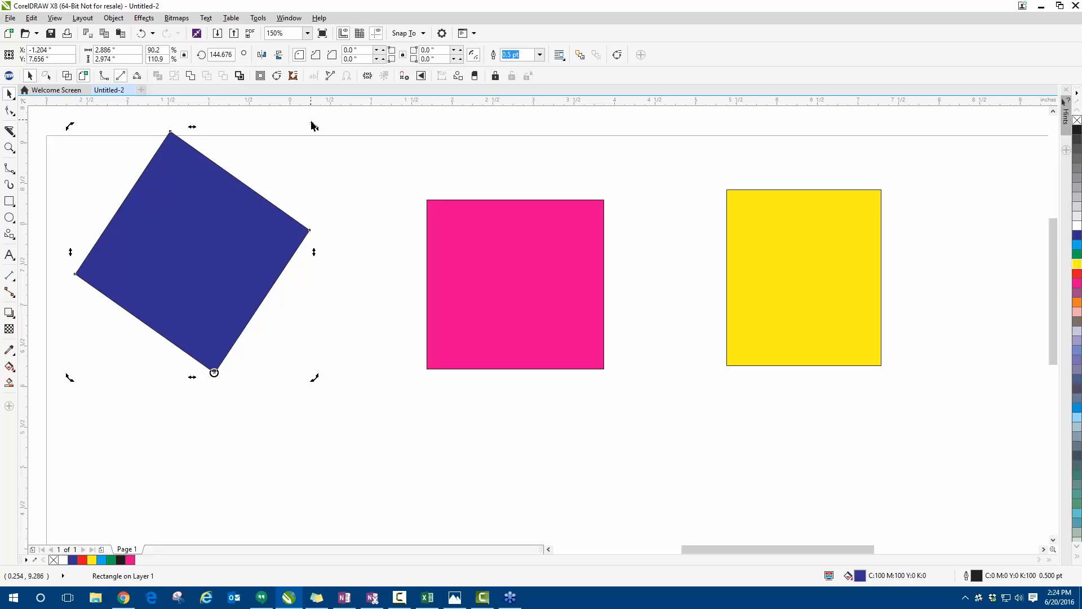
pyautogui.moveTo(314, 125); pyautogui.dragTo(217, 201)
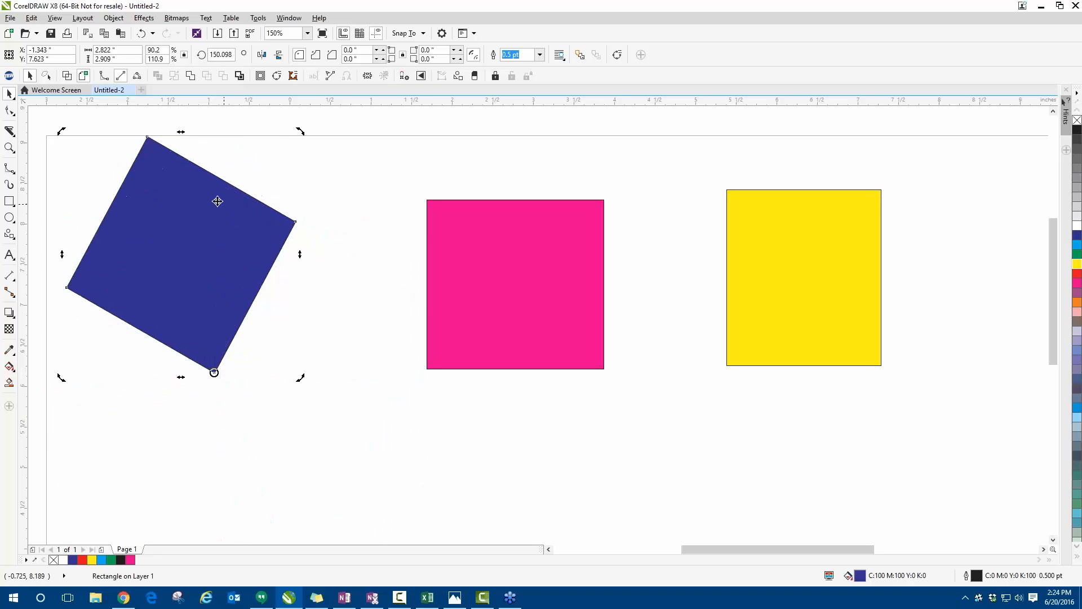
pyautogui.moveTo(300, 130); pyautogui.dragTo(329, 143)
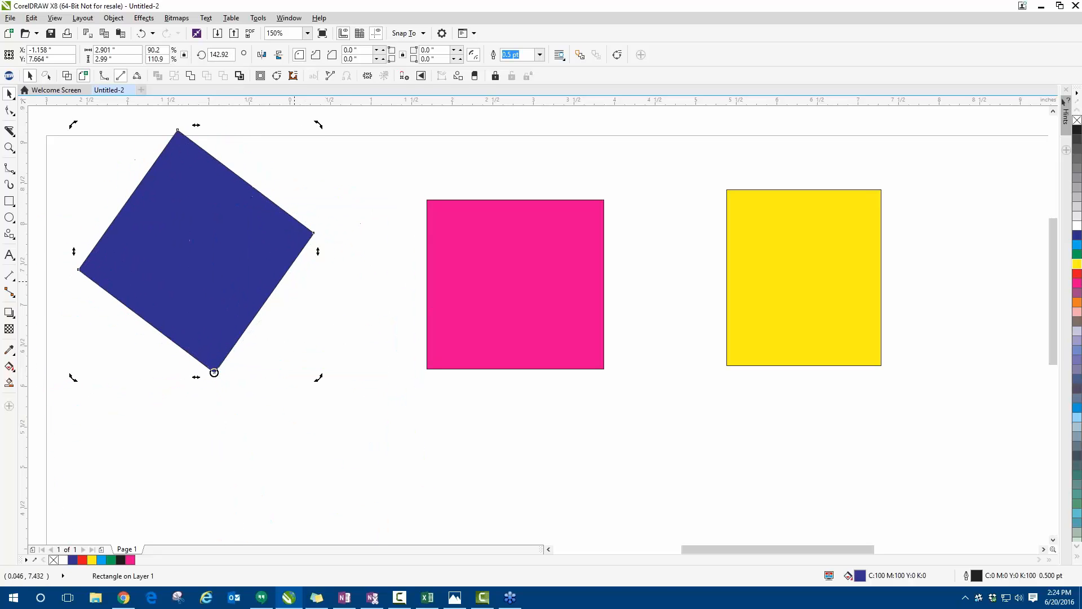
# - Turn the dark blue shape about its middle and about its lower-right corner until it is nearly upright, at about 358 degrees
pyautogui.moveTo(214, 372)
pyautogui.mouseDown()
pyautogui.moveTo(213, 242)
pyautogui.moveTo(190, 246)
pyautogui.mouseUp()
pyautogui.moveTo(319, 123); pyautogui.dragTo(182, 293)
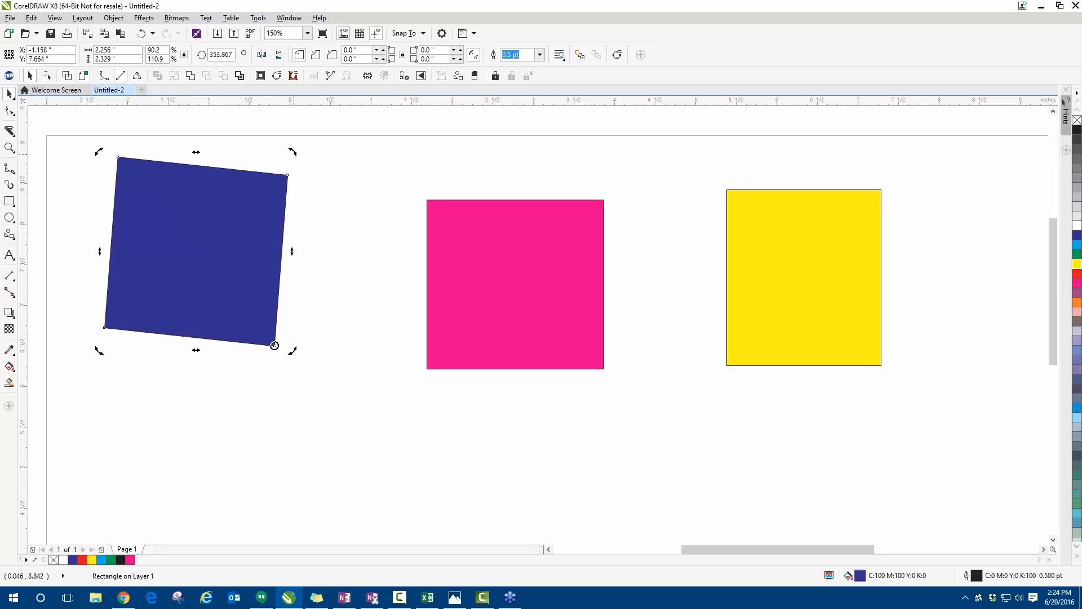
pyautogui.moveTo(293, 350); pyautogui.dragTo(274, 208)
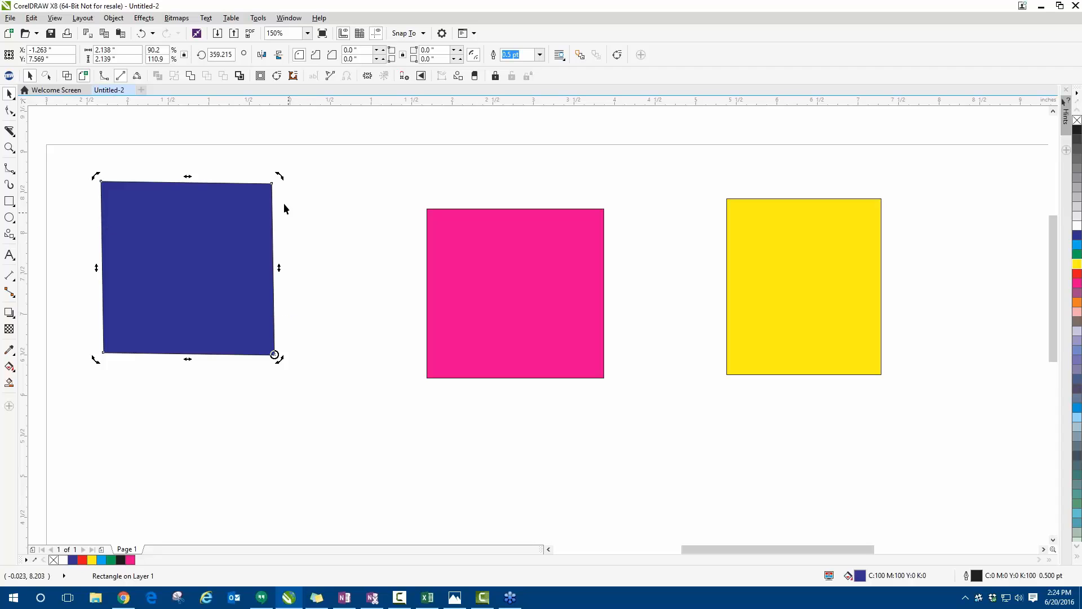
pyautogui.moveTo(282, 173); pyautogui.dragTo(280, 244)
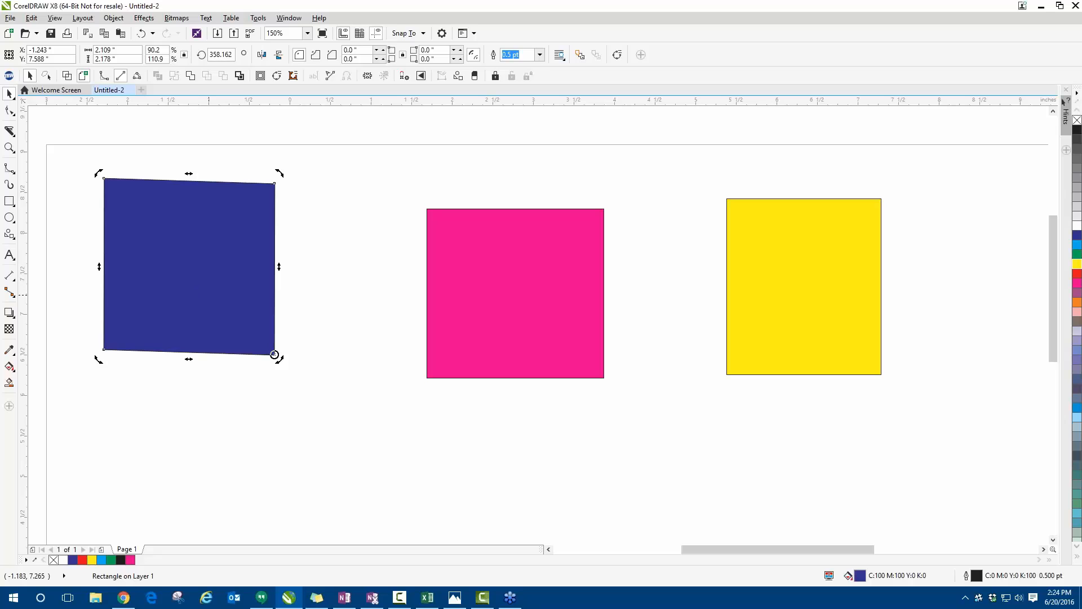
# - Move the dark blue shape close beside the pink rectangle, to about X 0.37, Y 7.29 inches, and deselect it
pyautogui.moveTo(148, 248); pyautogui.dragTo(235, 273)
pyautogui.click(134, 263)
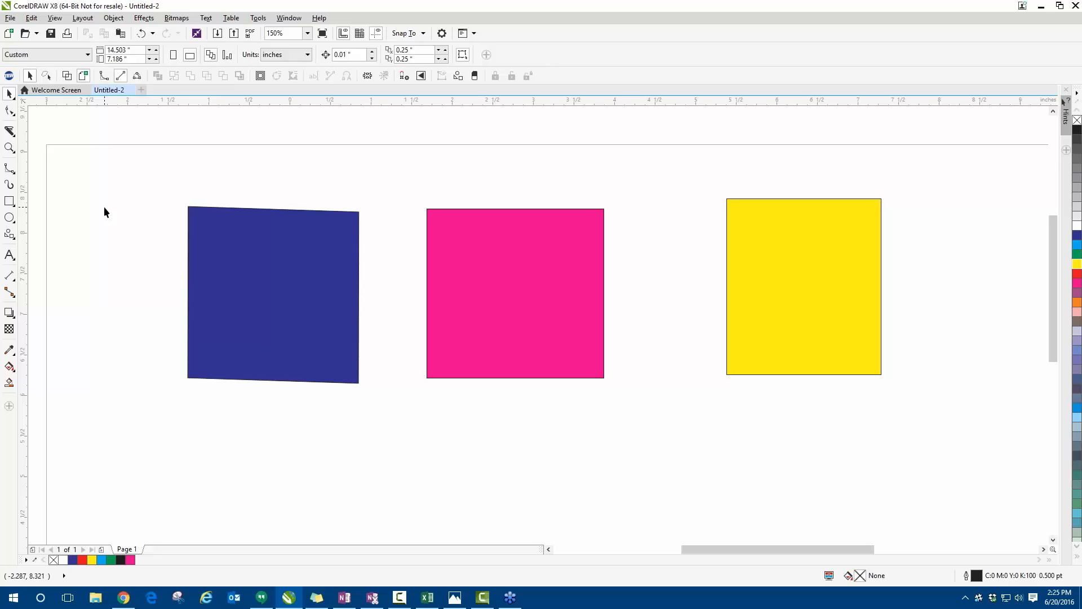
pyautogui.click(316, 299)
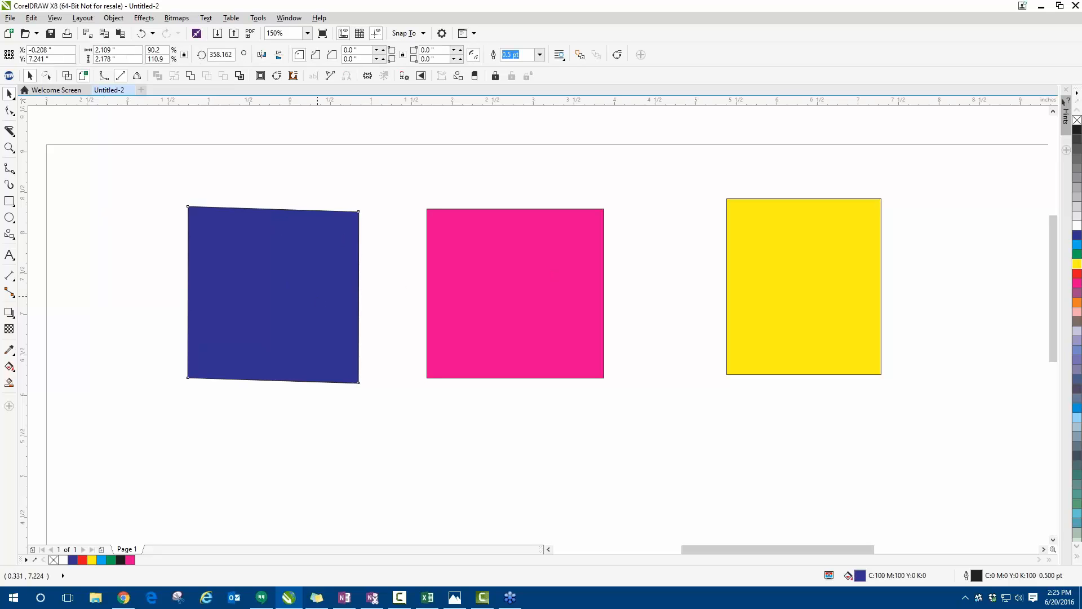
pyautogui.moveTo(316, 305); pyautogui.dragTo(365, 303)
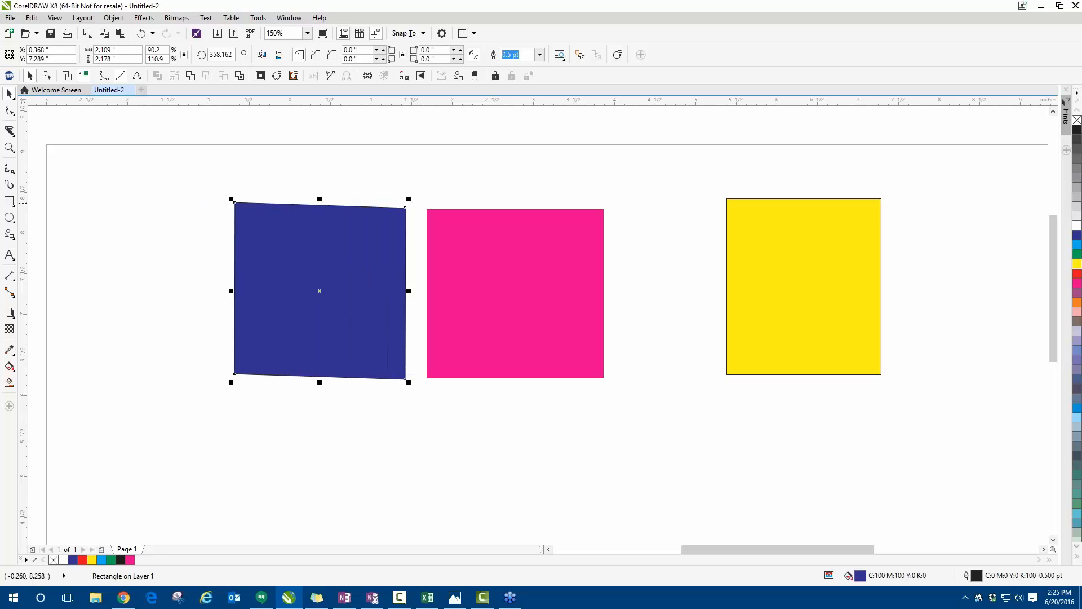
pyautogui.click(188, 197)
# - Select the dark blue and pink shapes by enclosing them, move both up and to the left, and deselect them
pyautogui.moveTo(152, 159); pyautogui.dragTo(647, 416)
pyautogui.moveTo(589, 344); pyautogui.dragTo(491, 322)
pyautogui.moveTo(491, 322); pyautogui.dragTo(531, 308)
pyautogui.press('Escape')
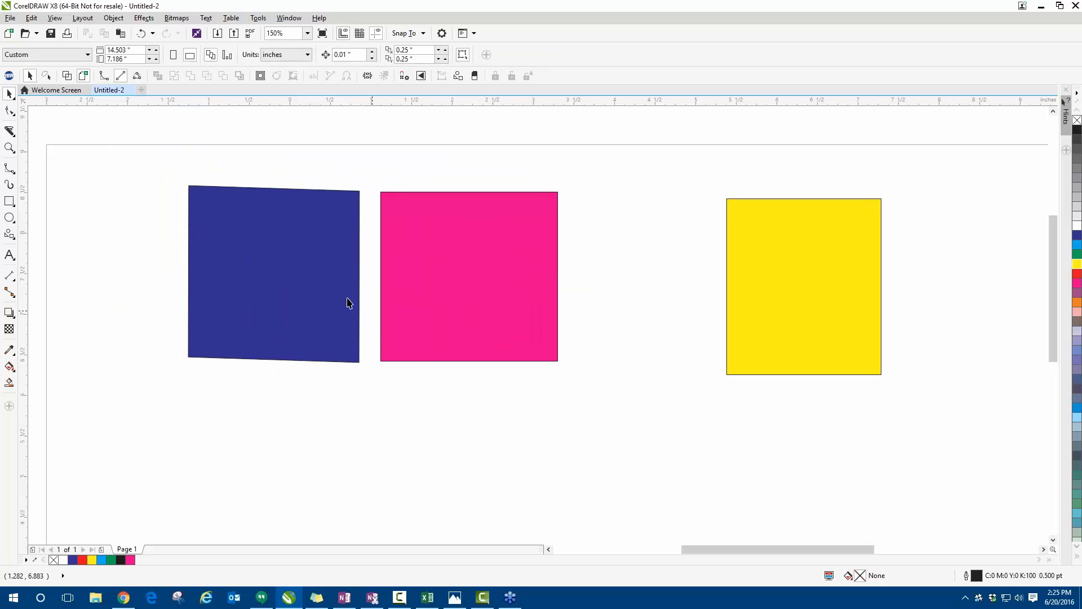
# - Select the dark blue and pink shapes one by one and move both down-left to about X -0.71, Y 7.05 inches
pyautogui.click(240, 261)
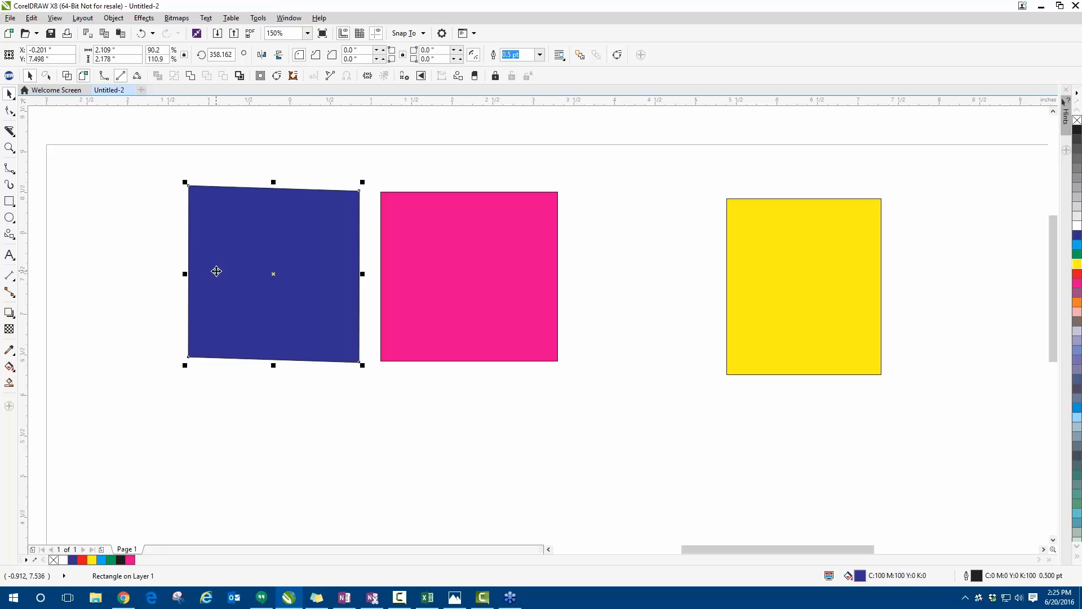
pyautogui.keyDown('shift'); pyautogui.click(454, 241); pyautogui.keyUp('shift')
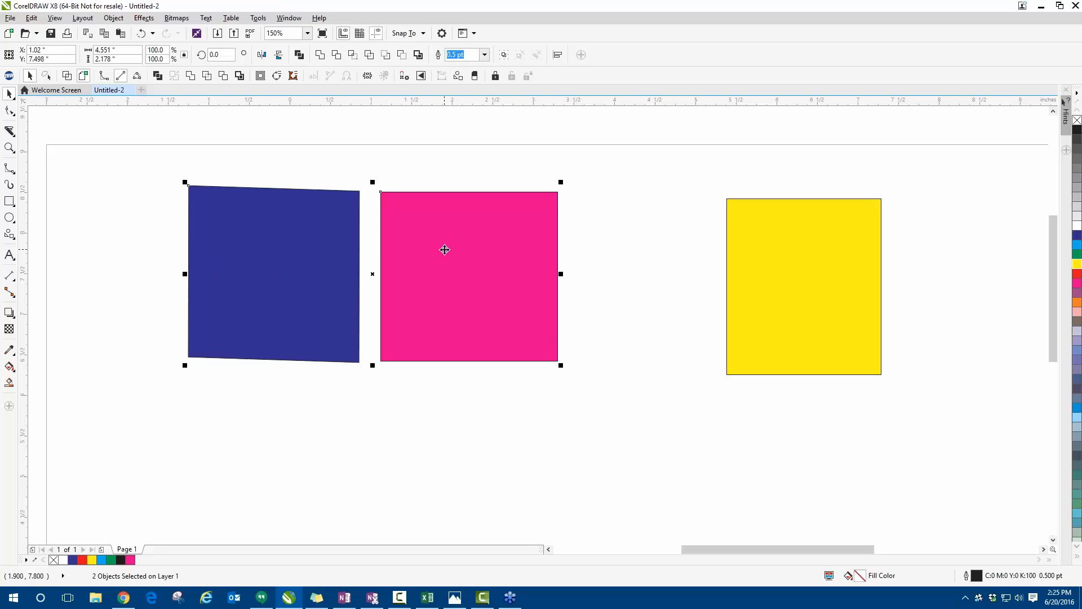
pyautogui.moveTo(444, 250); pyautogui.dragTo(301, 290)
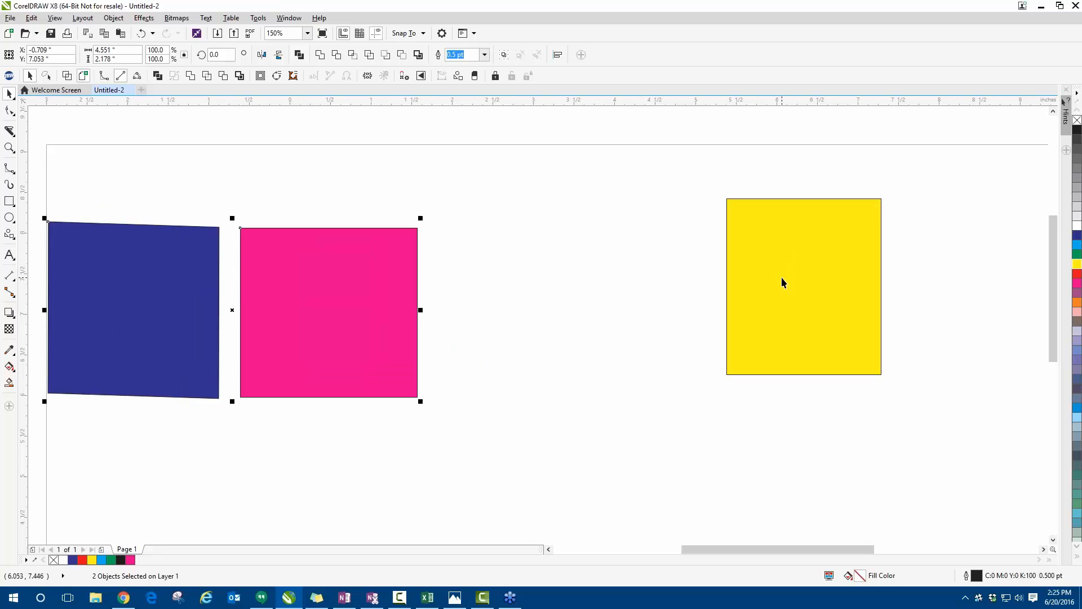
# - Add the yellow rectangle to the selection, move all three shapes slightly up and right, and deselect them
pyautogui.keyDown('shift'); pyautogui.click(783, 281); pyautogui.keyUp('shift')
pyautogui.scroll(-2, 783, 280)
pyautogui.moveTo(783, 281); pyautogui.dragTo(793, 253)
pyautogui.click(704, 316)
# - Select all three coloured shapes by enclosing them, and clear the selection
pyautogui.click(476, 286)
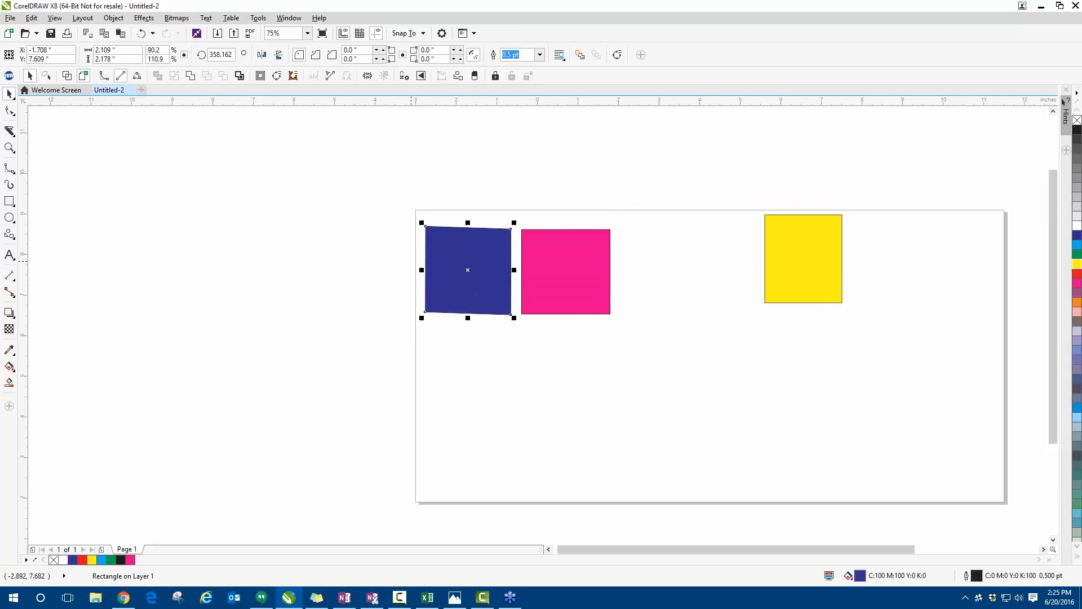
pyautogui.moveTo(354, 184); pyautogui.dragTo(954, 376)
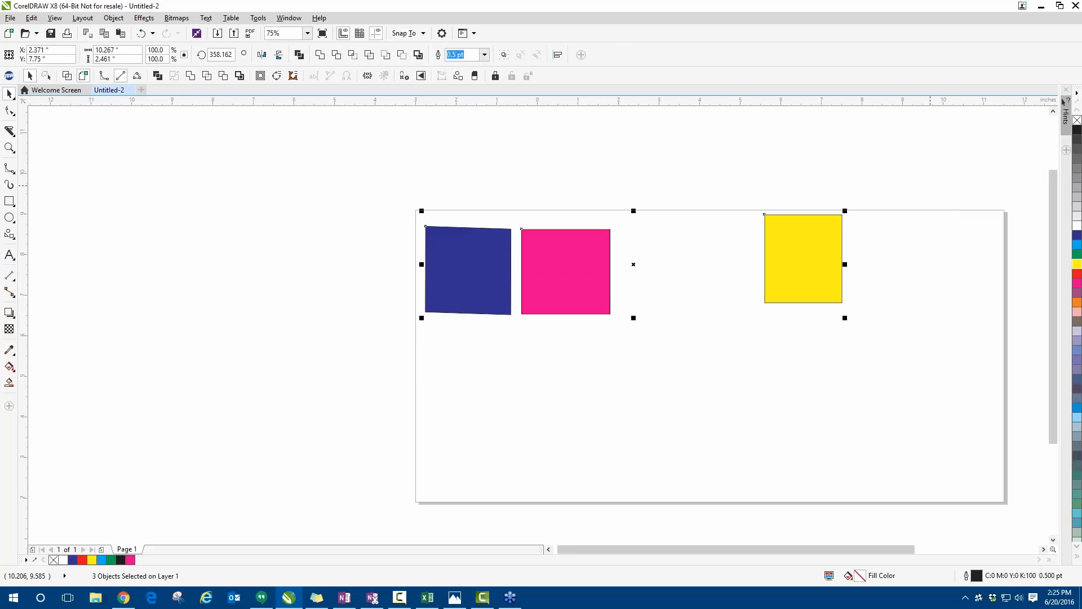
pyautogui.click(594, 380)
# - Select only the dark blue and yellow shapes together and shift them slightly left to about X 2.32, Y 7.74 inches
pyautogui.click(493, 286)
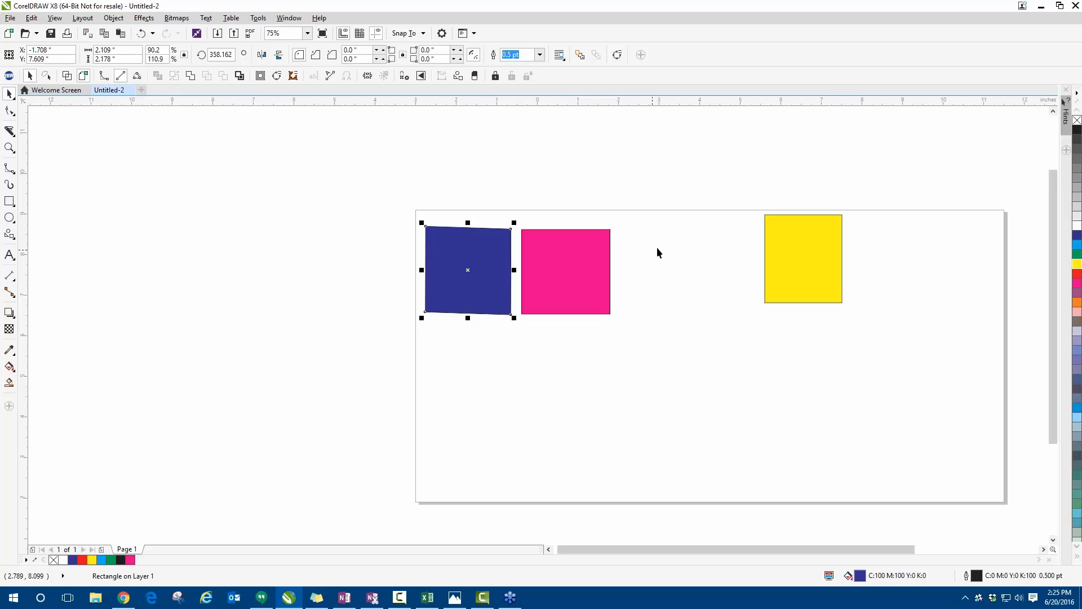
pyautogui.keyDown('shift'); pyautogui.click(776, 244); pyautogui.keyUp('shift')
pyautogui.moveTo(776, 244)
pyautogui.mouseDown()
pyautogui.moveTo(783, 150)
pyautogui.moveTo(775, 248)
pyautogui.mouseUp()
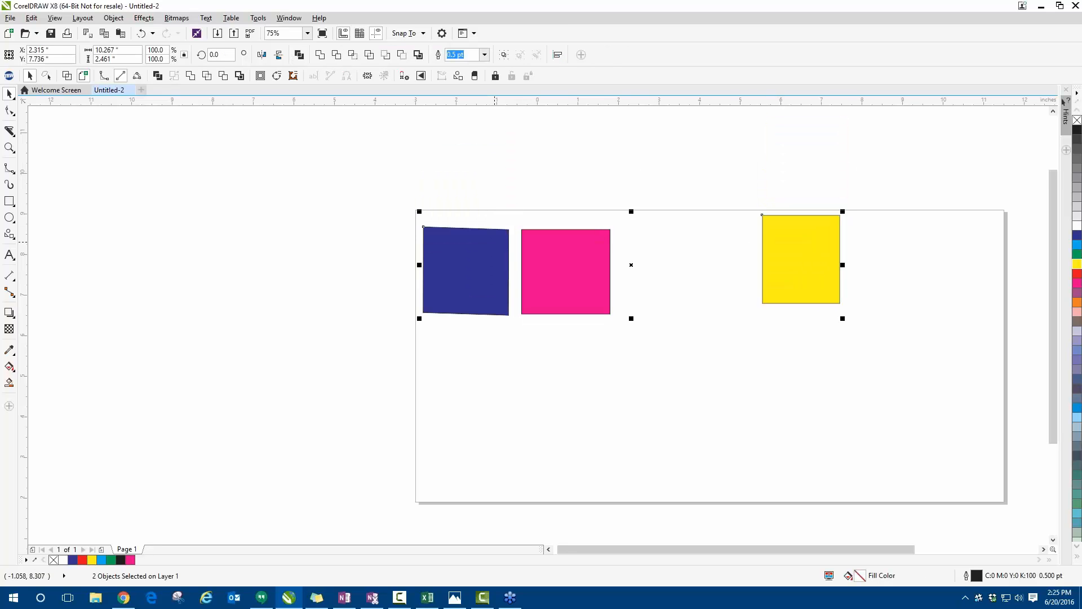
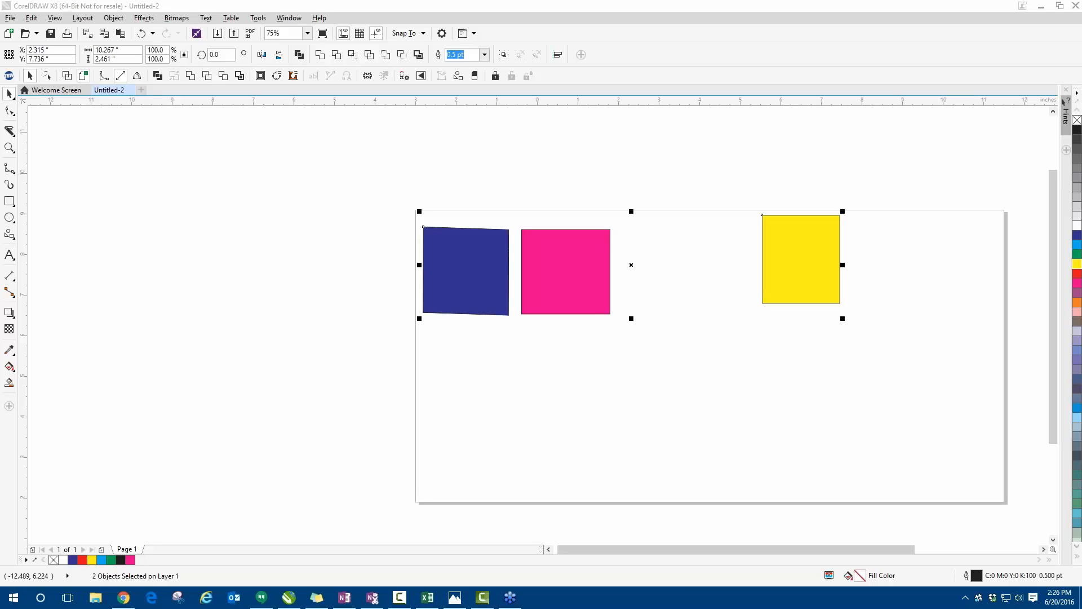
# - Select the dark blue and pink shapes together by enclosing them, and delete both from the page
pyautogui.click(273, 215)
pyautogui.moveTo(293, 176); pyautogui.dragTo(637, 391)
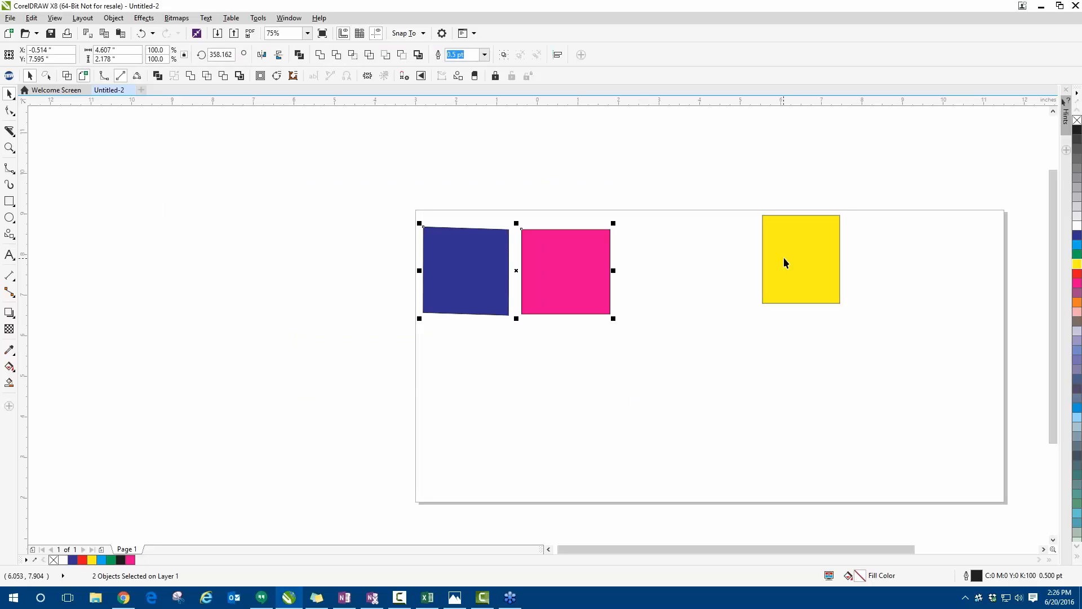
pyautogui.press('Delete')
# - Move the yellow rectangle to the page's upper-left corner, at about X -1.92, Y 7.95 inches
pyautogui.moveTo(804, 263); pyautogui.dragTo(450, 276)
pyautogui.scroll(-2, 395, 273)
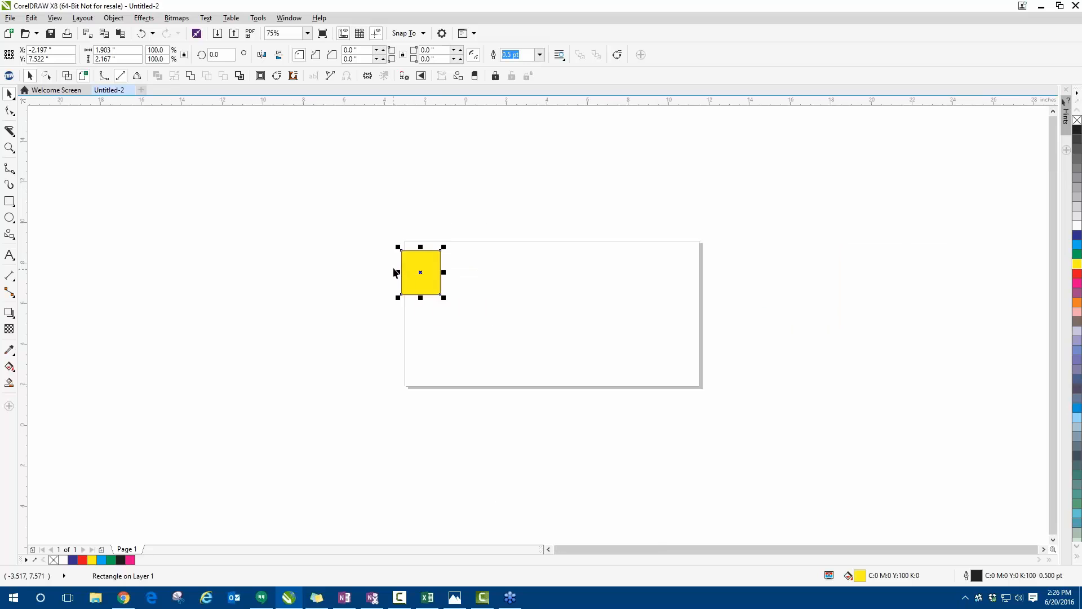
pyautogui.scroll(3, 464, 270)
pyautogui.moveTo(242, 276); pyautogui.dragTo(272, 269)
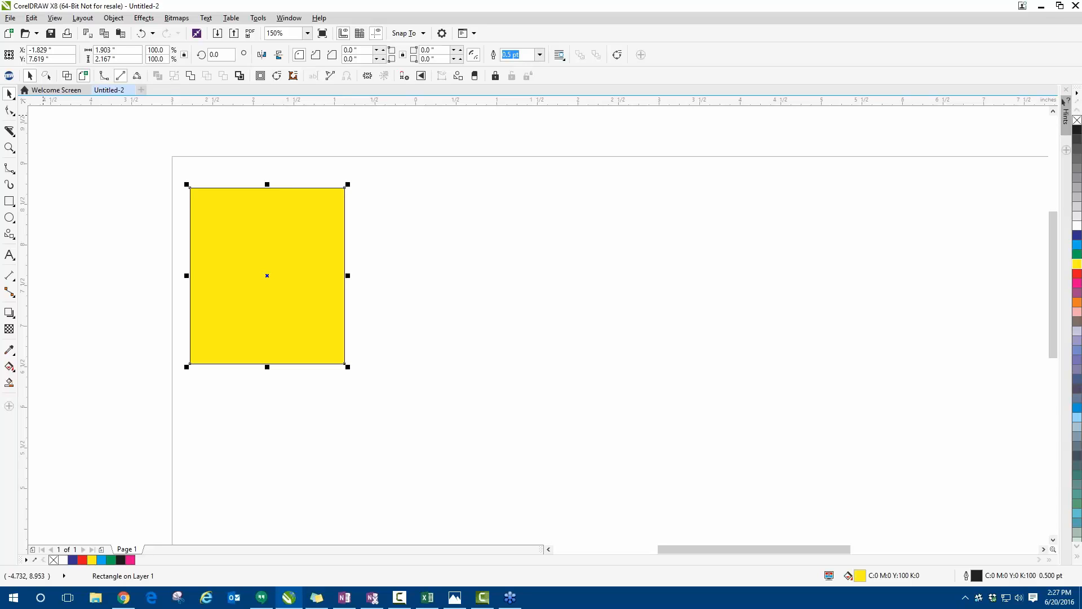
pyautogui.moveTo(210, 201); pyautogui.dragTo(203, 175)
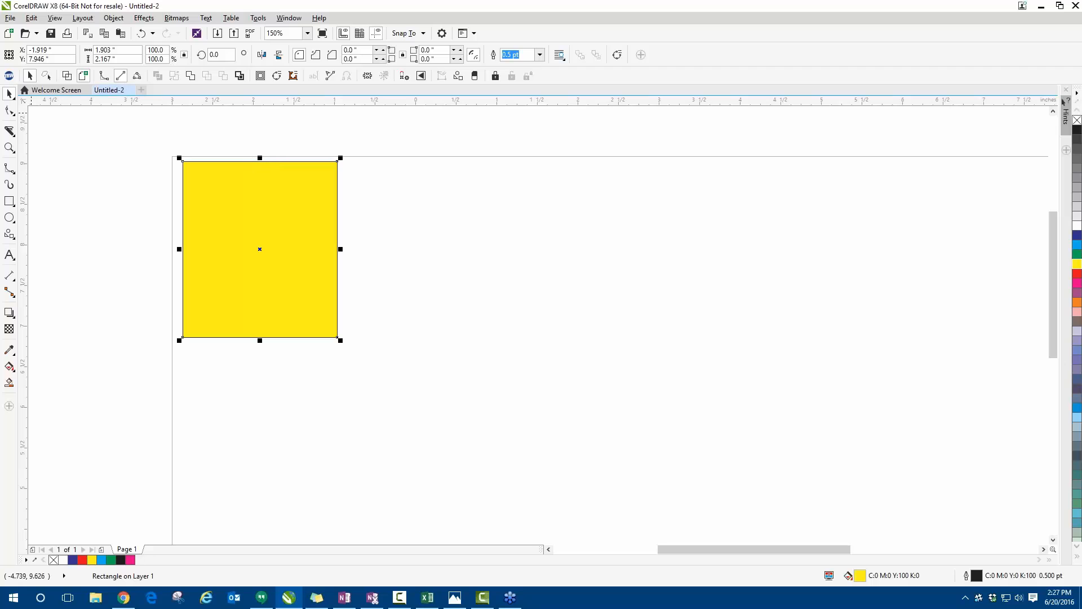
# - Round the yellow rectangle's corners with the Shape tool to about 0.271 inches and change them to scalloped corners
pyautogui.click(9, 111)
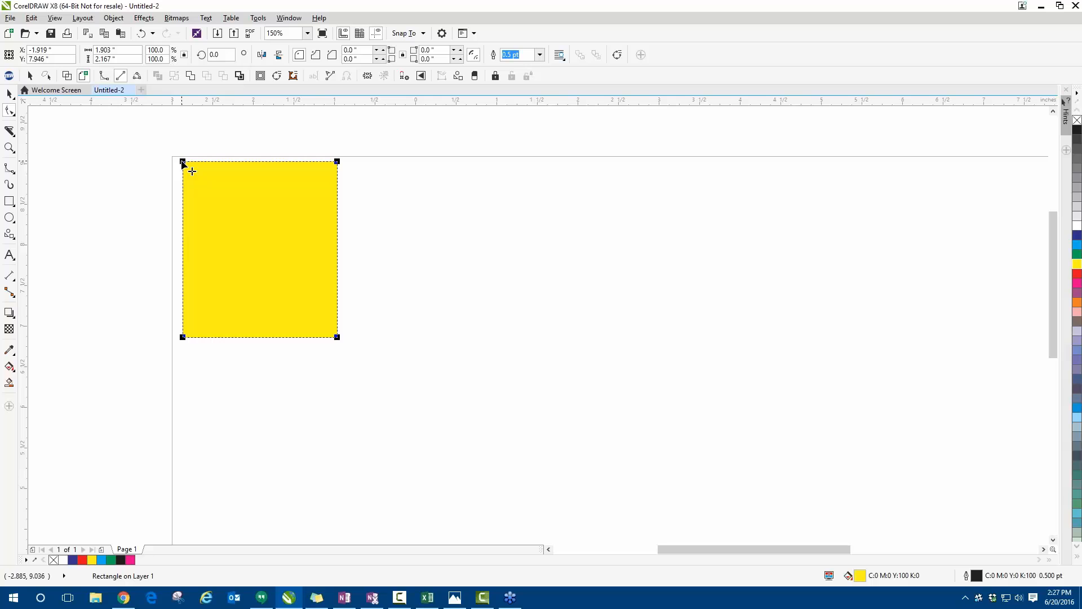
pyautogui.moveTo(182, 163)
pyautogui.mouseDown()
pyautogui.moveTo(206, 158)
pyautogui.moveTo(202, 169)
pyautogui.mouseUp()
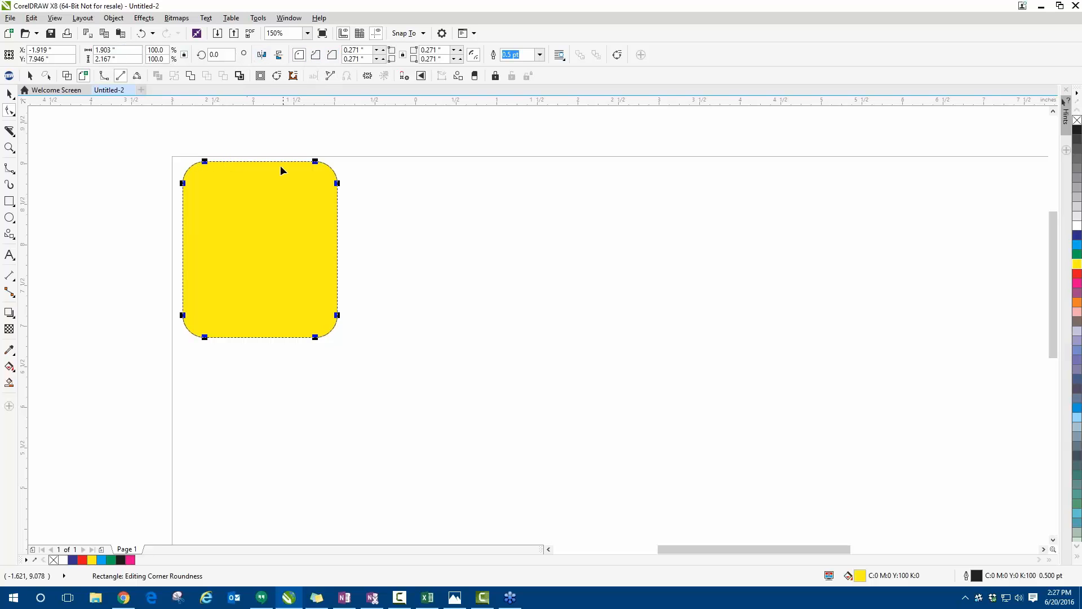
pyautogui.click(315, 55)
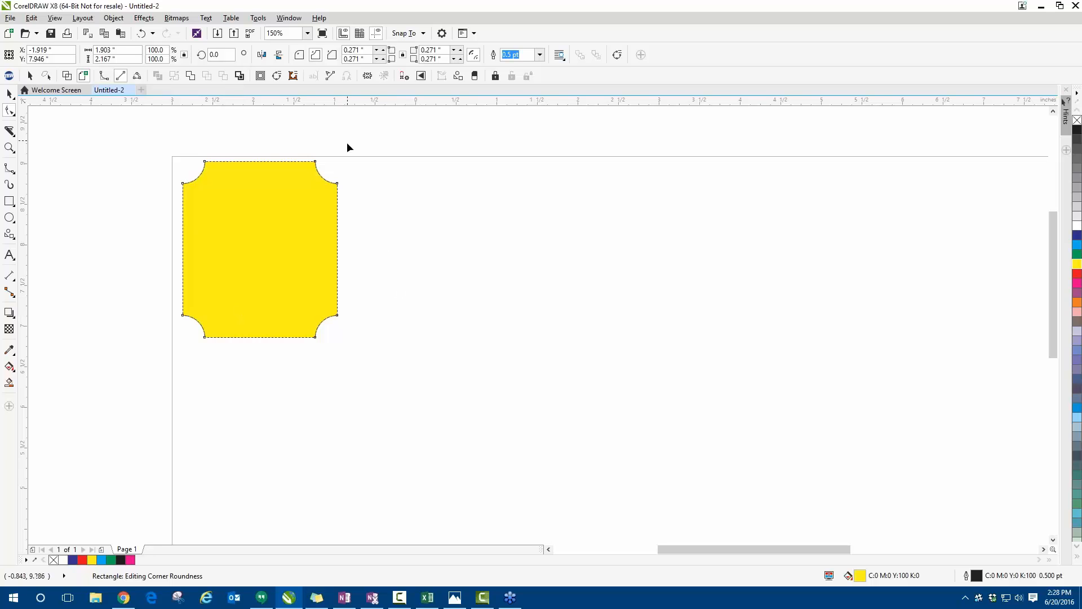
# - Undo the corner changes on the yellow rectangle and delete it
pyautogui.hotkey('ctrl', 'z')
pyautogui.hotkey('ctrl', 'z')
pyautogui.hotkey('ctrl', 'z')
pyautogui.click(9, 93)
pyautogui.press('Delete')
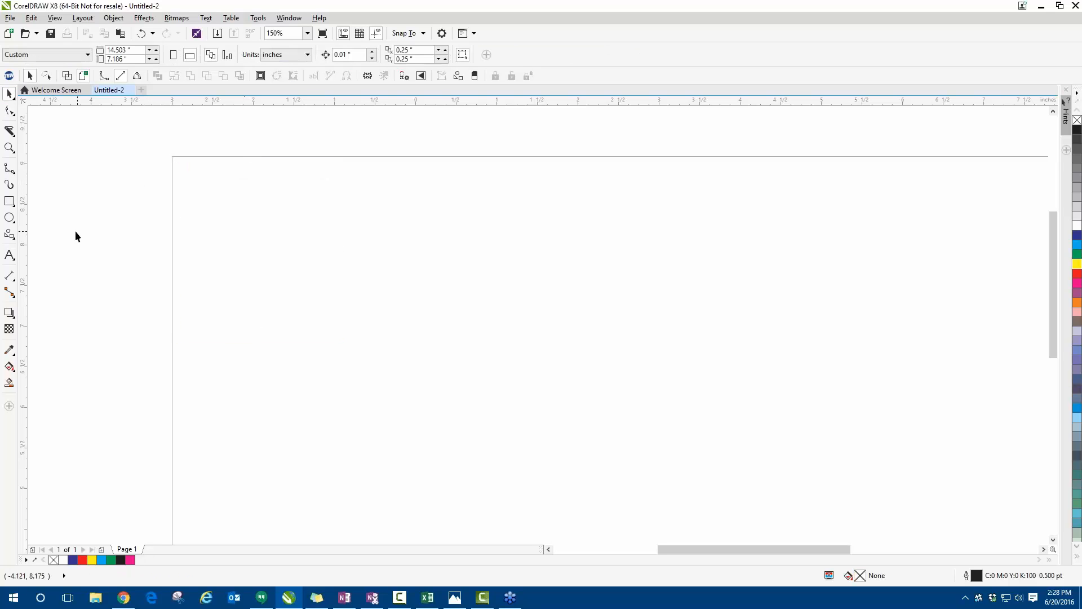
# - Draw a rectangle about 2.19 by 1.54 inches near the page's upper-left corner, fill it with cyan and remove its outline
pyautogui.click(9, 202)
pyautogui.moveTo(207, 181); pyautogui.dragTo(390, 310)
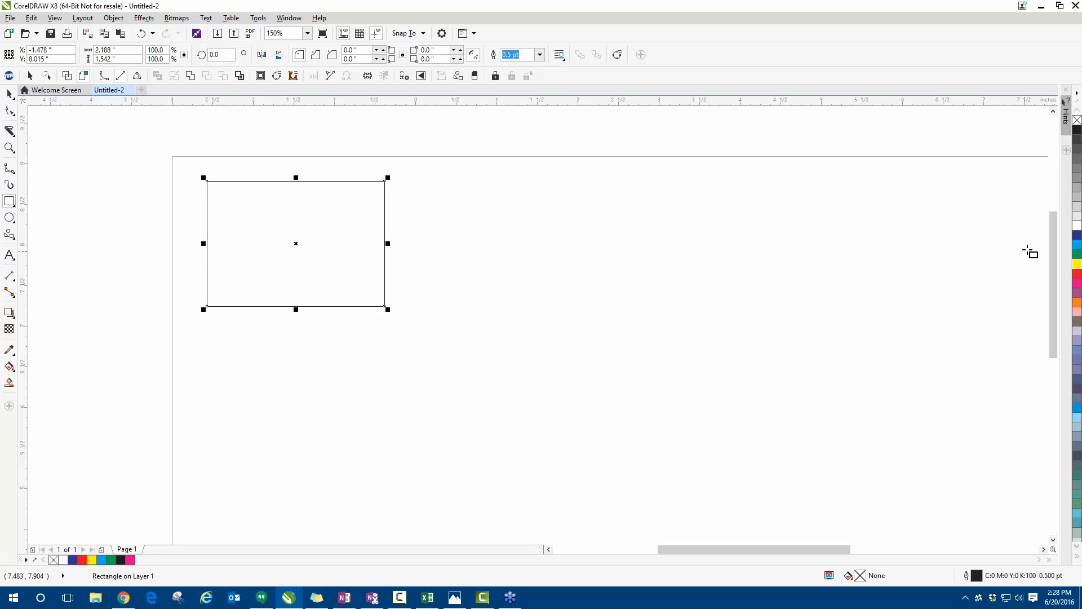
pyautogui.click(1077, 244)
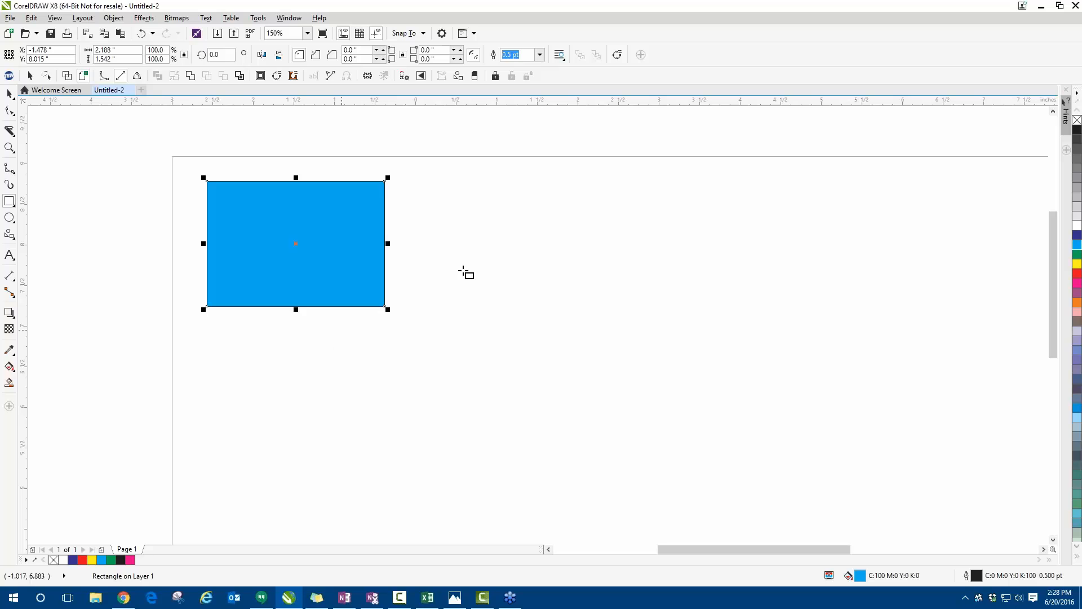
pyautogui.rightClick(1078, 120)
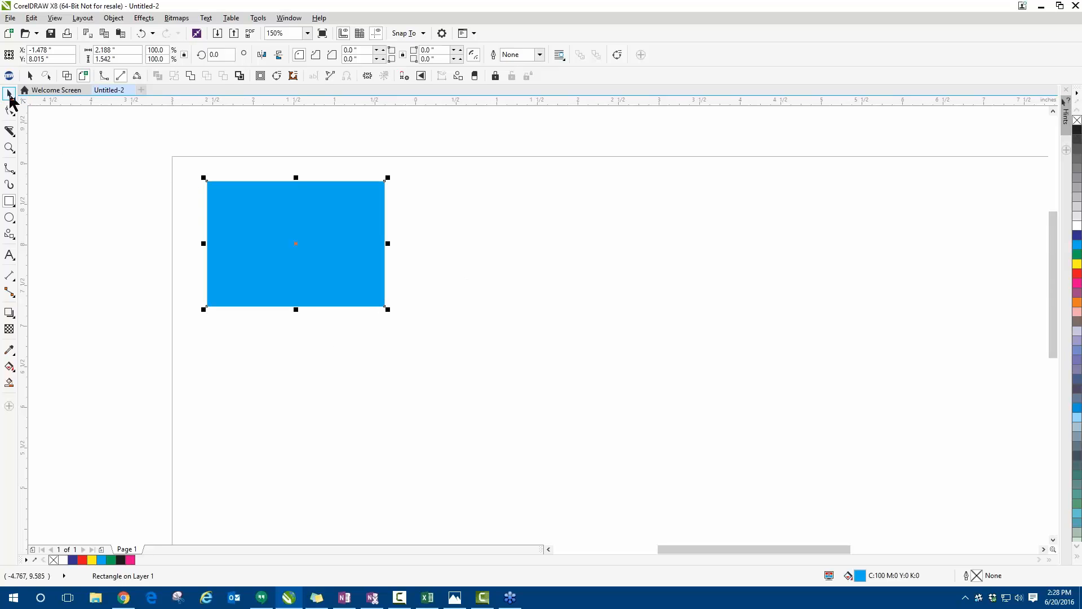
pyautogui.click(9, 94)
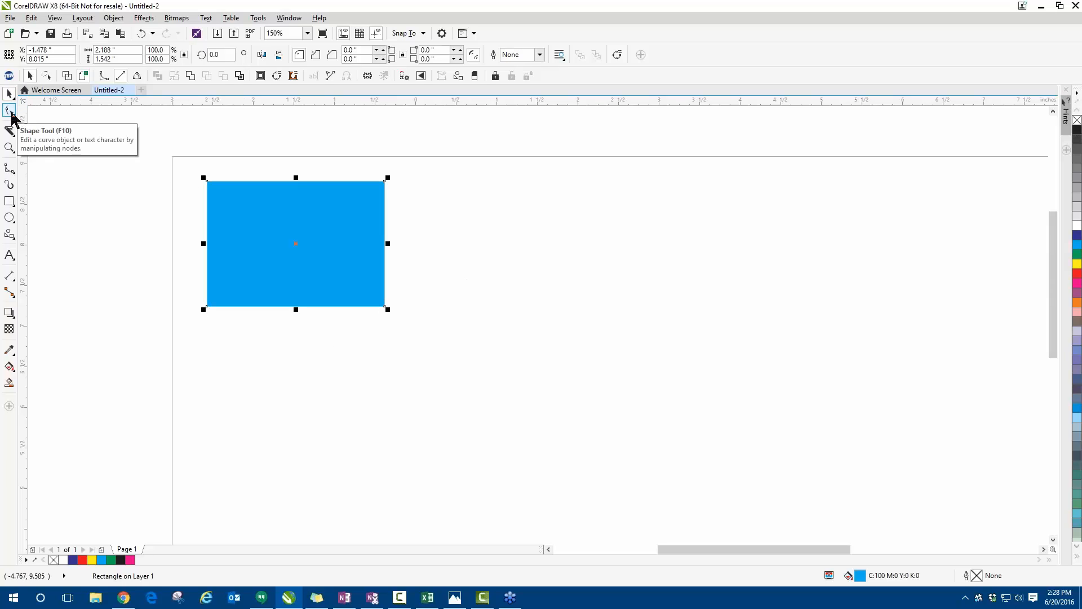
# - Round the cyan rectangle's corners to about 0.257 inches, try the chamfered style, and finish with scalloped corners
pyautogui.click(10, 111)
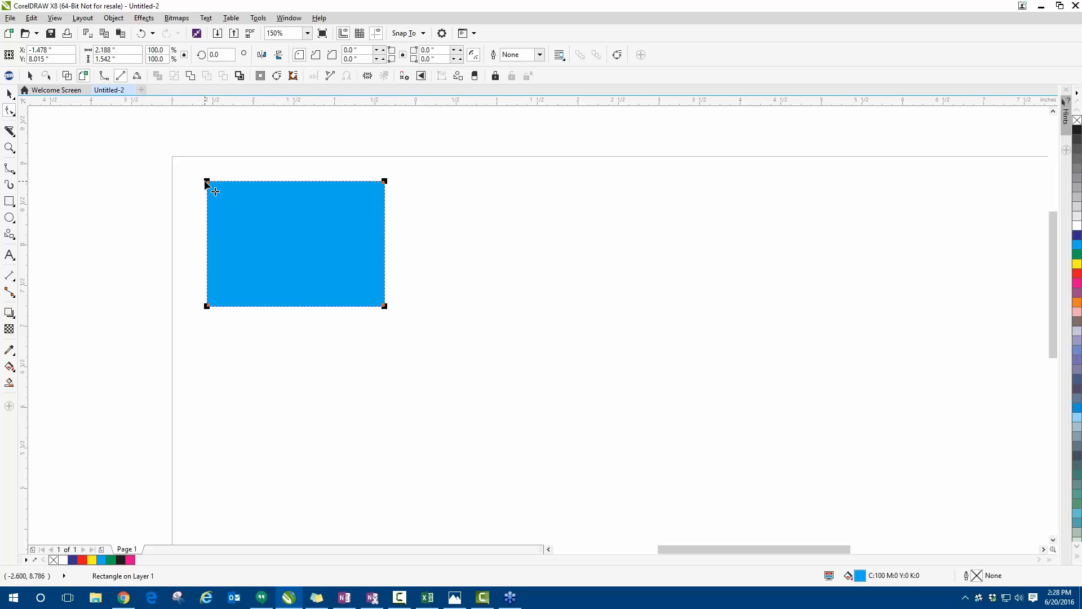
pyautogui.moveTo(207, 182); pyautogui.dragTo(227, 190)
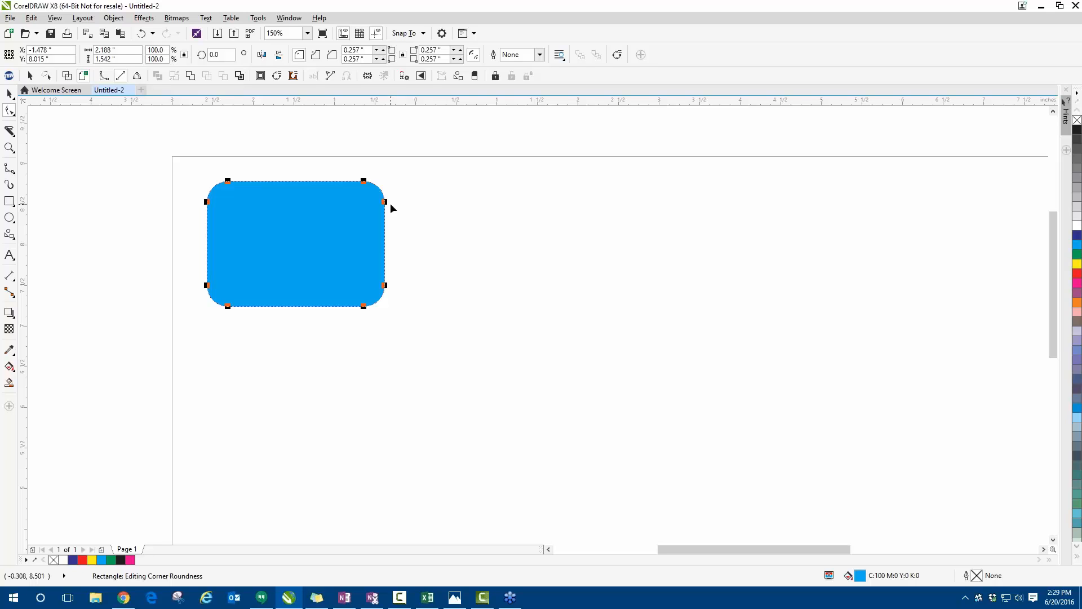
pyautogui.click(333, 54)
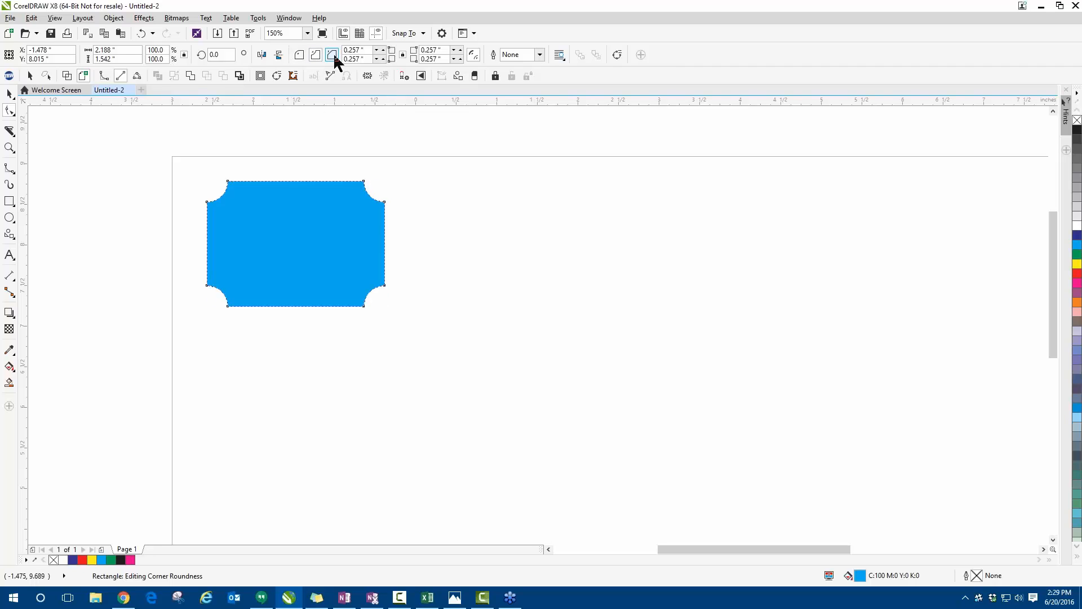
pyautogui.click(316, 55)
pyautogui.click(316, 55)
pyautogui.click(332, 55)
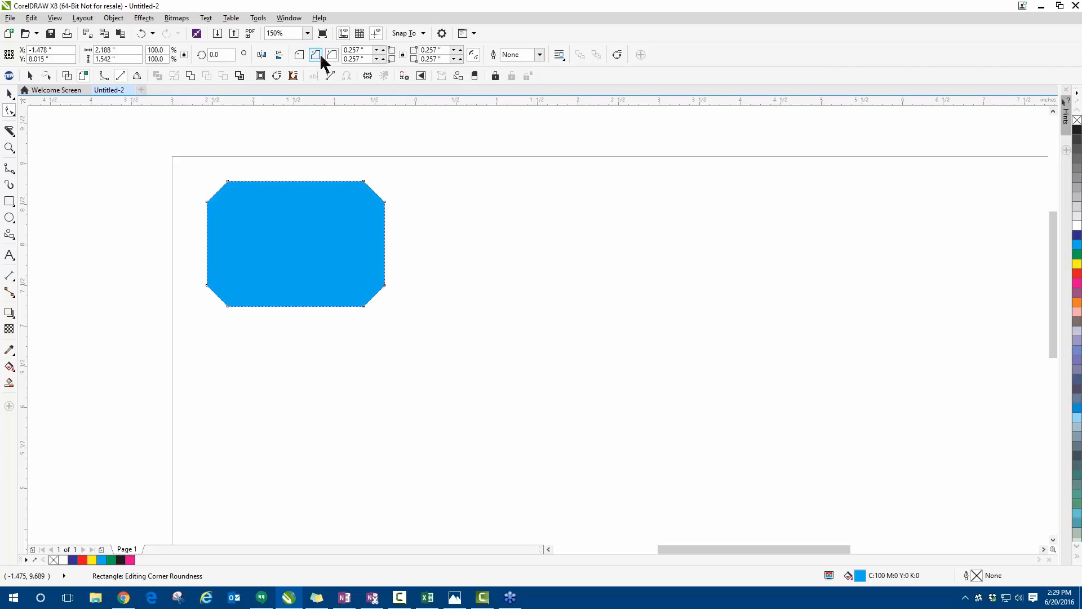
pyautogui.click(316, 55)
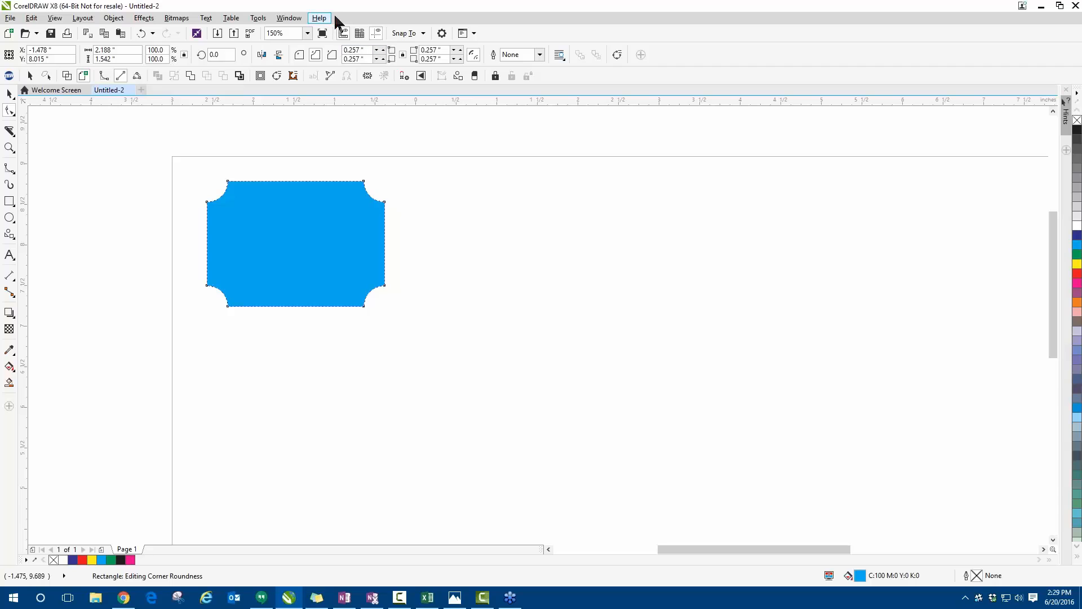
pyautogui.click(9, 93)
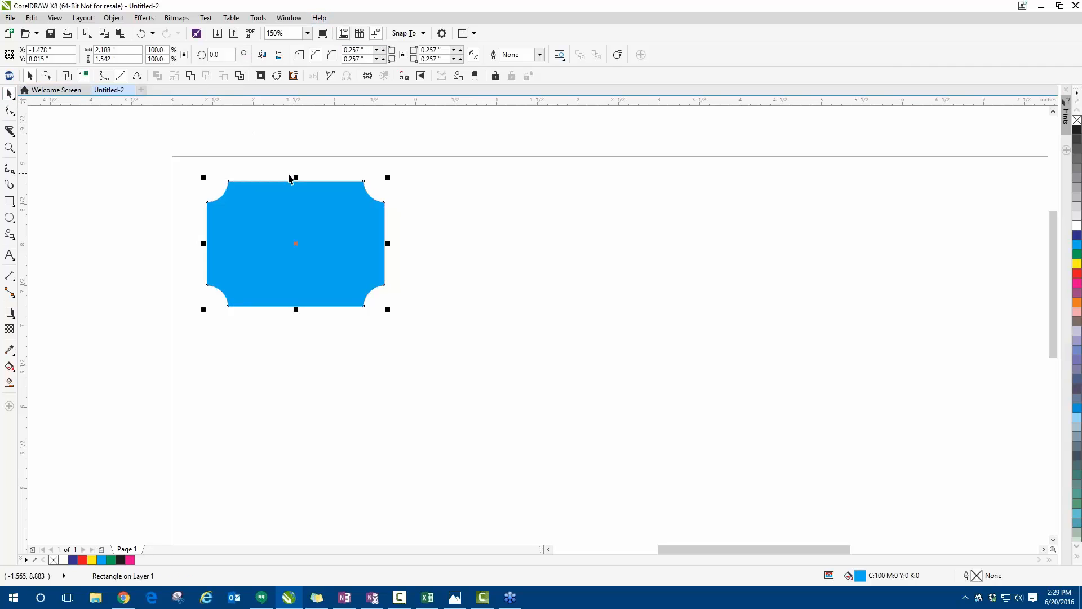
# - Shift the scalloped cyan rectangle slightly right and down to about X -1.315, Y 7.998 inches
pyautogui.scroll(1, 281, 175)
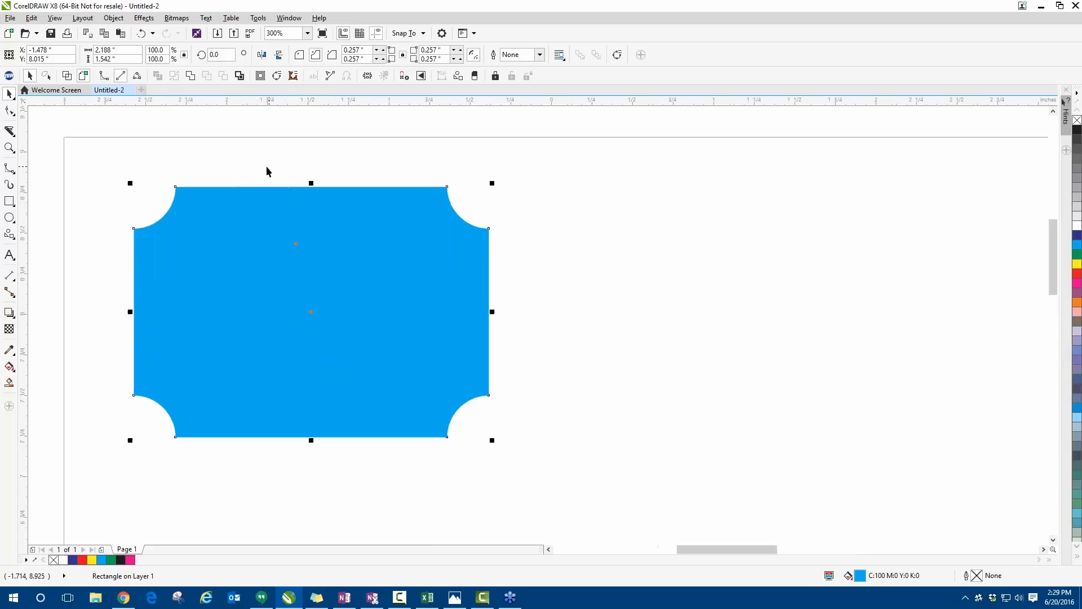
pyautogui.click(14, 115)
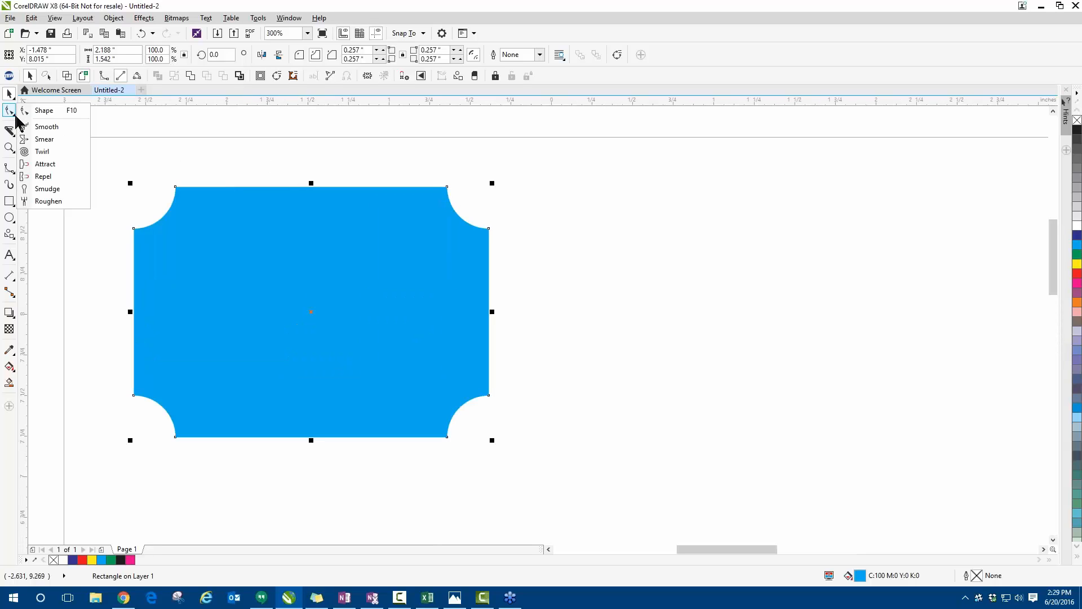
pyautogui.click(232, 126)
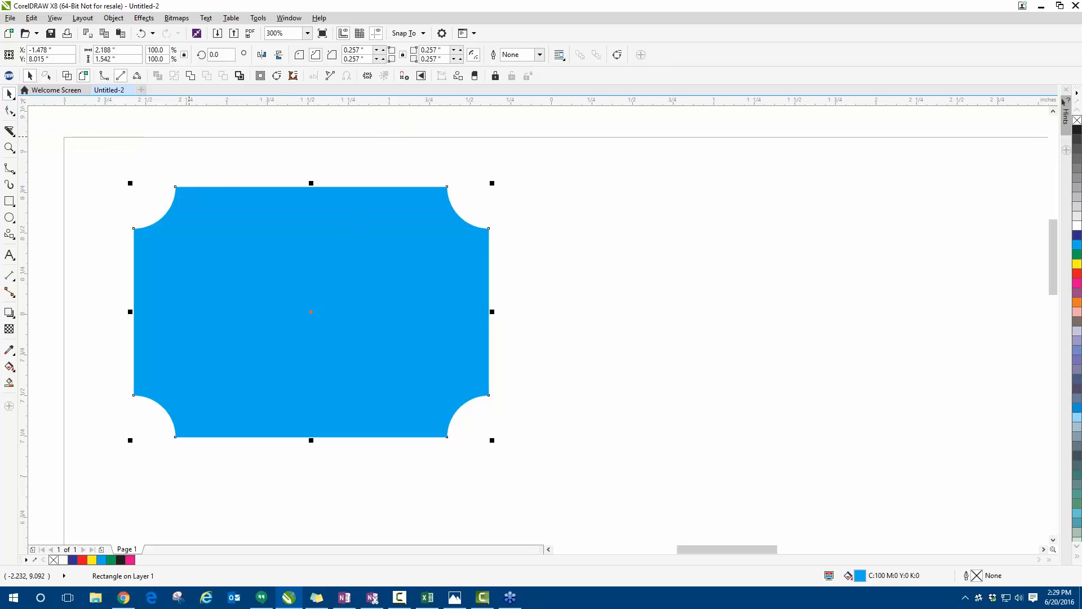
pyautogui.moveTo(197, 197); pyautogui.dragTo(229, 207)
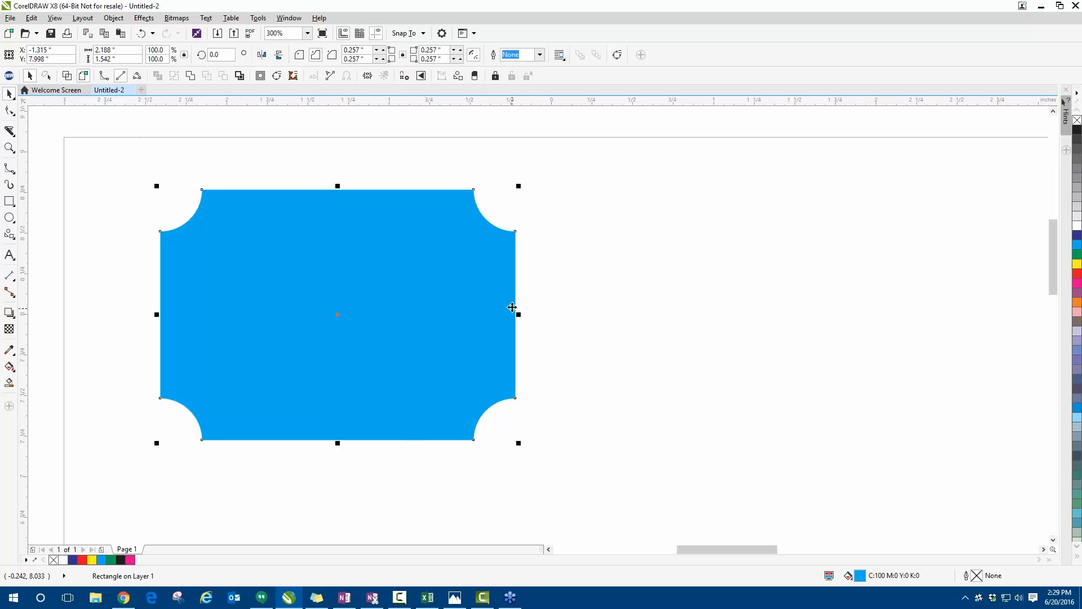
# - Convert the scalloped cyan rectangle to curves
pyautogui.click(144, 18)
pyautogui.moveTo(123, 21)
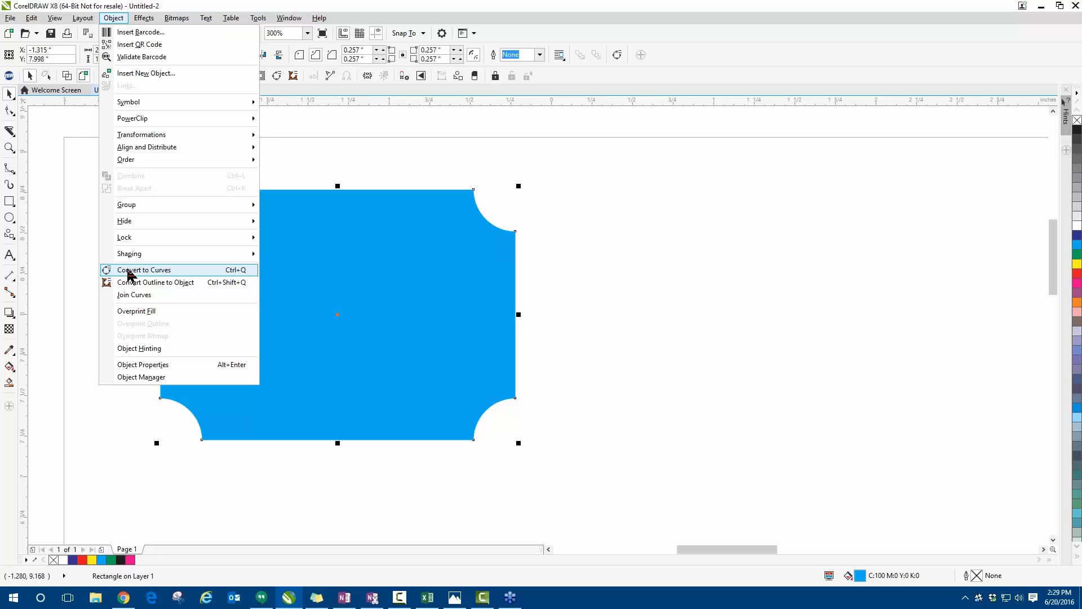
pyautogui.click(165, 270)
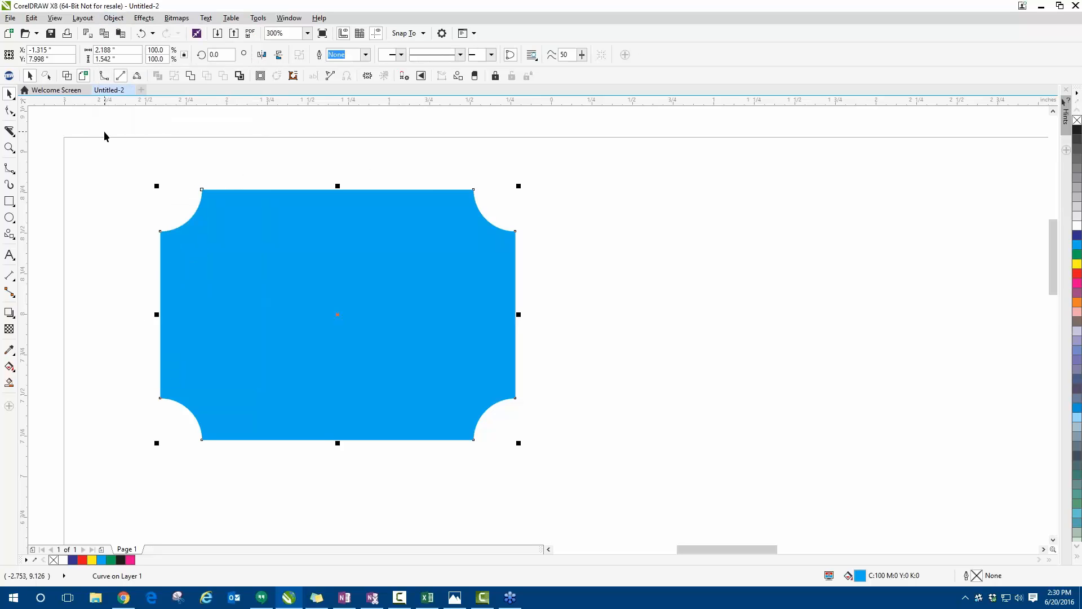
# - Move the two nodes at the ends of the cyan shape's top edge upward and inward with the Shape tool
pyautogui.click(11, 111)
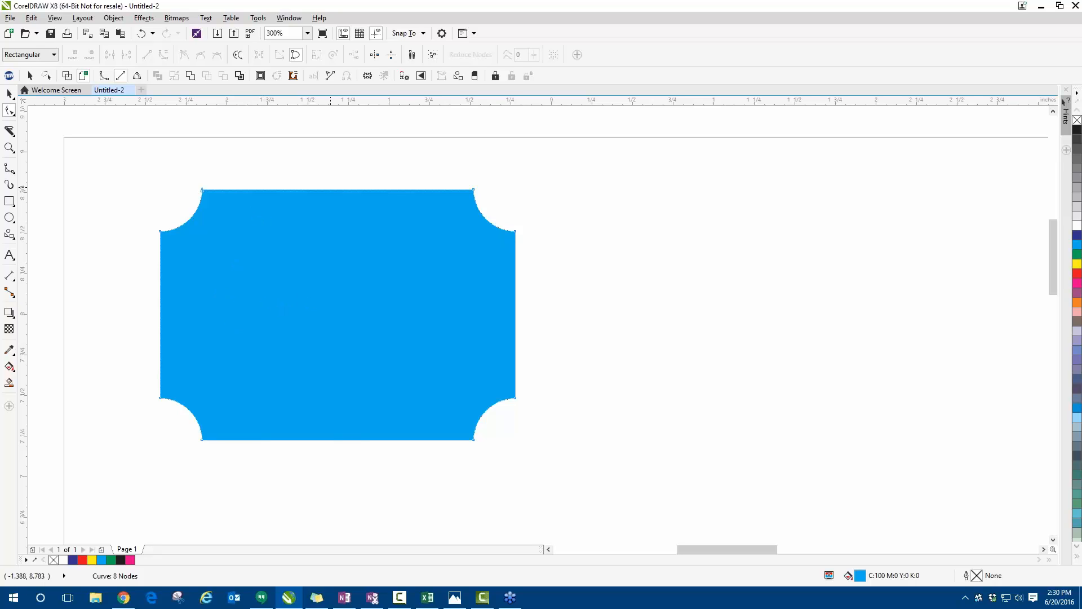
pyautogui.moveTo(473, 189); pyautogui.dragTo(433, 150)
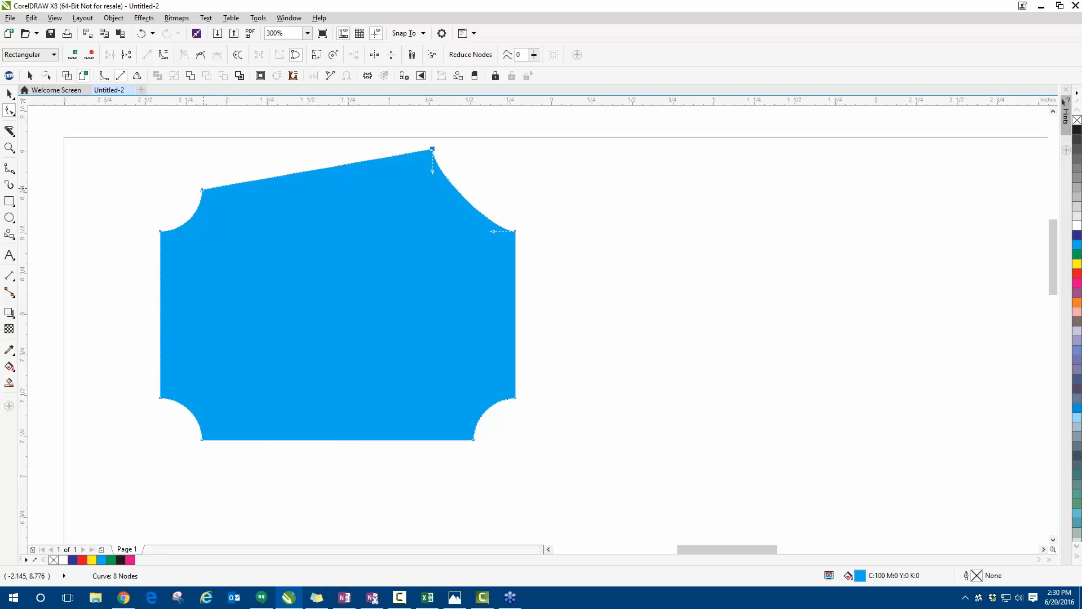
pyautogui.moveTo(202, 190); pyautogui.dragTo(212, 152)
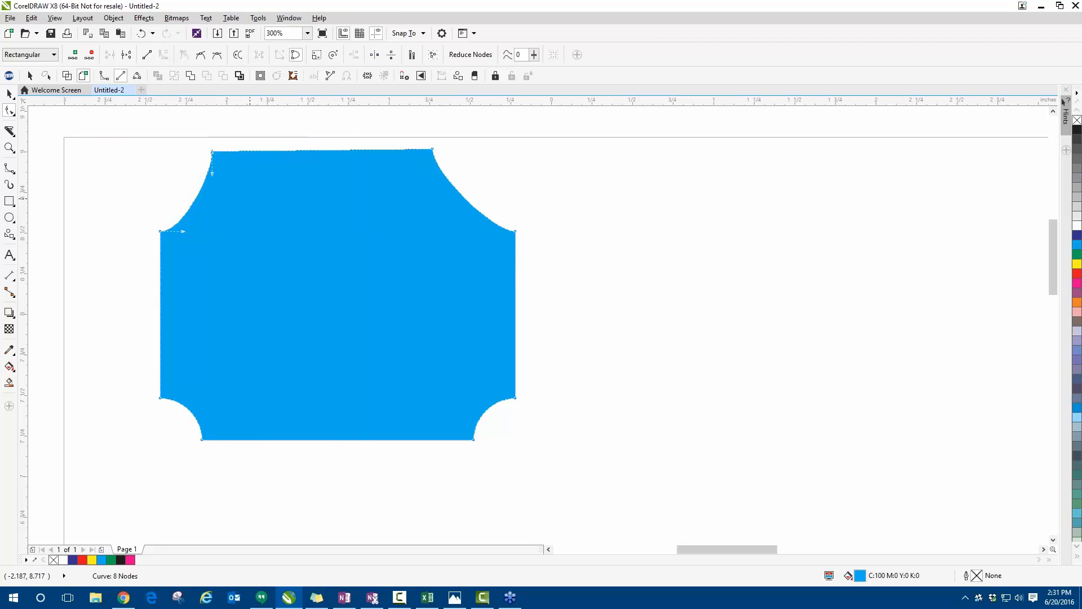
# - Reshape the cyan shape's upper-left concave curve into a deep notch by pulling the control handle of the left edge's upper node inward
pyautogui.scroll(2, 193, 164)
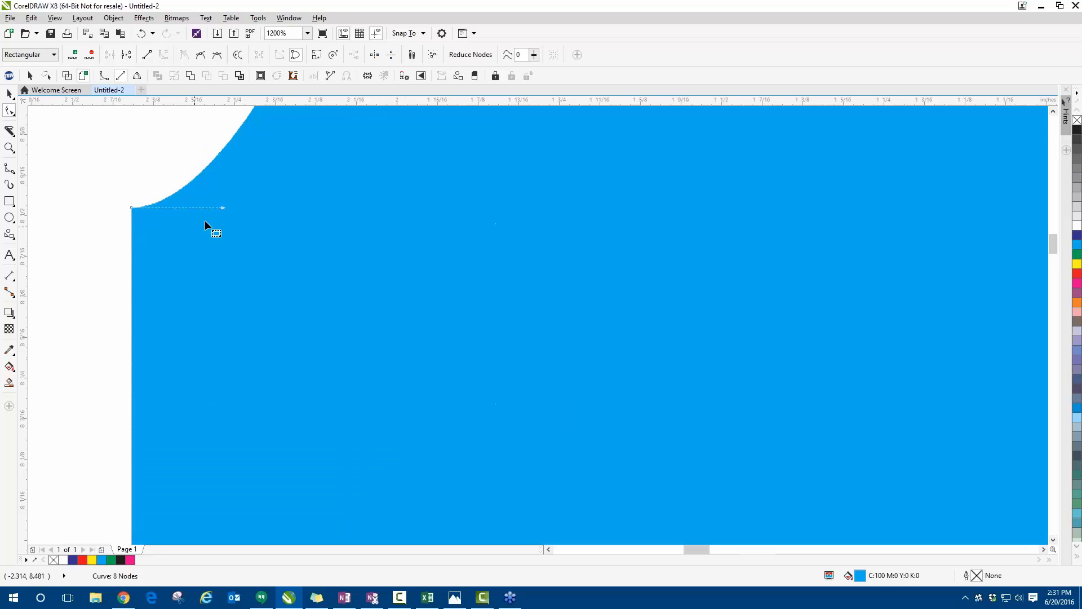
pyautogui.moveTo(224, 208); pyautogui.dragTo(436, 470)
pyautogui.scroll(-2, 297, 359)
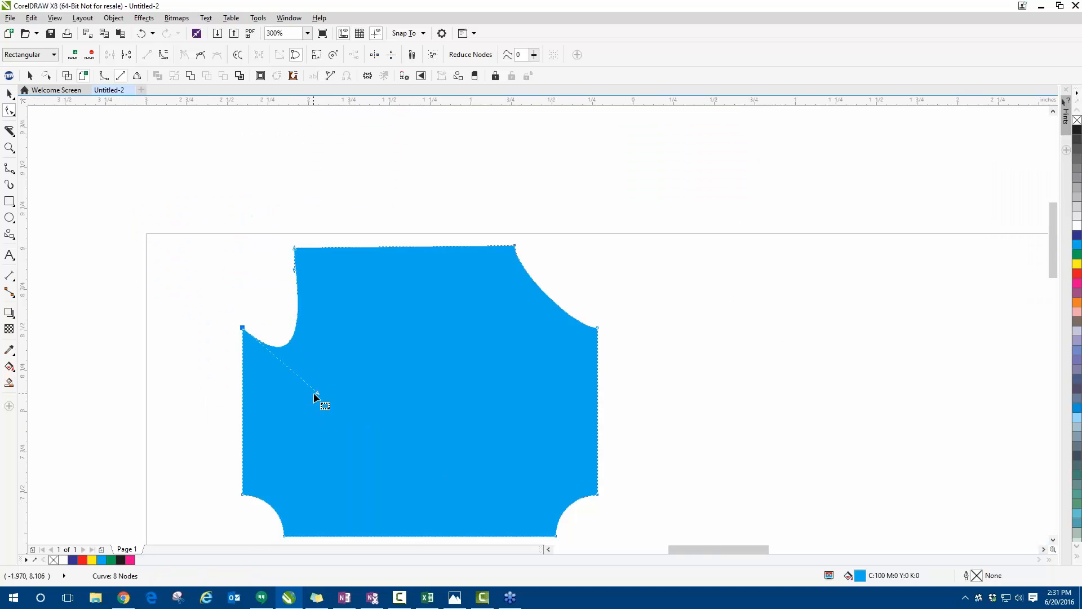
pyautogui.moveTo(315, 393); pyautogui.dragTo(411, 443)
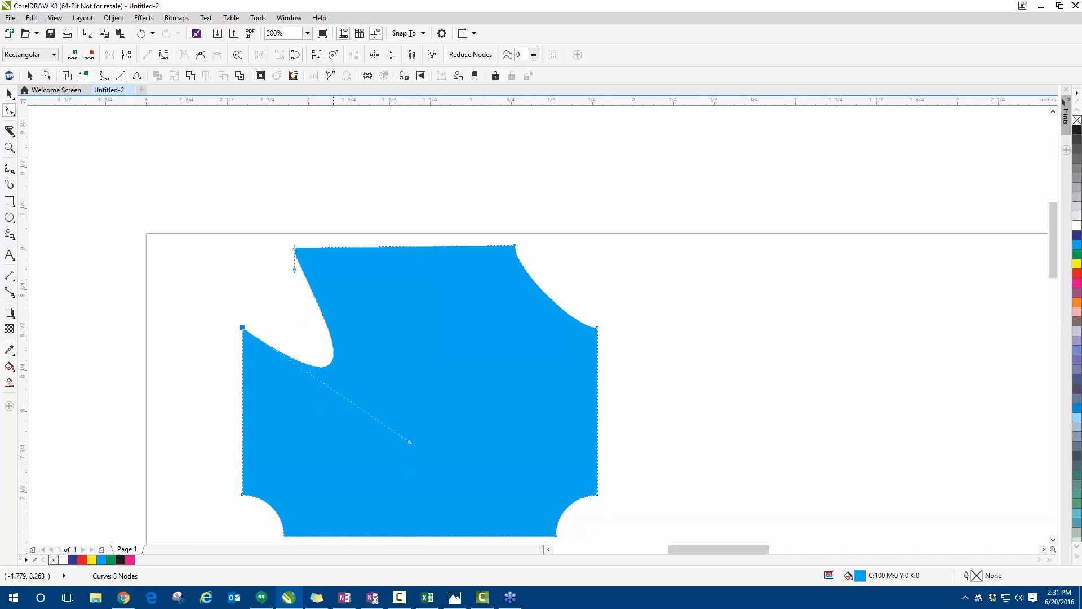
pyautogui.scroll(-2, 265, 210)
pyautogui.scroll(2, 297, 359)
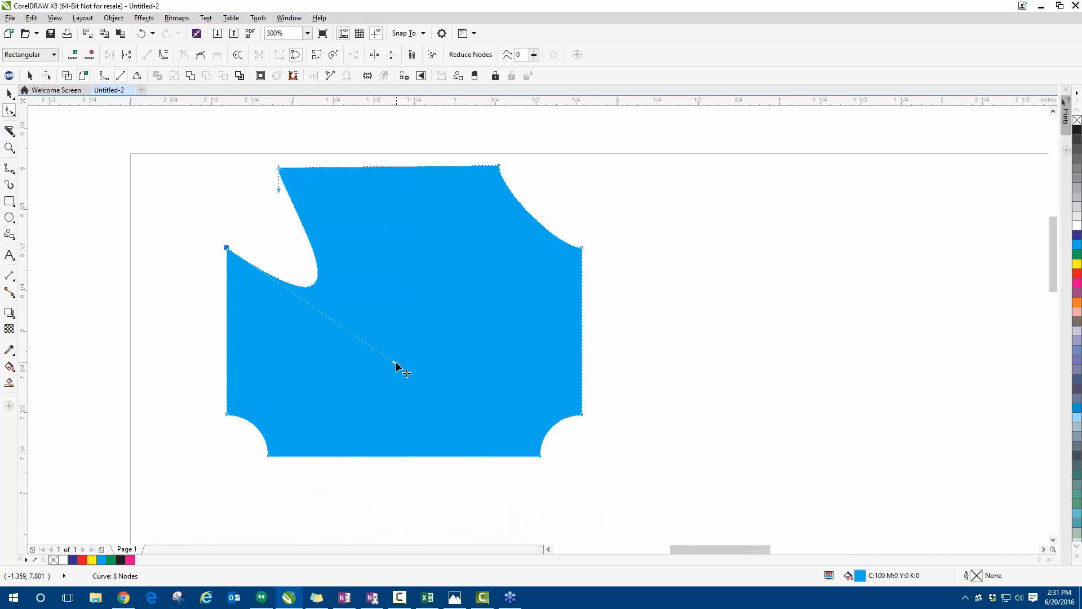
pyautogui.moveTo(393, 363); pyautogui.dragTo(296, 374)
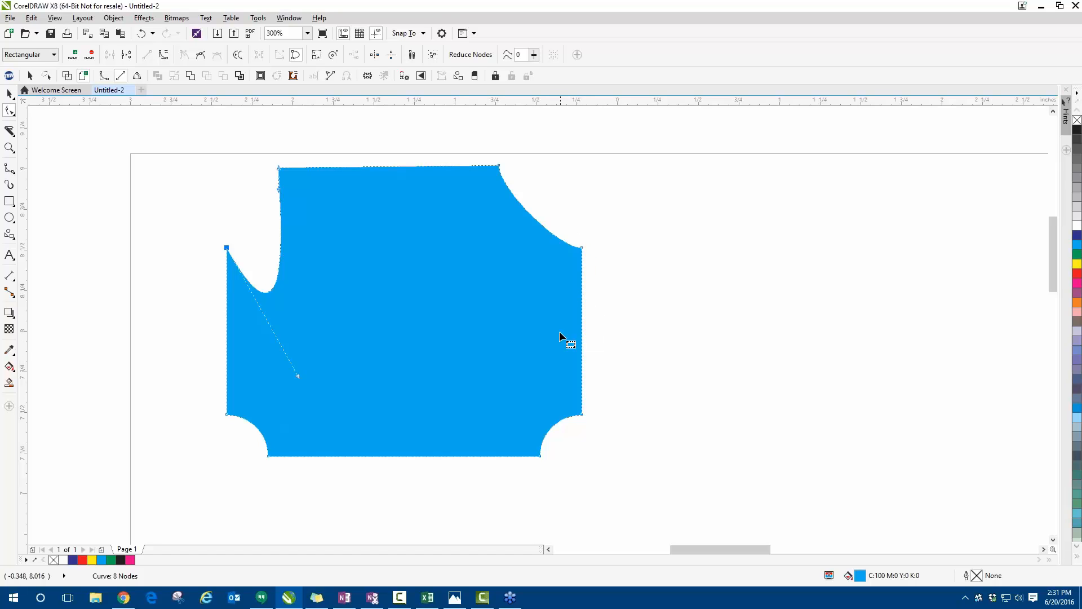
# - Add a node midway along the cyan shape's right edge and pull it outward to form a point
pyautogui.doubleClick(582, 327)
pyautogui.scroll(3, 600, 327)
pyautogui.moveTo(539, 303); pyautogui.dragTo(749, 306)
pyautogui.scroll(-1, 525, 341)
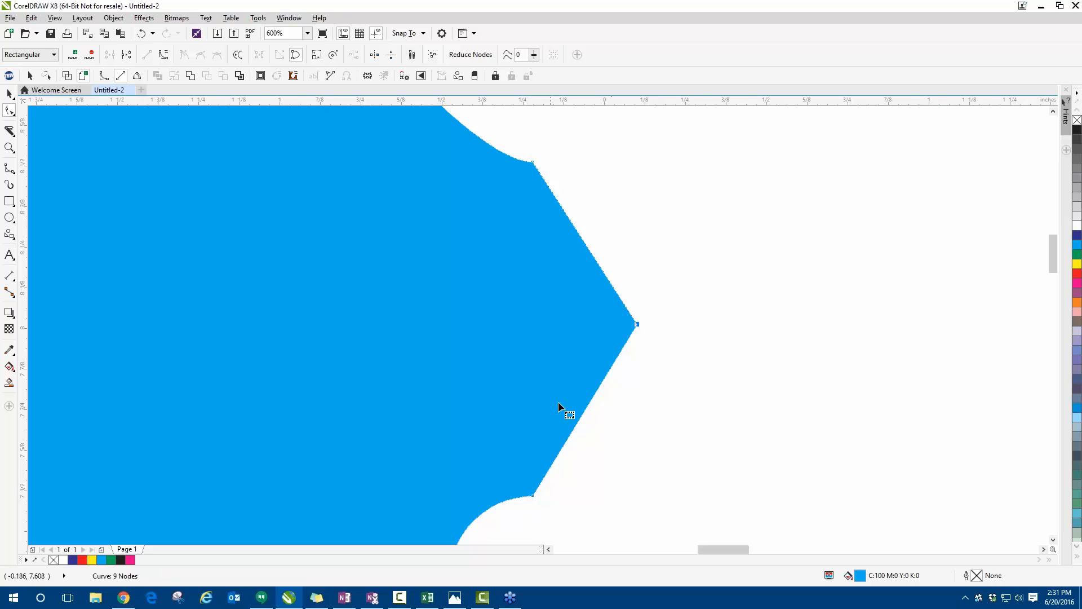
pyautogui.scroll(-2, 569, 320)
pyautogui.scroll(1, 570, 319)
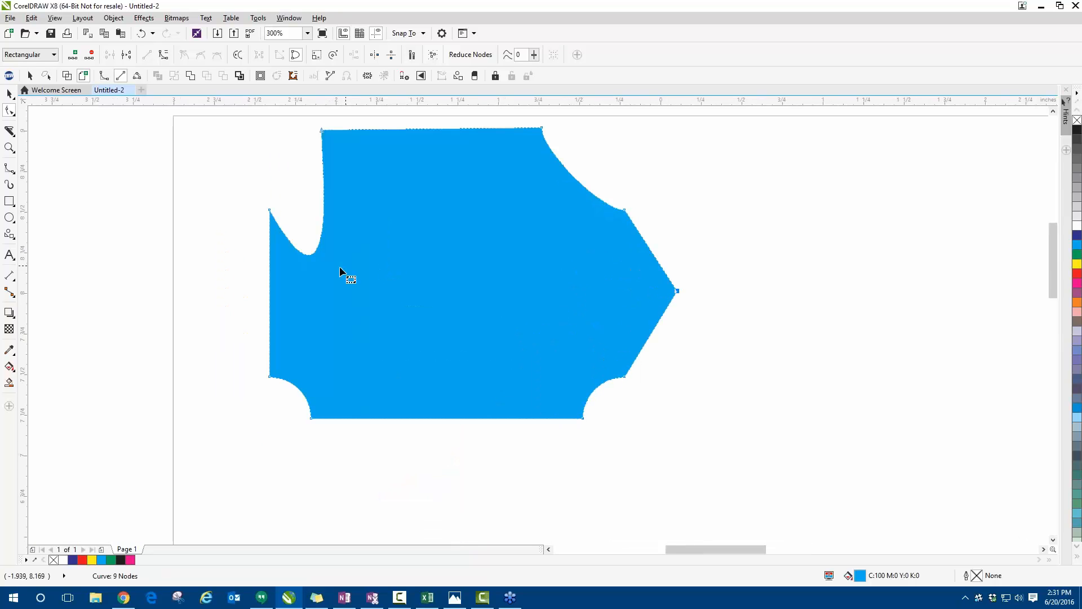
# - Add a node midway along the cyan shape's straight left edge and pull it outward to form a point
pyautogui.scroll(1, 270, 289)
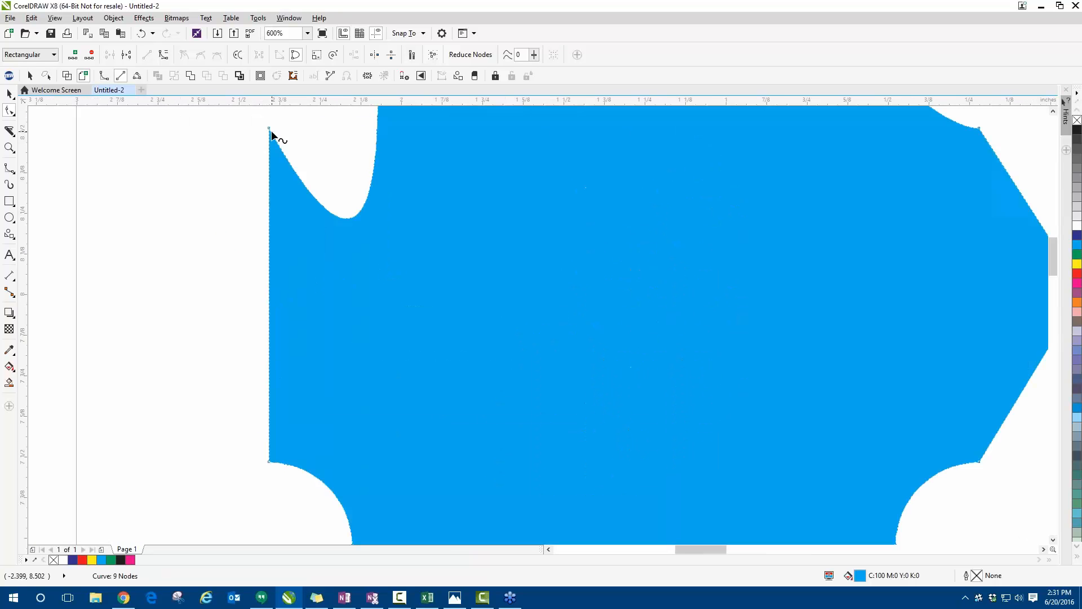
pyautogui.scroll(-1, 257, 327)
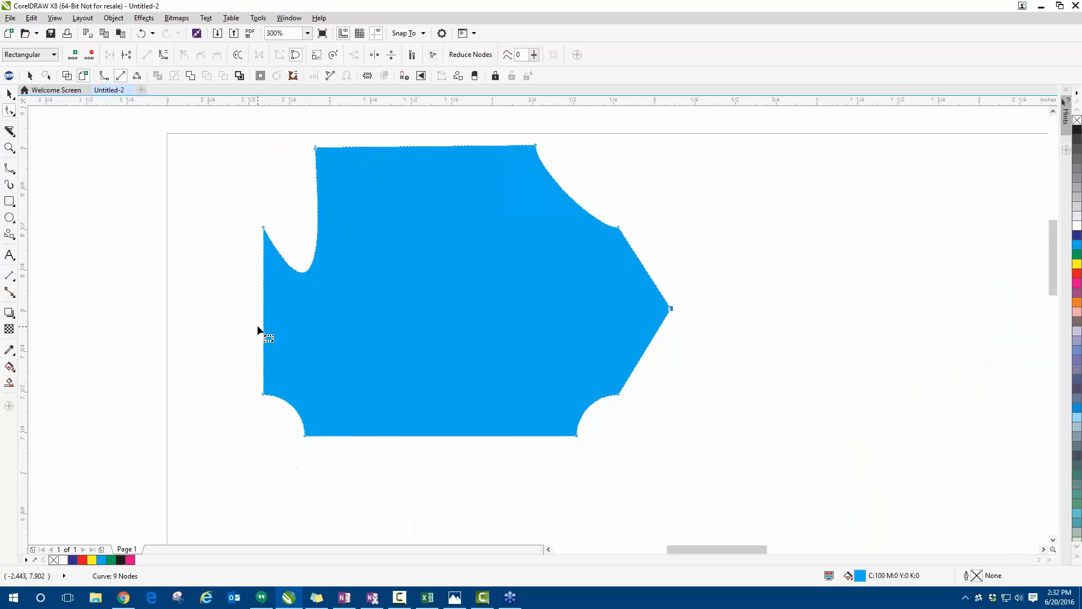
pyautogui.click(263, 324)
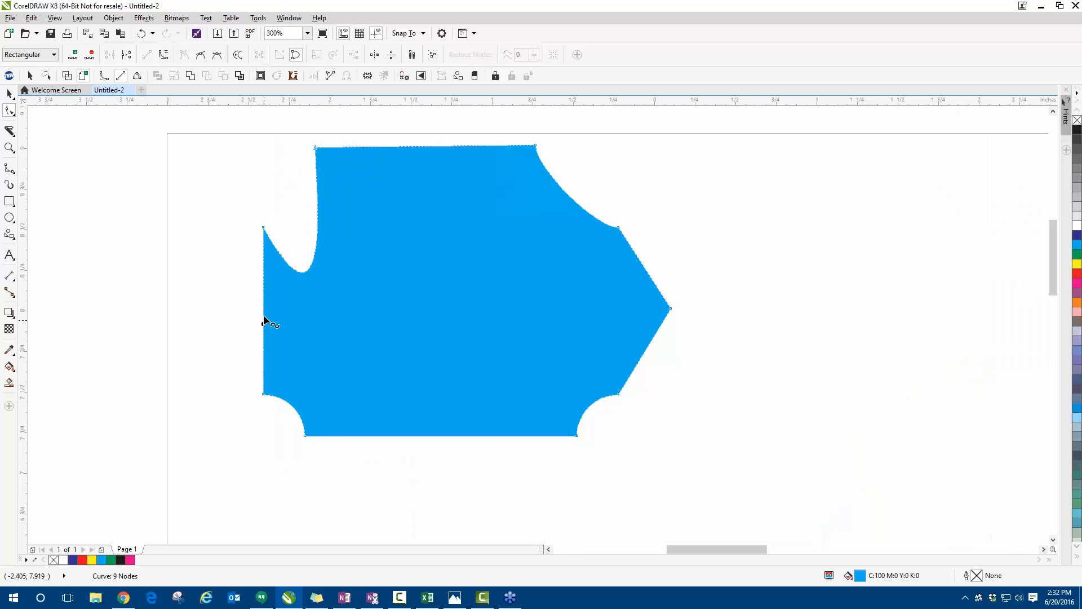
pyautogui.click(72, 55)
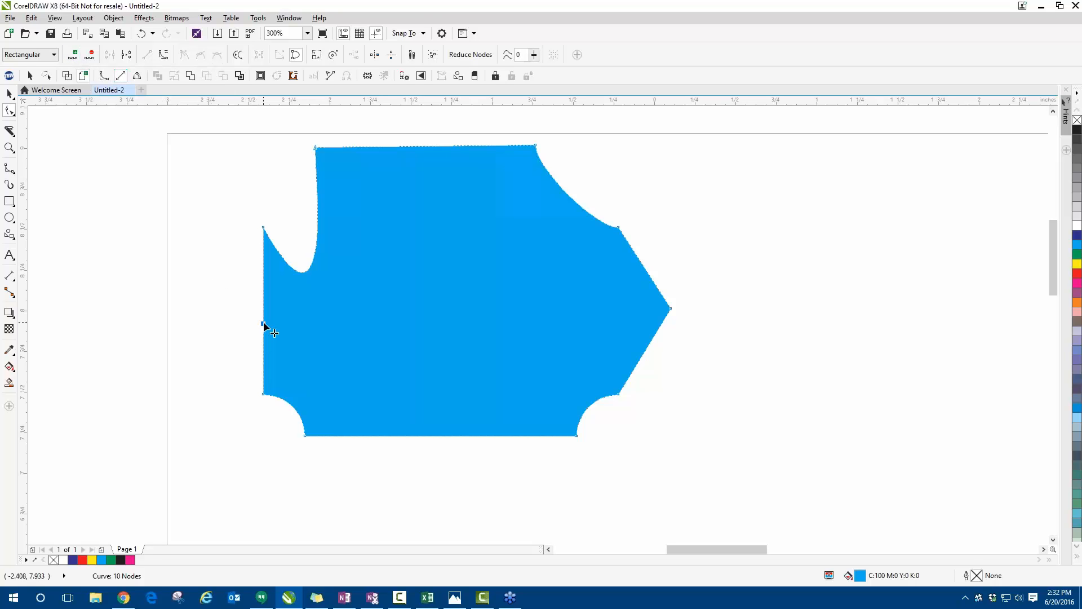
pyautogui.moveTo(264, 326); pyautogui.dragTo(204, 320)
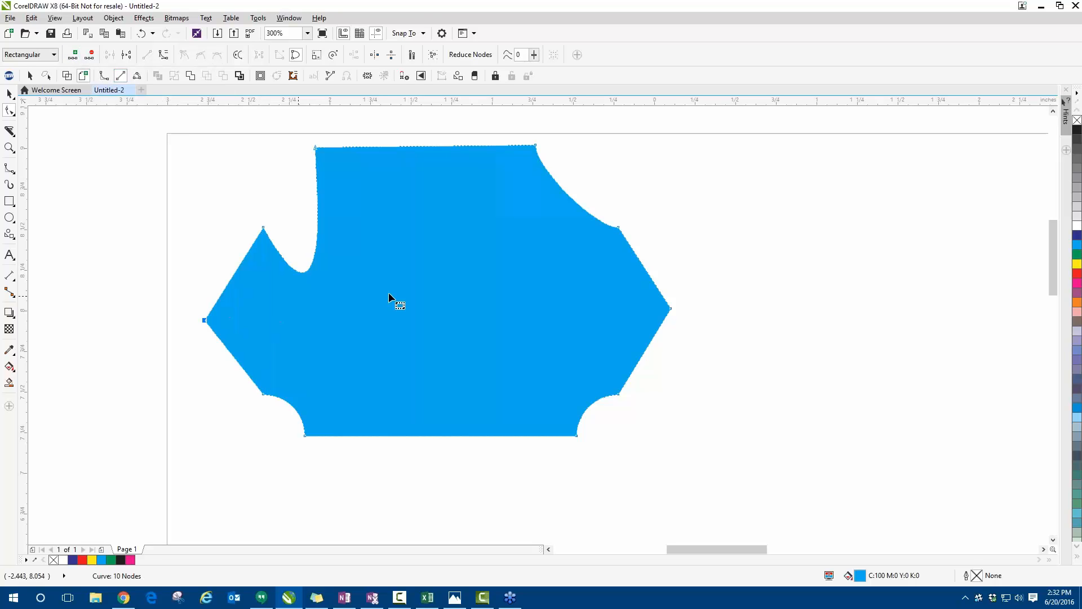
# - Move the cyan shape's right and left point nodes farther outward, ending the left point near the page's left edge
pyautogui.click(671, 310)
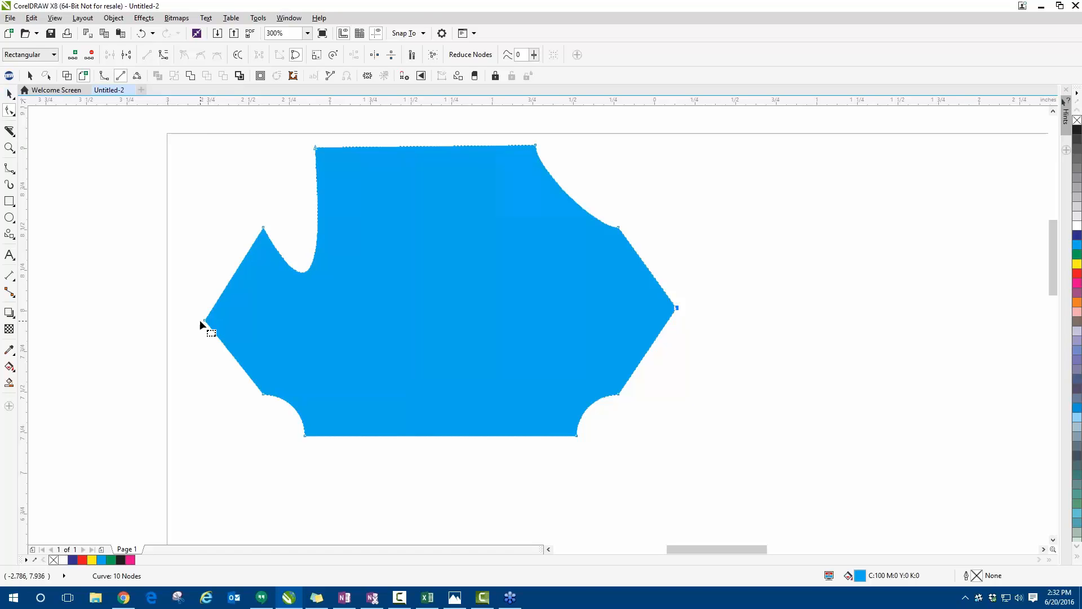
pyautogui.moveTo(205, 321); pyautogui.dragTo(142, 320)
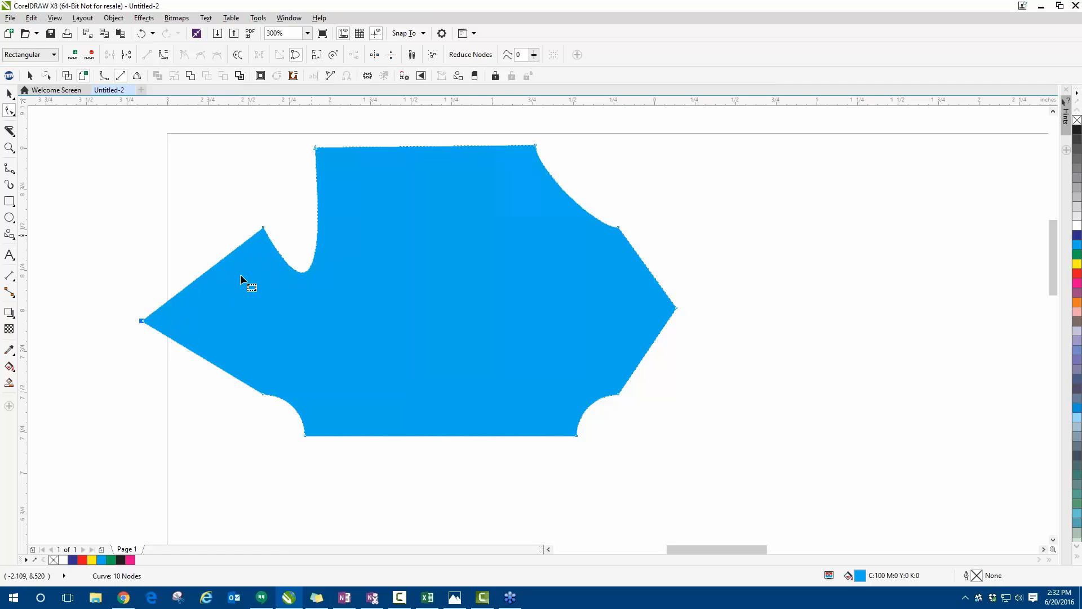
pyautogui.moveTo(141, 320); pyautogui.dragTo(171, 322)
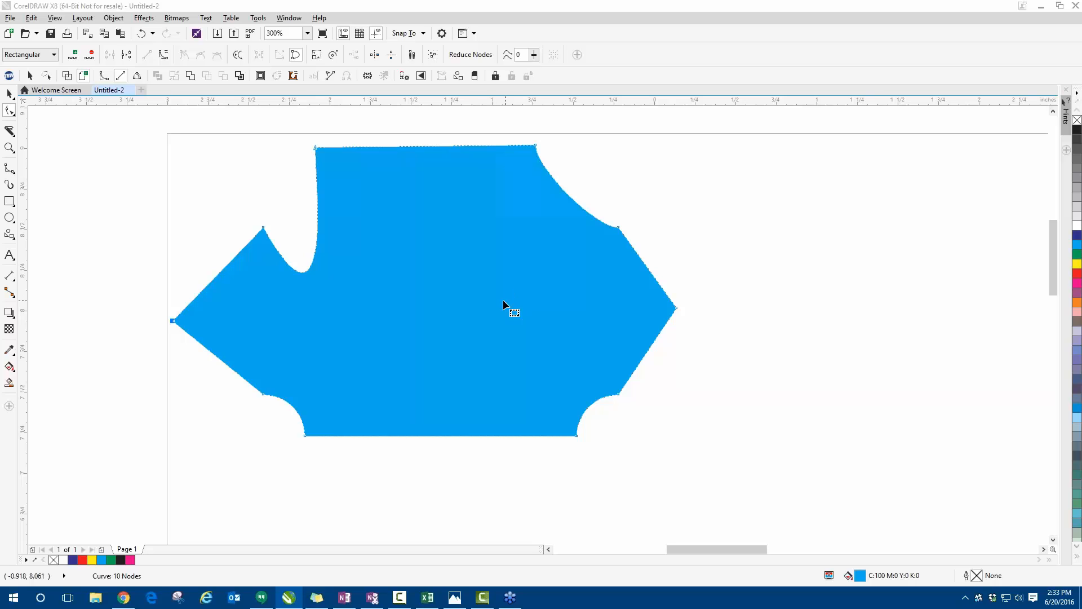
# - Convert the two straight segments meeting at the cyan shape's left point to curves and bulge both outward
pyautogui.moveTo(90, 191); pyautogui.dragTo(279, 446)
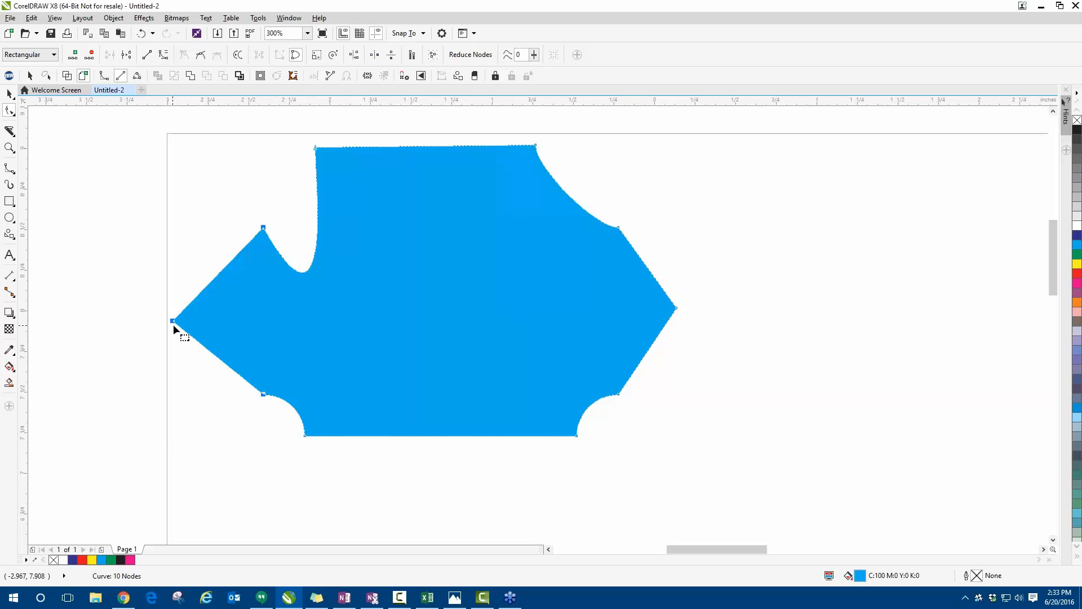
pyautogui.moveTo(136, 178); pyautogui.dragTo(274, 421)
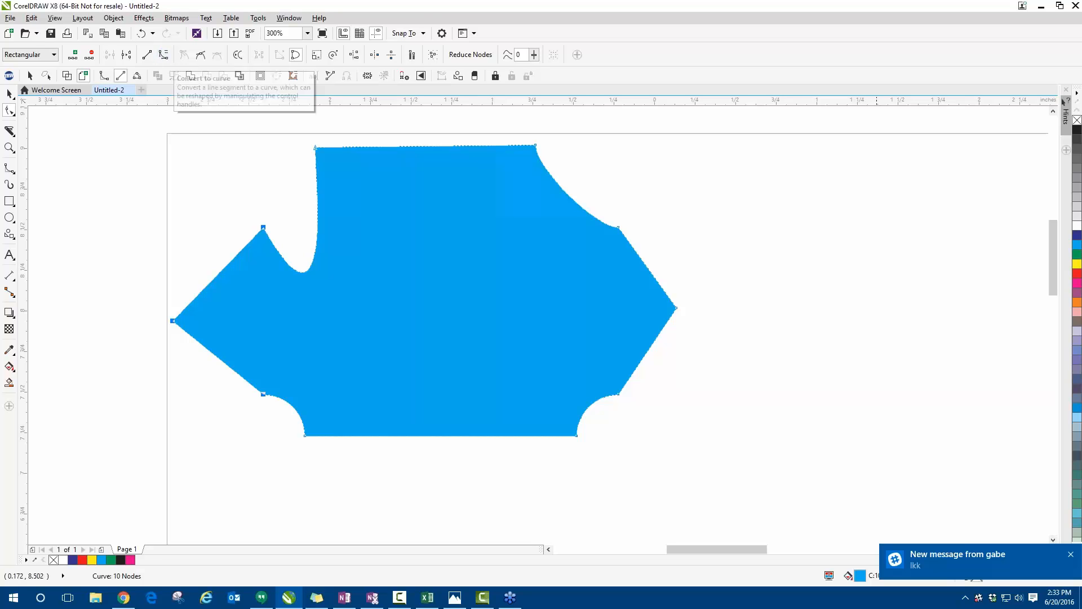
pyautogui.click(1072, 554)
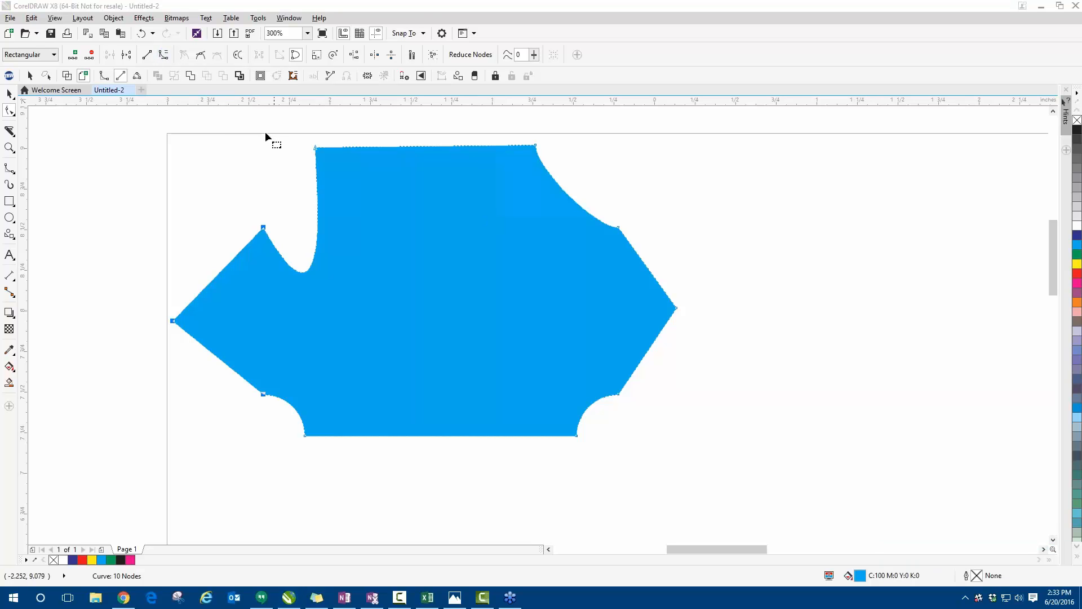
pyautogui.click(167, 61)
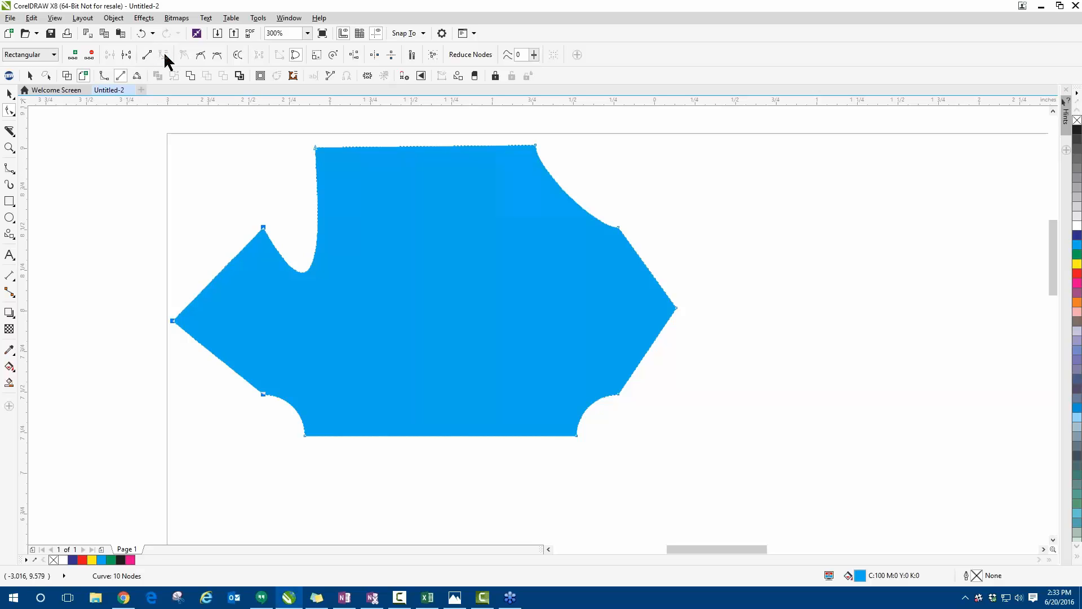
pyautogui.click(206, 242)
pyautogui.moveTo(222, 270); pyautogui.dragTo(194, 244)
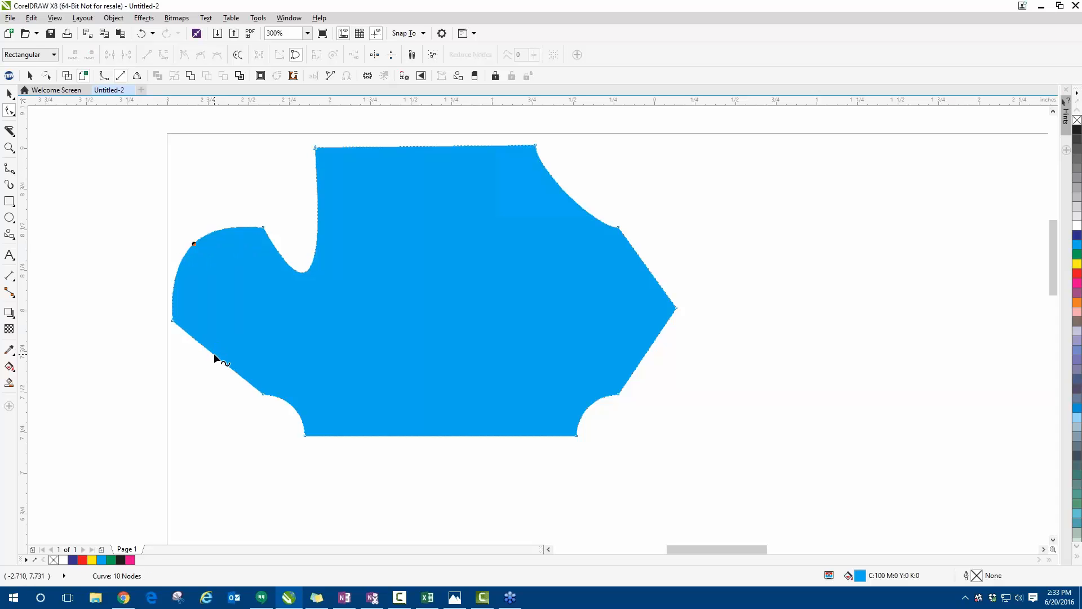
pyautogui.moveTo(214, 355); pyautogui.dragTo(170, 382)
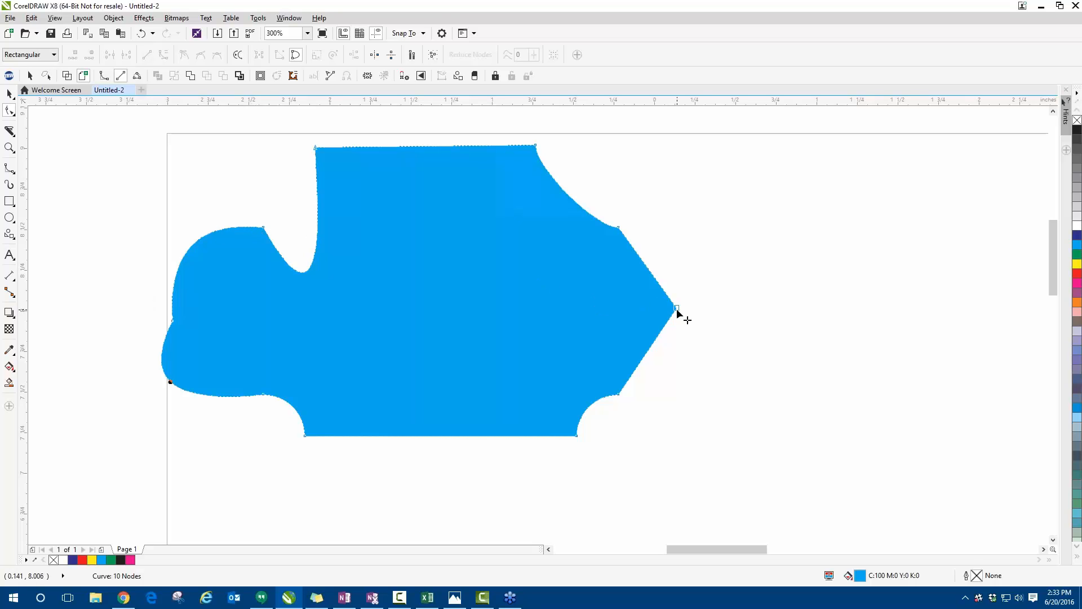
# - Move the cyan shape's right point outward and shift its upper straight segment up and its lower one down
pyautogui.moveTo(676, 308); pyautogui.dragTo(702, 303)
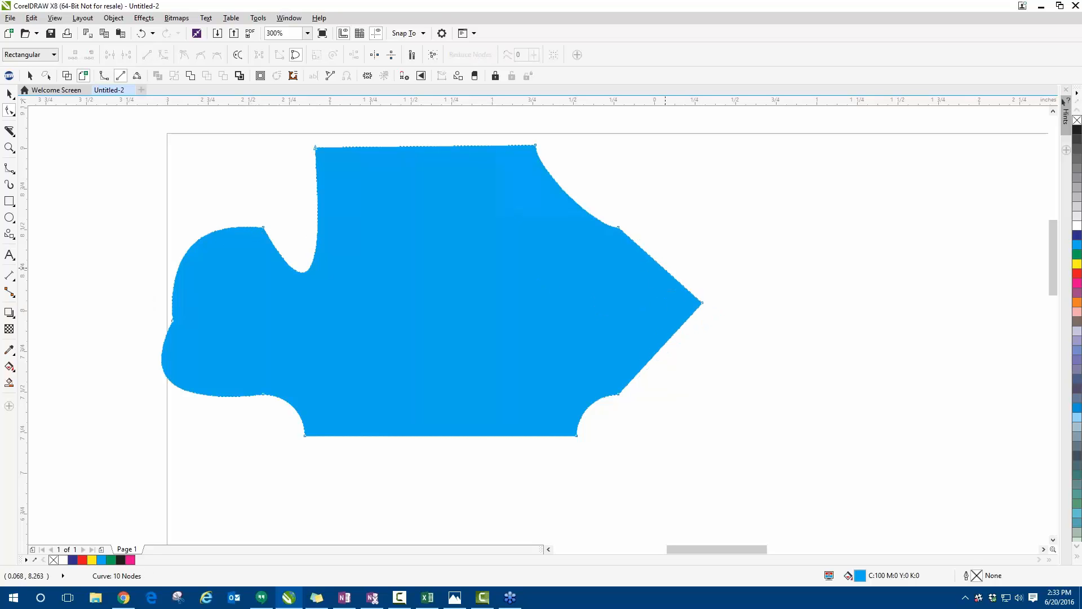
pyautogui.moveTo(664, 269); pyautogui.dragTo(688, 235)
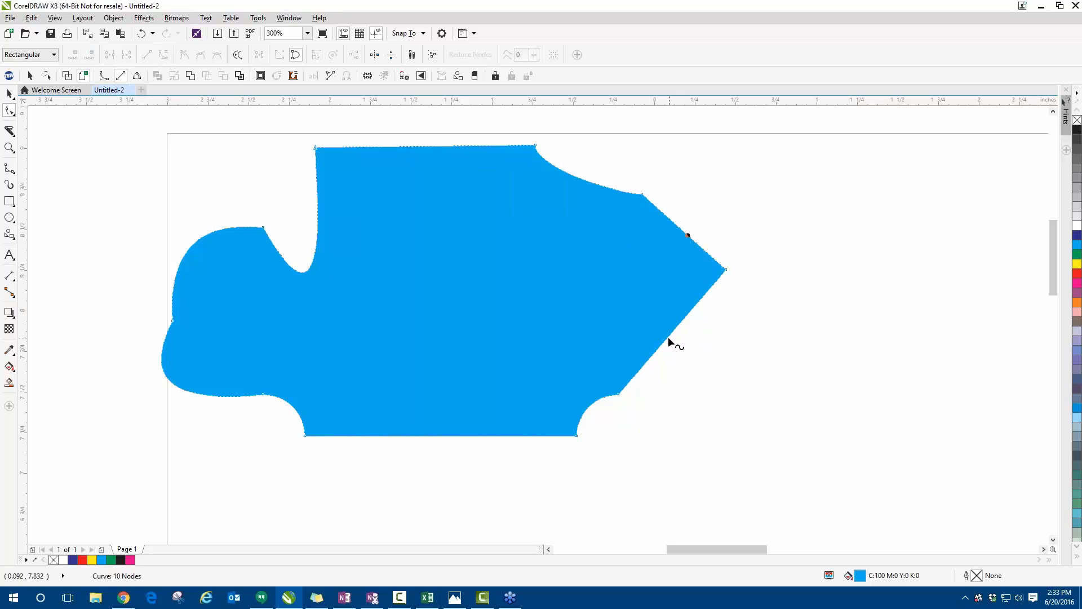
pyautogui.moveTo(669, 340); pyautogui.dragTo(661, 364)
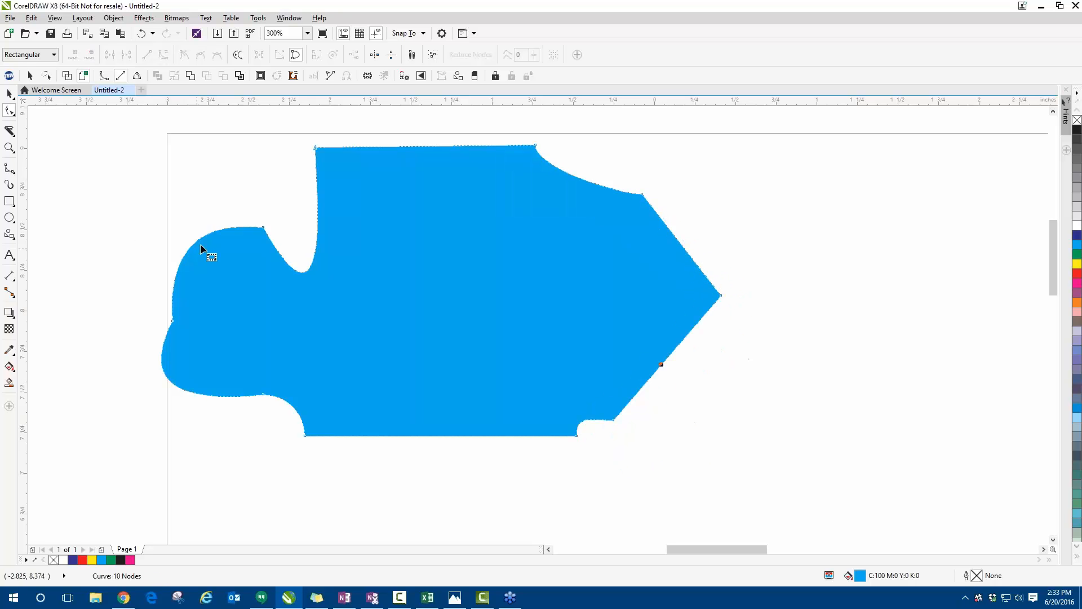
# - Reshape the curves at the cyan shape's upper-left node by pulling both of its control handles up and outward
pyautogui.click(263, 227)
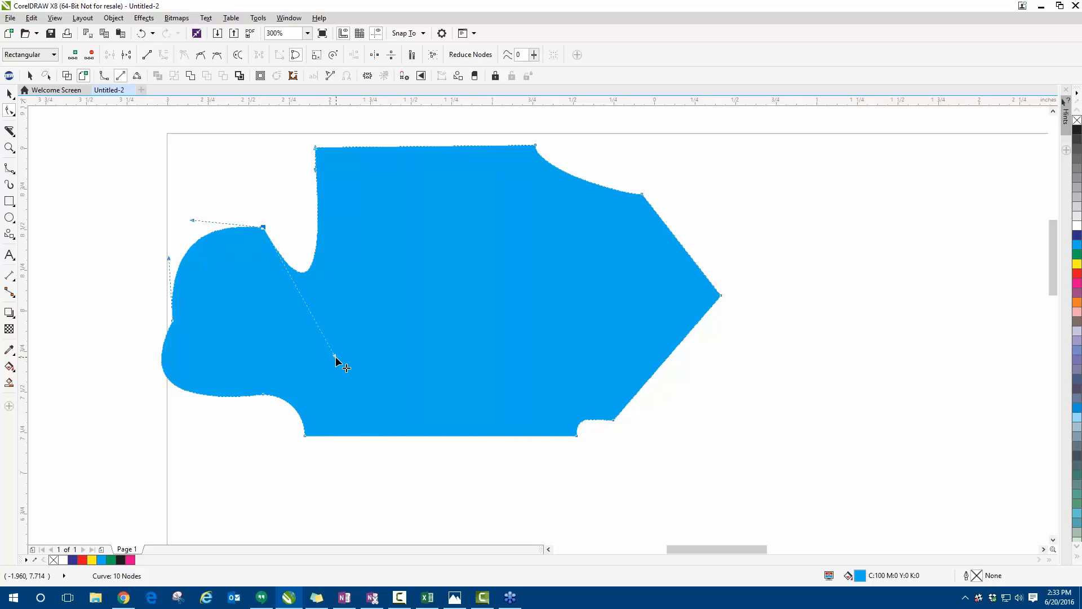
pyautogui.moveTo(335, 357); pyautogui.dragTo(220, 141)
pyautogui.moveTo(192, 221); pyautogui.dragTo(90, 104)
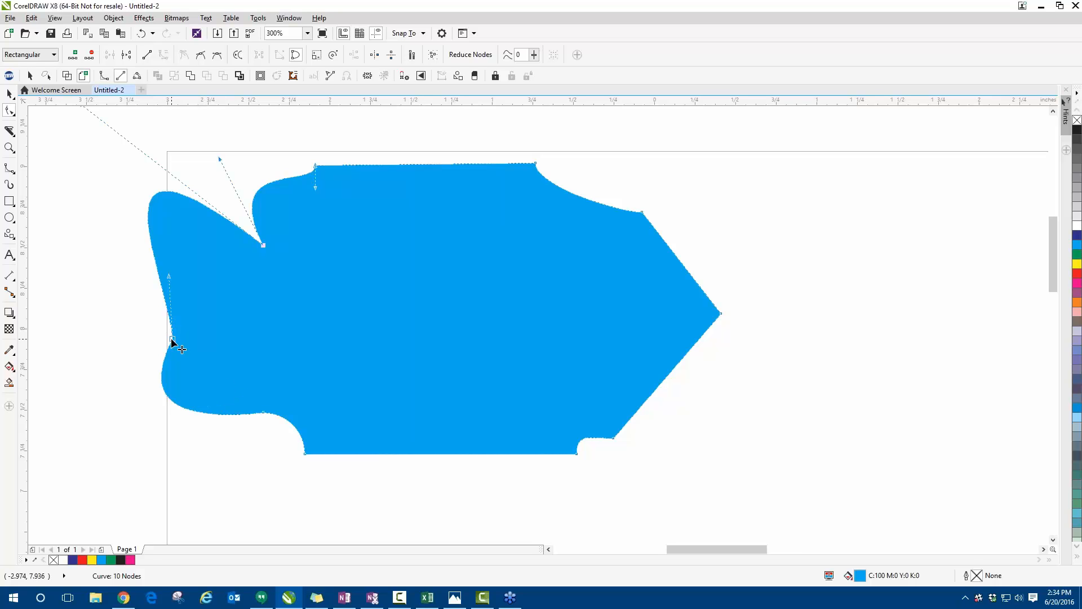
# - Move the cyan shape's middle left node inward and stretch the lower-left lobe outward with the lower node's control handle
pyautogui.moveTo(169, 340); pyautogui.dragTo(237, 334)
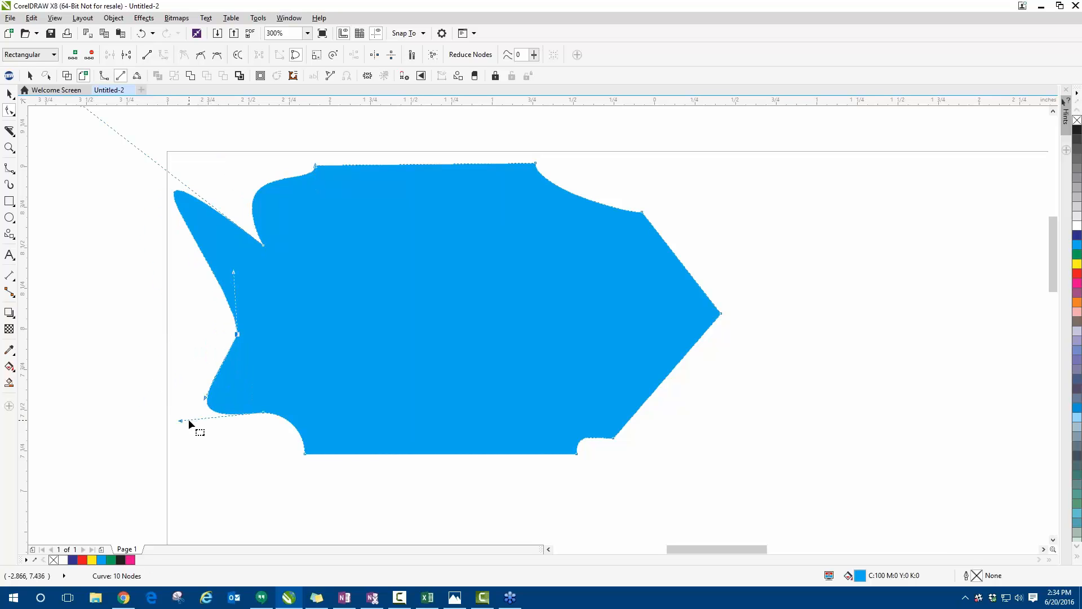
pyautogui.moveTo(188, 418); pyautogui.dragTo(109, 442)
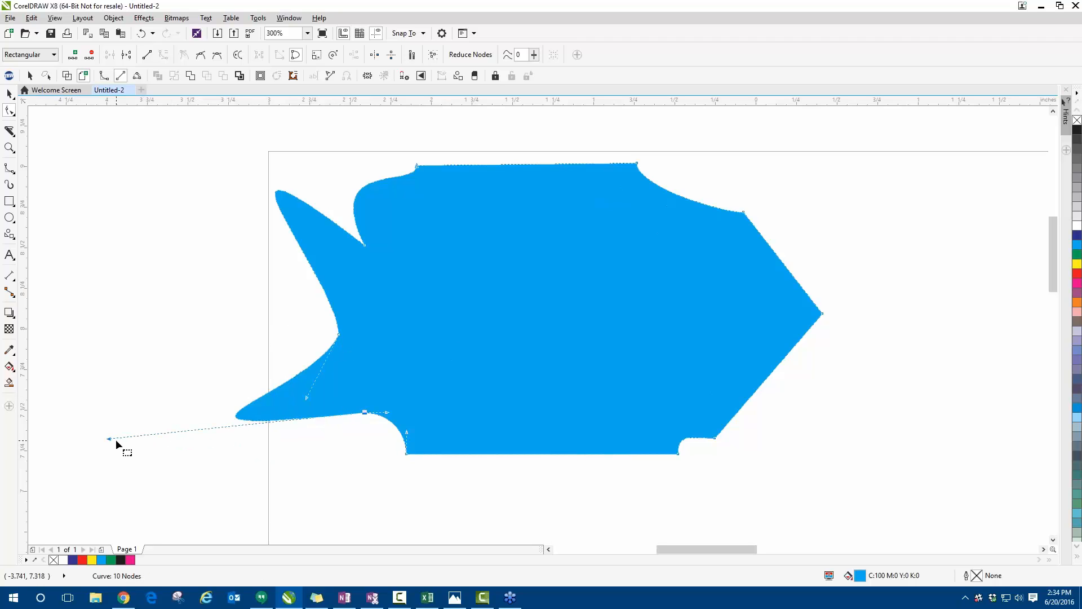
# - Delete the cyan shape's lower-left node between the tail lobe and the concave corner
pyautogui.scroll(-2, 298, 315)
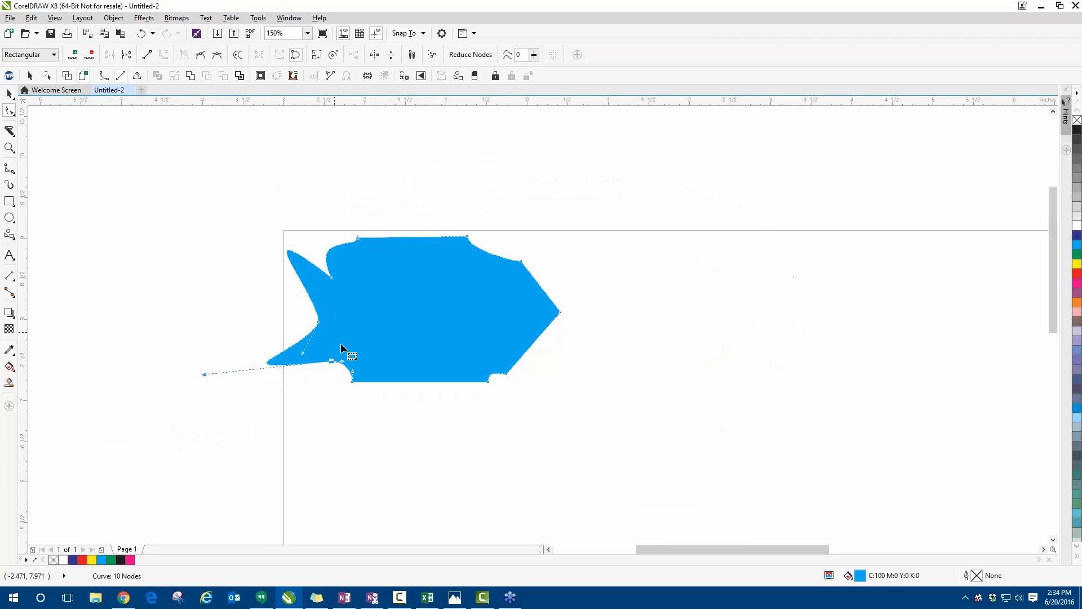
pyautogui.scroll(2, 345, 355)
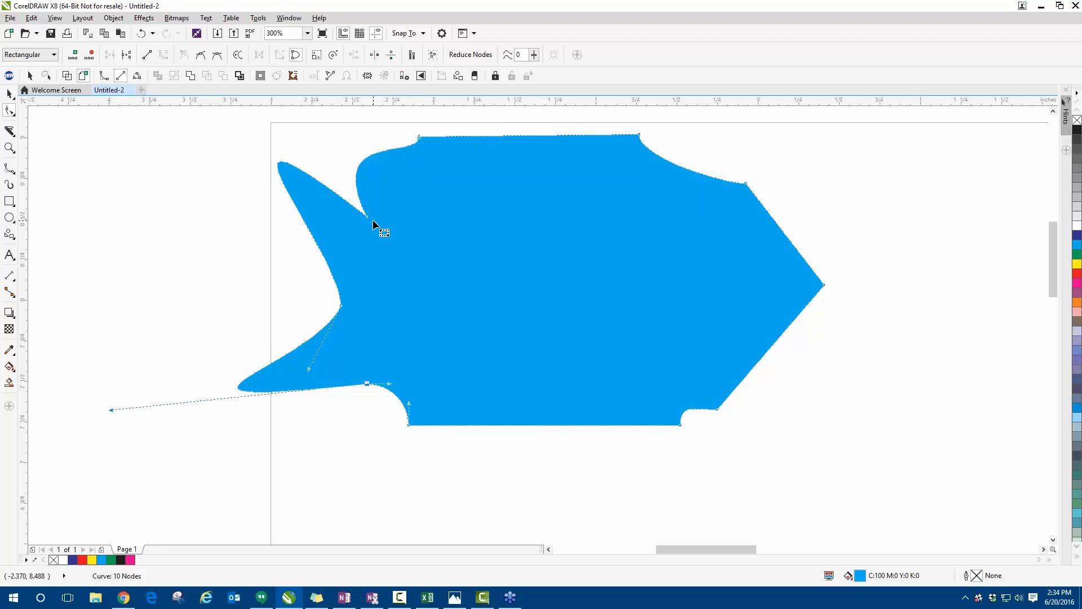
pyautogui.press('Delete')
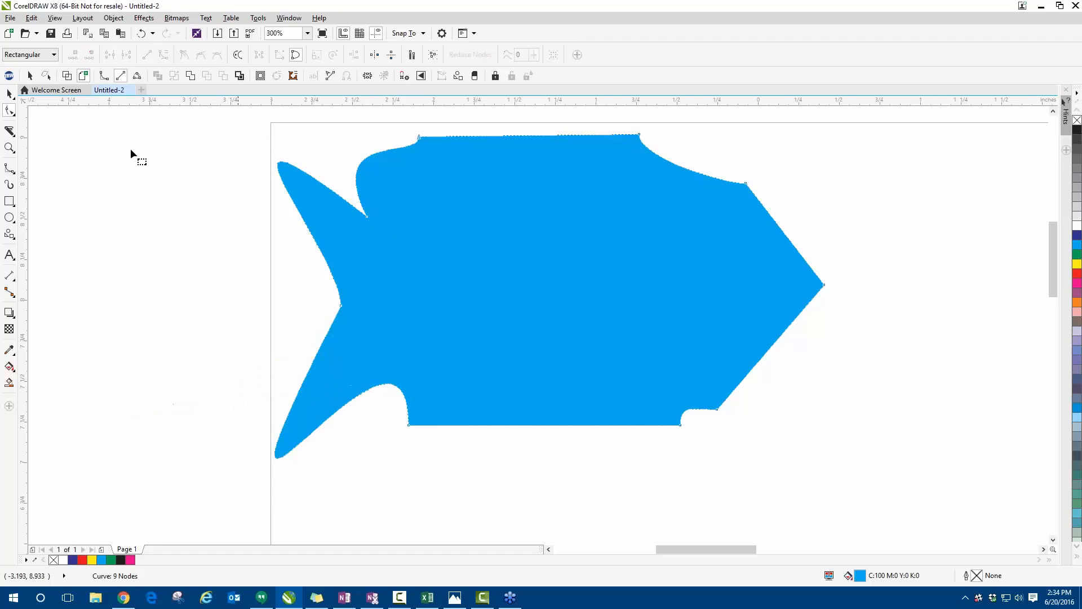
# - Delete the whole cyan shape from the page with the Pick tool active
pyautogui.click(9, 95)
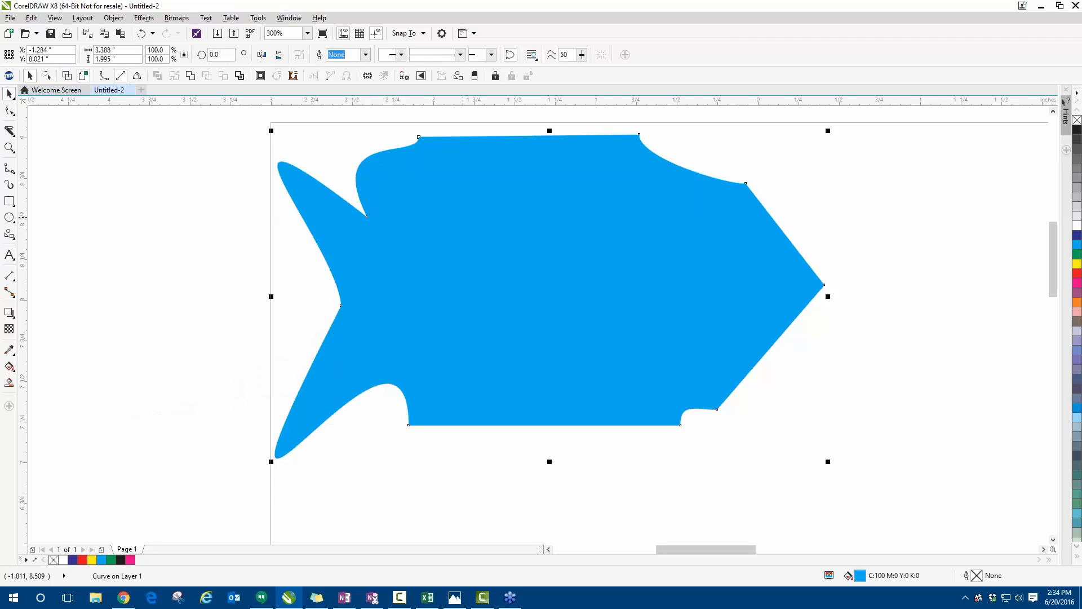
pyautogui.press('Delete')
pyautogui.scroll(-1, 165, 227)
pyautogui.scroll(-1, 169, 224)
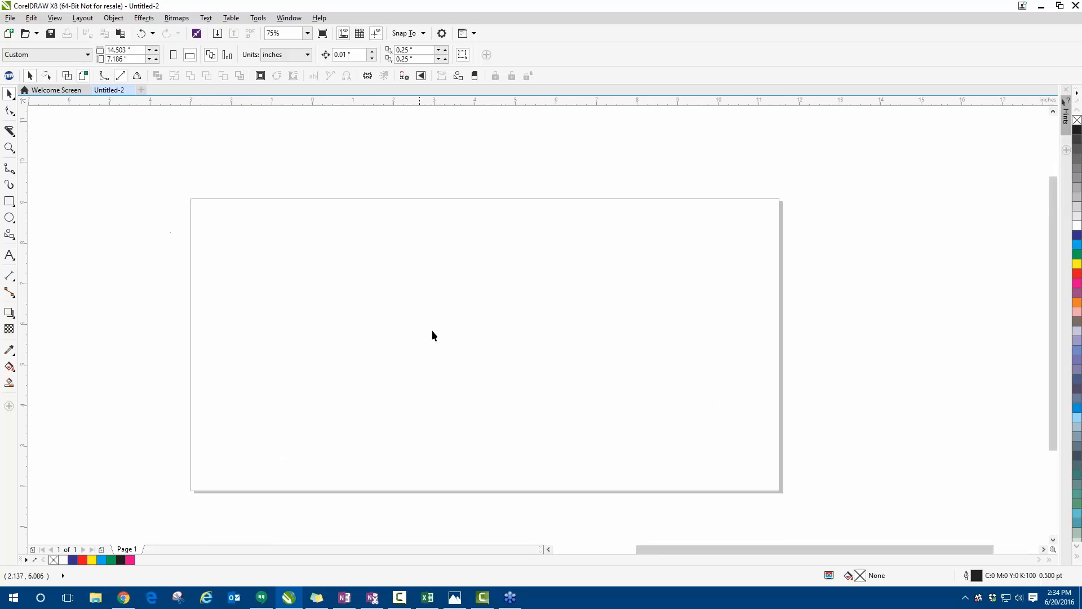
# - Draw a nearly horizontal line about 11.46 inches long across the upper half of the page with the 2-Point Line tool
pyautogui.click(17, 173)
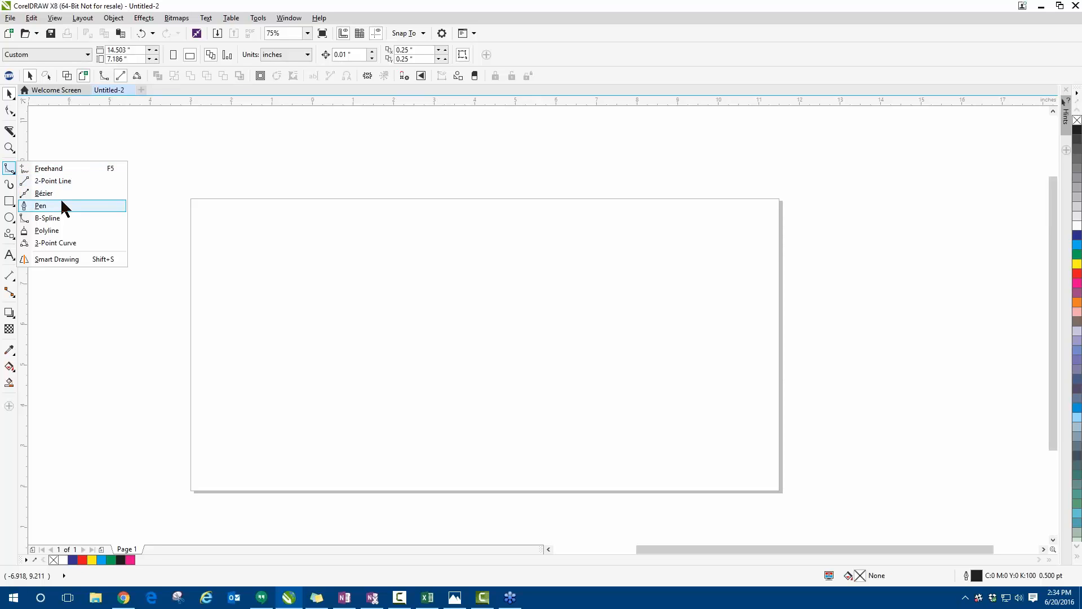
pyautogui.click(62, 181)
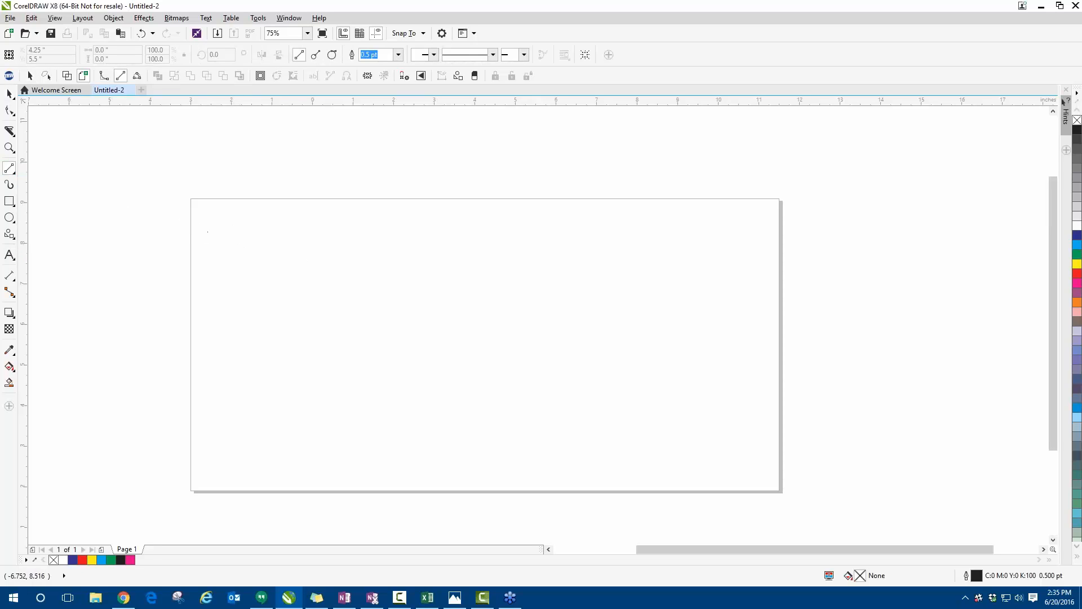
pyautogui.scroll(-1, 152, 236)
pyautogui.scroll(1, 247, 253)
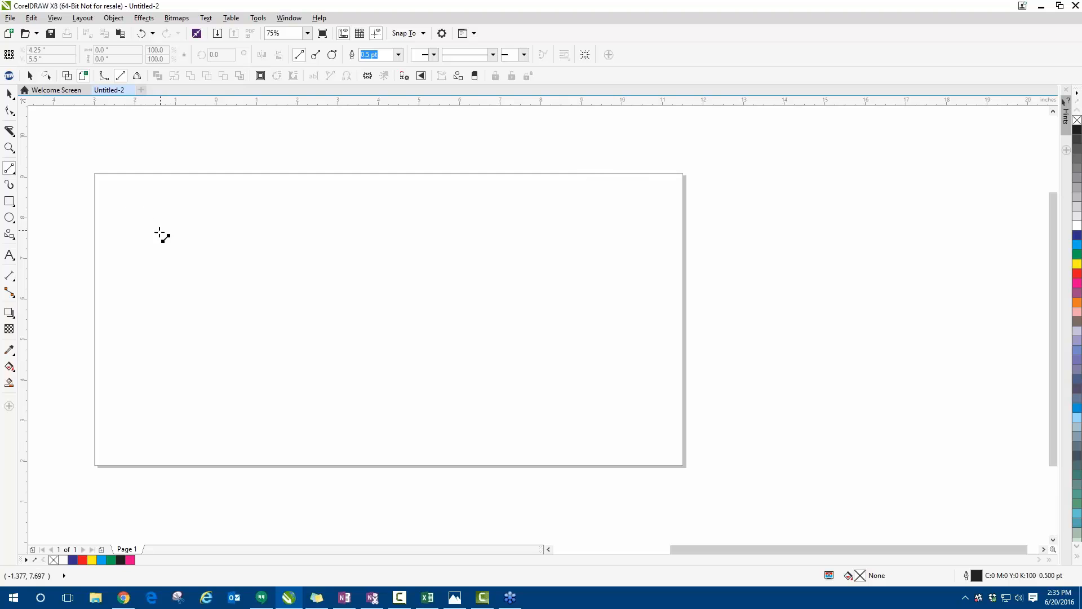
pyautogui.moveTo(124, 267); pyautogui.dragTo(591, 273)
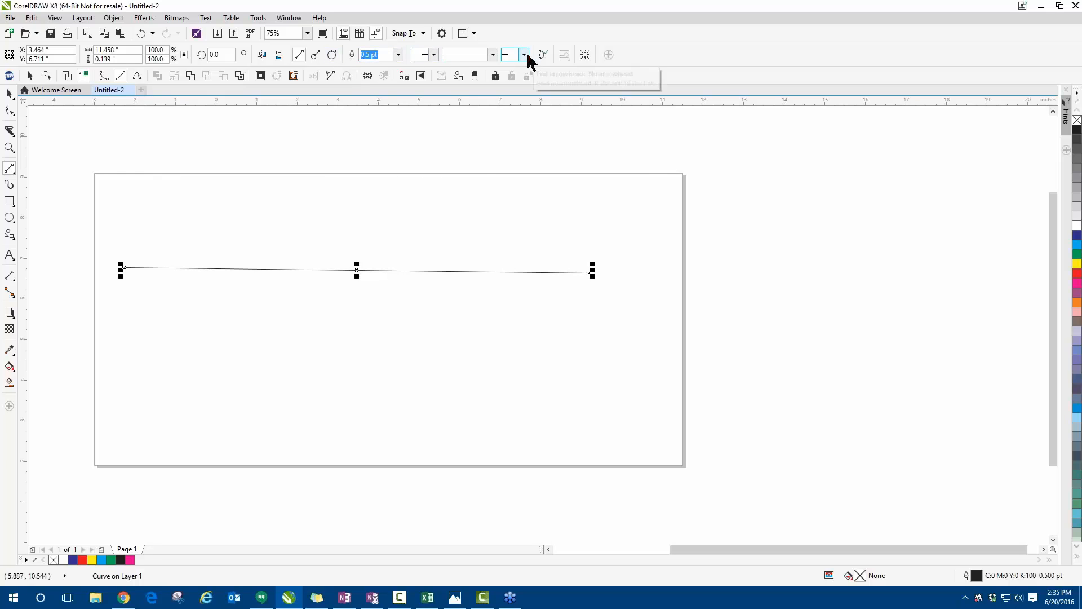
# - Add an airplane-shaped start arrowhead to the line
pyautogui.click(434, 56)
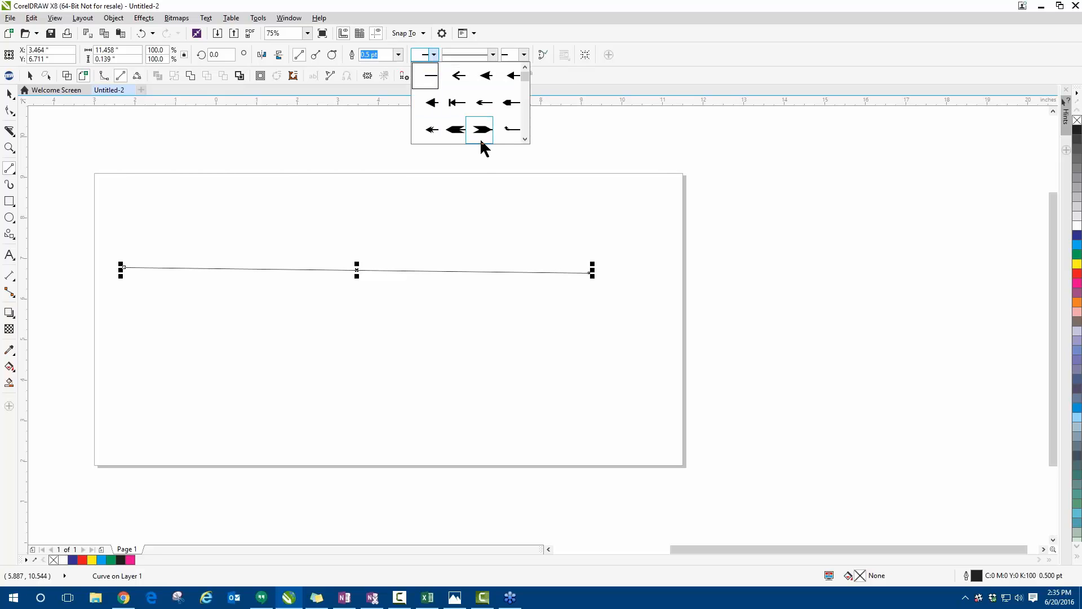
pyautogui.moveTo(521, 74); pyautogui.dragTo(527, 123)
pyautogui.click(511, 130)
pyautogui.scroll(2, 96, 271)
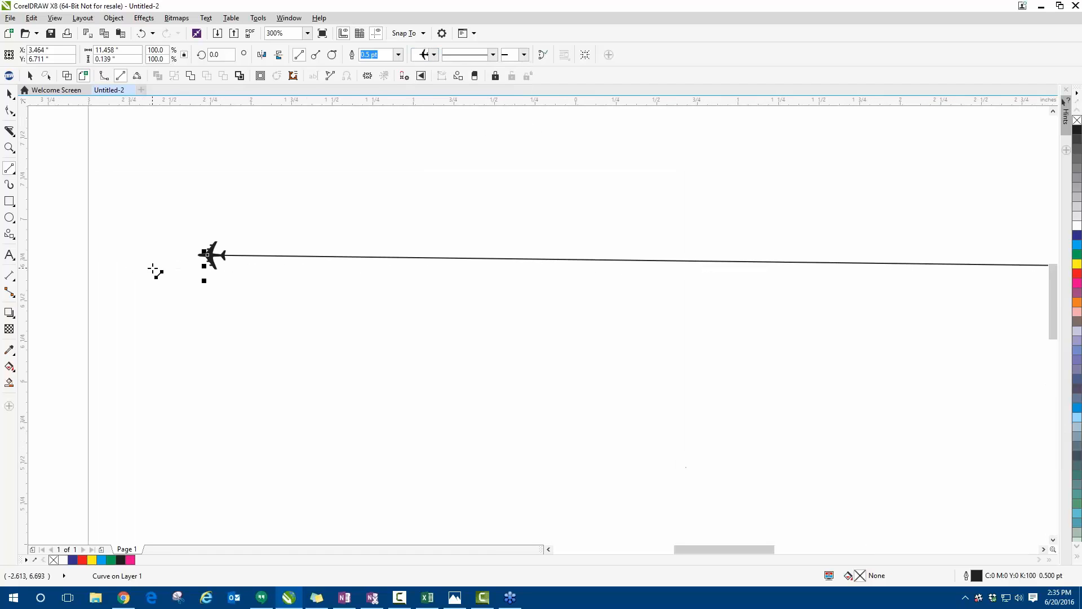
# - Switch the document display to Wireframe view, focused on the line's airplane end
pyautogui.scroll(2, 189, 266)
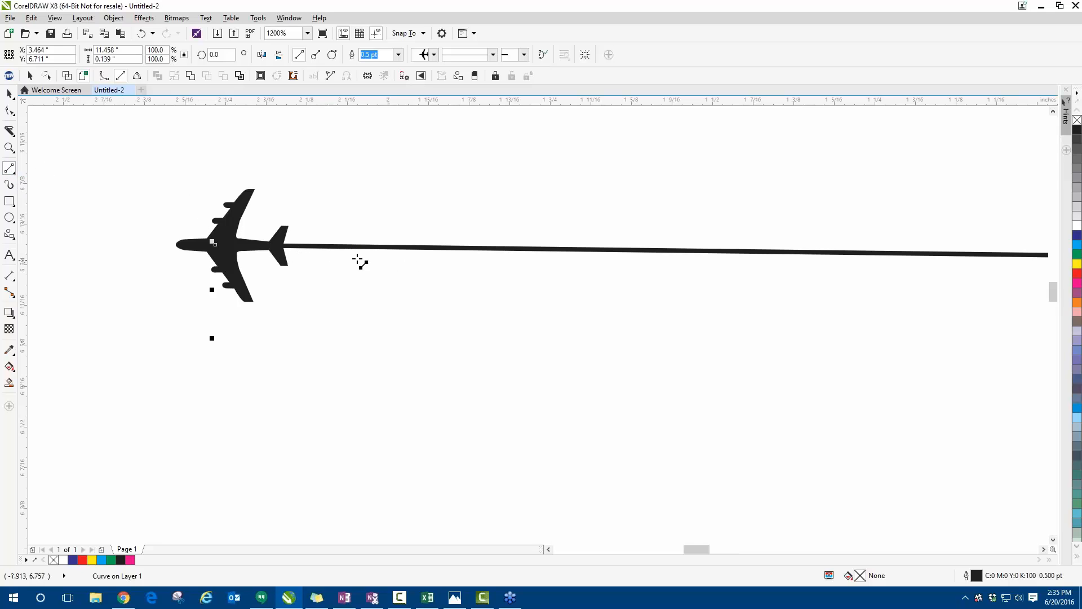
pyautogui.click(54, 18)
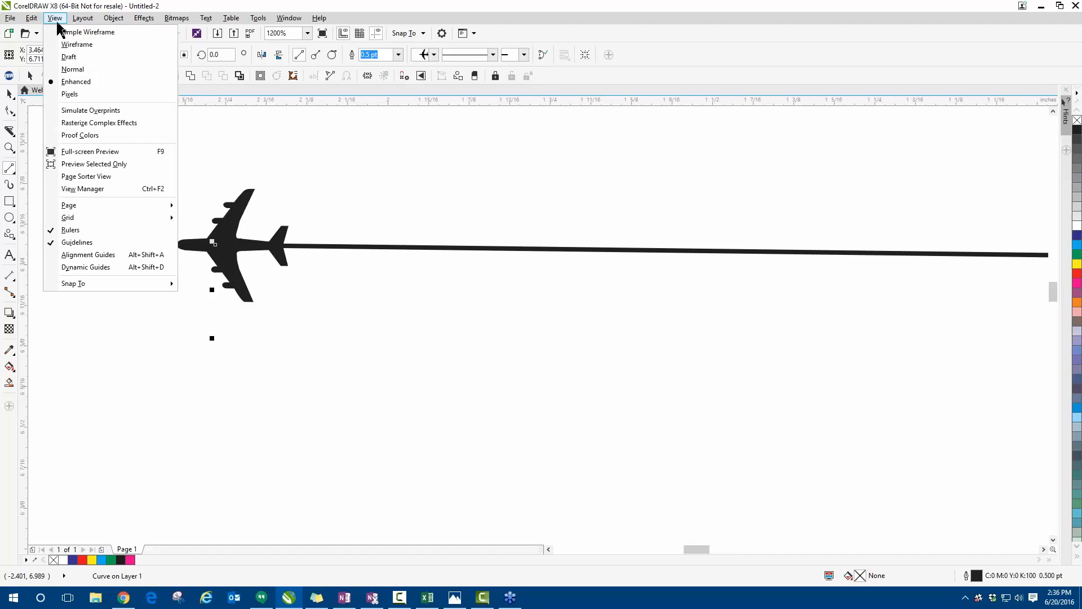
pyautogui.click(70, 44)
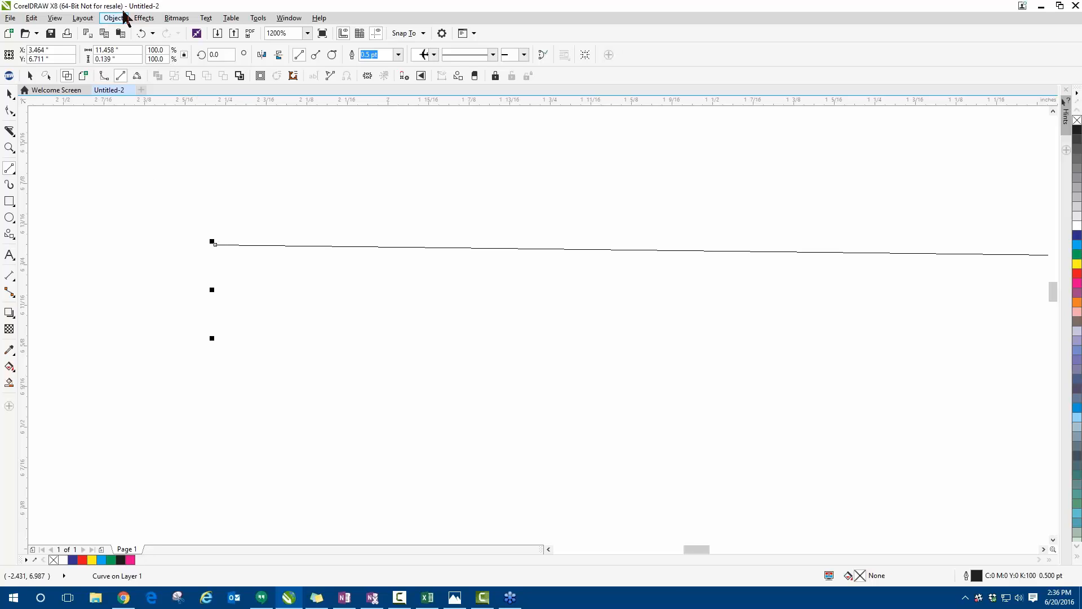
# - Add a triple-chevron end arrowhead to the end of the line opposite the airplane
pyautogui.scroll(-2, 182, 254)
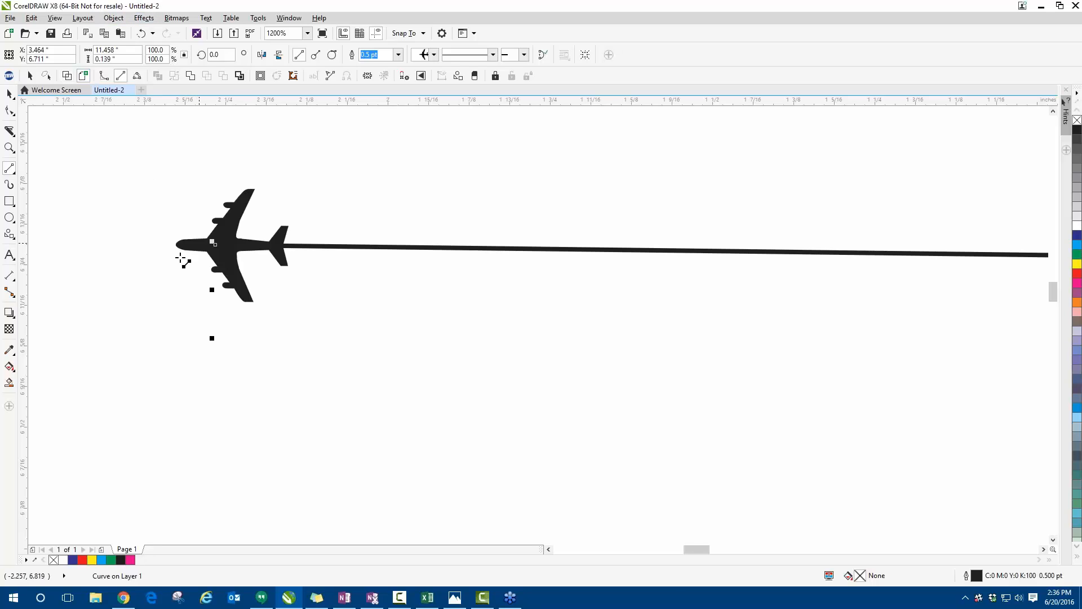
pyautogui.scroll(-1, 162, 262)
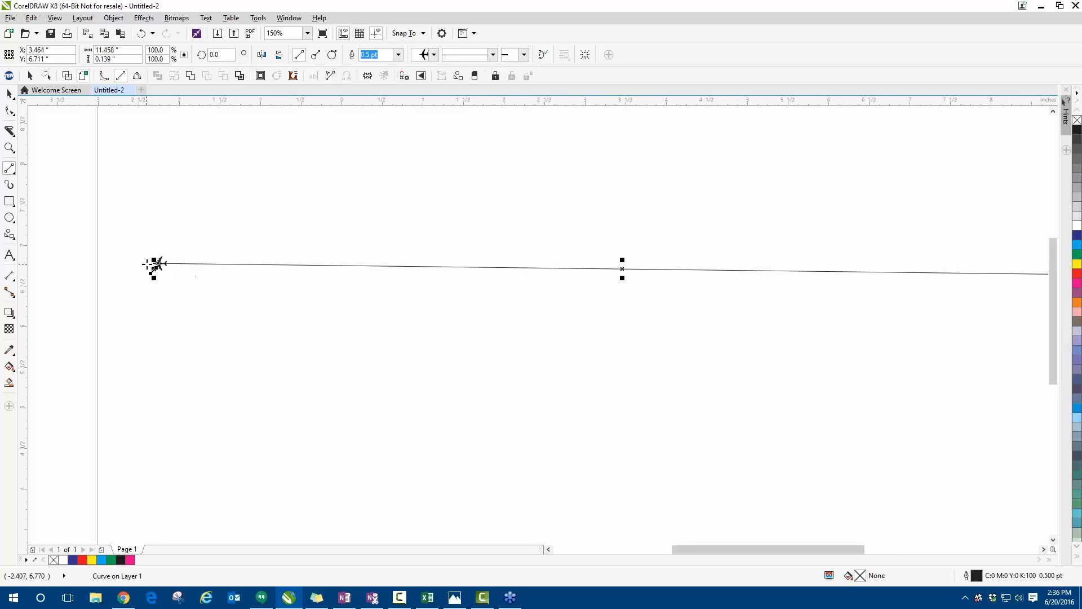
pyautogui.scroll(1, 183, 257)
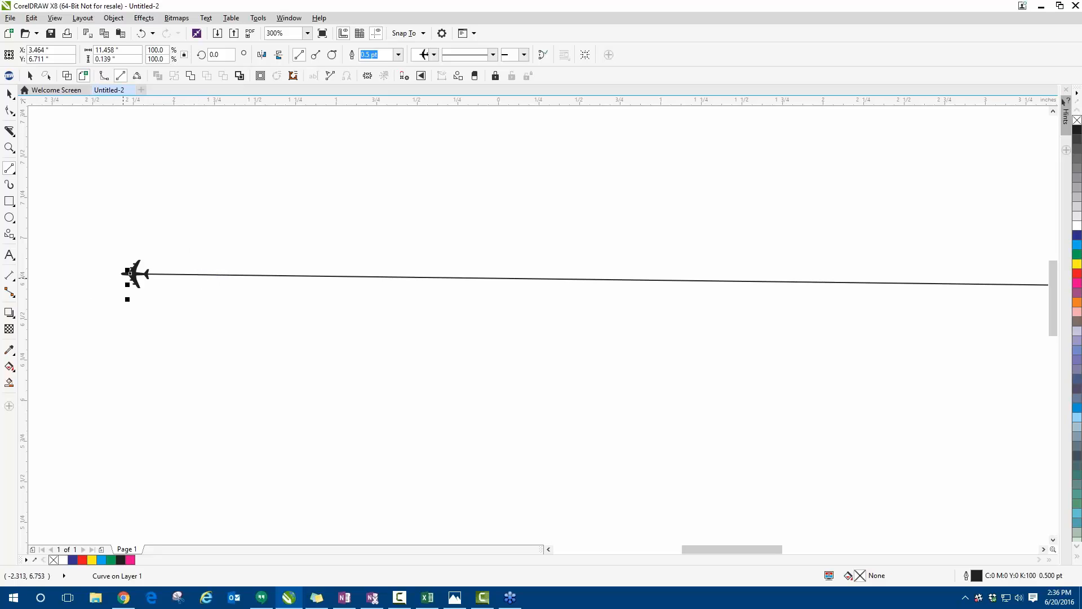
pyautogui.scroll(-3, 150, 291)
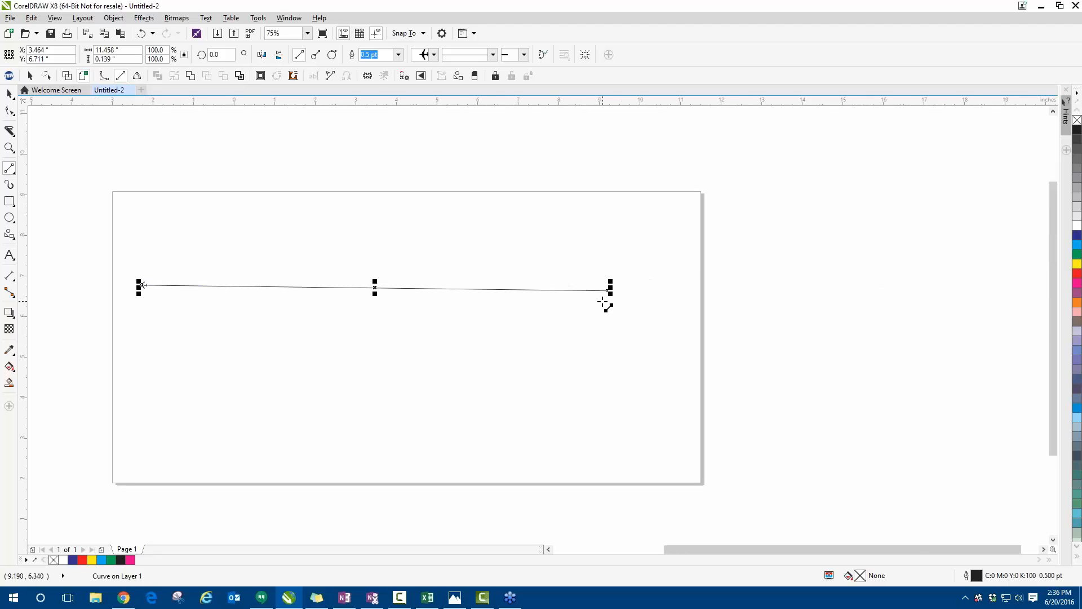
pyautogui.scroll(3, 605, 304)
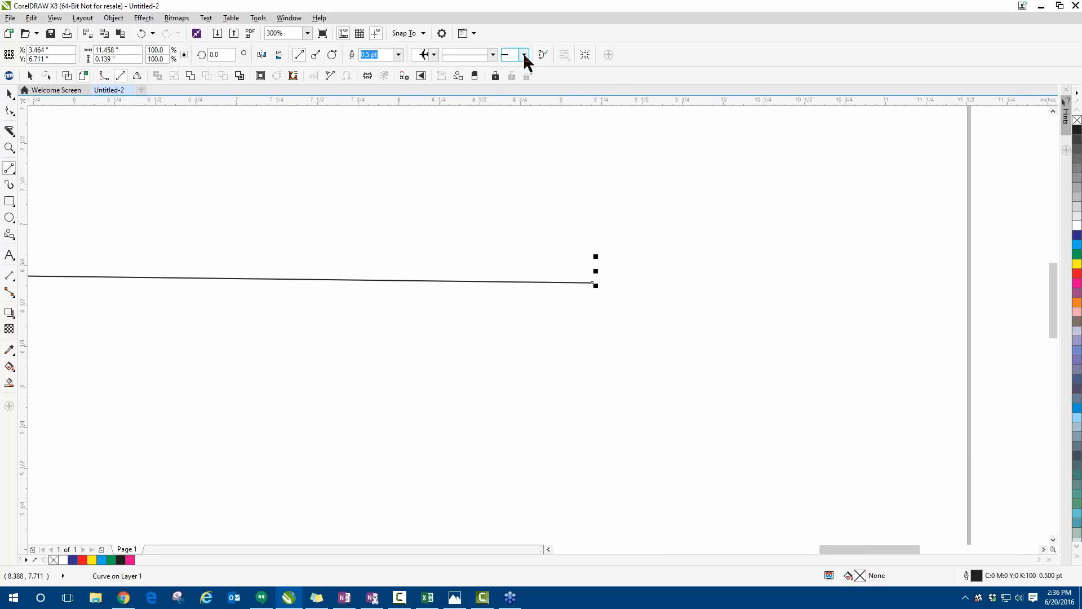
pyautogui.click(525, 55)
pyautogui.click(614, 90)
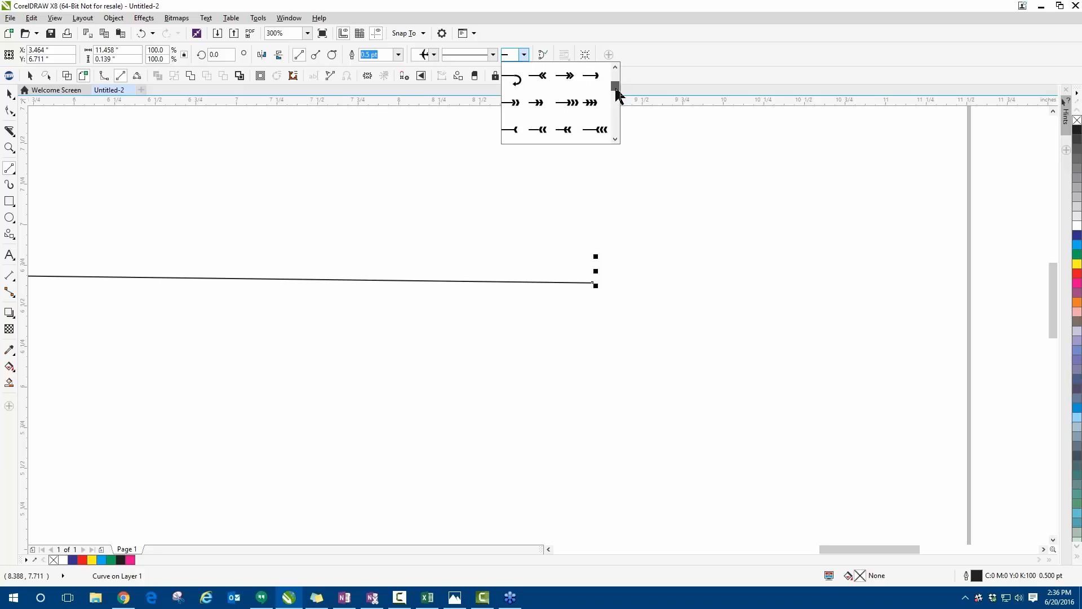
pyautogui.click(591, 102)
# - Inspect the chevron end of the line up close in Wireframe view and return to Enhanced view
pyautogui.scroll(3, 586, 291)
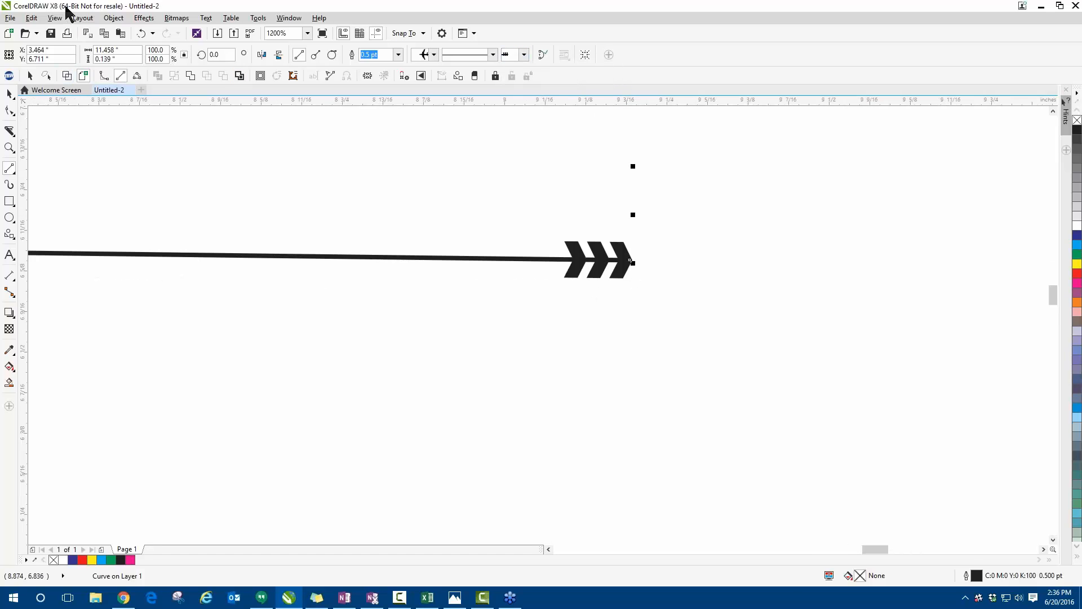
pyautogui.click(54, 18)
pyautogui.click(73, 44)
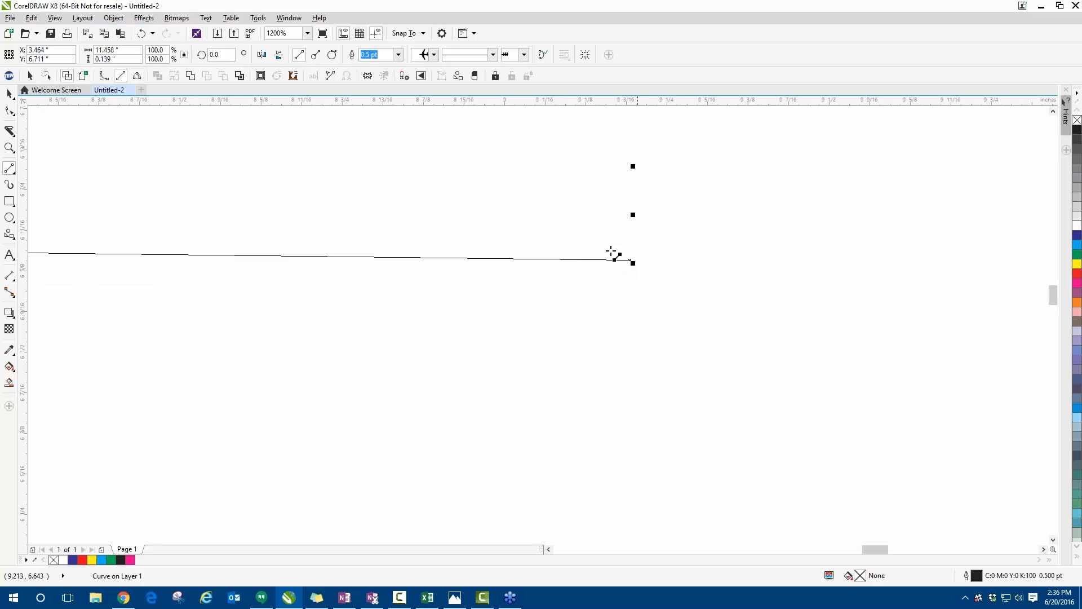
pyautogui.click(54, 17)
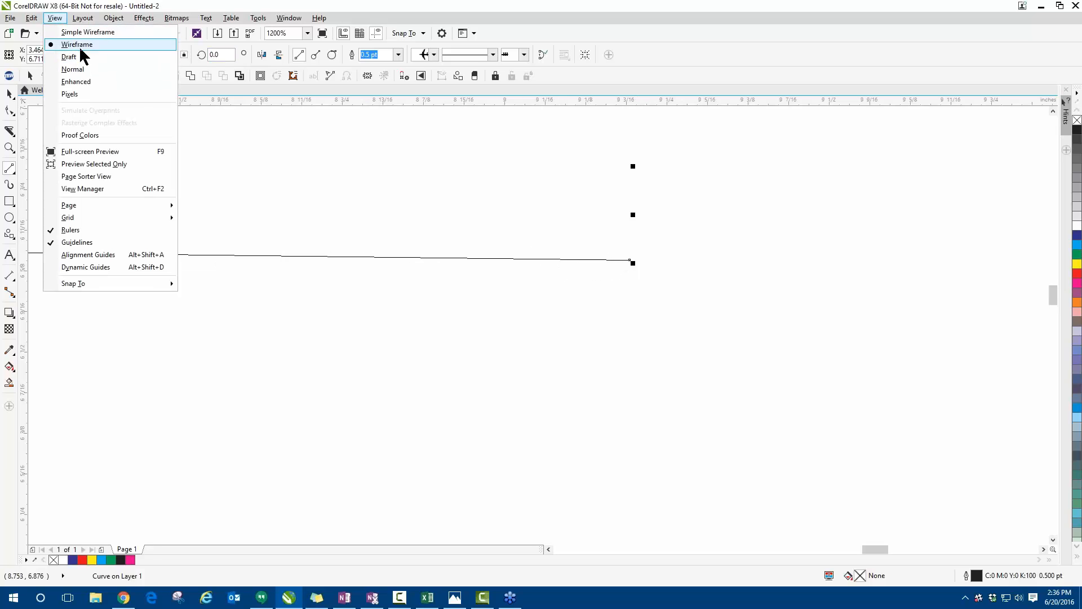
pyautogui.click(81, 82)
# - Set the line's outline width to 16 pt and move it to about X 4.44, Y 7.31 inches with the Pick tool
pyautogui.scroll(-3, 510, 310)
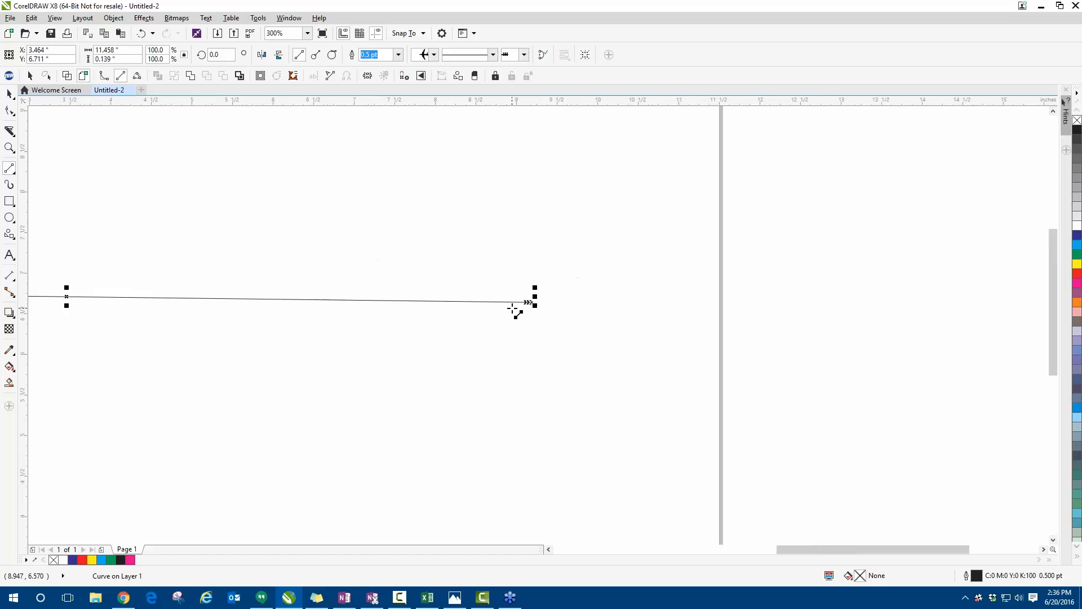
pyautogui.scroll(-2, 236, 296)
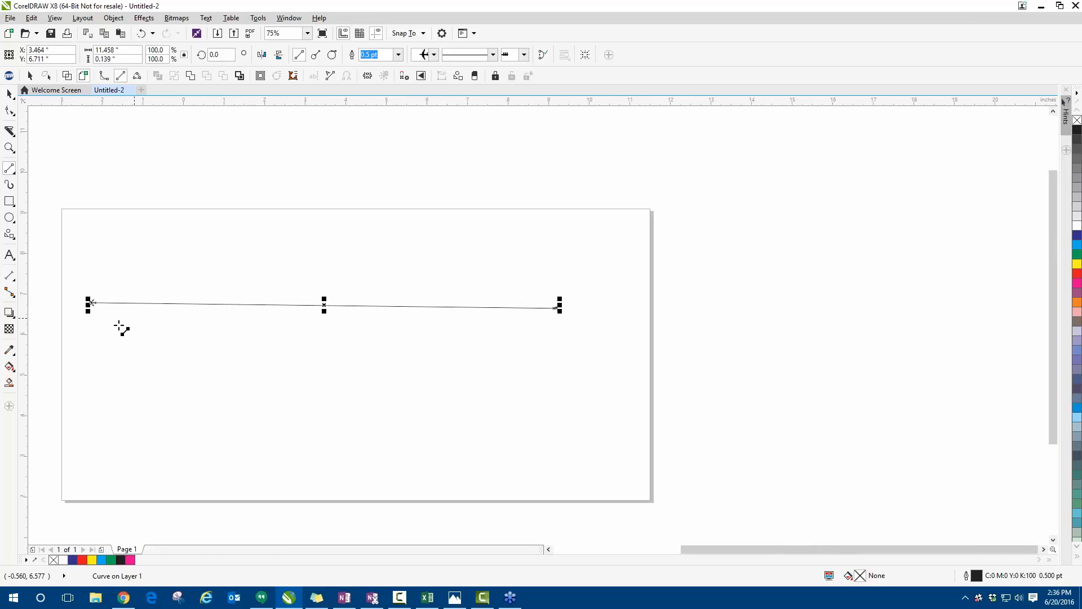
pyautogui.click(10, 95)
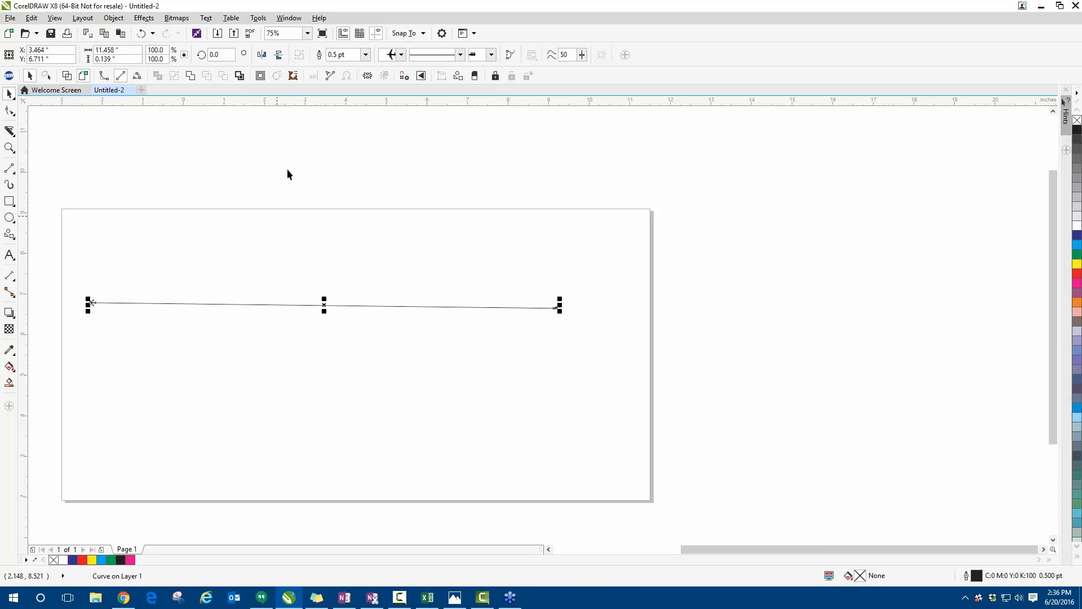
pyautogui.click(365, 55)
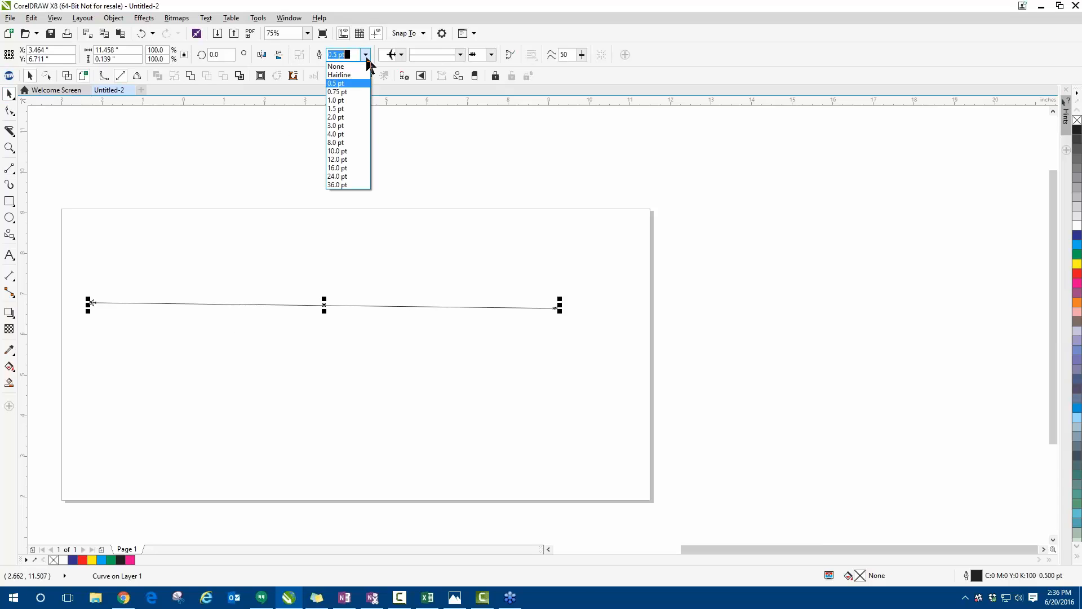
pyautogui.click(344, 167)
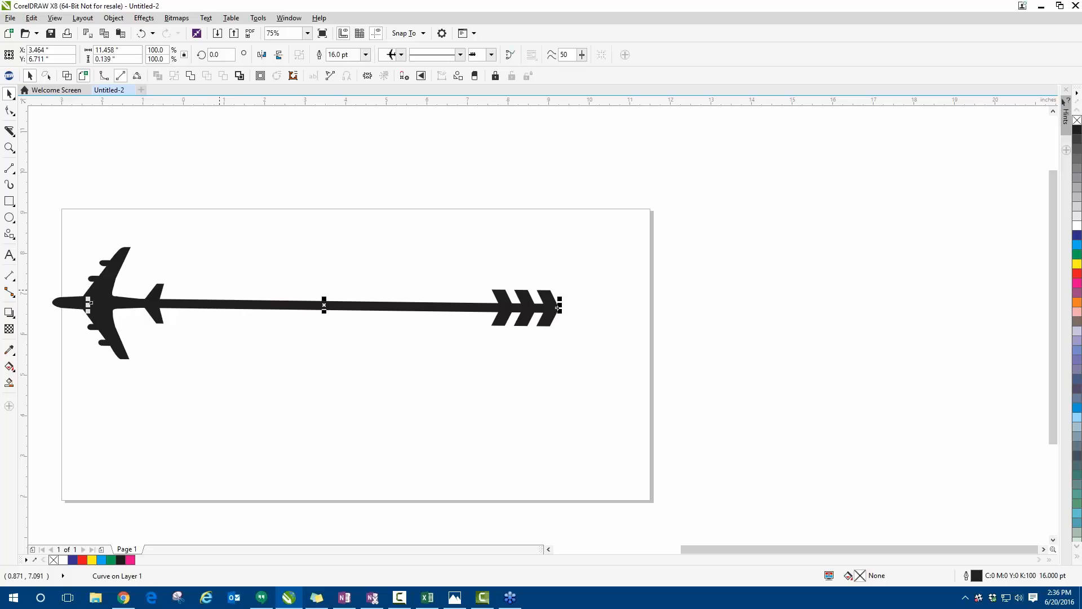
pyautogui.moveTo(226, 304); pyautogui.dragTo(267, 280)
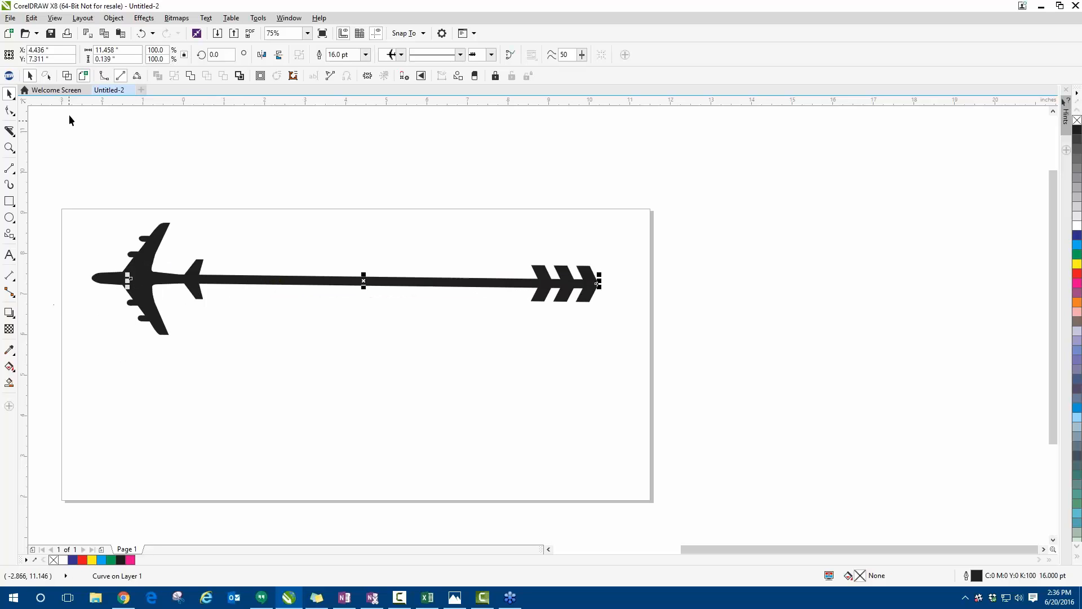
# - Check how the thickened arrow line looks in Wireframe view and return to Enhanced view
pyautogui.click(55, 18)
pyautogui.click(75, 44)
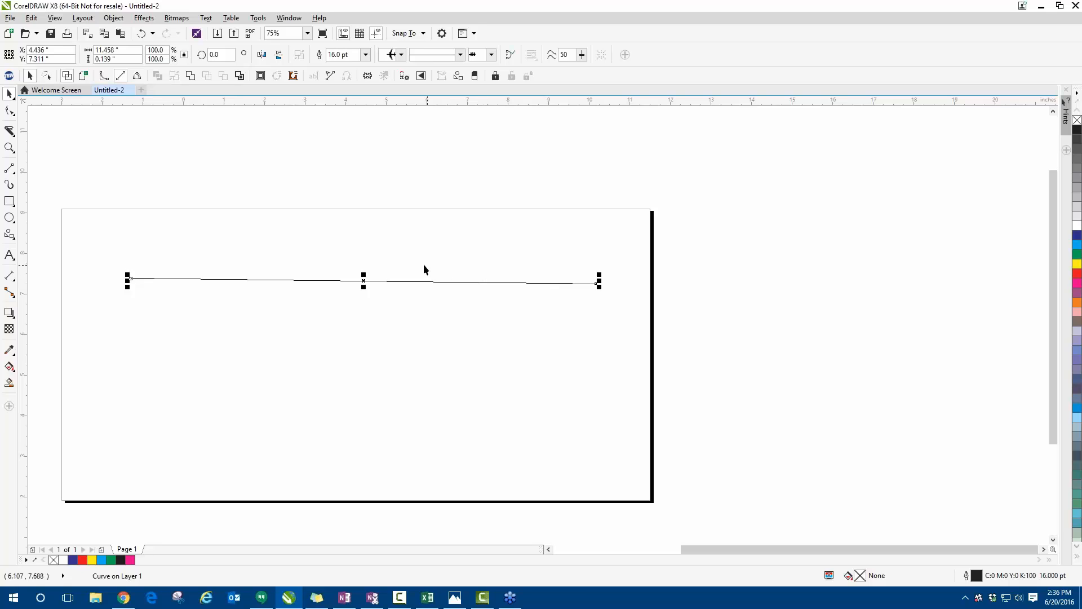
pyautogui.click(84, 78)
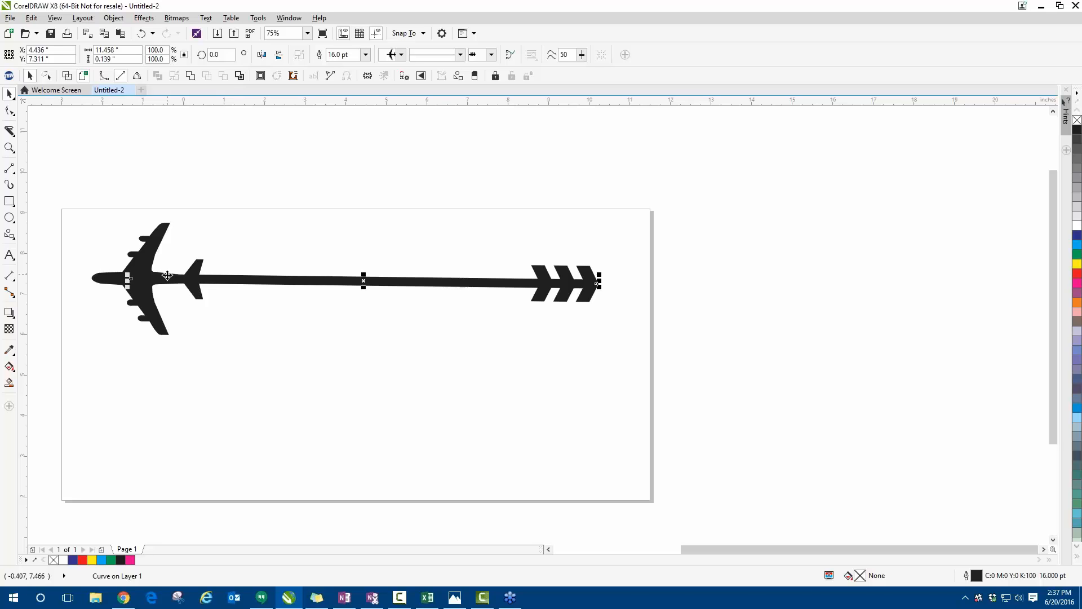
# - Switch to wireframe display and convert the arrow line's outline to an object
pyautogui.click(54, 18)
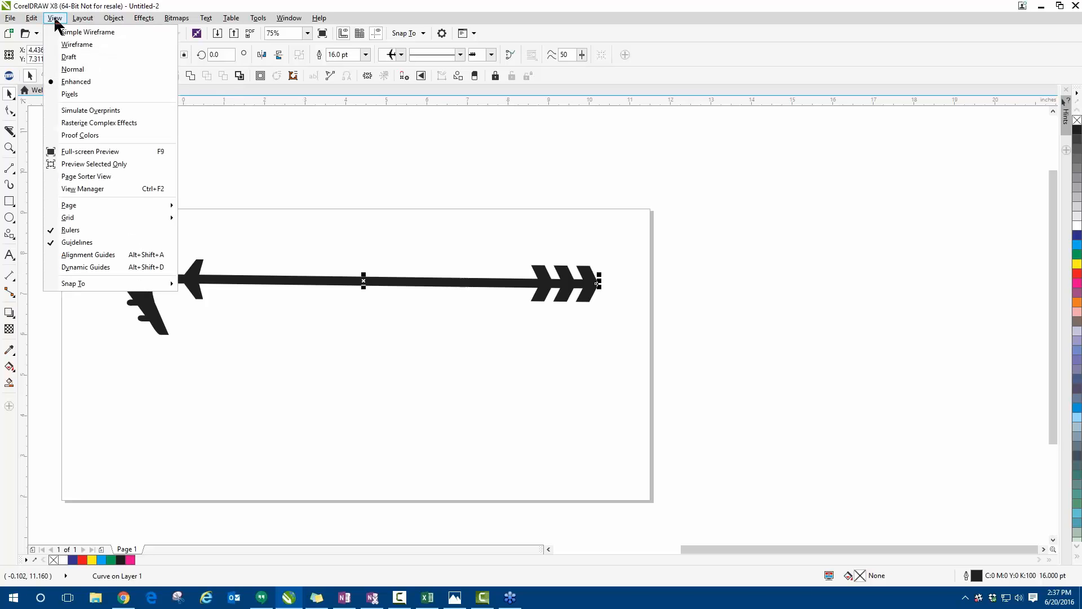
pyautogui.click(67, 35)
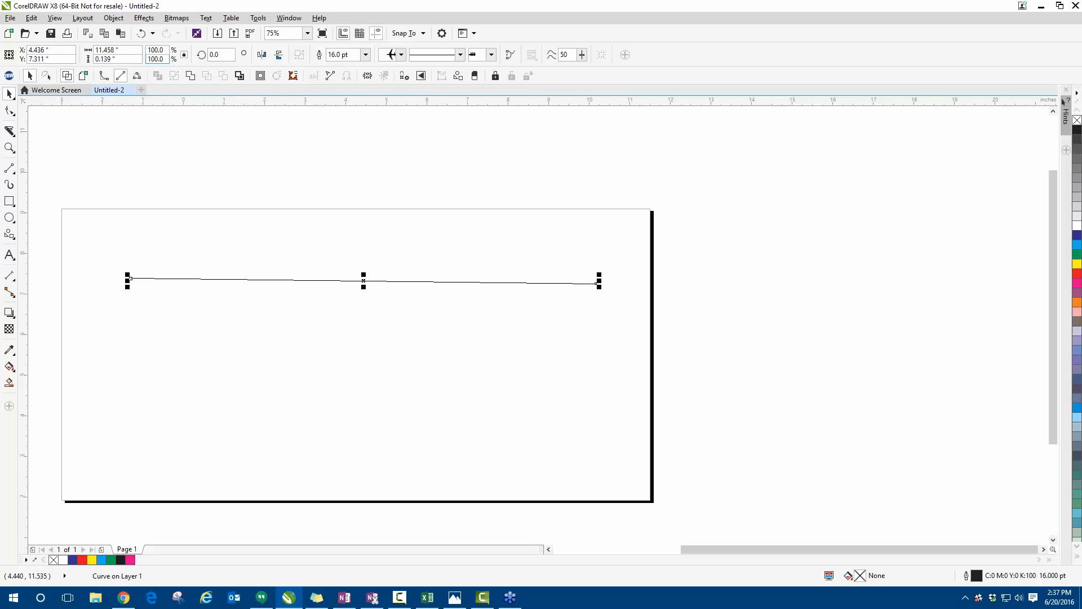
pyautogui.click(115, 19)
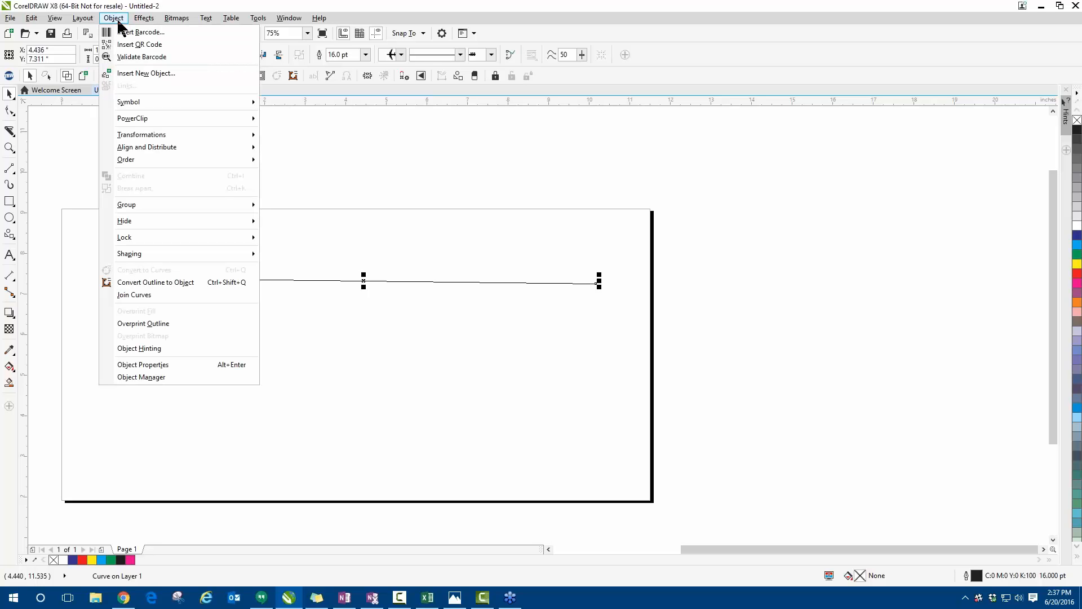
pyautogui.click(160, 283)
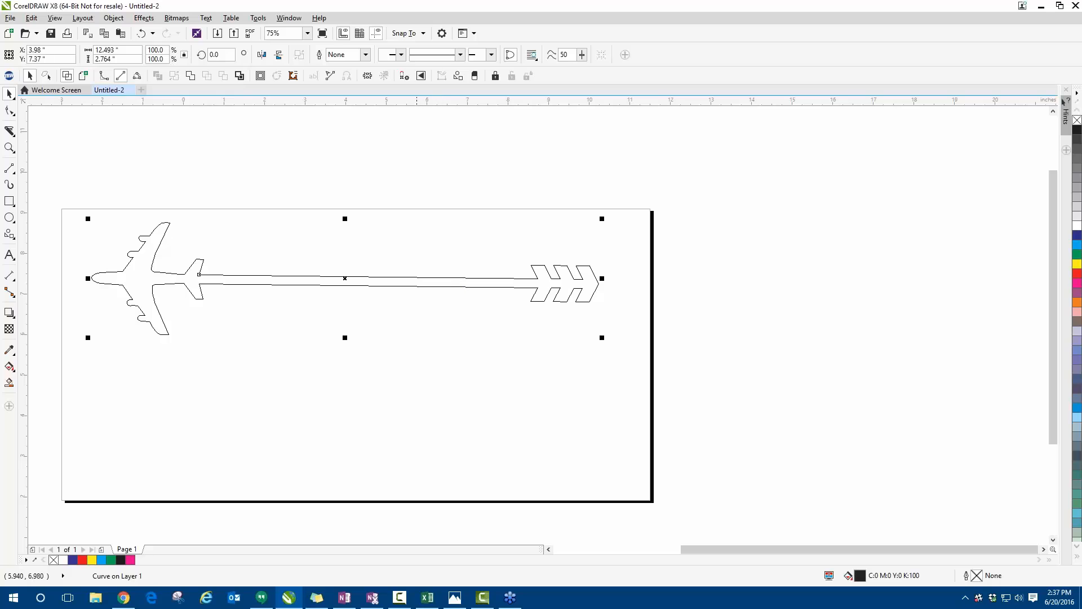
# - Compare the converted arrow object in Enhanced and Wireframe views, examining the nodes around the airplane up close
pyautogui.click(83, 75)
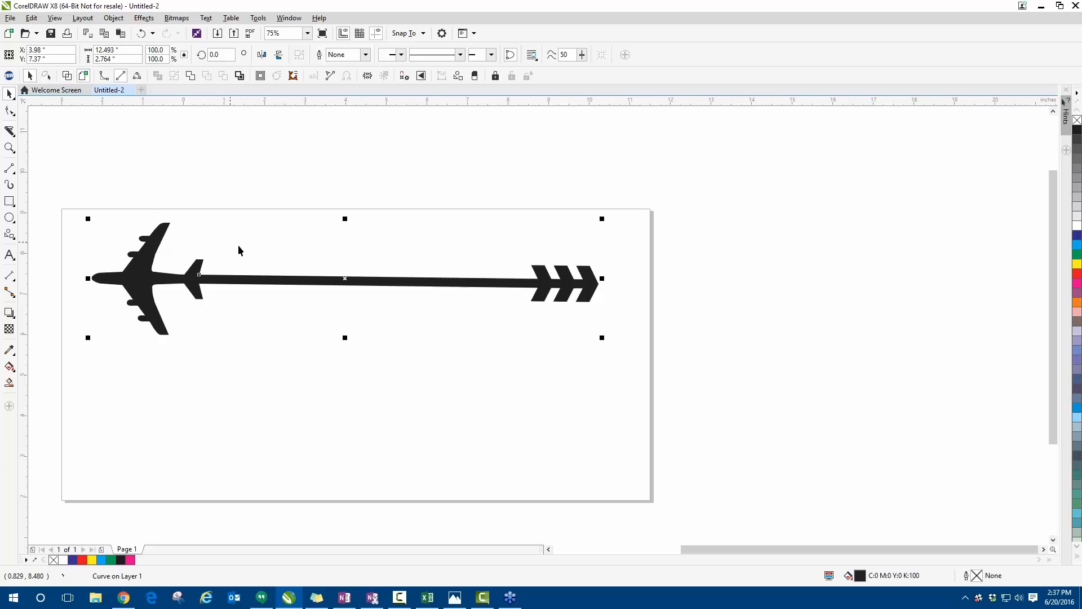
pyautogui.click(67, 76)
pyautogui.scroll(2, 136, 287)
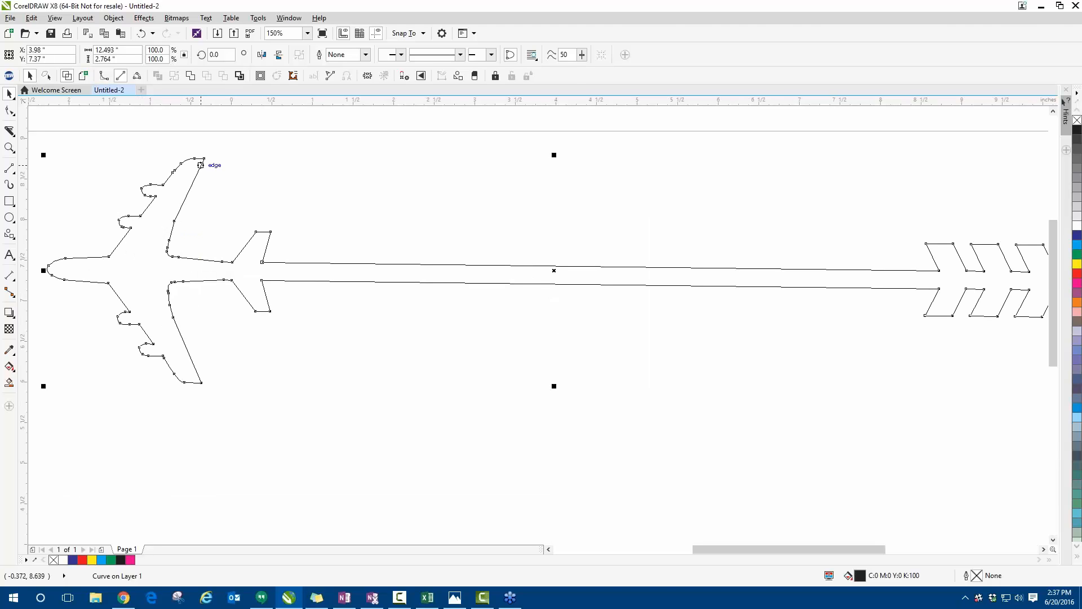
pyautogui.scroll(2, 113, 215)
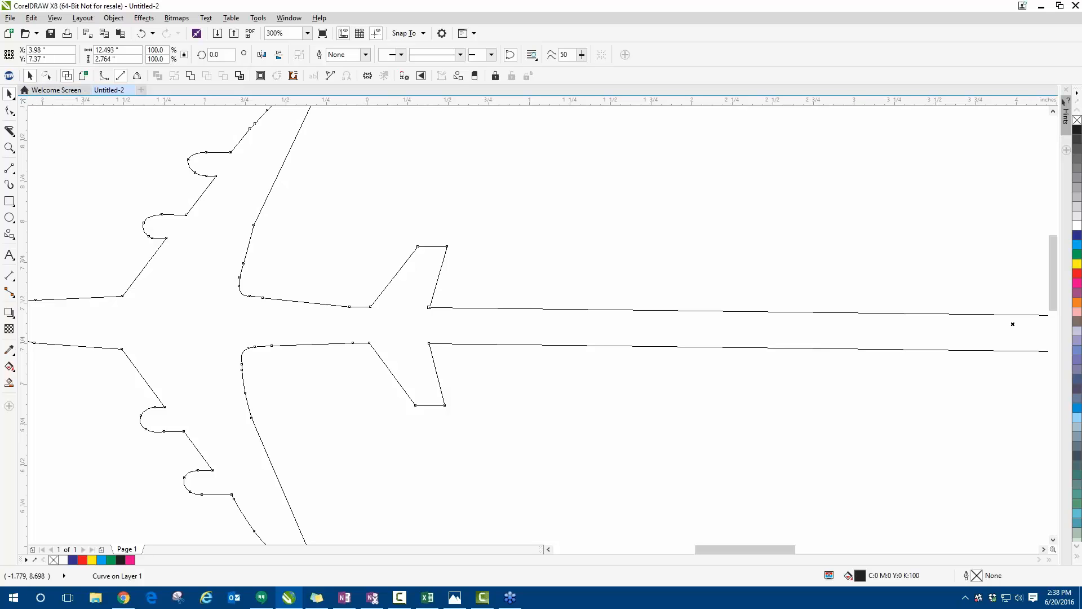
pyautogui.click(84, 75)
pyautogui.scroll(-3, 369, 393)
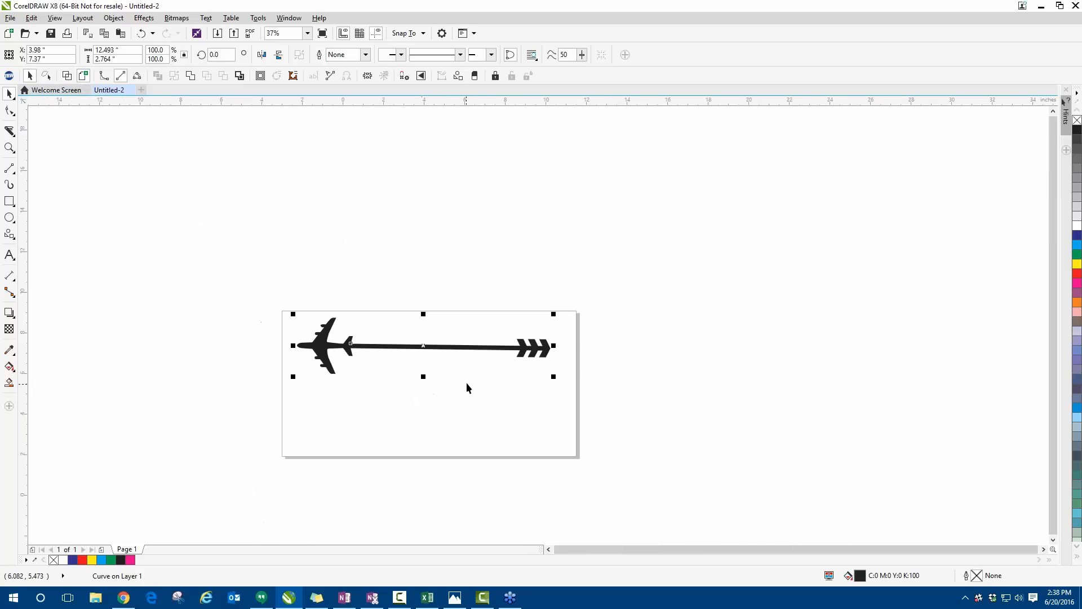
pyautogui.scroll(1, 465, 382)
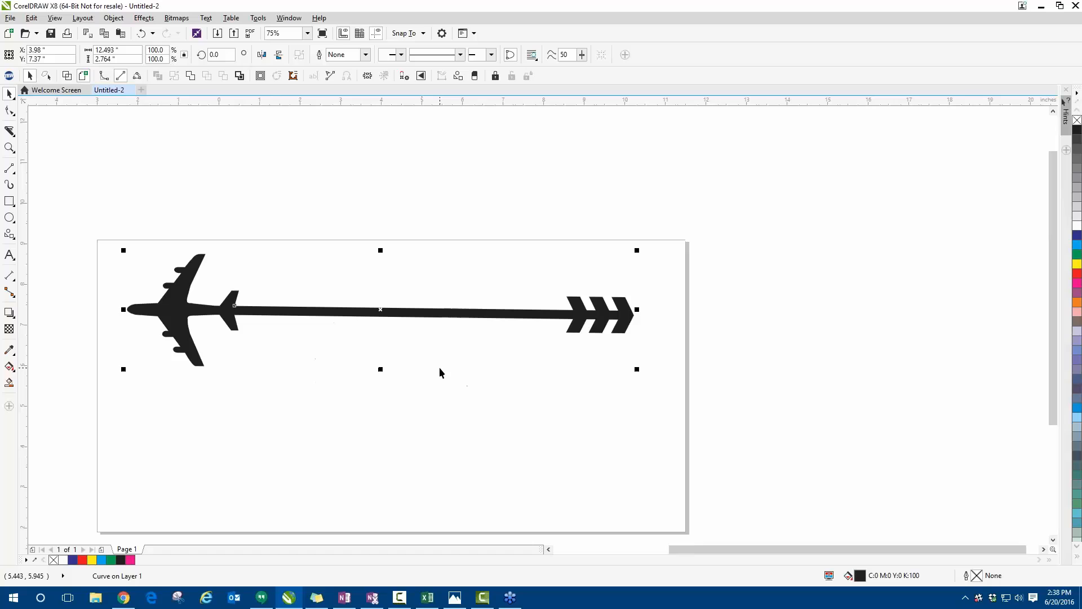
pyautogui.click(401, 55)
pyautogui.click(367, 209)
pyautogui.click(399, 54)
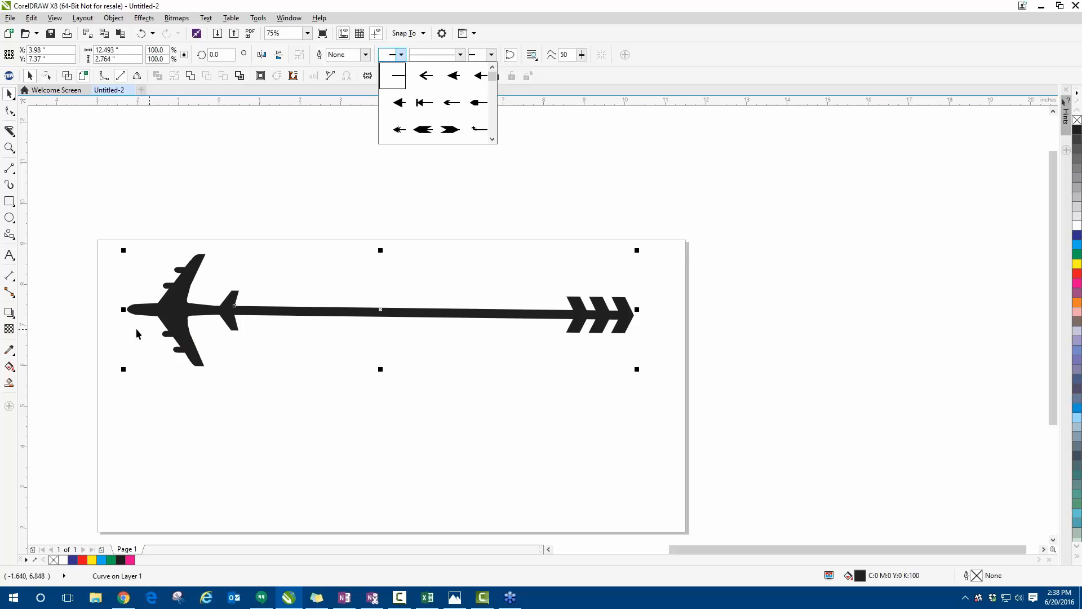
pyautogui.click(224, 194)
# - Move the converted airplane object to about X 4.08, Y 7.52 inches and deselect it
pyautogui.click(172, 226)
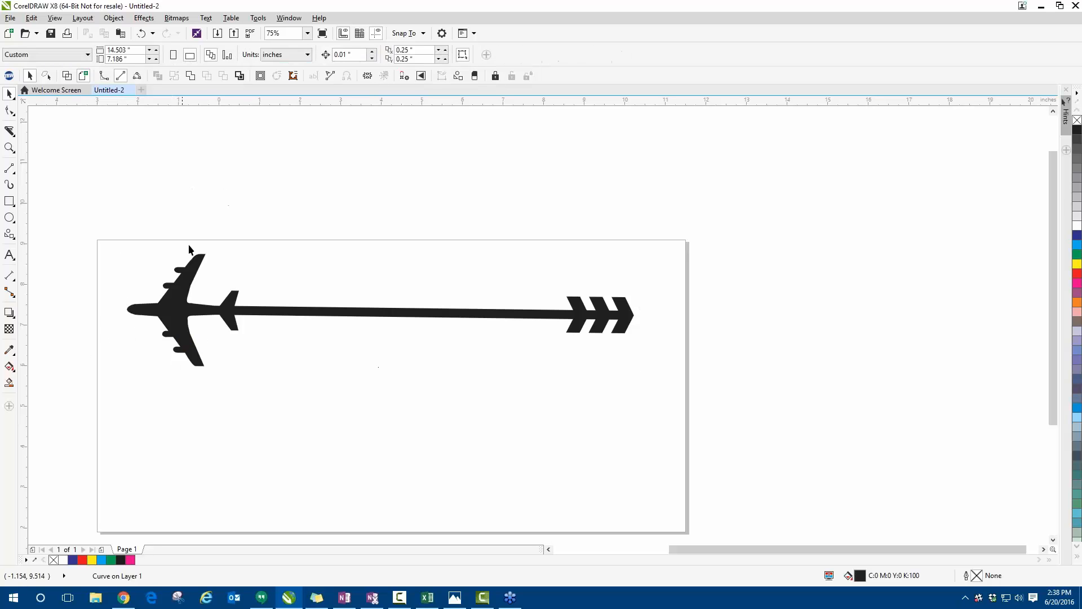
pyautogui.moveTo(187, 264)
pyautogui.mouseDown()
pyautogui.moveTo(191, 241)
pyautogui.moveTo(192, 260)
pyautogui.mouseUp()
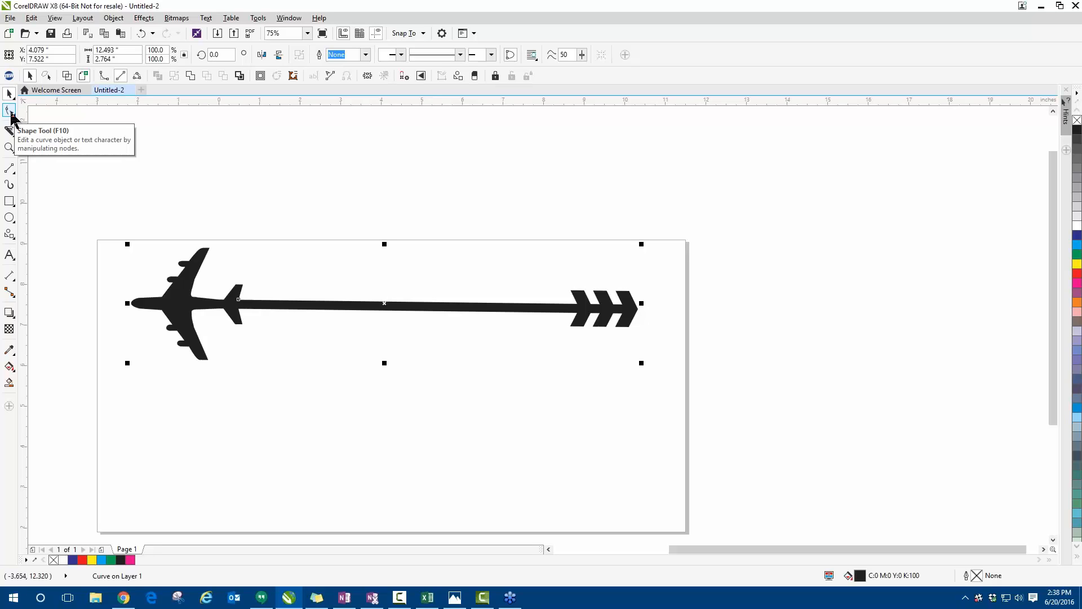
pyautogui.click(119, 242)
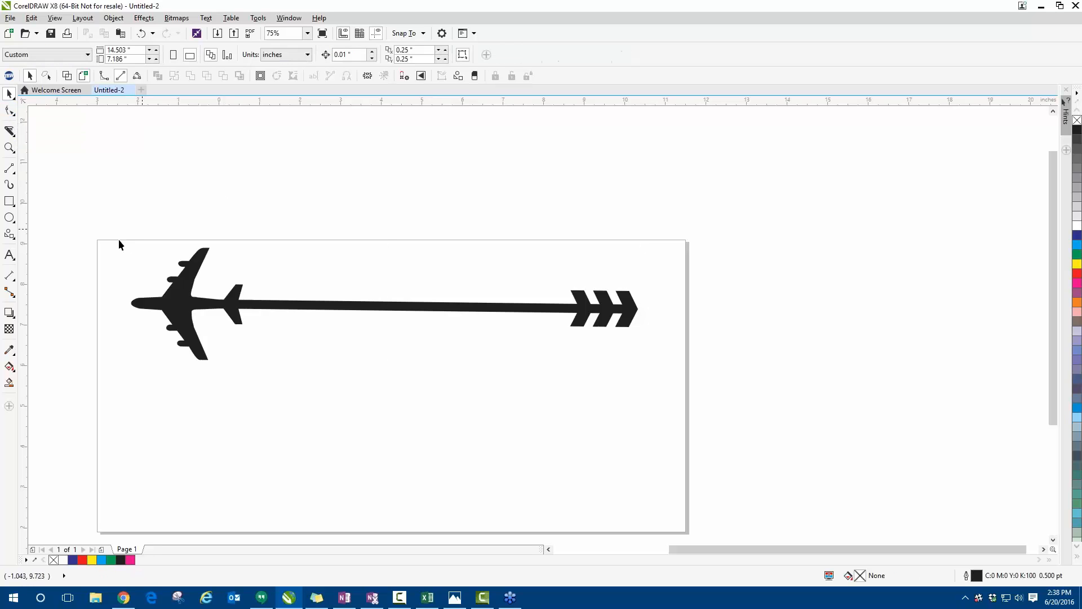
# - Draw a nearly horizontal 2-point line about 6.49 inches long above the page and give it a solid triangular start arrowhead
pyautogui.click(9, 169)
pyautogui.moveTo(152, 187)
pyautogui.mouseDown()
pyautogui.moveTo(250, 166)
pyautogui.moveTo(417, 187)
pyautogui.mouseUp()
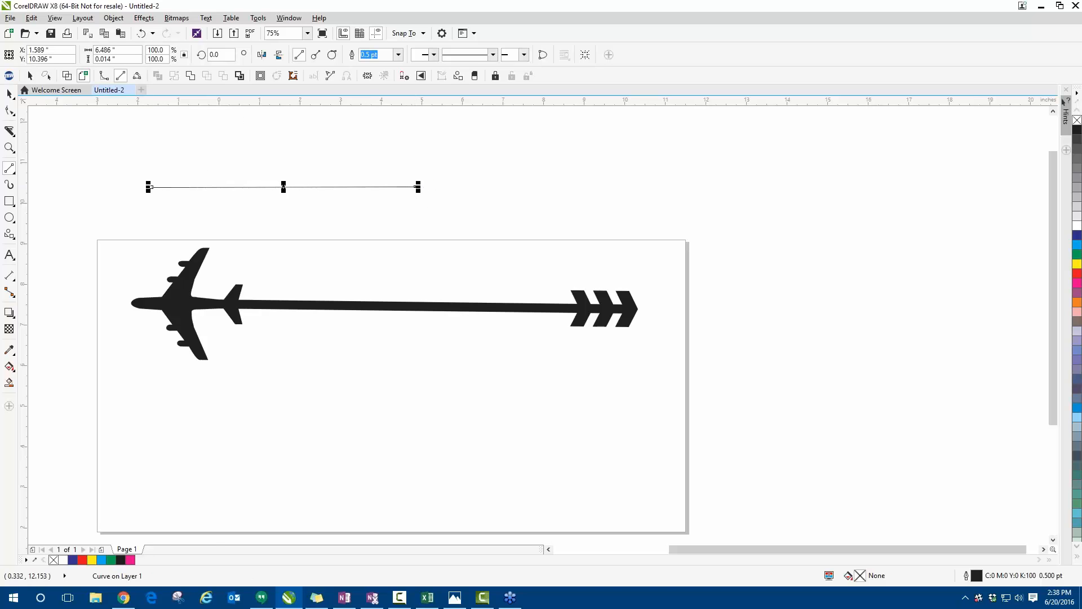
pyautogui.scroll(2, 189, 148)
pyautogui.scroll(8, 204, 161)
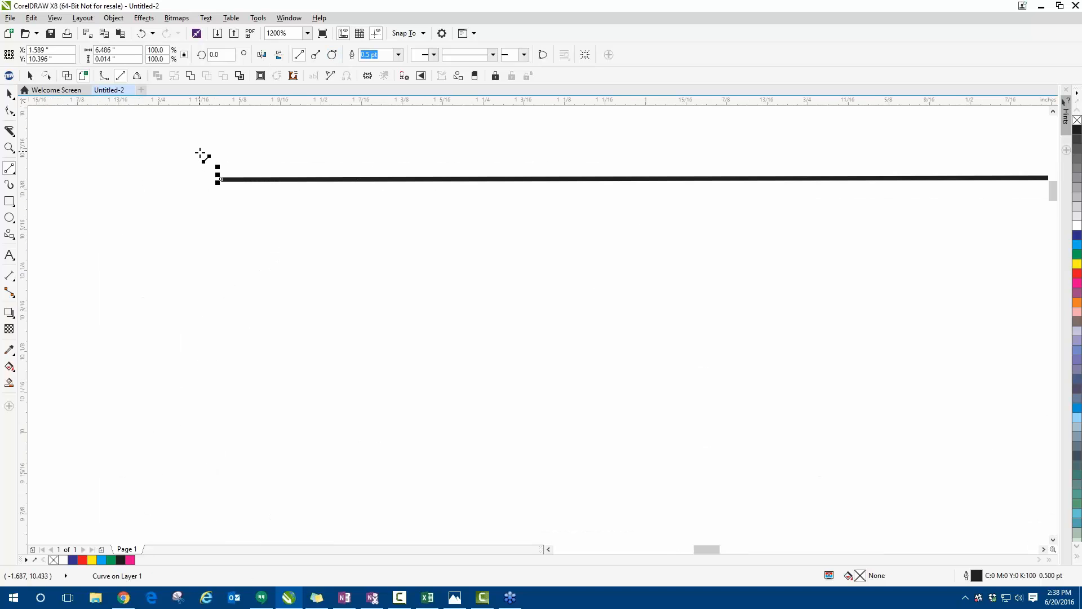
pyautogui.click(434, 54)
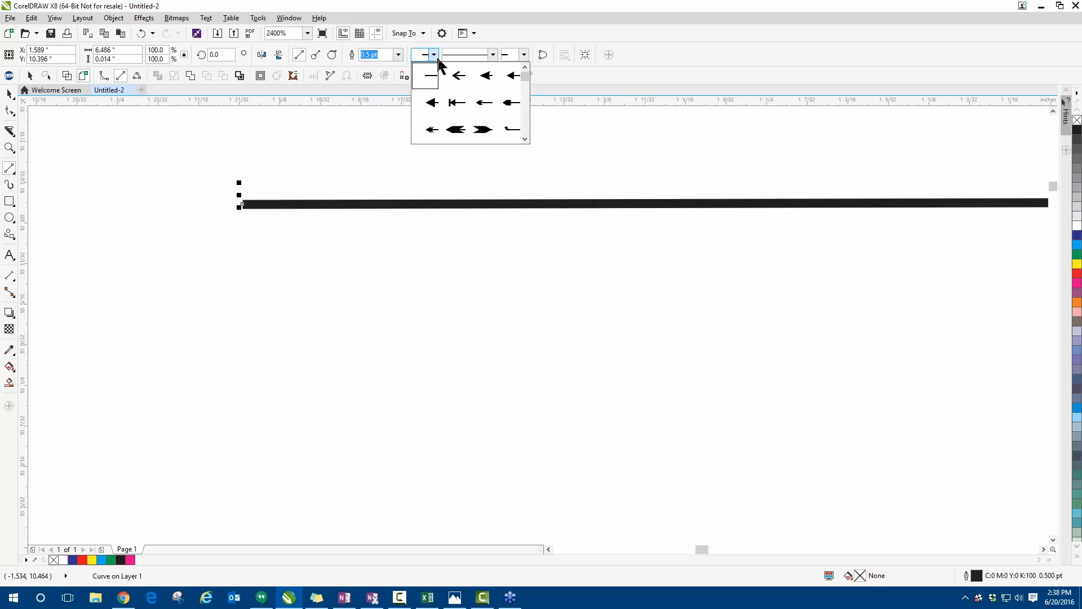
pyautogui.click(428, 106)
# - Set the outline width of the arrow line above the page to 4.0 pt, and delete the line
pyautogui.scroll(-4, 191, 279)
pyautogui.scroll(-4, 230, 251)
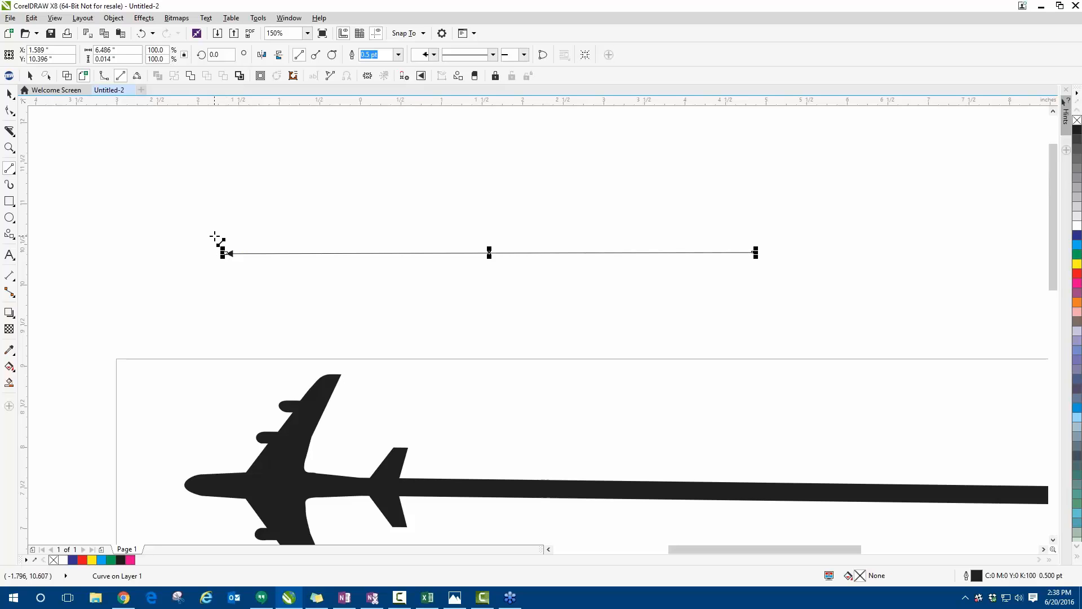
pyautogui.click(398, 56)
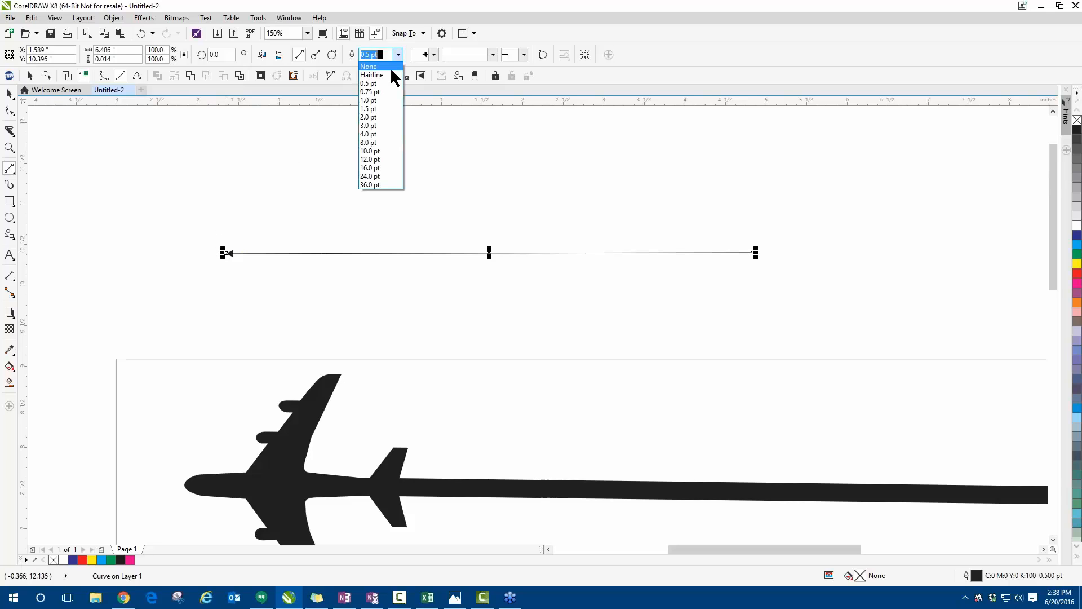
pyautogui.click(376, 134)
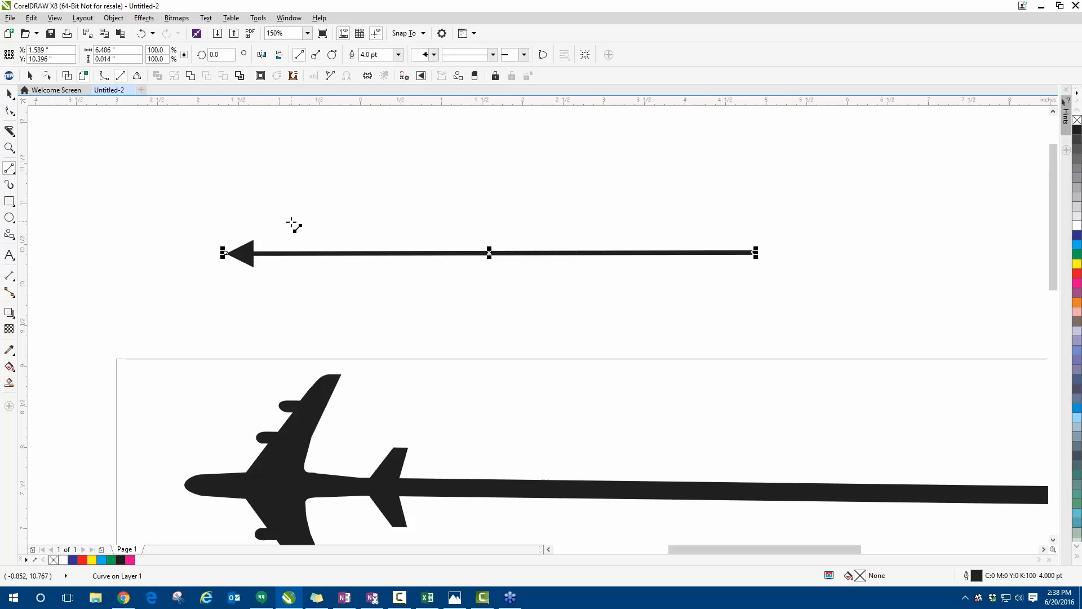
pyautogui.press('Delete')
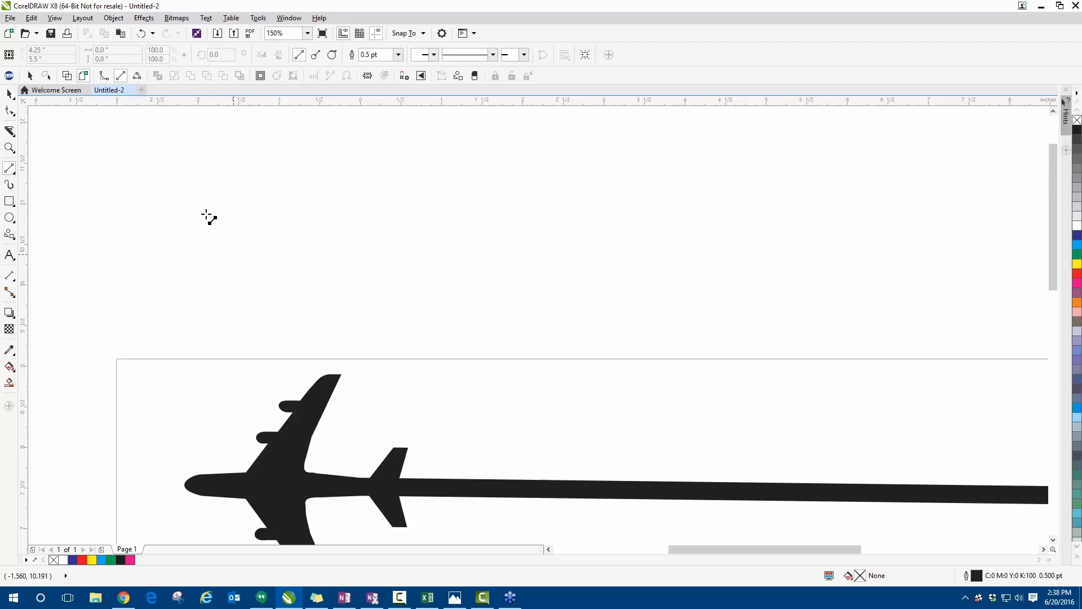
pyautogui.click(9, 94)
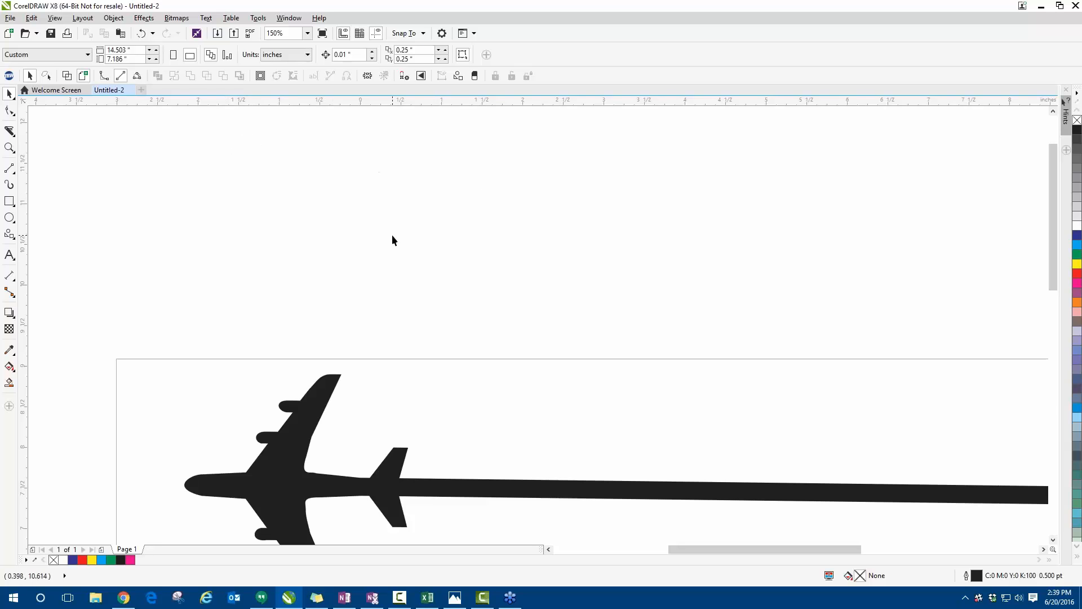
# - Convert the airplane's upper tail fin tip to a curve using its two end nodes, and bend that edge outward into a rounded tip
pyautogui.scroll(-4, 238, 222)
pyautogui.scroll(2, 345, 284)
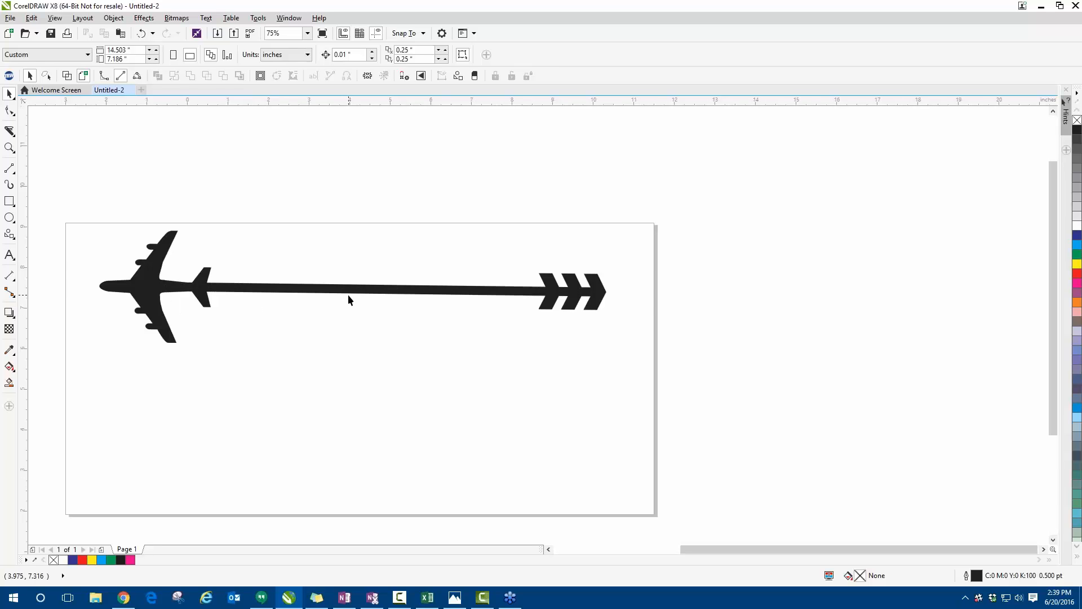
pyautogui.click(348, 293)
pyautogui.click(12, 112)
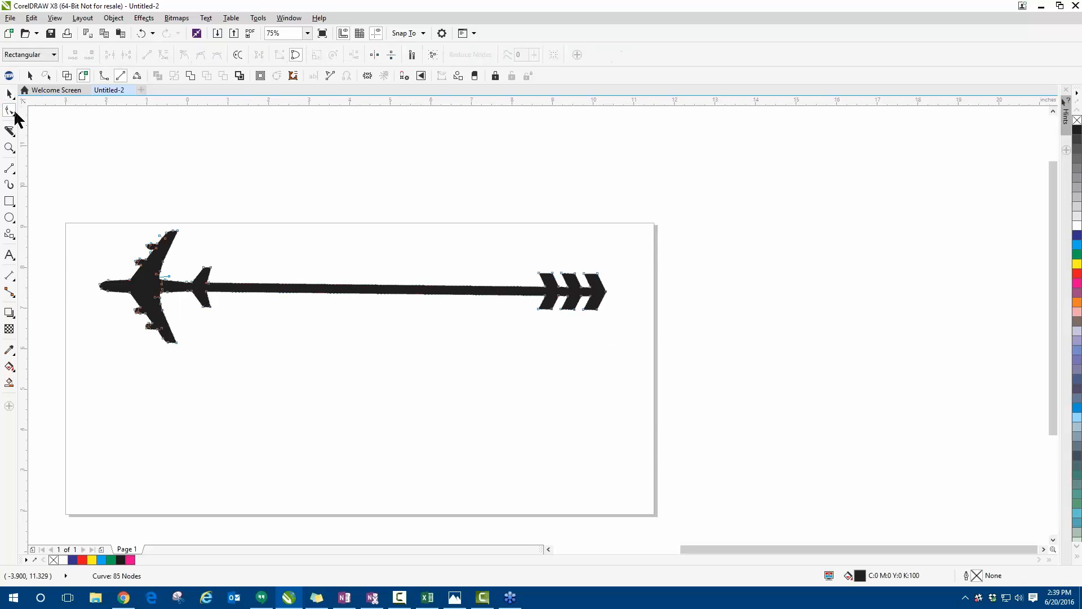
pyautogui.scroll(4, 243, 290)
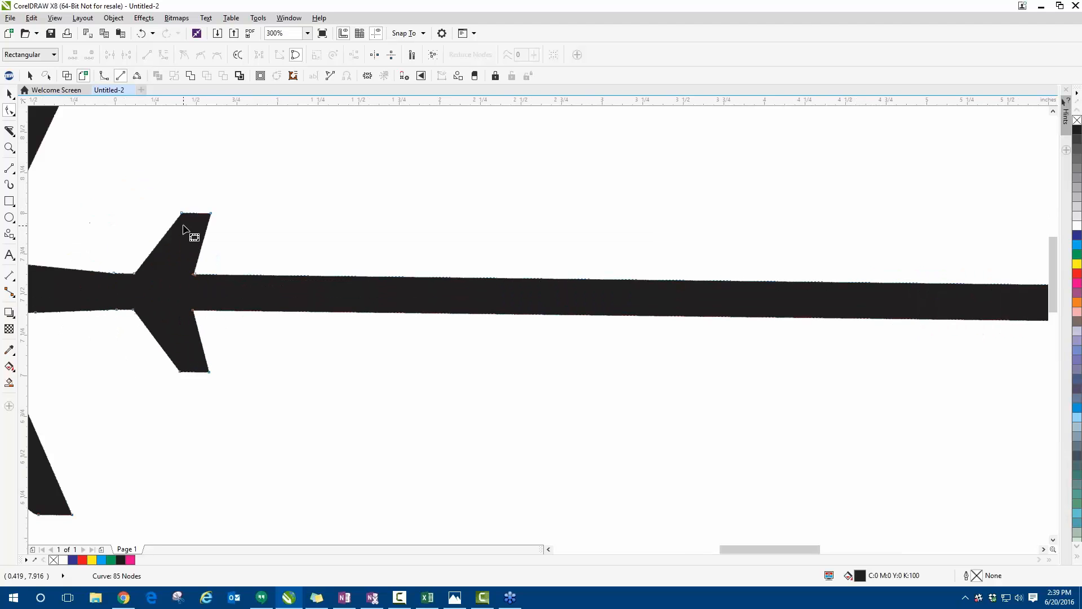
pyautogui.moveTo(150, 184); pyautogui.dragTo(160, 141)
pyautogui.scroll(2, 162, 184)
pyautogui.moveTo(135, 185); pyautogui.dragTo(261, 254)
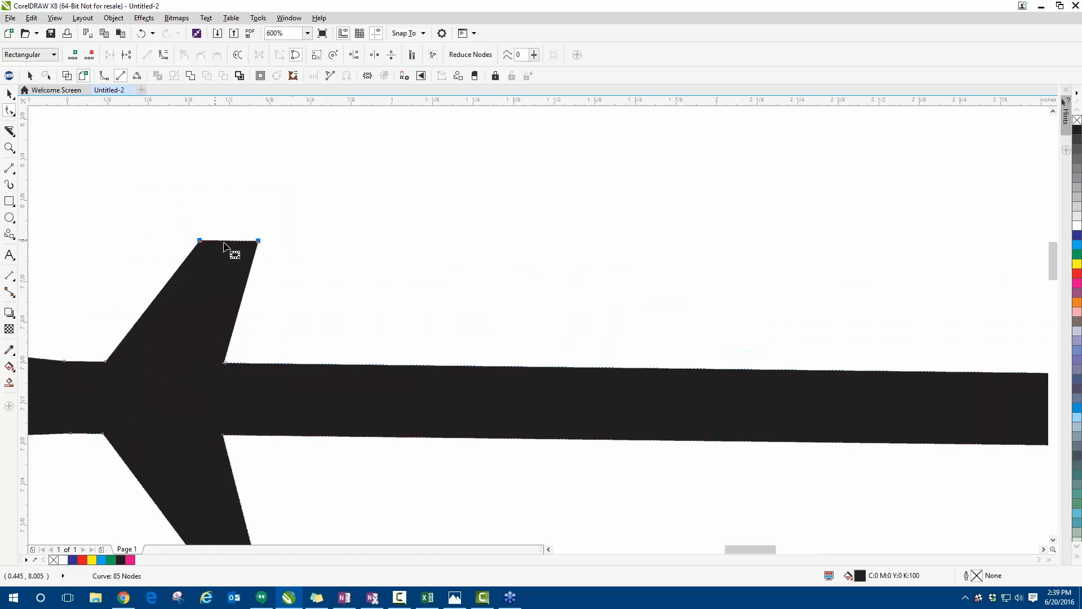
pyautogui.click(163, 54)
pyautogui.moveTo(227, 244); pyautogui.dragTo(234, 207)
# - Convert the end edge of the airplane's lower tail fin to a curve and pull it outward into a rounded tip
pyautogui.scroll(-4, 235, 215)
pyautogui.scroll(2, 225, 294)
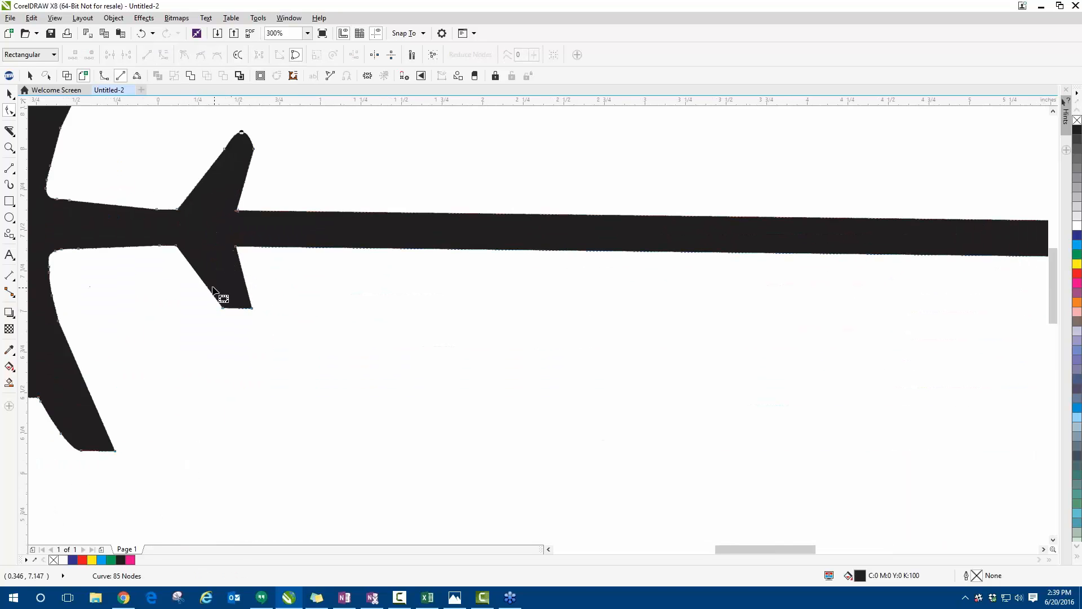
pyautogui.moveTo(181, 300); pyautogui.dragTo(263, 328)
pyautogui.scroll(2, 232, 298)
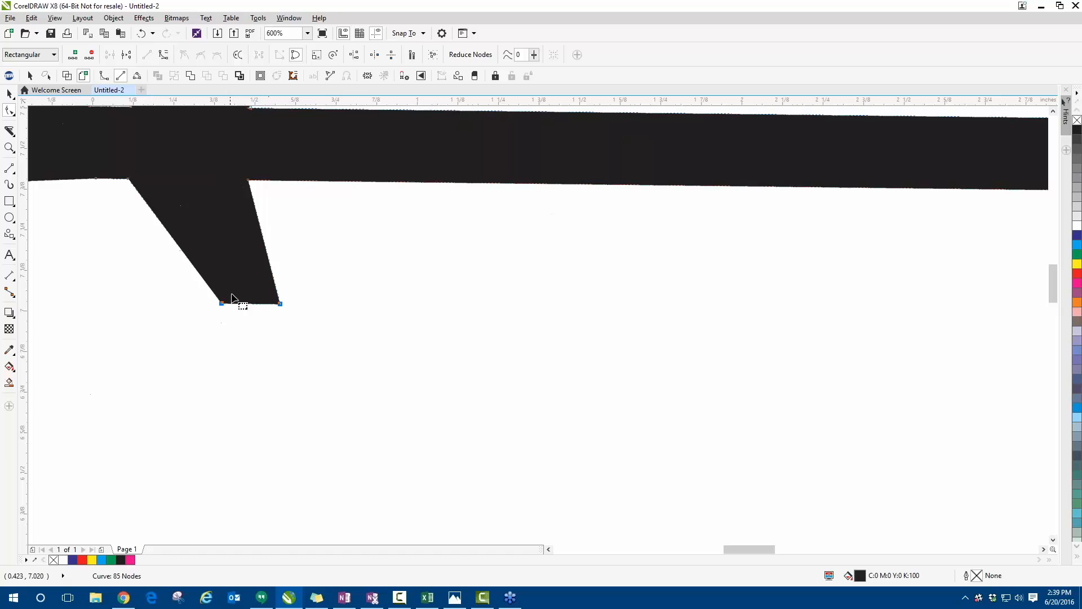
pyautogui.click(163, 55)
pyautogui.moveTo(251, 303); pyautogui.dragTo(274, 348)
# - Delete the nodes around the tip and outer engine of both the upper and the lower airplane wing
pyautogui.scroll(-2, 253, 345)
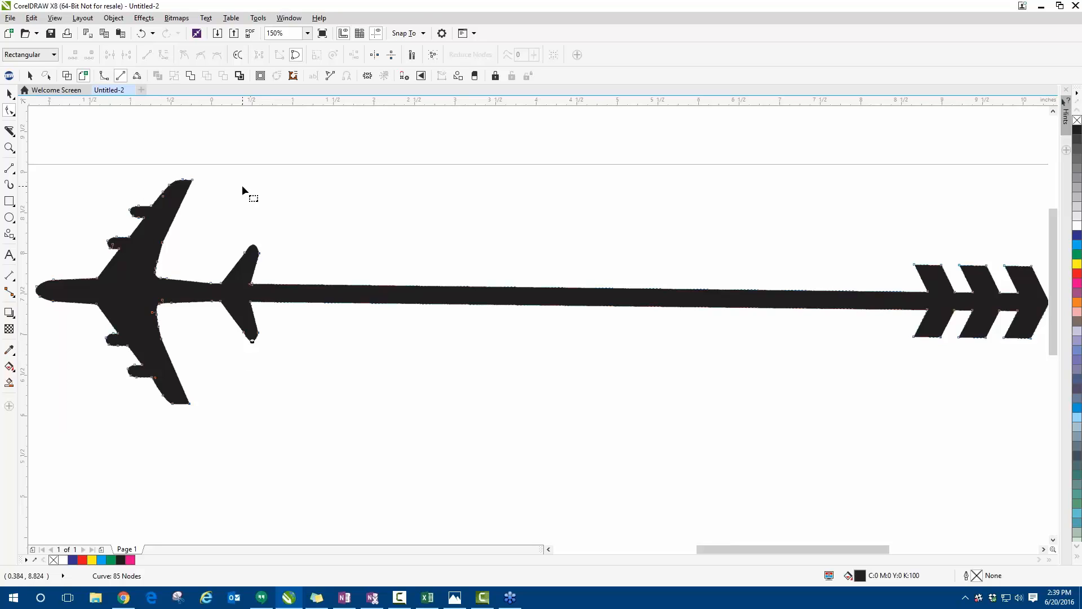
pyautogui.moveTo(118, 156); pyautogui.dragTo(218, 221)
pyautogui.press('Delete')
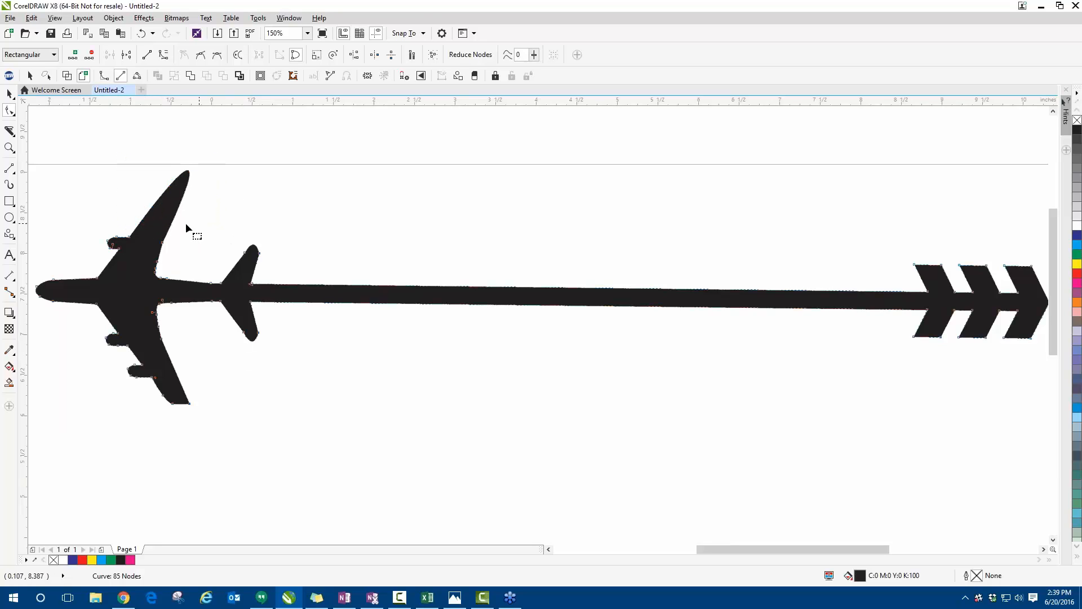
pyautogui.moveTo(106, 358); pyautogui.dragTo(213, 409)
pyautogui.press('Delete')
# - Check the reshaped airplane up close and as a whole, and delete the entire airplane object
pyautogui.scroll(-2, 77, 278)
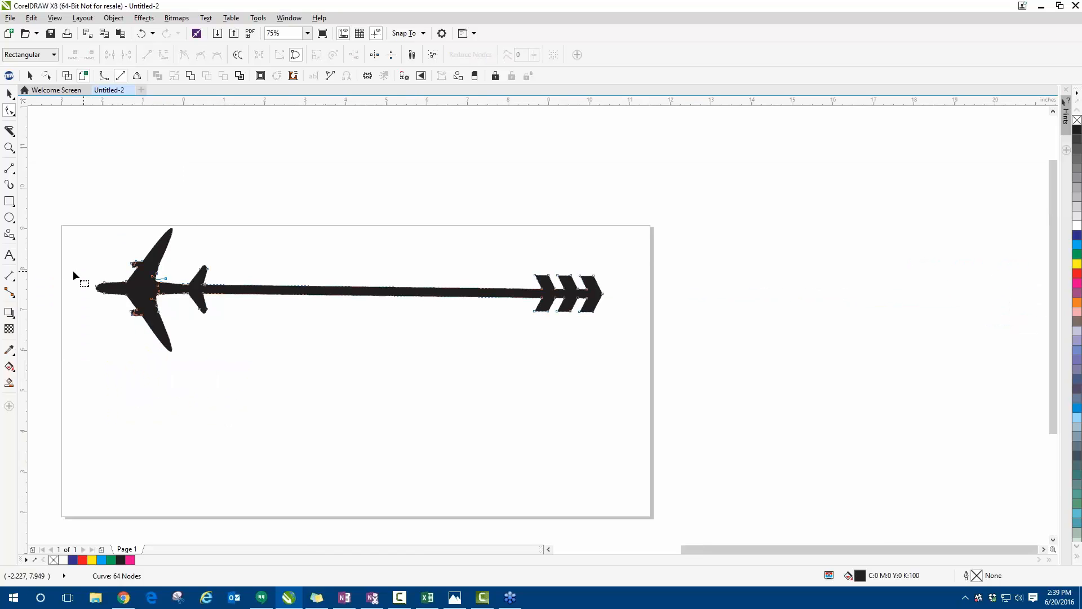
pyautogui.scroll(2, 73, 269)
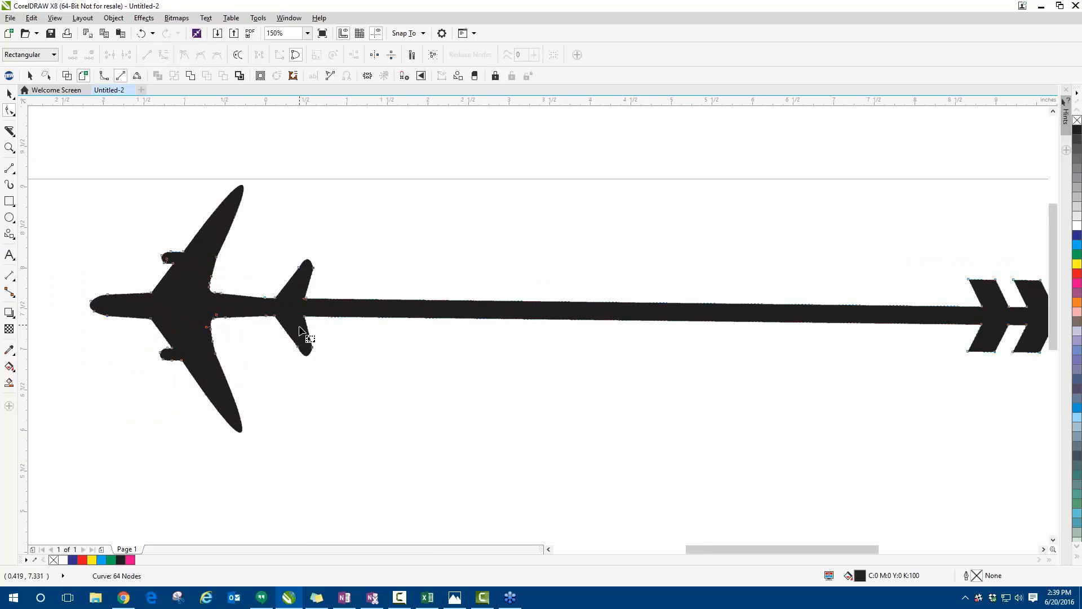
pyautogui.scroll(2, 237, 317)
pyautogui.scroll(-2, 237, 317)
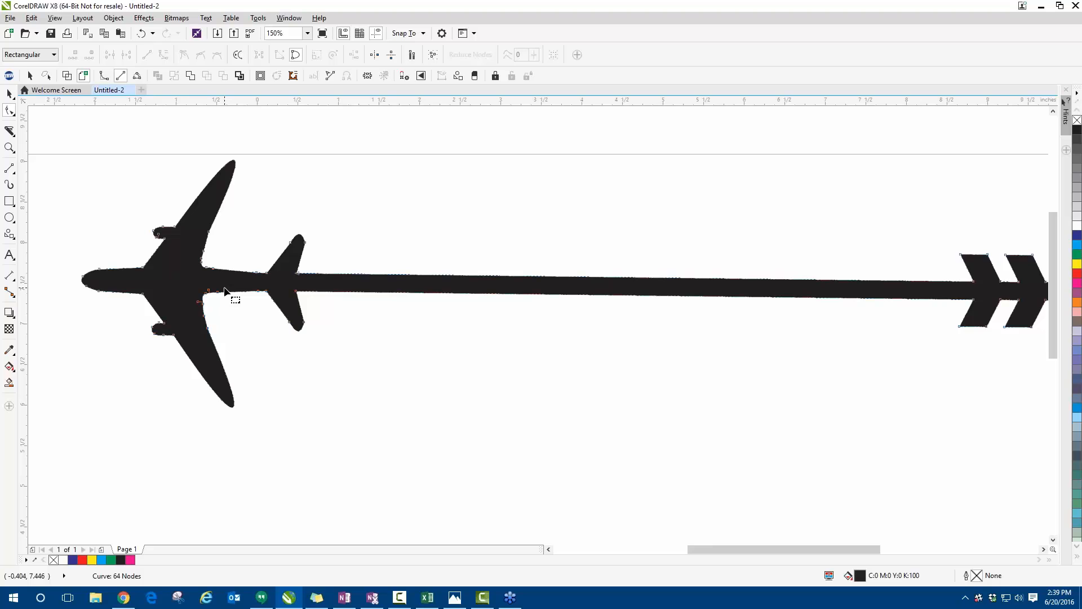
pyautogui.scroll(-2, 221, 235)
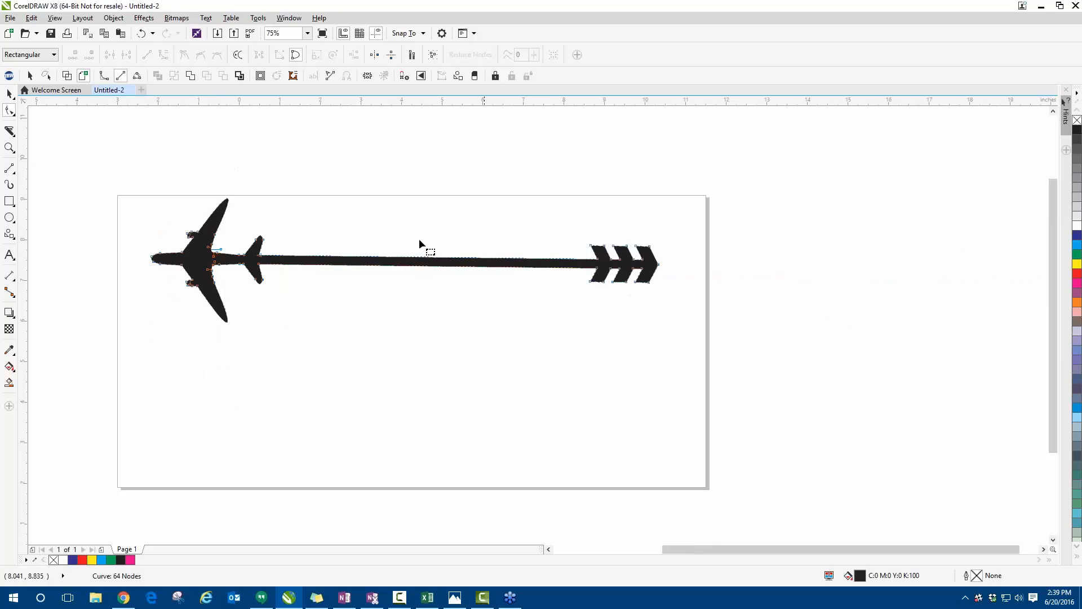
pyautogui.click(9, 93)
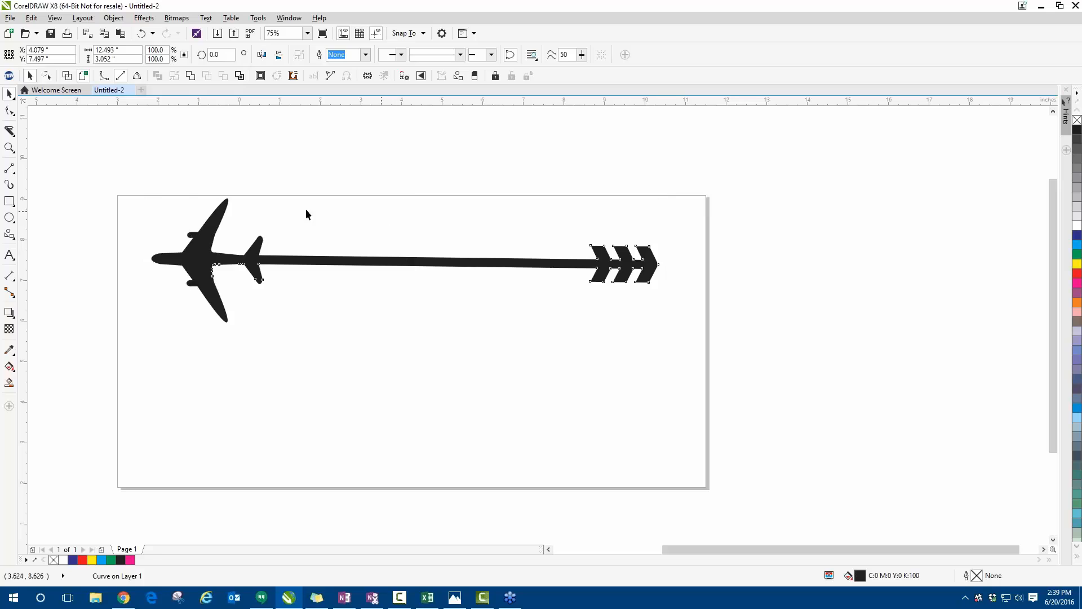
pyautogui.press('Delete')
# - Draw a zigzag of eight straight segments across the upper half of the page with the Bézier tool
pyautogui.click(13, 172)
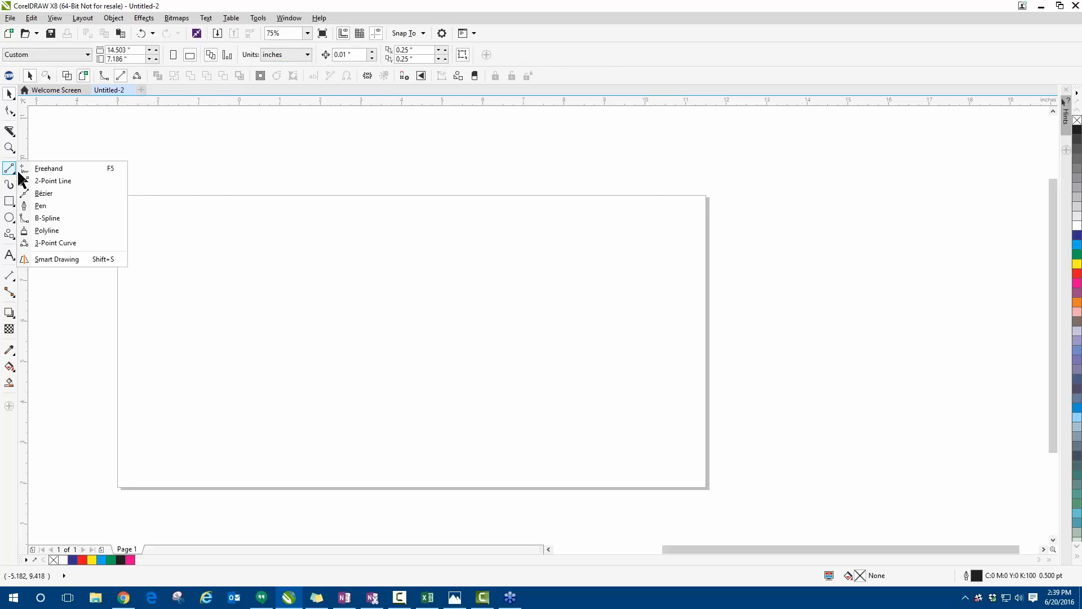
pyautogui.click(44, 193)
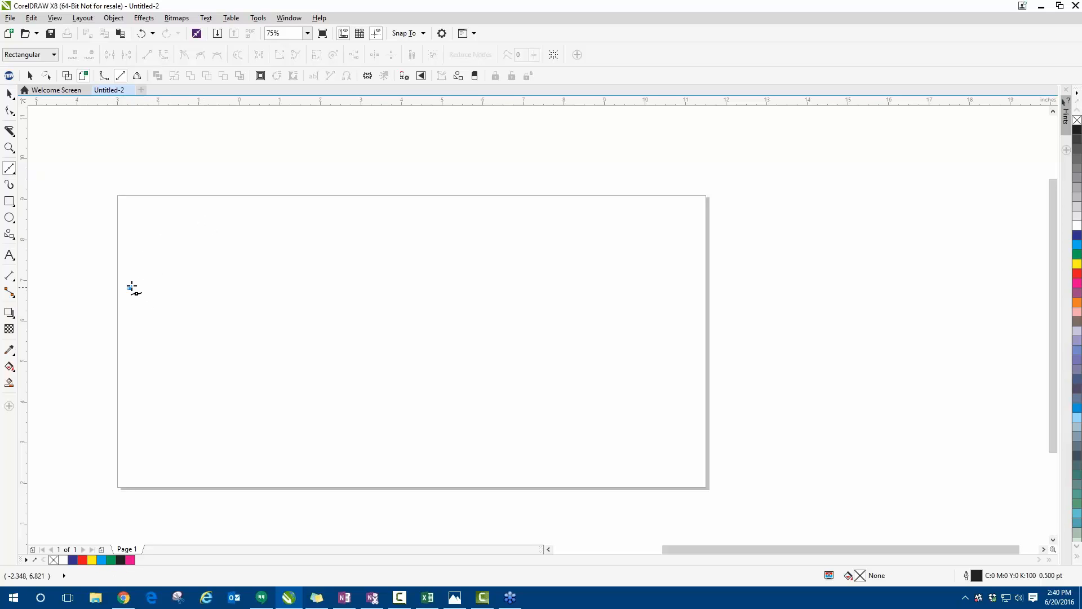
pyautogui.click(225, 213)
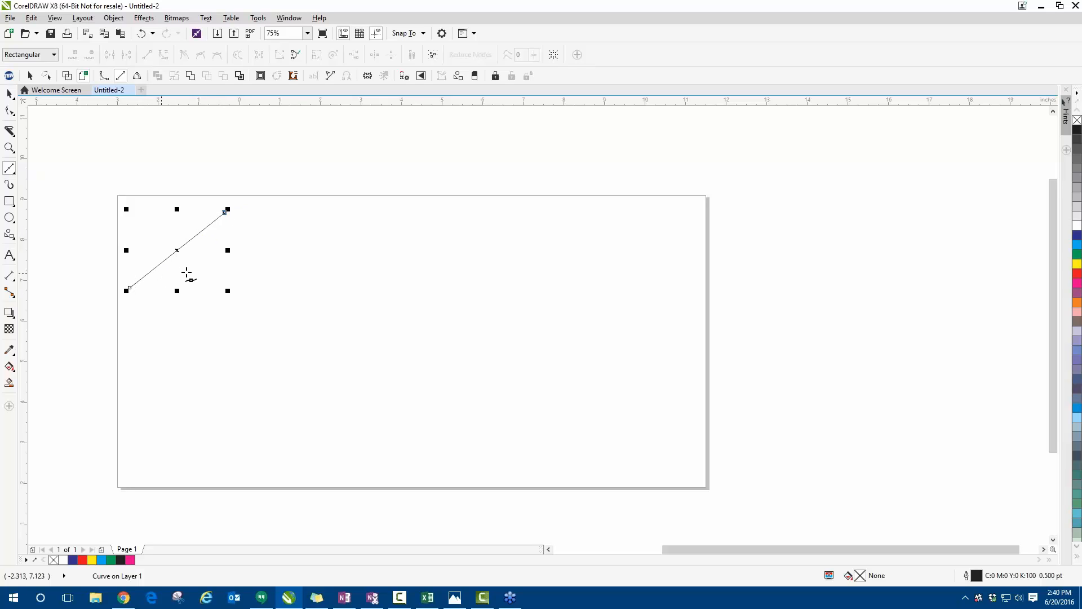
pyautogui.click(294, 299)
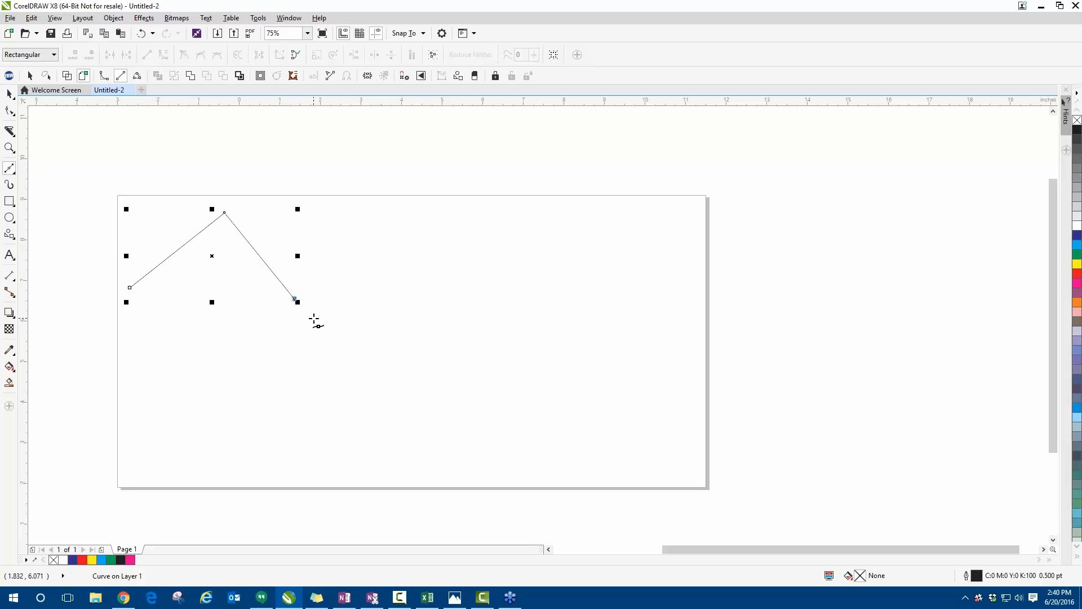
pyautogui.click(360, 214)
pyautogui.click(434, 294)
pyautogui.click(508, 210)
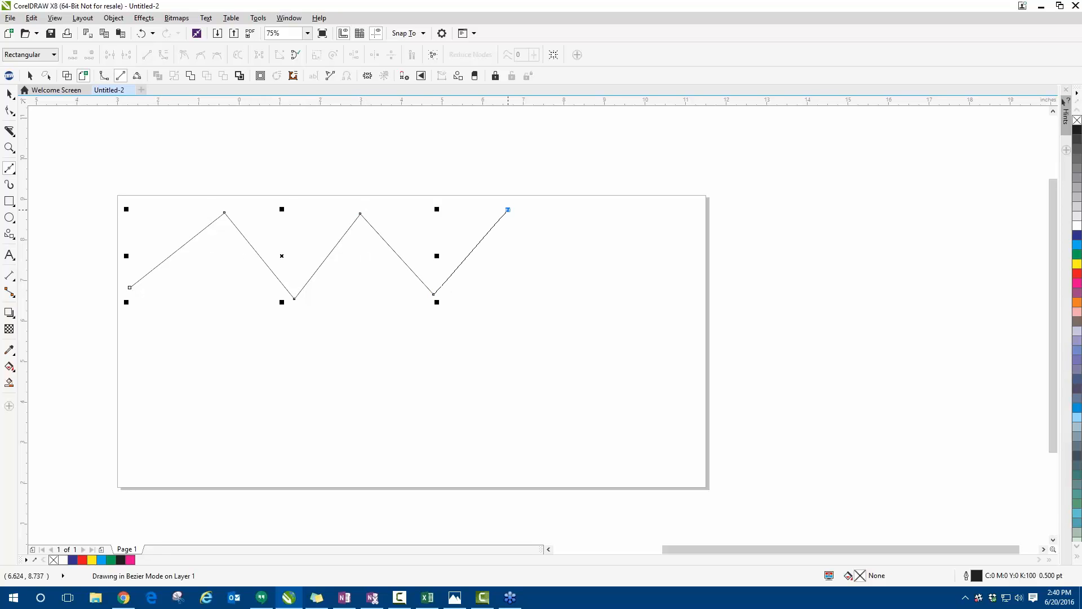
pyautogui.click(557, 290)
pyautogui.click(610, 220)
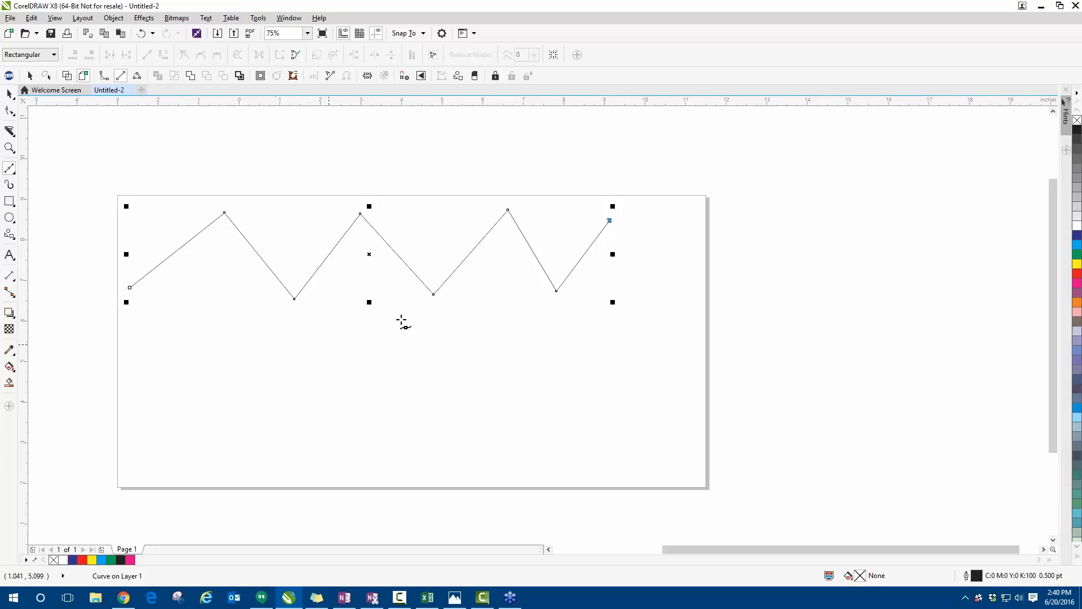
pyautogui.click(683, 299)
# - Extend the Bézier path with three curved segments from the zigzag's right end down to the lower middle of the page
pyautogui.click(633, 378)
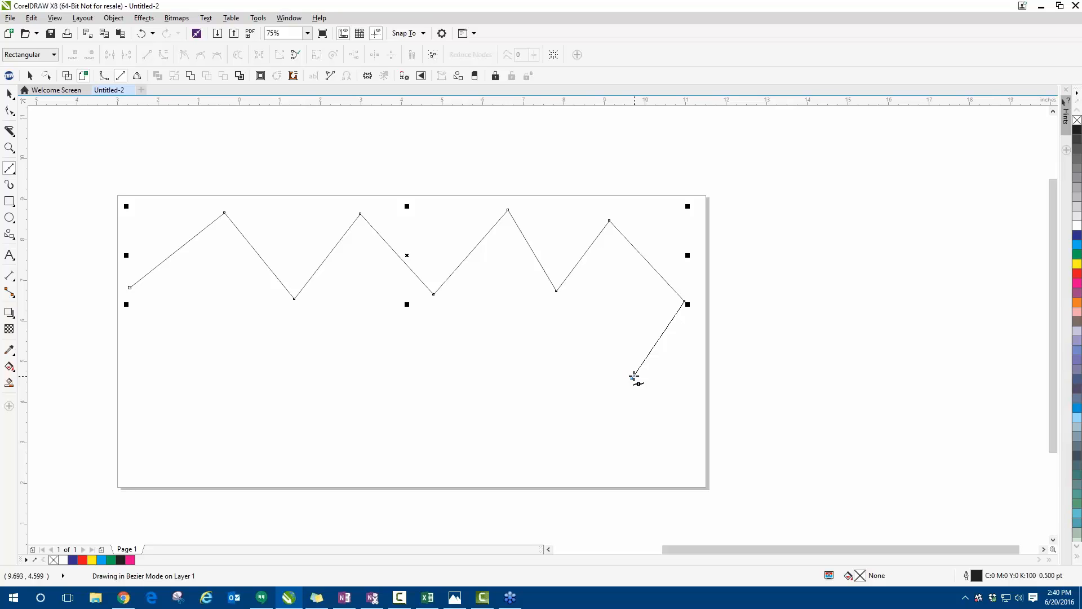
pyautogui.moveTo(634, 377); pyautogui.dragTo(542, 361)
pyautogui.moveTo(543, 361); pyautogui.dragTo(649, 396)
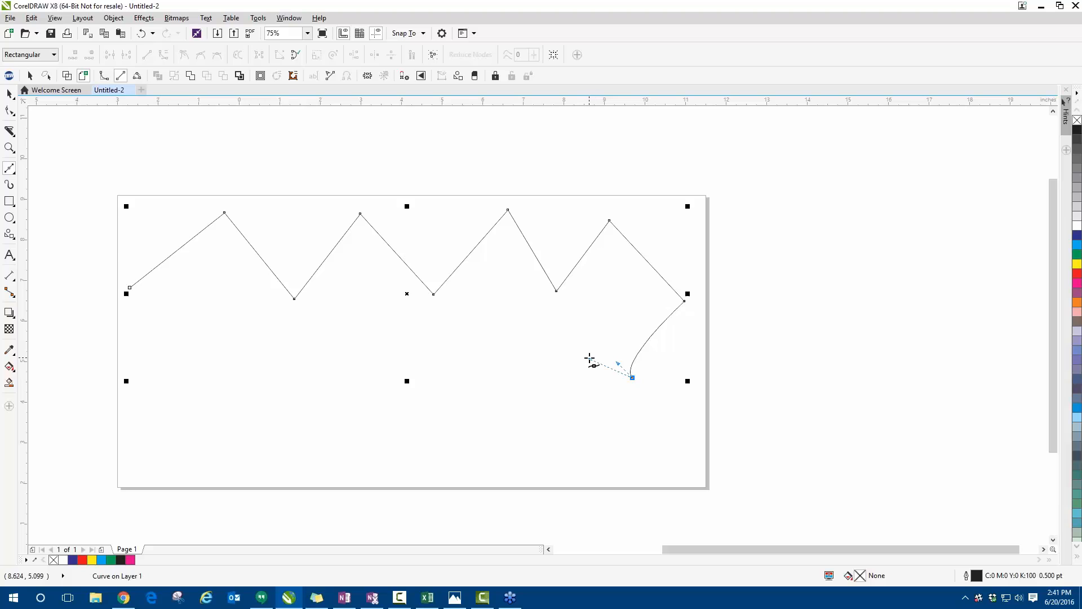
pyautogui.moveTo(573, 394); pyautogui.dragTo(597, 429)
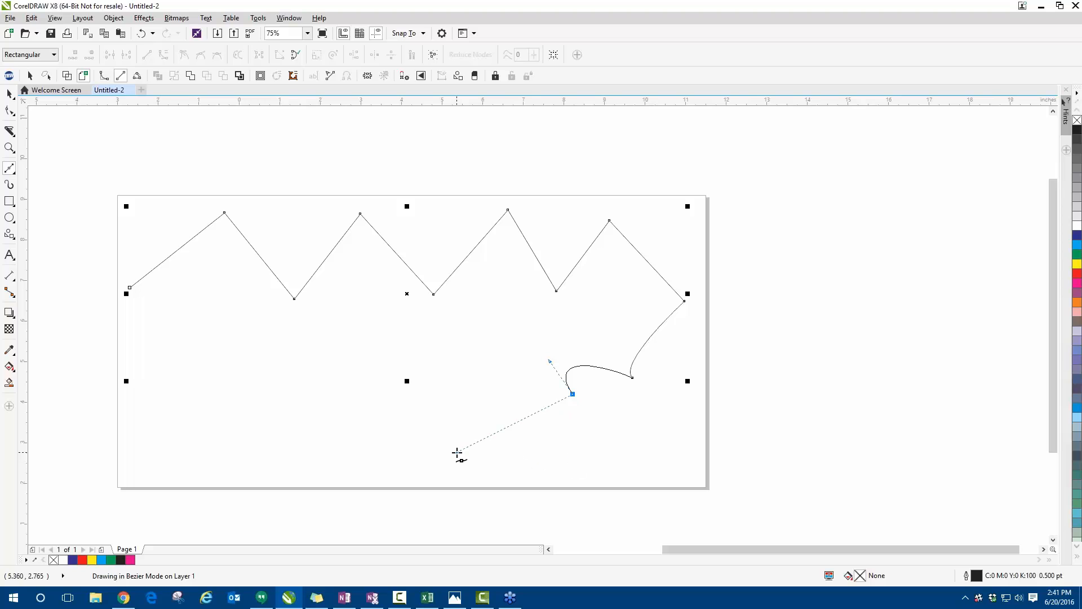
pyautogui.click(414, 436)
pyautogui.moveTo(415, 435); pyautogui.dragTo(394, 417)
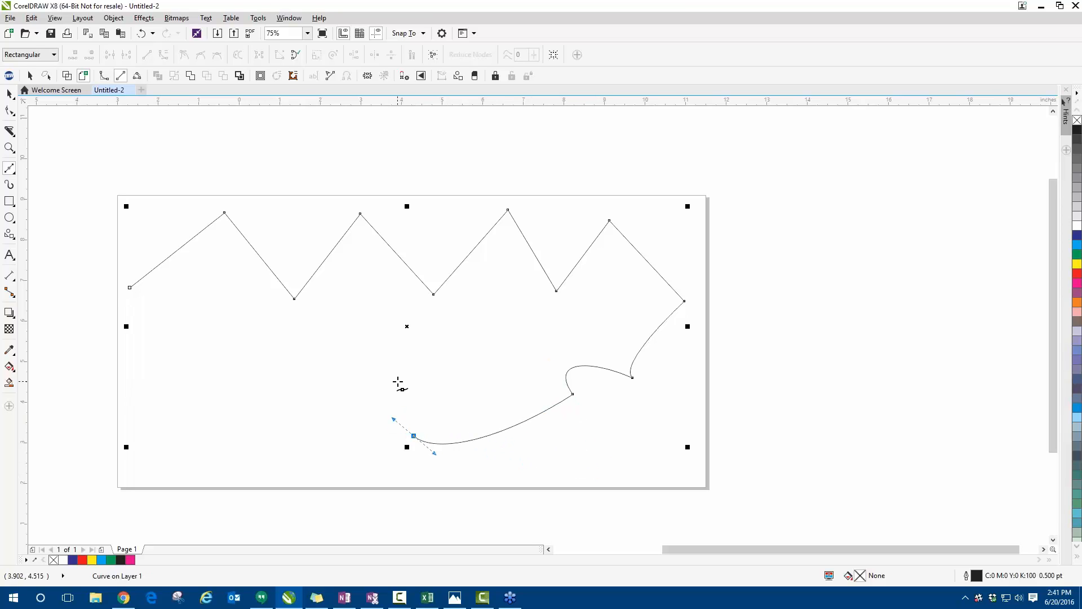
# - Add three more curved segments back toward the zigzag's beginning and close the path at its starting node
pyautogui.moveTo(395, 373); pyautogui.dragTo(323, 334)
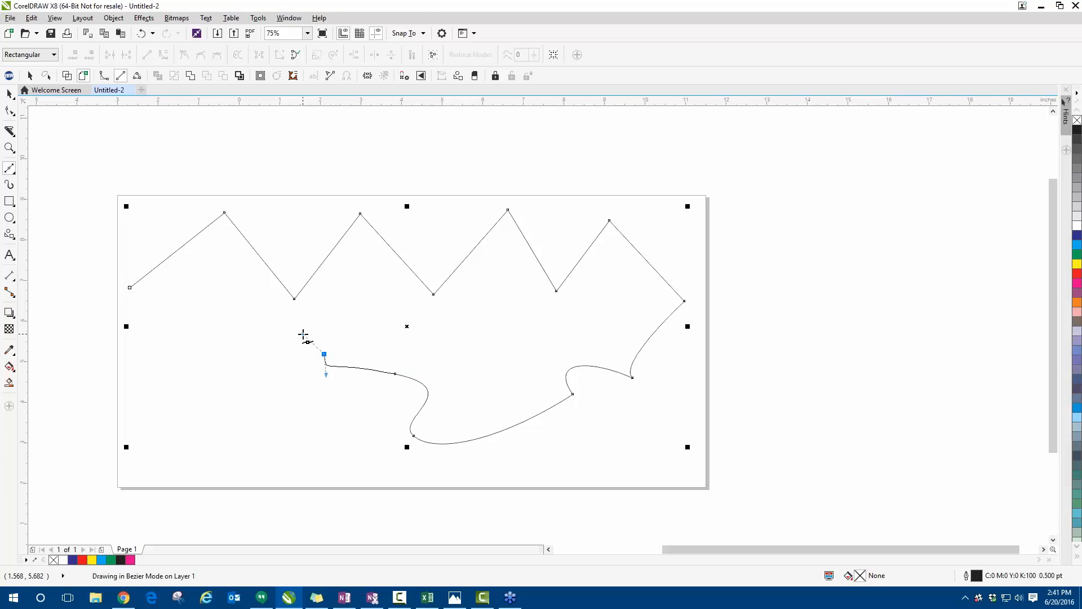
pyautogui.moveTo(286, 324)
pyautogui.mouseDown()
pyautogui.moveTo(386, 318)
pyautogui.moveTo(282, 325)
pyautogui.mouseUp()
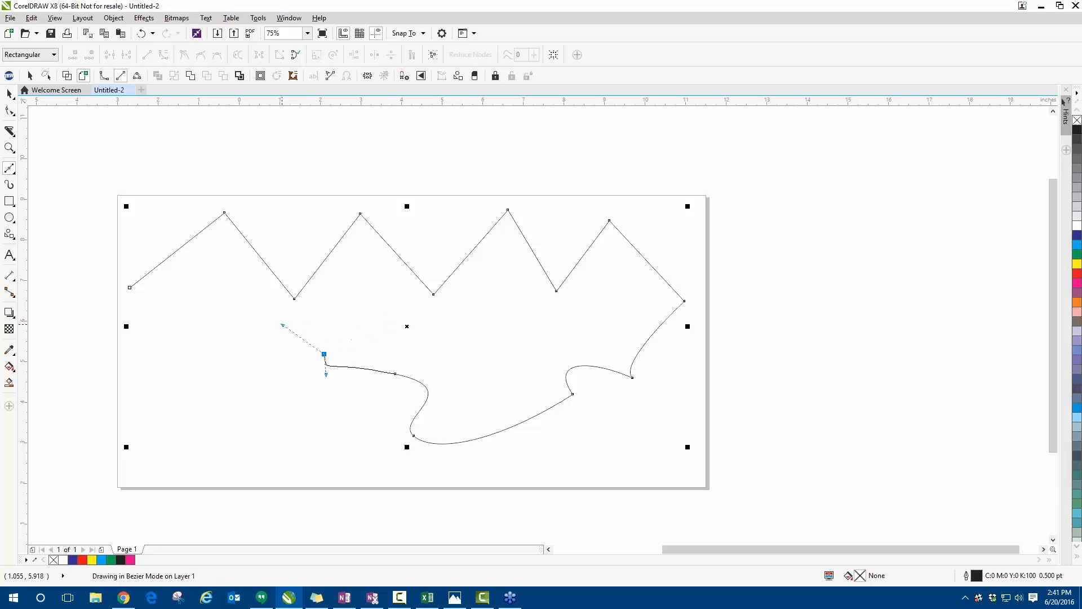
pyautogui.click(246, 320)
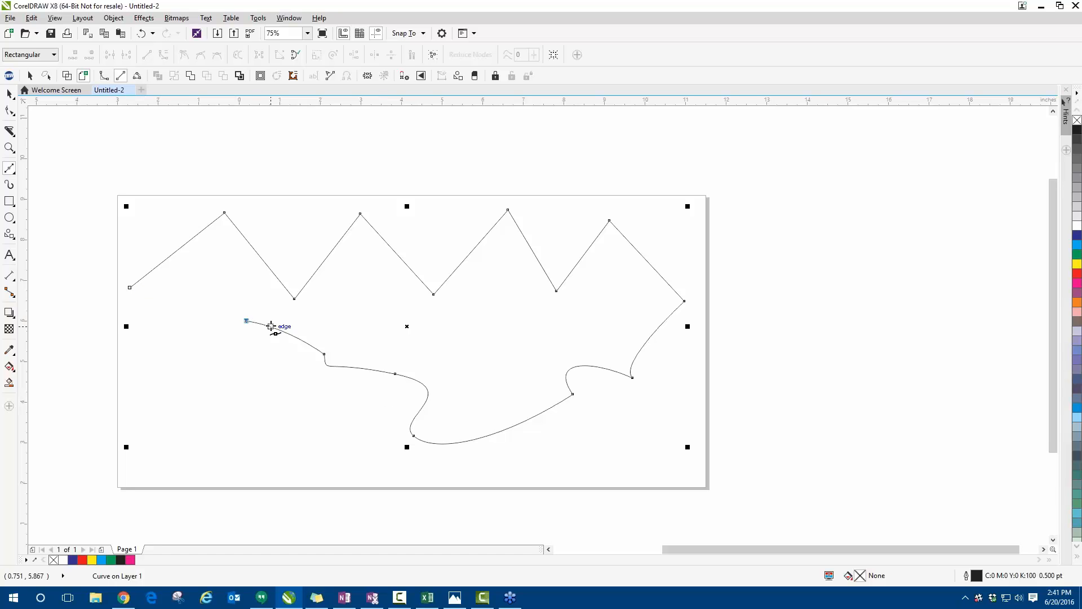
pyautogui.scroll(2, 131, 289)
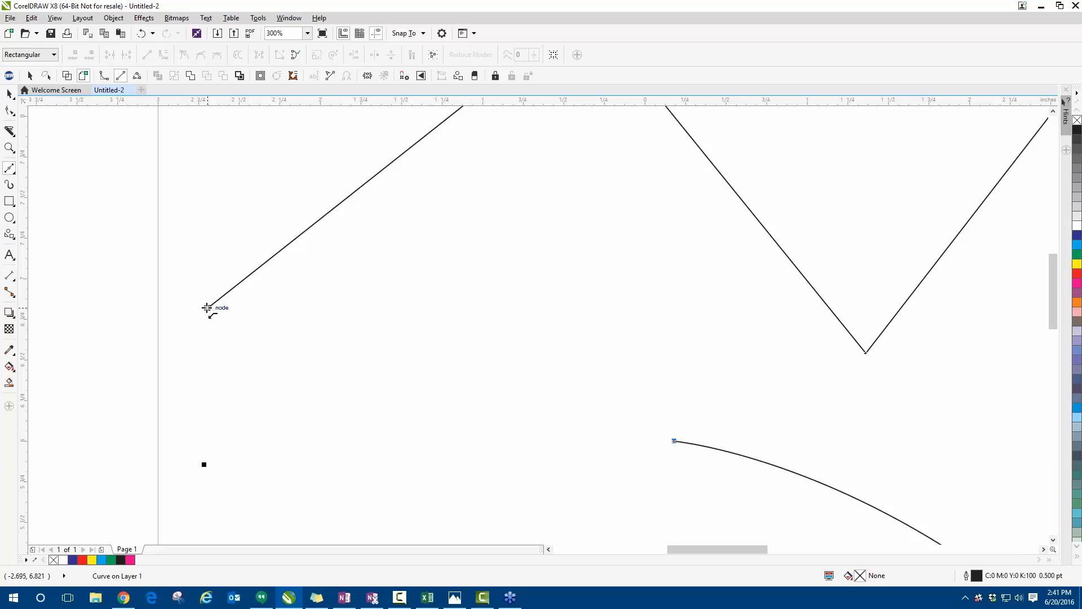
pyautogui.click(206, 309)
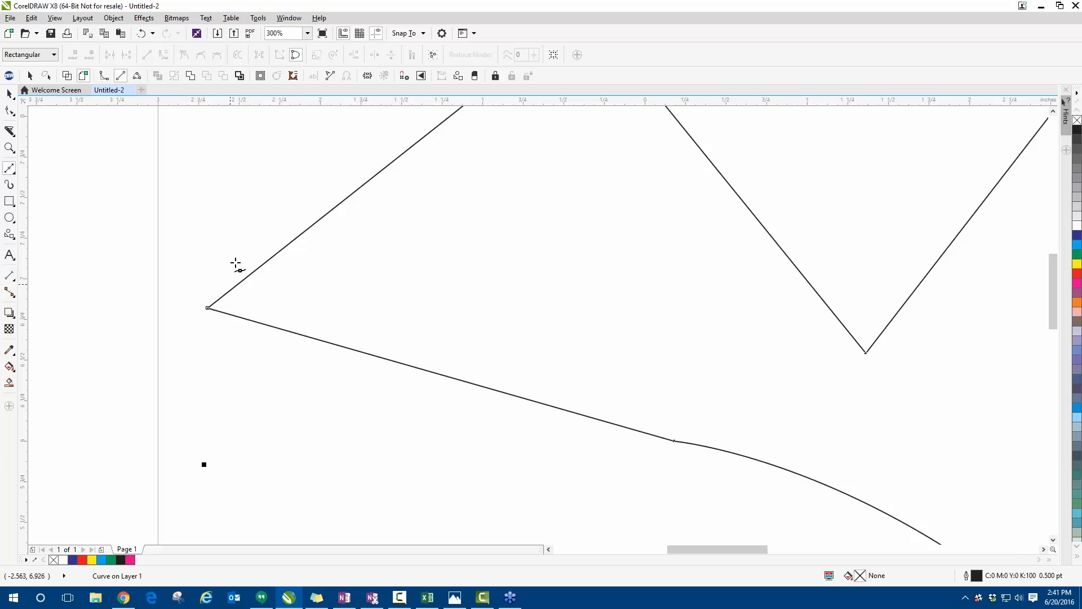
# - Move the closed shape to about X 4.055, Y 5.954 inches, fill it with red and deselect it
pyautogui.click(10, 94)
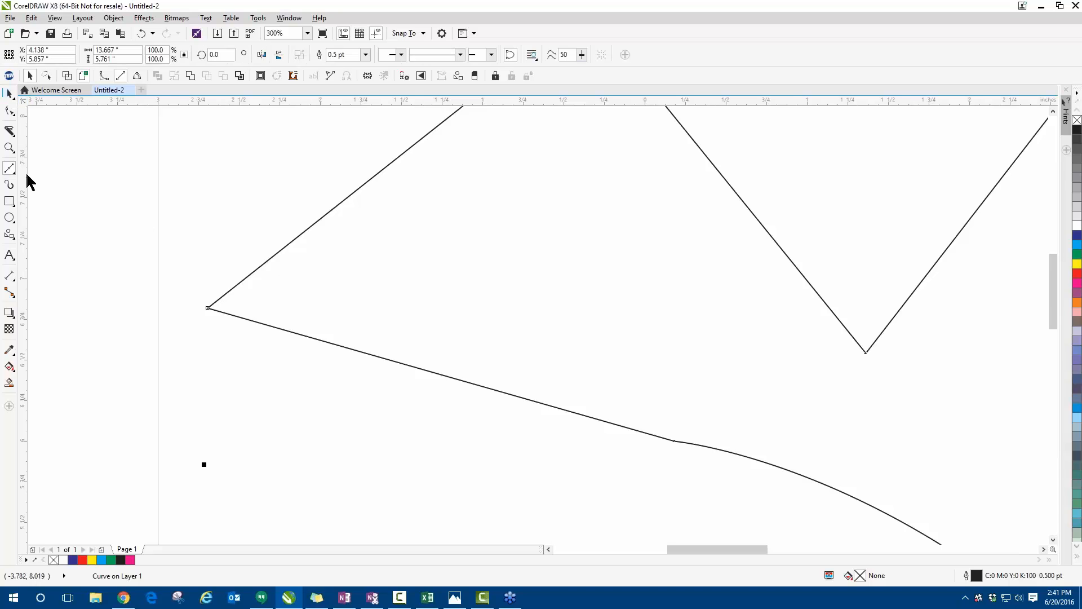
pyautogui.scroll(-2, 169, 322)
pyautogui.moveTo(700, 316)
pyautogui.mouseDown()
pyautogui.moveTo(692, 298)
pyautogui.moveTo(696, 312)
pyautogui.mouseUp()
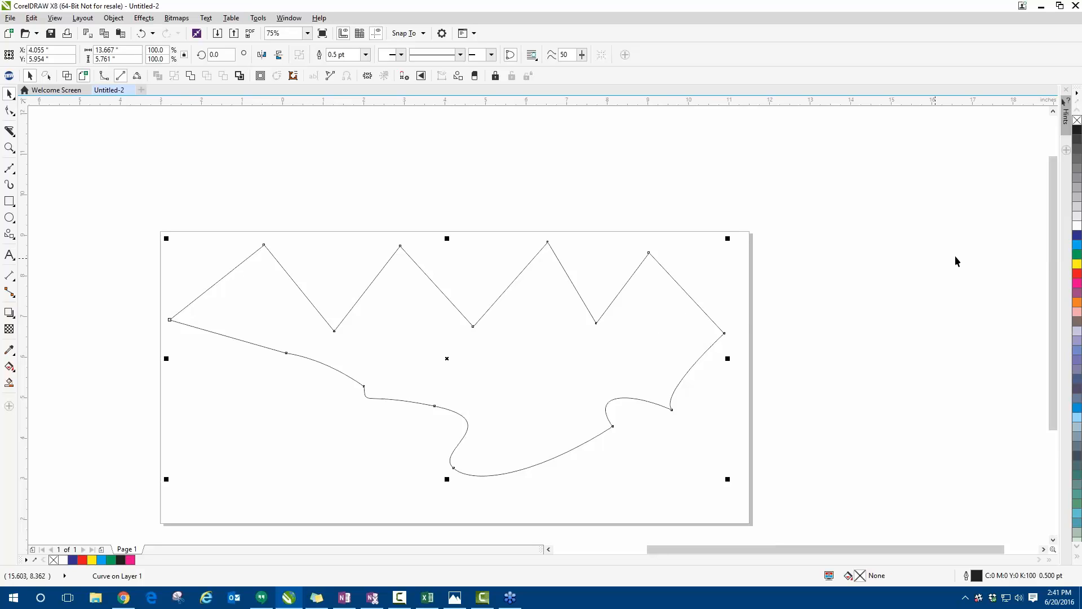
pyautogui.click(1077, 273)
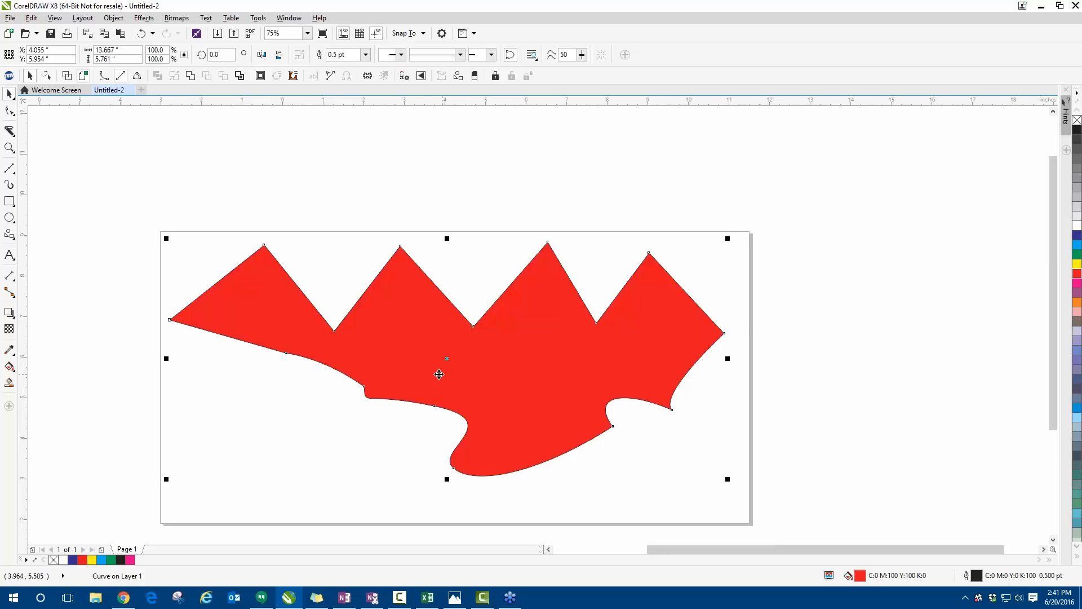
pyautogui.click(184, 255)
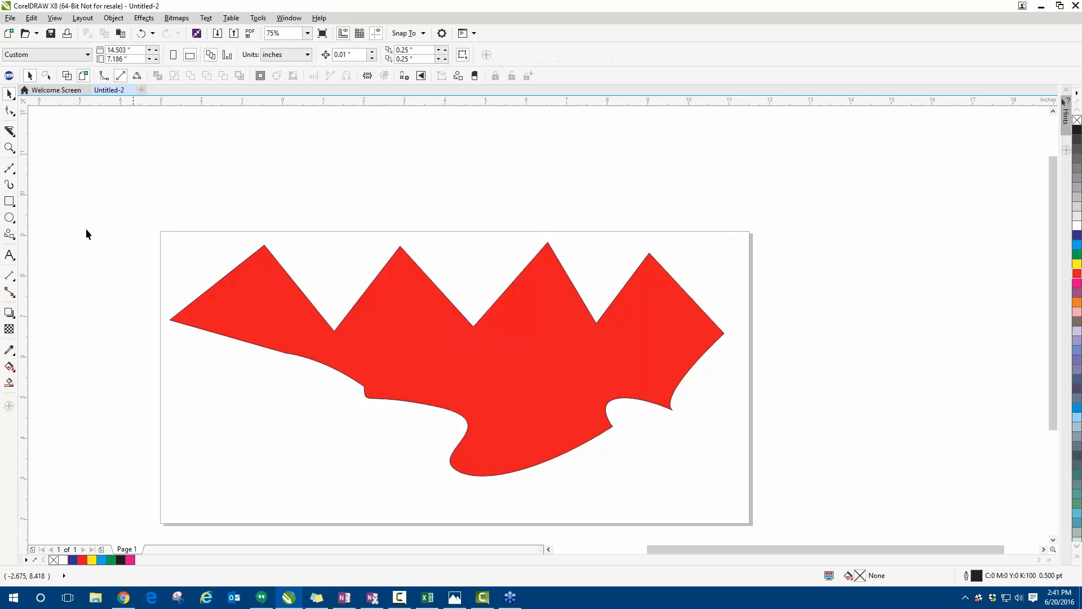
# - Draw an open four-segment Bézier path about 3.08 by 2.13 inches beyond the page's upper-left corner, ending just short of its start
pyautogui.click(10, 167)
pyautogui.click(85, 185)
pyautogui.click(178, 168)
pyautogui.click(210, 203)
pyautogui.click(117, 253)
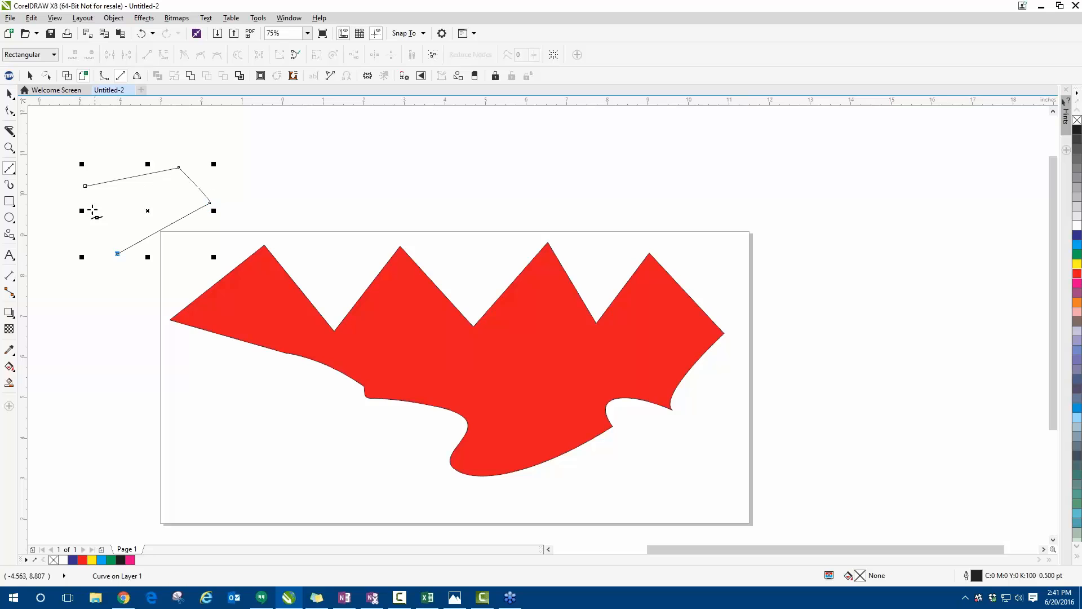
pyautogui.click(86, 192)
pyautogui.scroll(2, 74, 186)
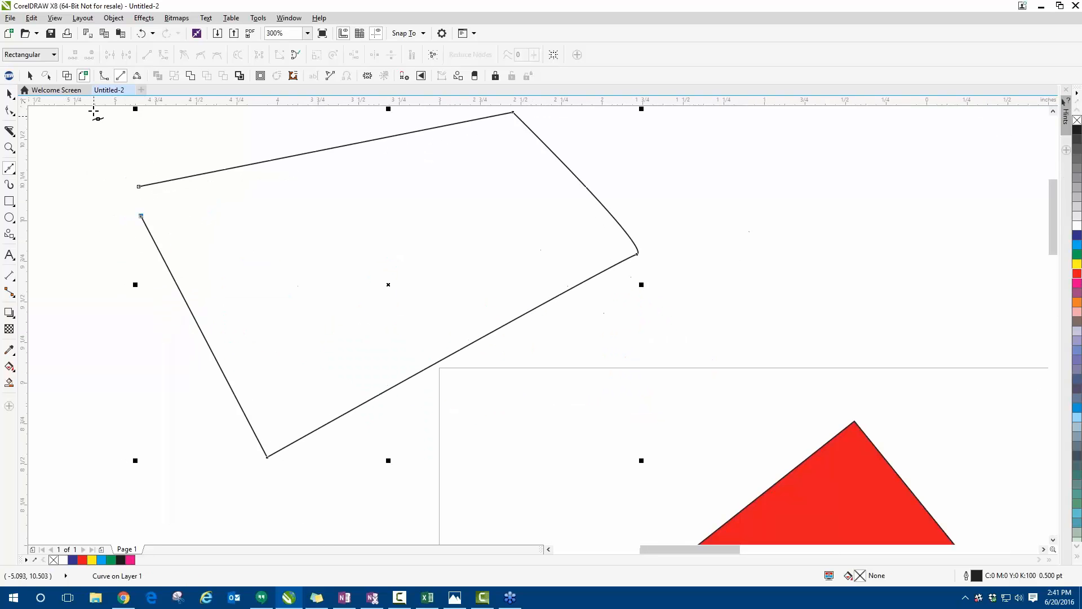
# - Try to fill the open path with cyan, magenta and light pink
pyautogui.click(10, 93)
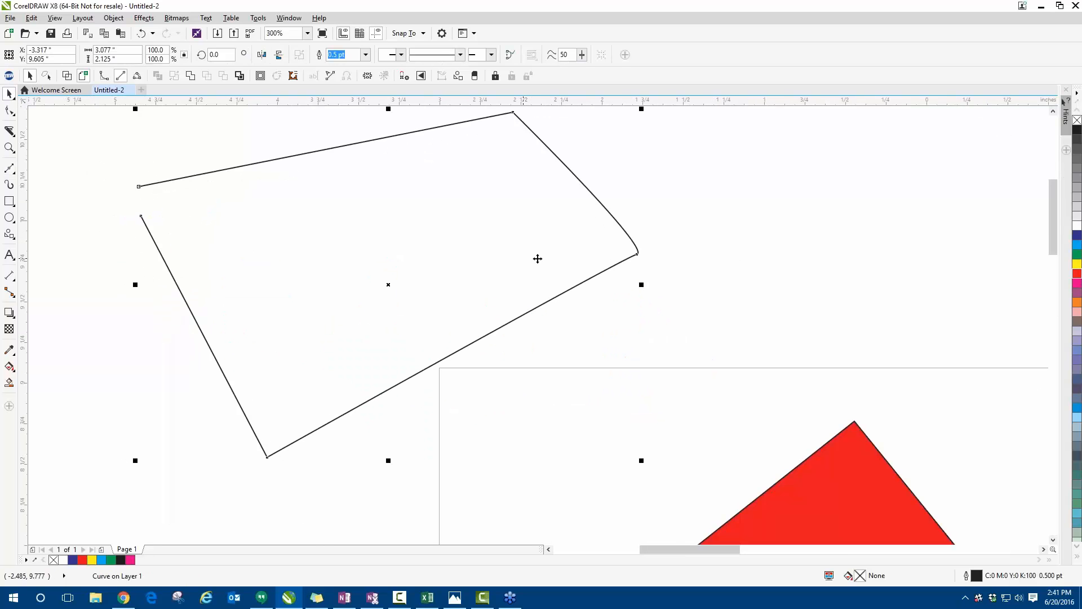
pyautogui.click(1077, 246)
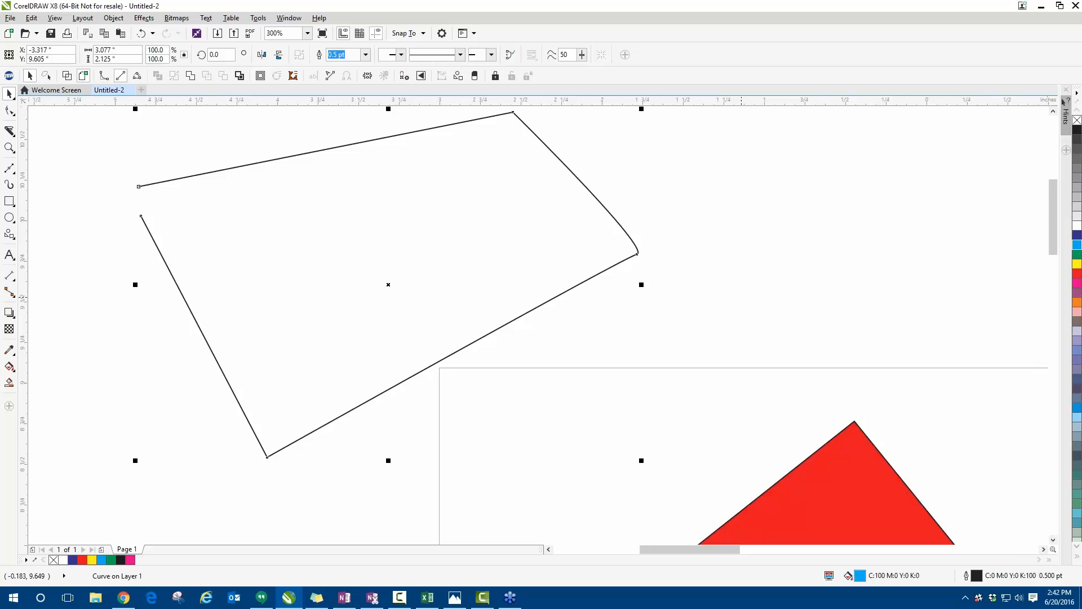
pyautogui.click(1077, 284)
pyautogui.click(1077, 311)
pyautogui.click(149, 185)
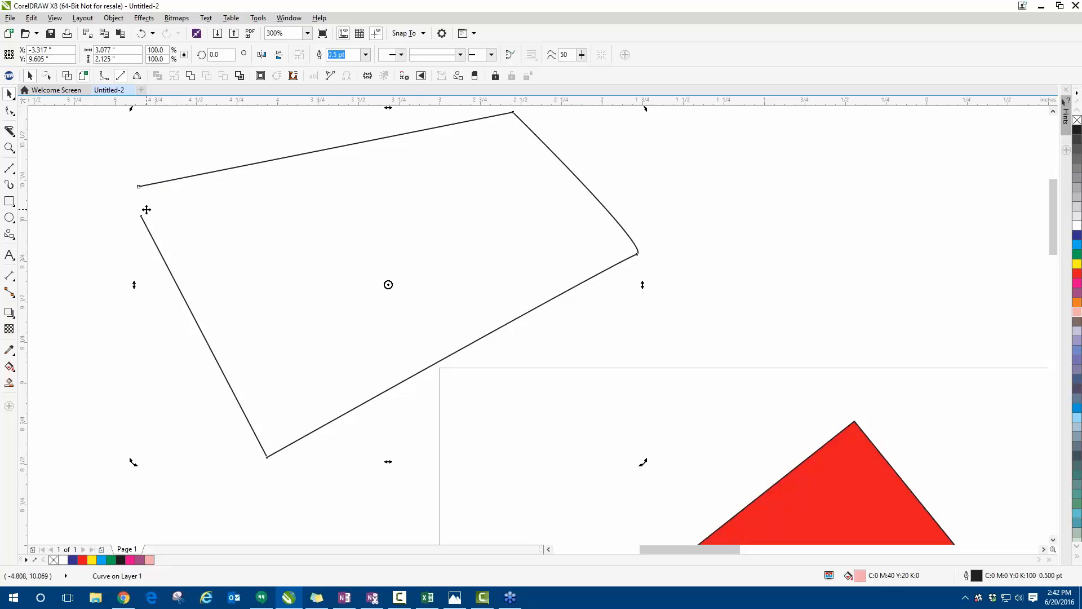
pyautogui.scroll(-3, 145, 191)
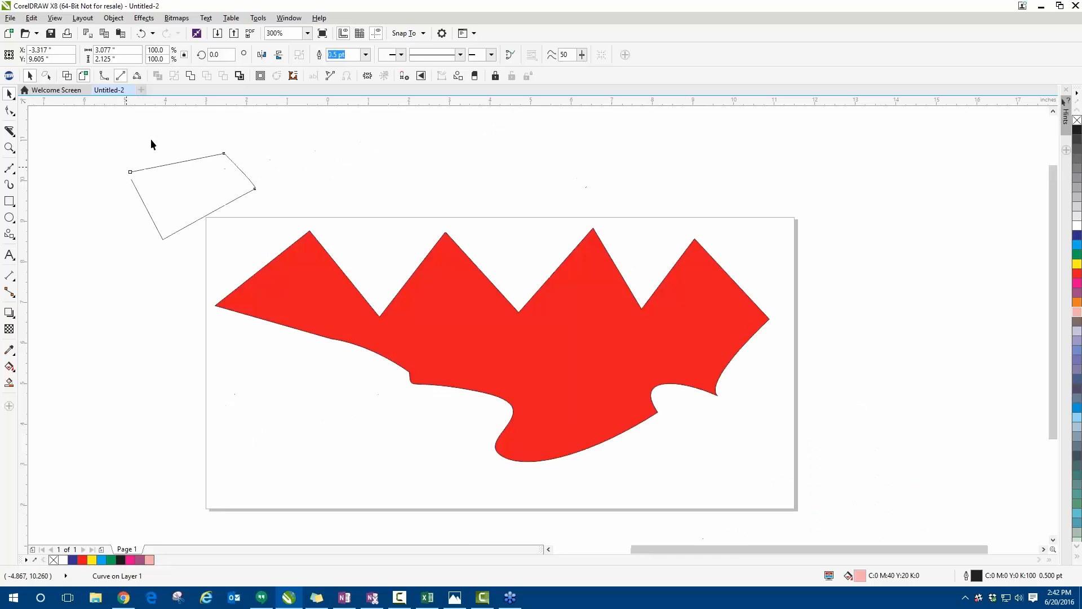
# - Move the red shape and the open path slightly to the right, and delete both objects
pyautogui.moveTo(590, 276); pyautogui.dragTo(663, 253)
pyautogui.moveTo(209, 194); pyautogui.dragTo(229, 214)
pyautogui.click(102, 240)
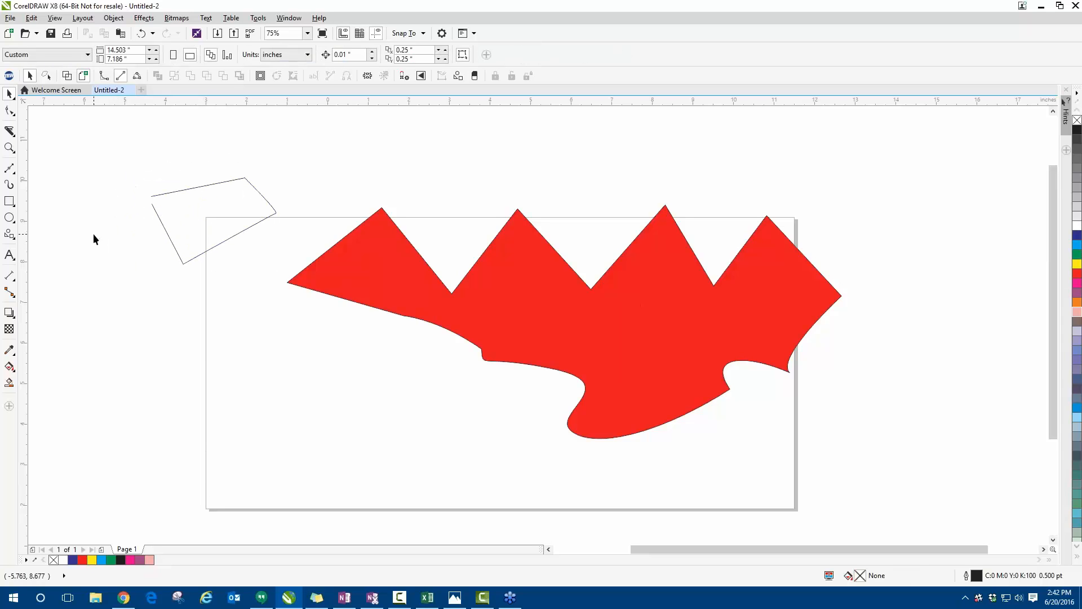
pyautogui.moveTo(141, 156); pyautogui.dragTo(864, 471)
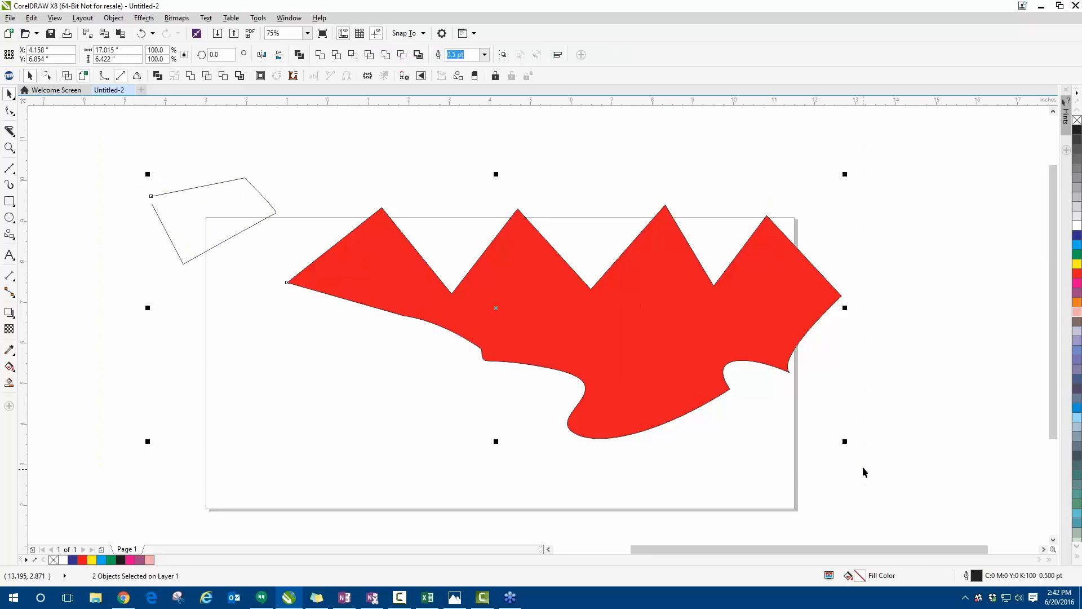
pyautogui.press('Delete')
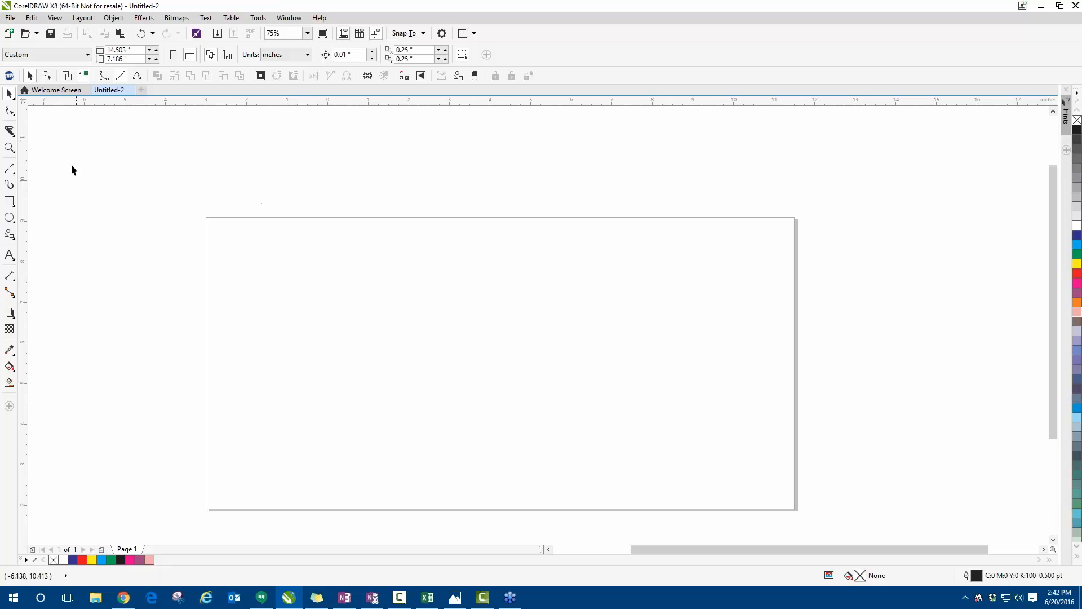
# - Start a B-spline with control points along the upper part of the page and around its right end
pyautogui.click(14, 173)
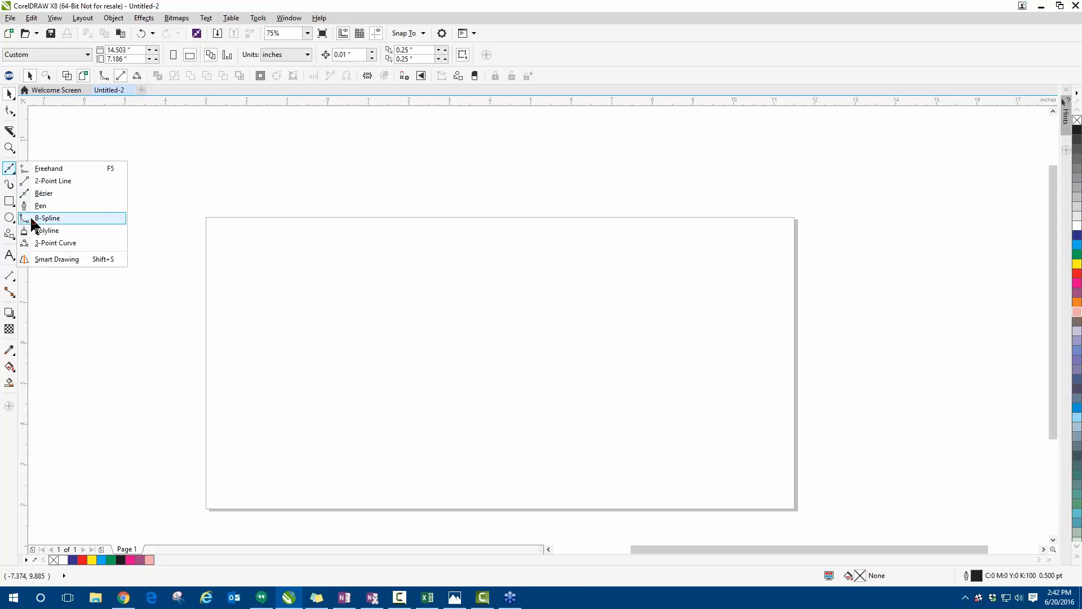
pyautogui.click(32, 222)
pyautogui.scroll(-2, 129, 260)
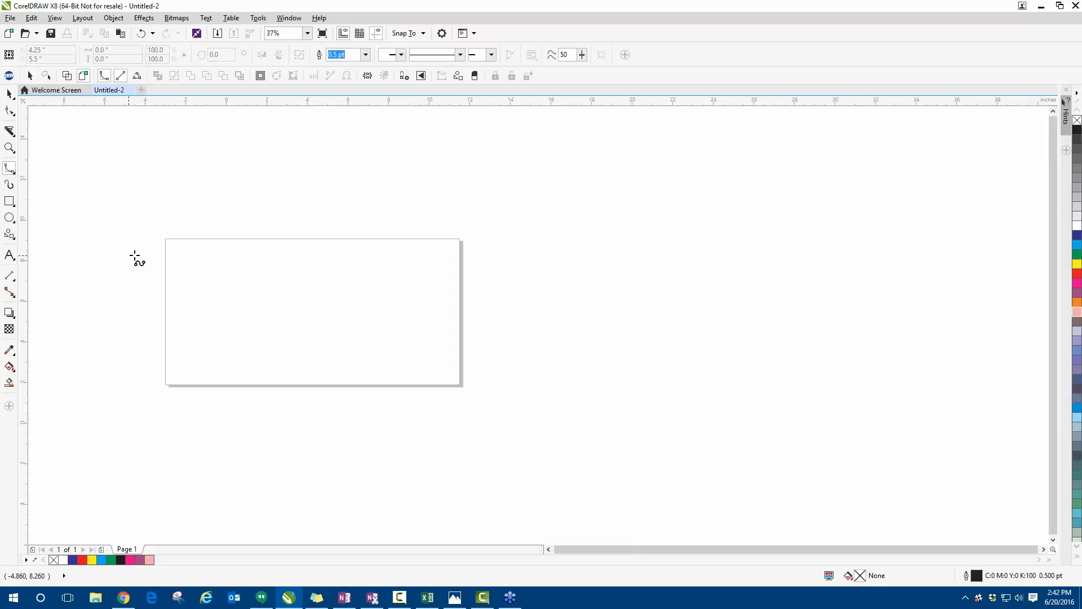
pyautogui.scroll(2, 227, 283)
pyautogui.click(125, 312)
pyautogui.click(182, 232)
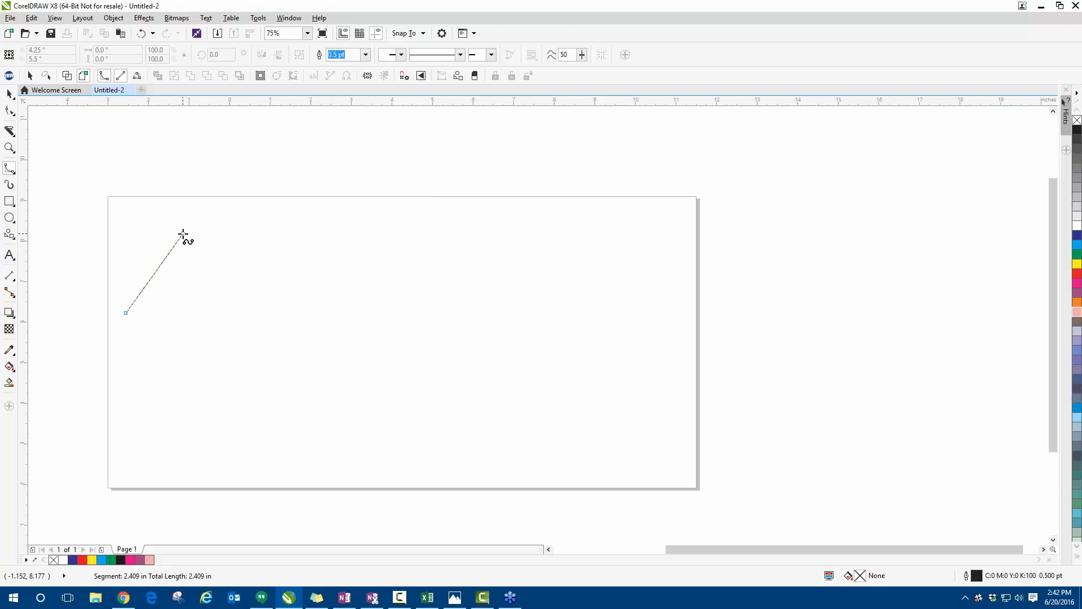
pyautogui.click(312, 273)
pyautogui.click(458, 245)
pyautogui.click(580, 201)
pyautogui.click(665, 275)
pyautogui.click(542, 386)
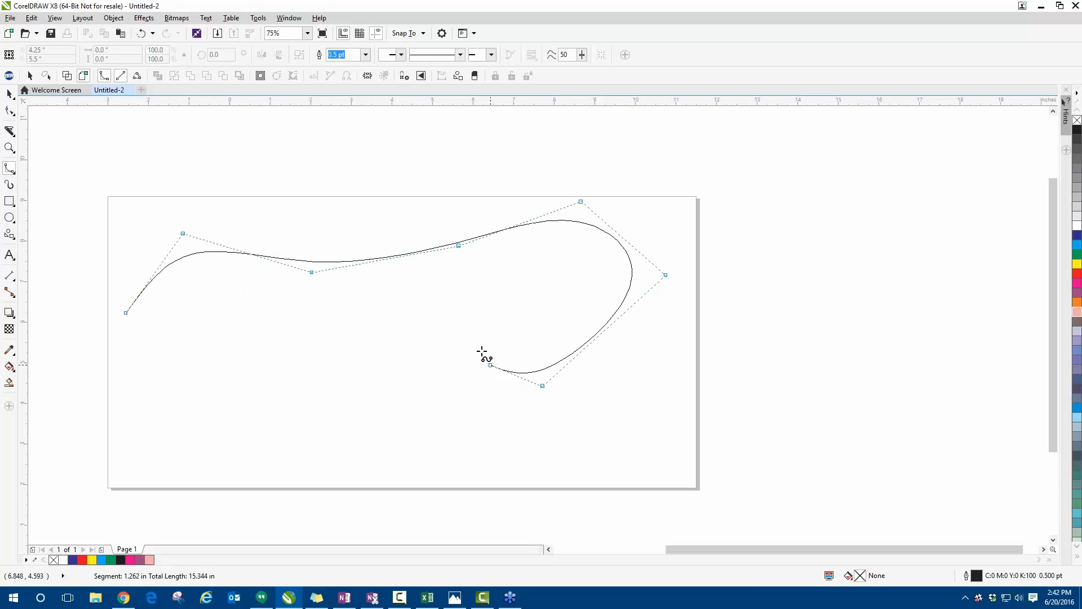
# - Continue the B-spline in waves back across the page's lower half and close it at its start, about 13.5 by 5.0 inches overall
pyautogui.click(442, 293)
pyautogui.click(375, 361)
pyautogui.click(371, 448)
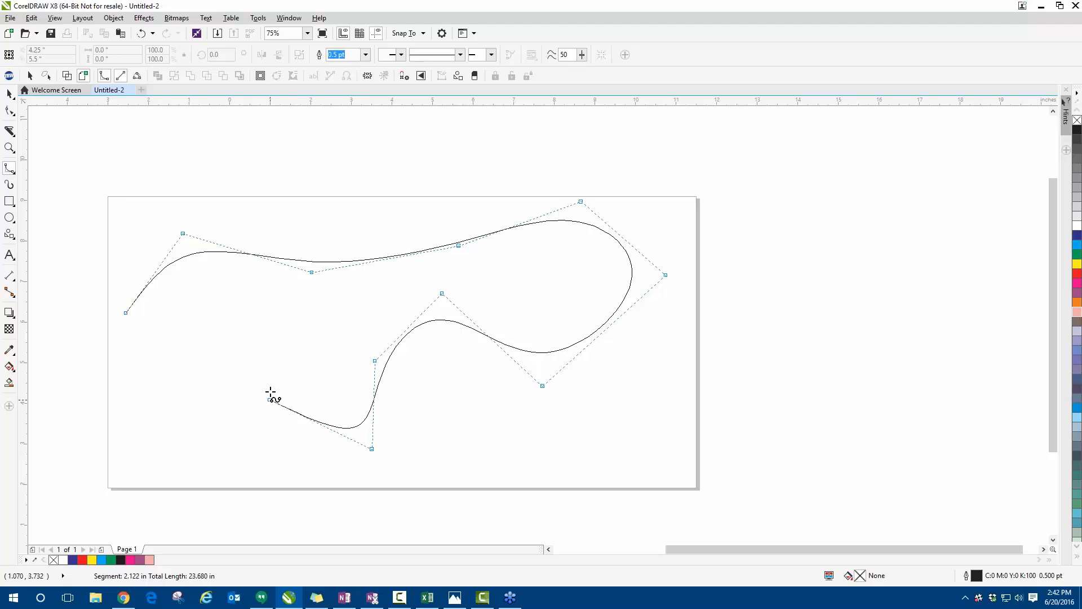
pyautogui.click(270, 386)
pyautogui.click(197, 315)
pyautogui.click(162, 426)
pyautogui.click(81, 418)
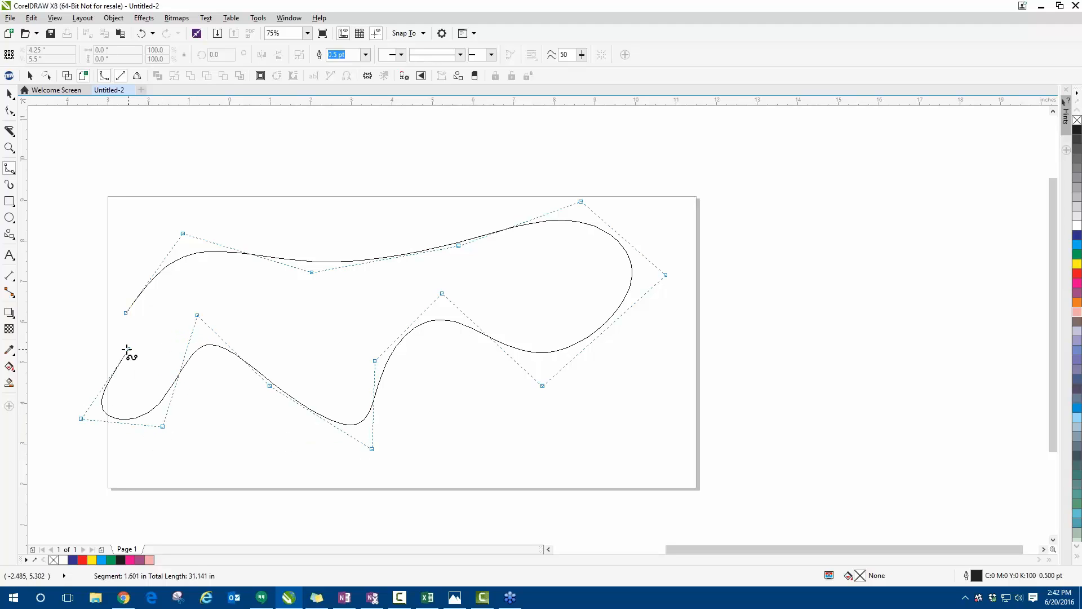
pyautogui.click(126, 349)
pyautogui.click(126, 312)
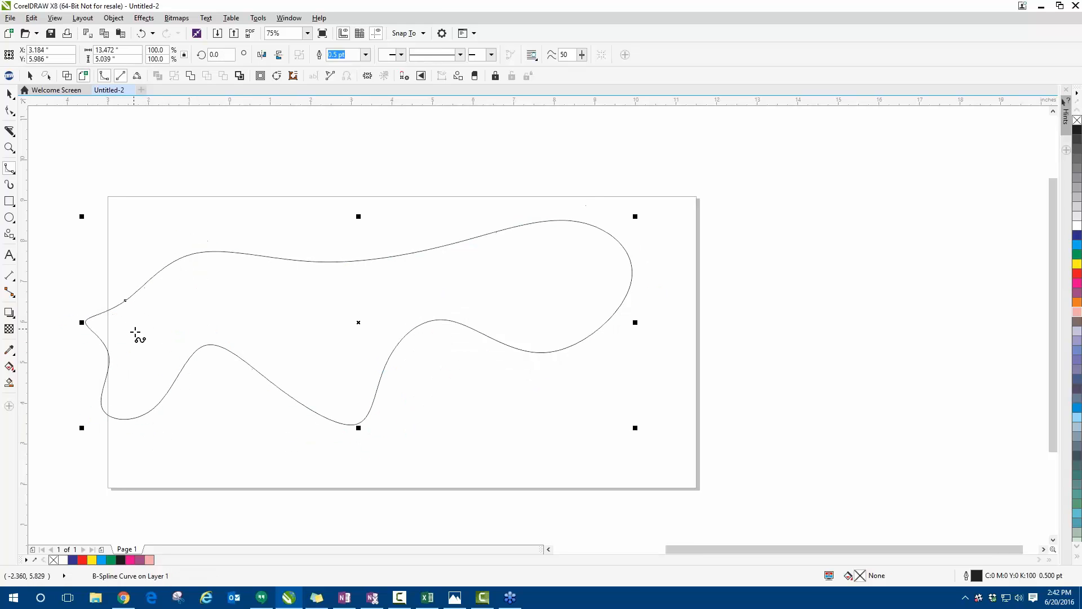
# - Clamp the B-spline control point above the middle crest of the lower edge to form a sharp corner
pyautogui.click(9, 111)
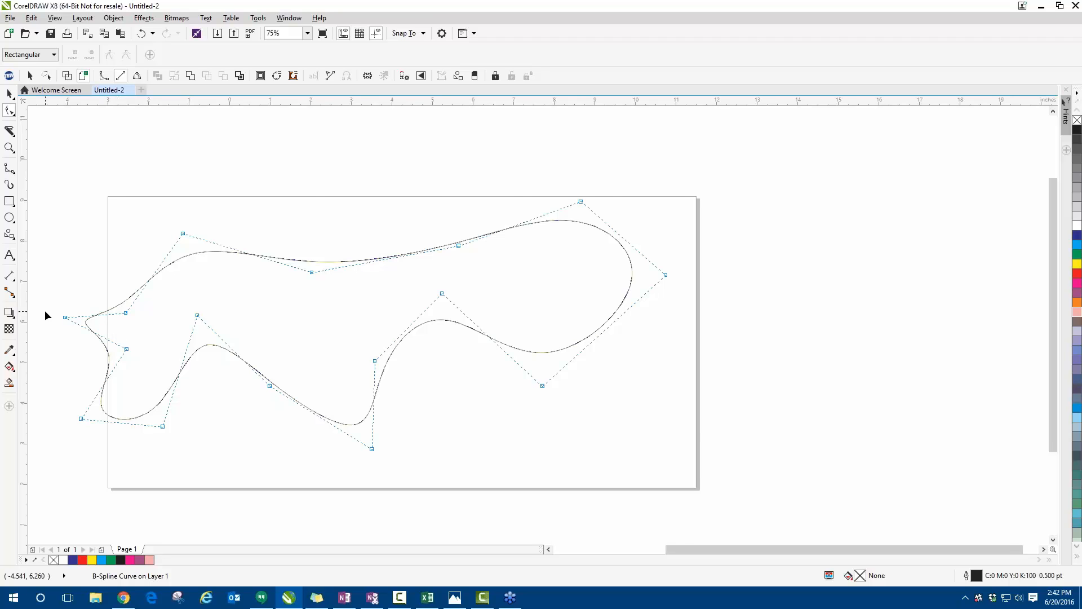
pyautogui.scroll(2, 61, 320)
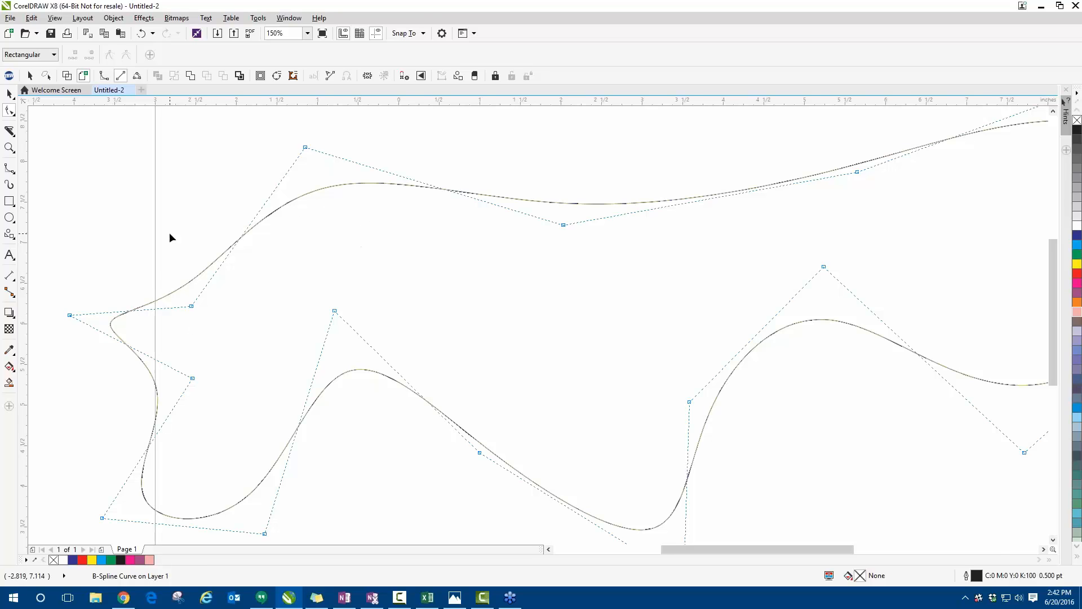
pyautogui.scroll(-2, 169, 233)
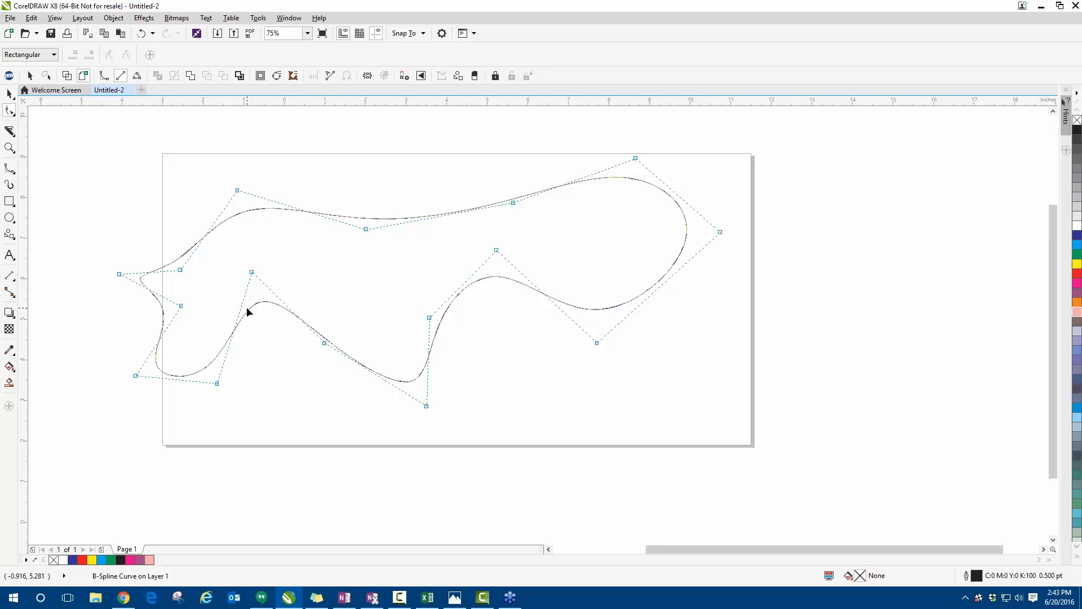
pyautogui.scroll(2, 522, 244)
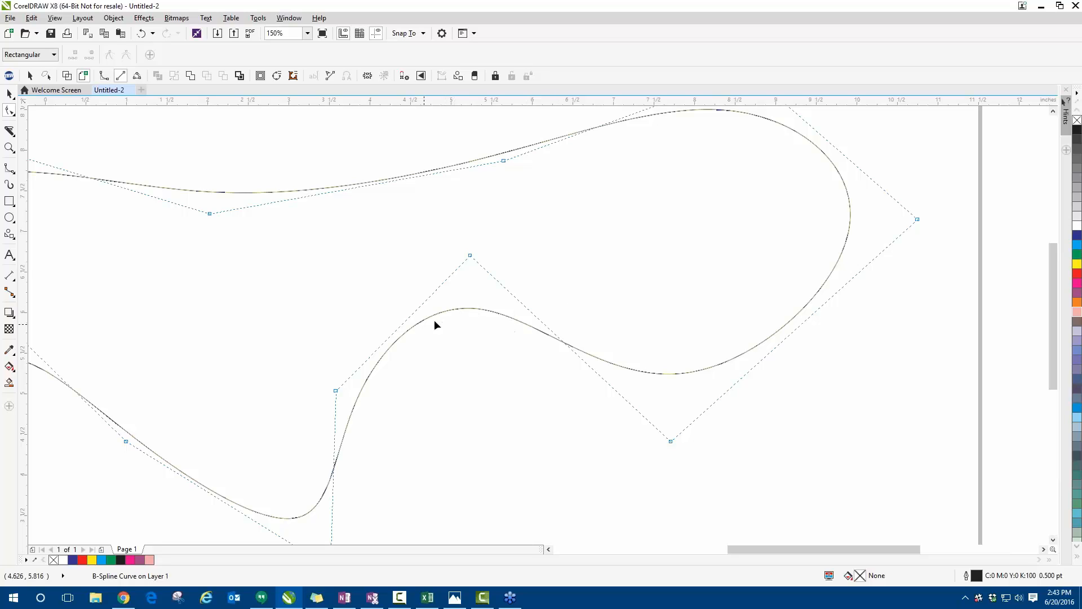
pyautogui.click(471, 257)
pyautogui.click(110, 58)
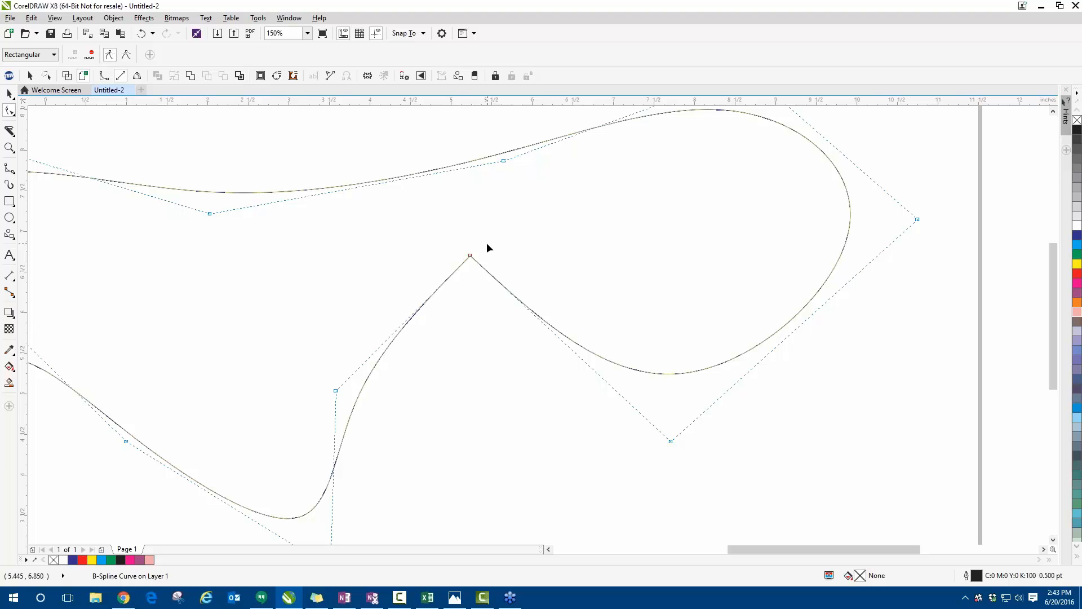
# - Move the B-spline's outer control points outward at the lower right, far right, upper right, upper left and far left to enlarge both ends
pyautogui.scroll(-2, 355, 395)
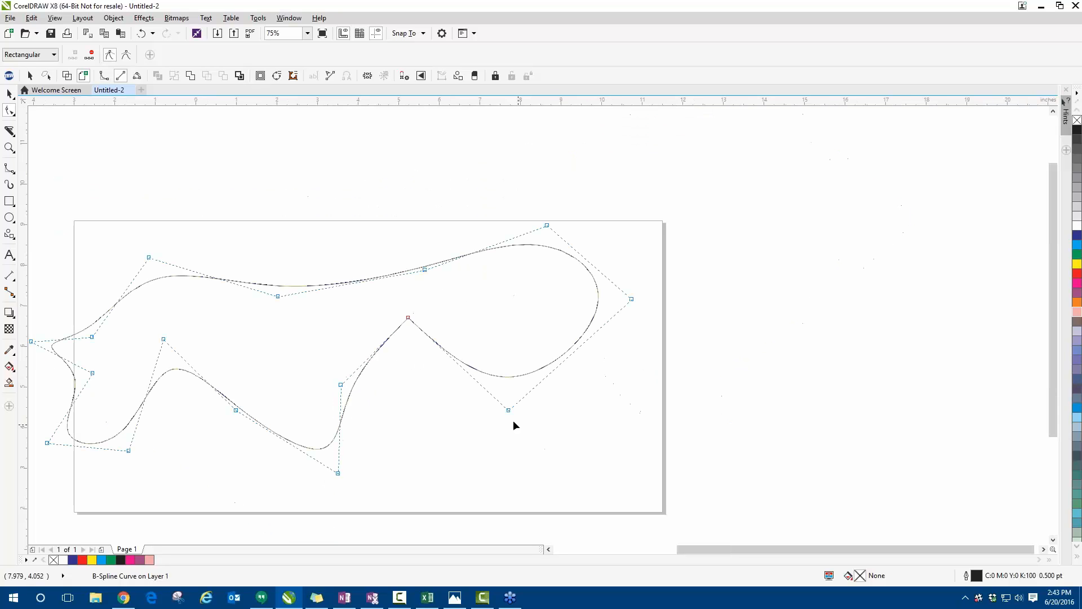
pyautogui.moveTo(509, 410); pyautogui.dragTo(592, 499)
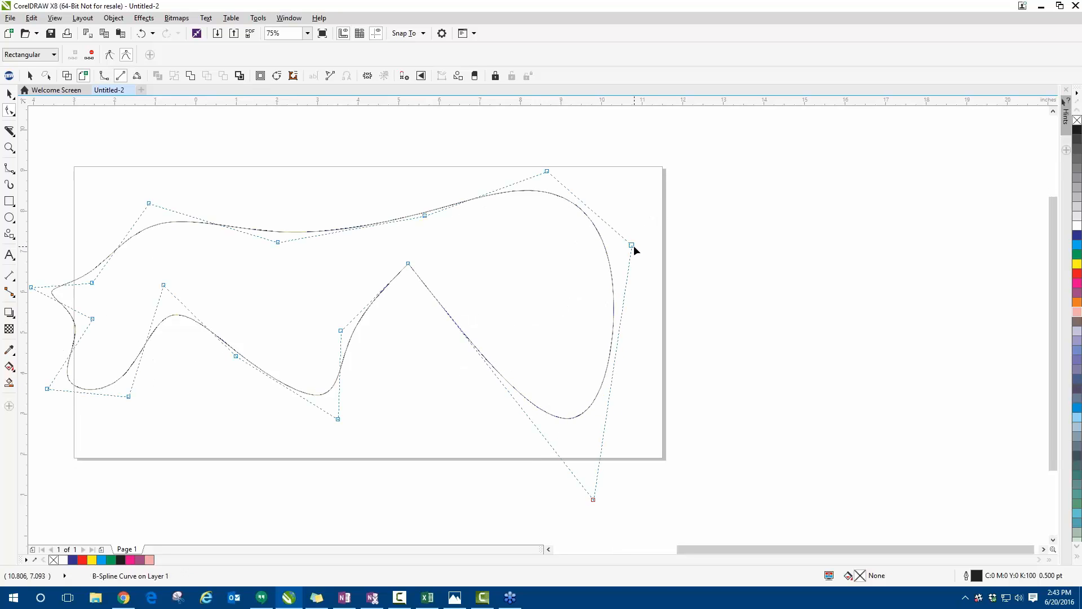
pyautogui.moveTo(632, 245); pyautogui.dragTo(828, 170)
pyautogui.moveTo(547, 171); pyautogui.dragTo(542, 105)
pyautogui.moveTo(148, 221); pyautogui.dragTo(157, 165)
pyautogui.click(93, 337)
pyautogui.moveTo(92, 337); pyautogui.dragTo(37, 273)
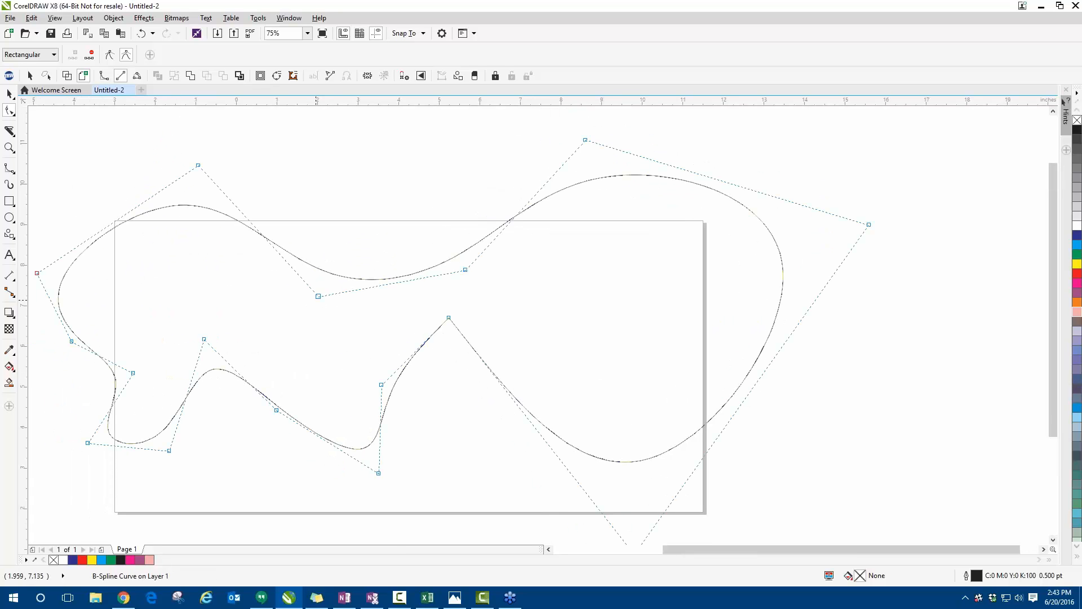
# - Reposition the two middle control points of the B-spline's upper edge and the clamped corner point to narrow the waist
pyautogui.moveTo(318, 296); pyautogui.dragTo(364, 251)
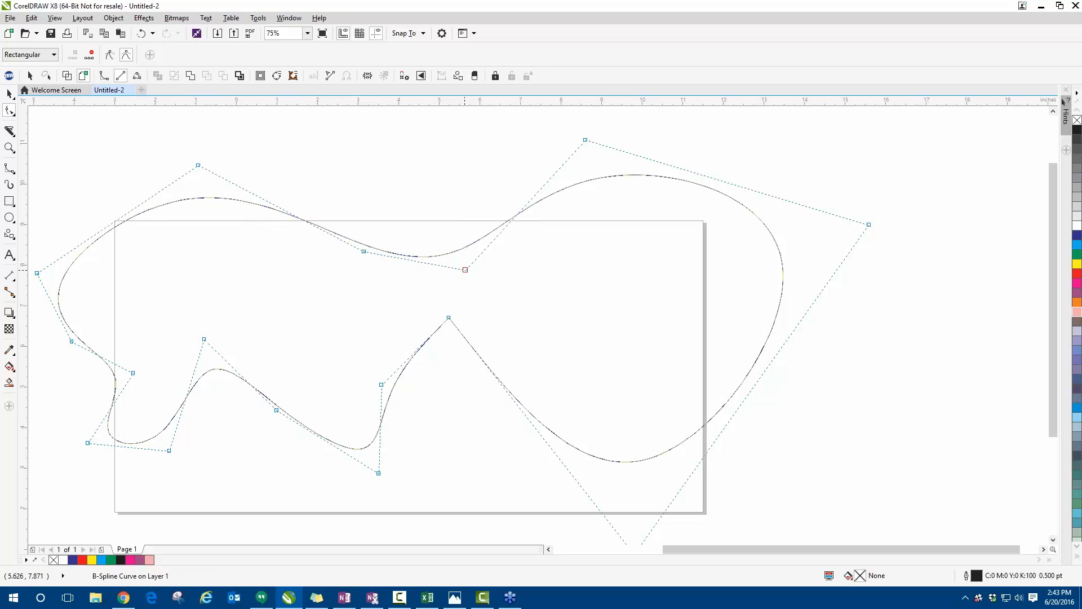
pyautogui.moveTo(465, 270); pyautogui.dragTo(408, 285)
pyautogui.moveTo(448, 317); pyautogui.dragTo(417, 340)
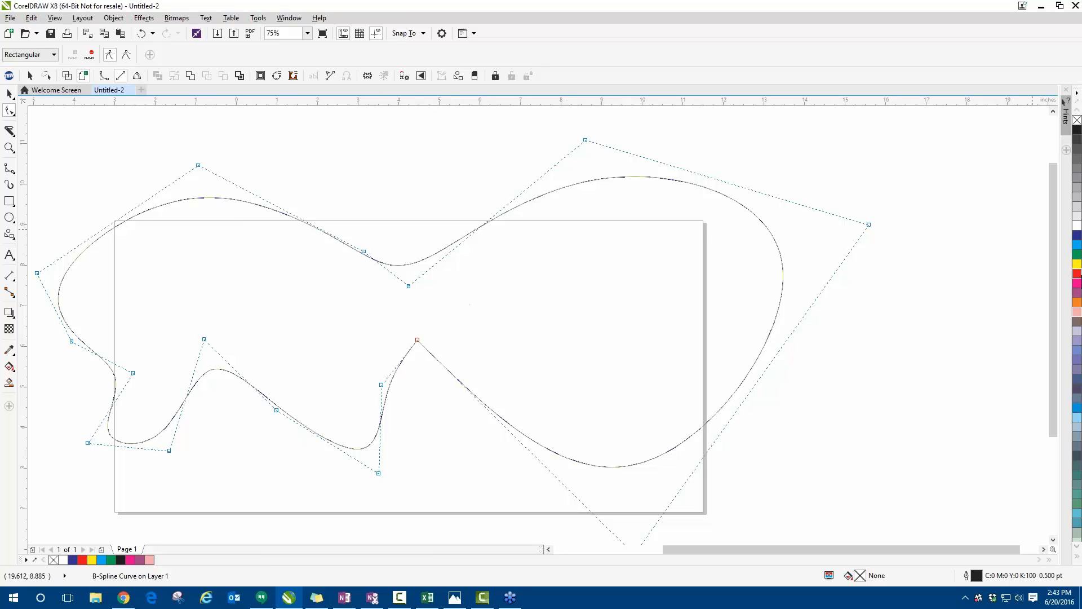
# - Fill the closed B-spline shape with yellow, and delete it
pyautogui.click(1077, 263)
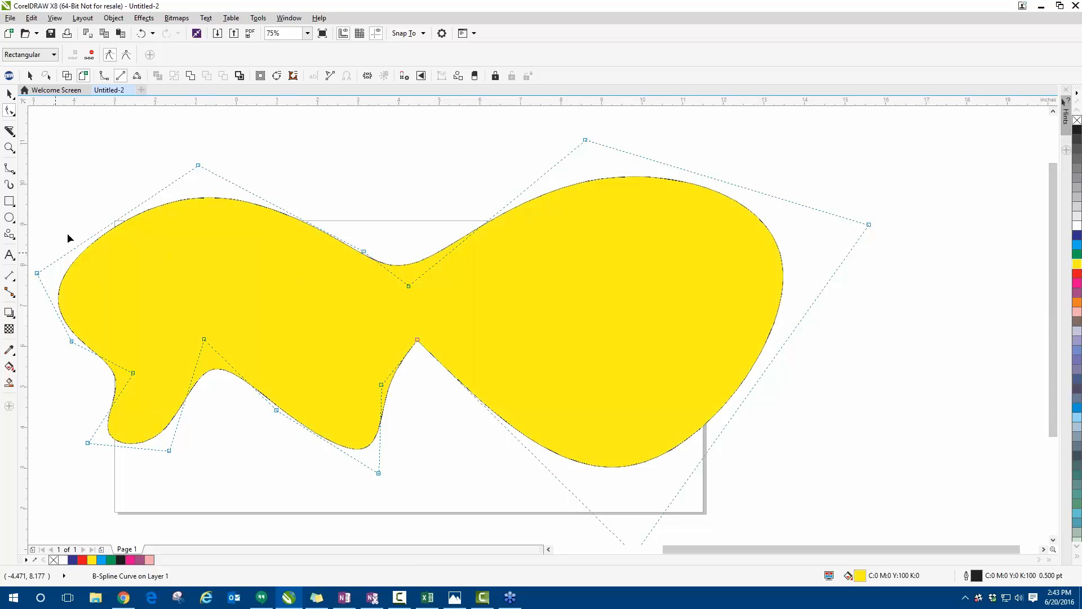
pyautogui.click(10, 93)
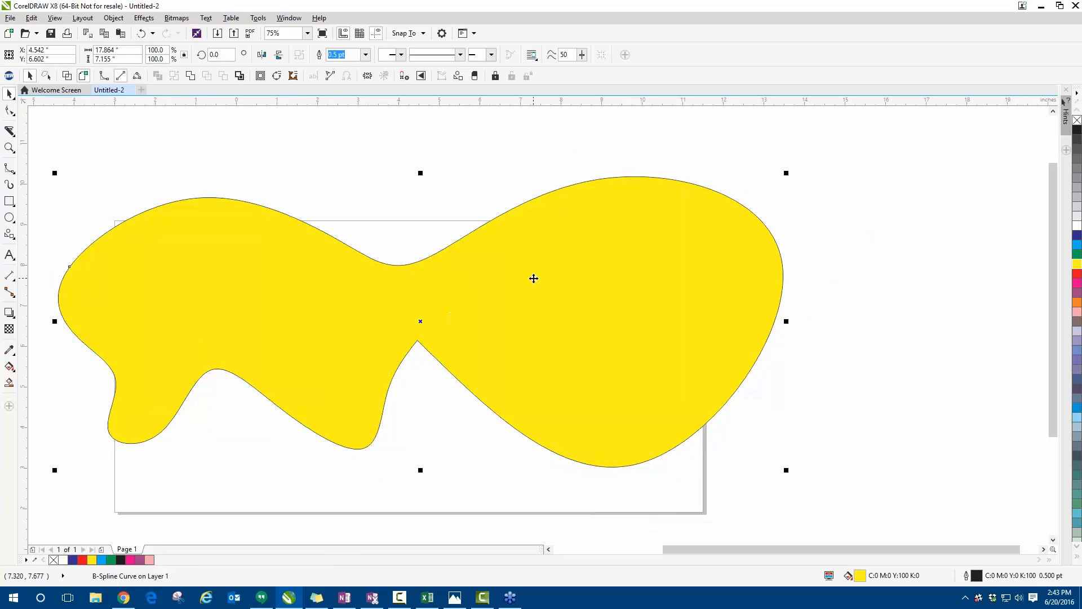
pyautogui.press('Delete')
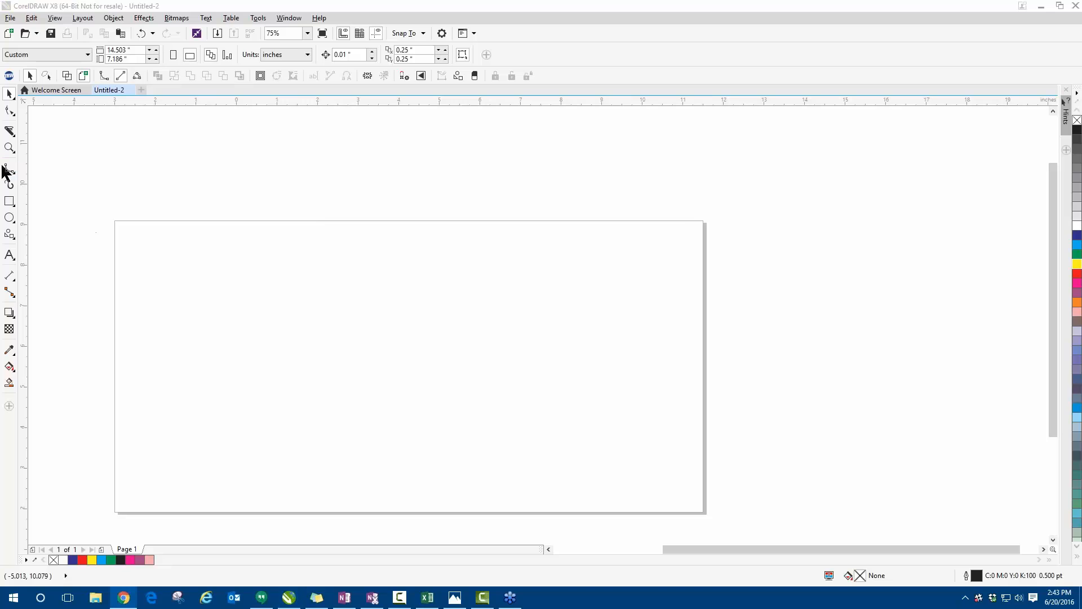
# - Start a new wavy B-spline across the upper part of the page, with a clamped control point after its second crest
pyautogui.click(10, 168)
pyautogui.moveTo(136, 276)
pyautogui.mouseDown()
pyautogui.moveTo(275, 254)
pyautogui.moveTo(320, 286)
pyautogui.mouseUp()
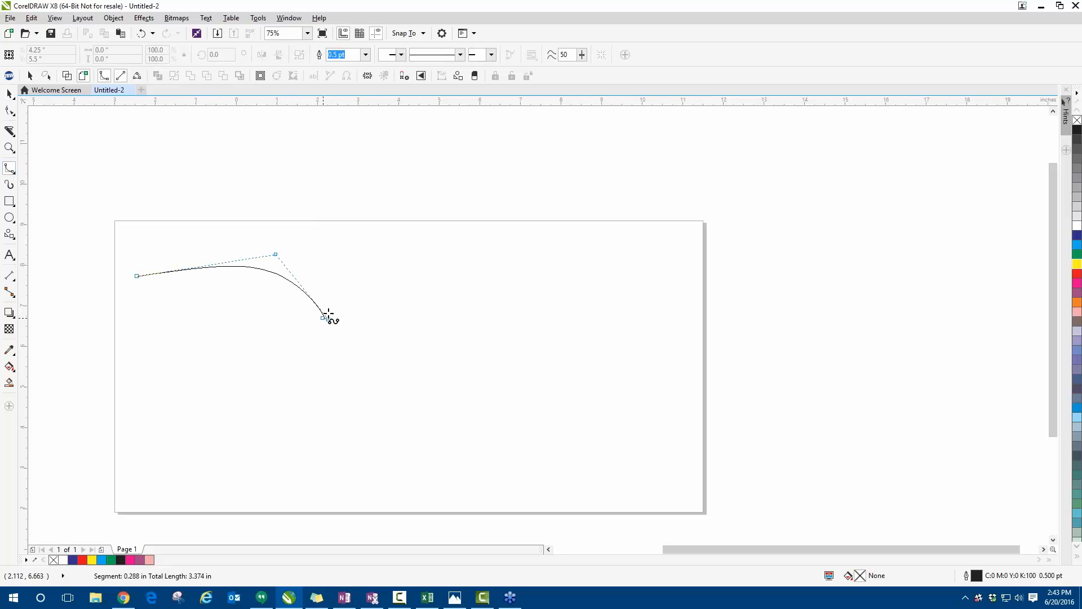
pyautogui.click(328, 319)
pyautogui.click(359, 255)
pyautogui.click(451, 220)
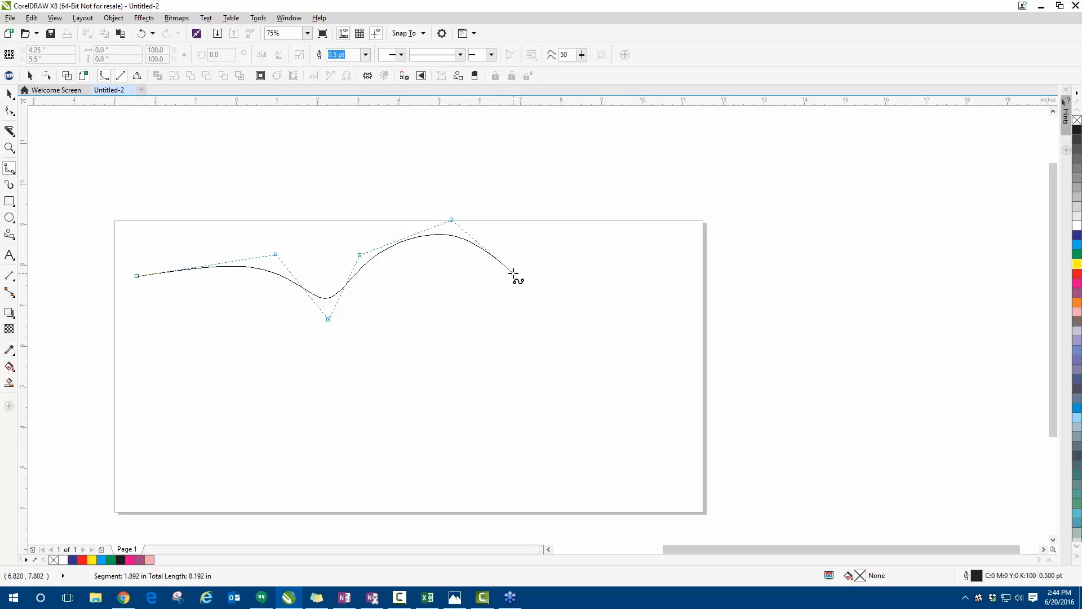
pyautogui.click(540, 314)
# - Continue the B-spline around a rounded lobe at the right of the page and back to a clamped corner near the page's middle
pyautogui.click(582, 244)
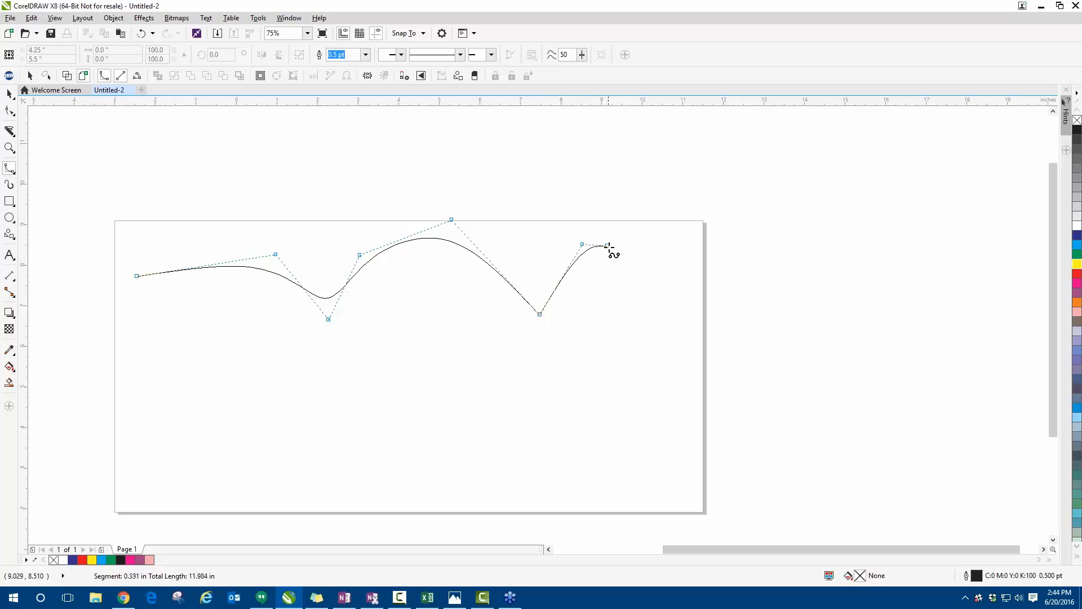
pyautogui.click(630, 327)
pyautogui.click(533, 445)
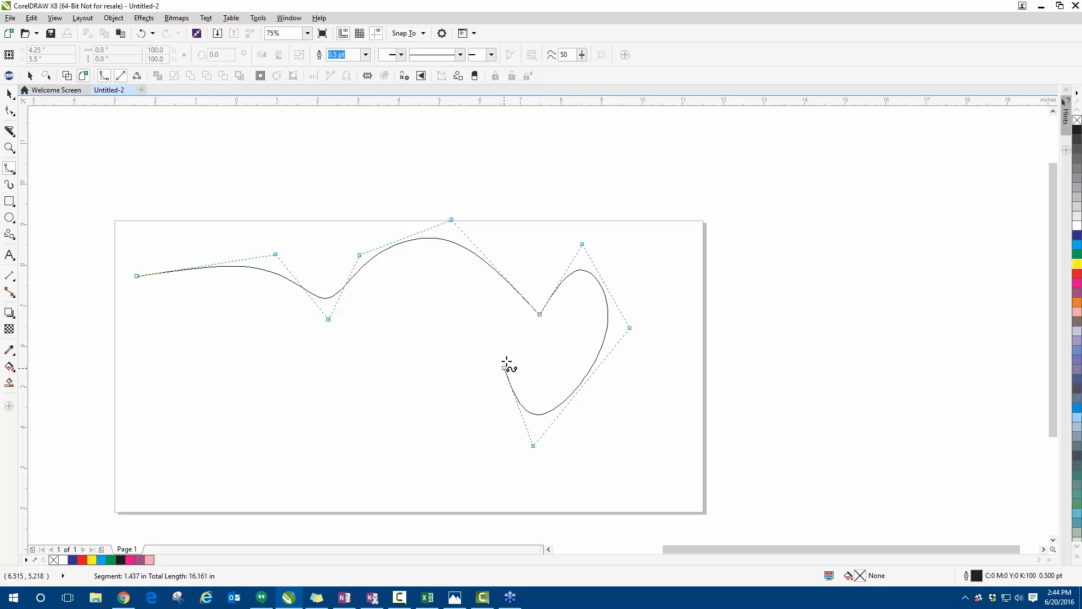
pyautogui.click(510, 346)
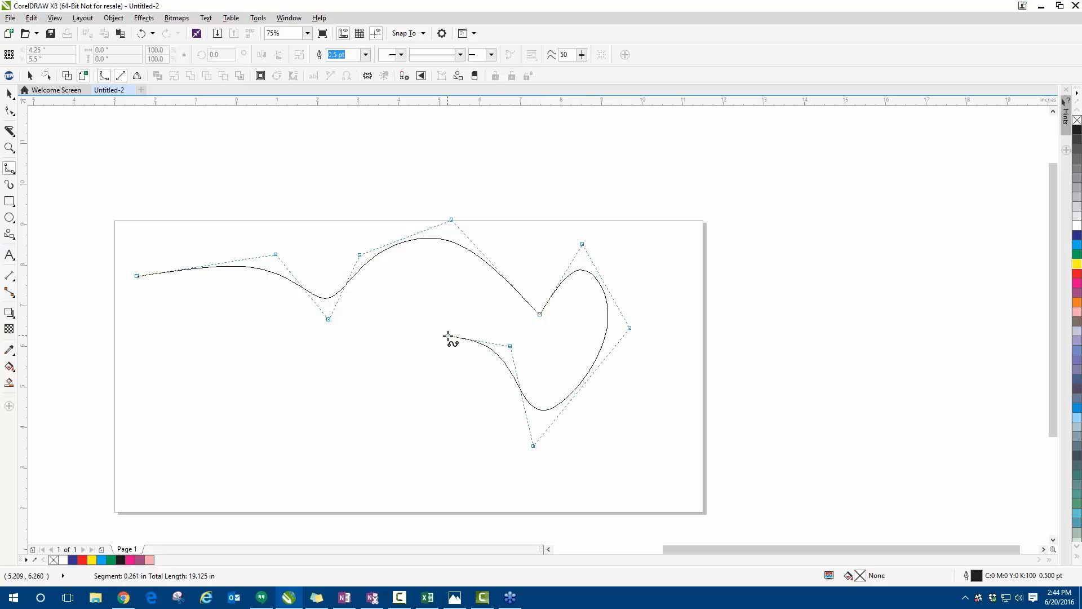
pyautogui.click(448, 336)
pyautogui.click(366, 357)
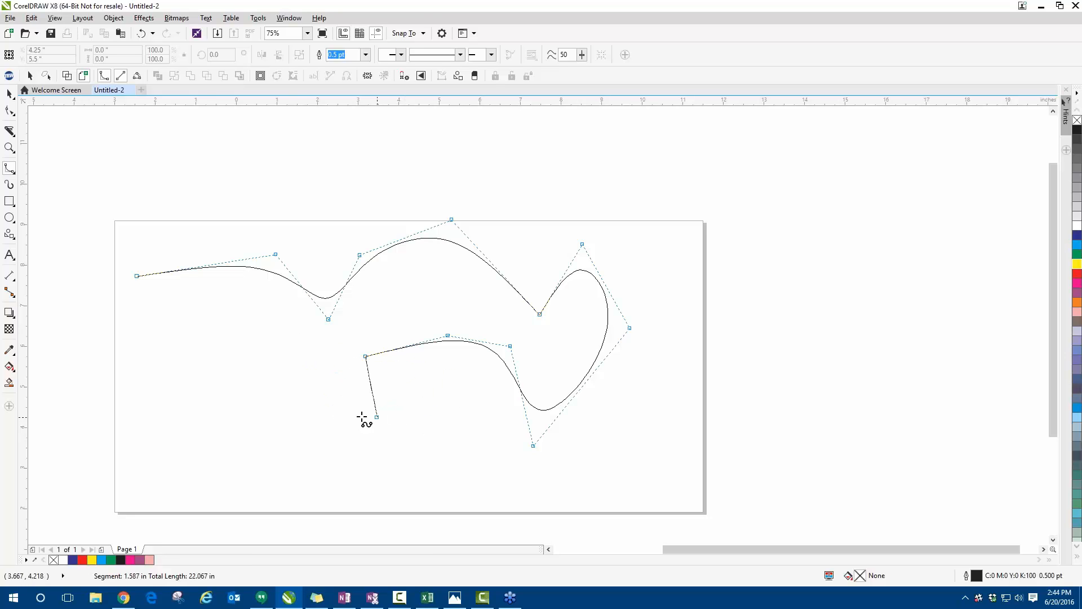
# - Extend the B-spline leftward through a rounded trough into a row of tall, sharp zigzag teeth made with clamped control points
pyautogui.click(345, 408)
pyautogui.click(304, 440)
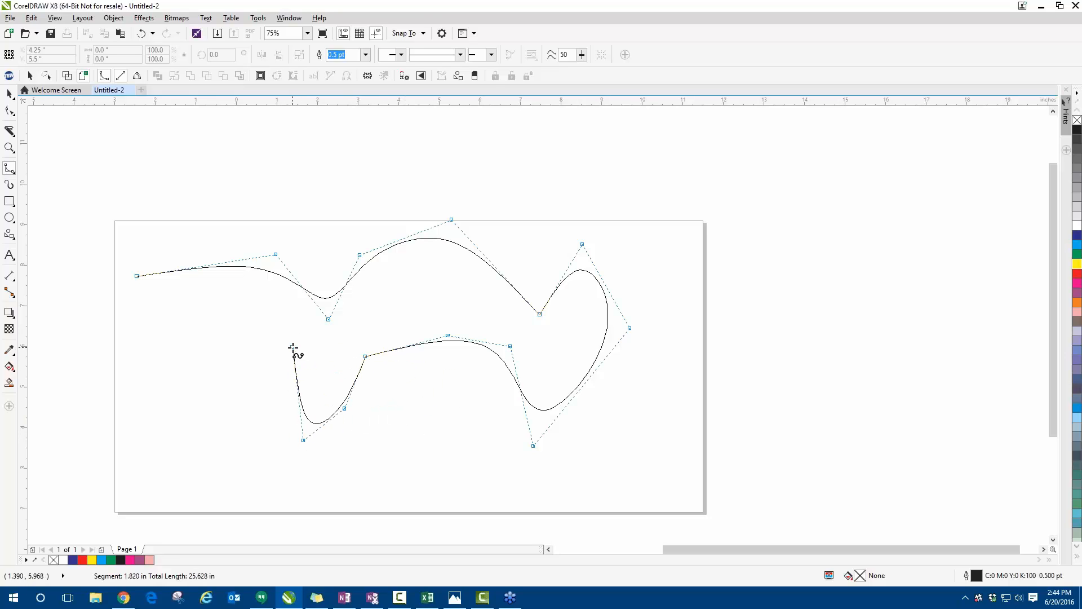
pyautogui.click(292, 346)
pyautogui.click(274, 449)
pyautogui.click(267, 346)
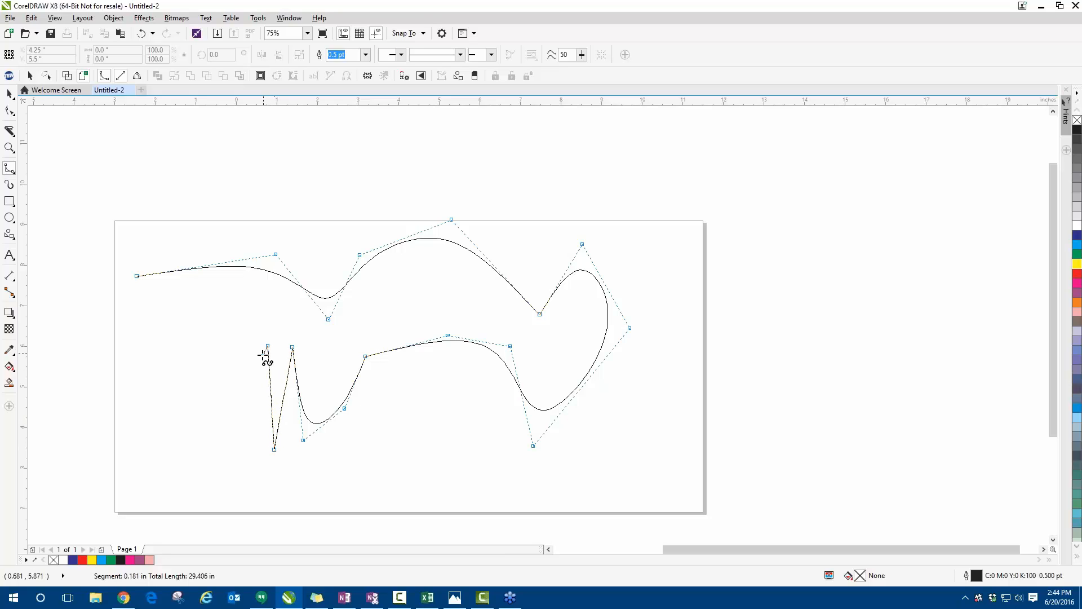
pyautogui.click(244, 444)
pyautogui.click(236, 450)
pyautogui.click(230, 346)
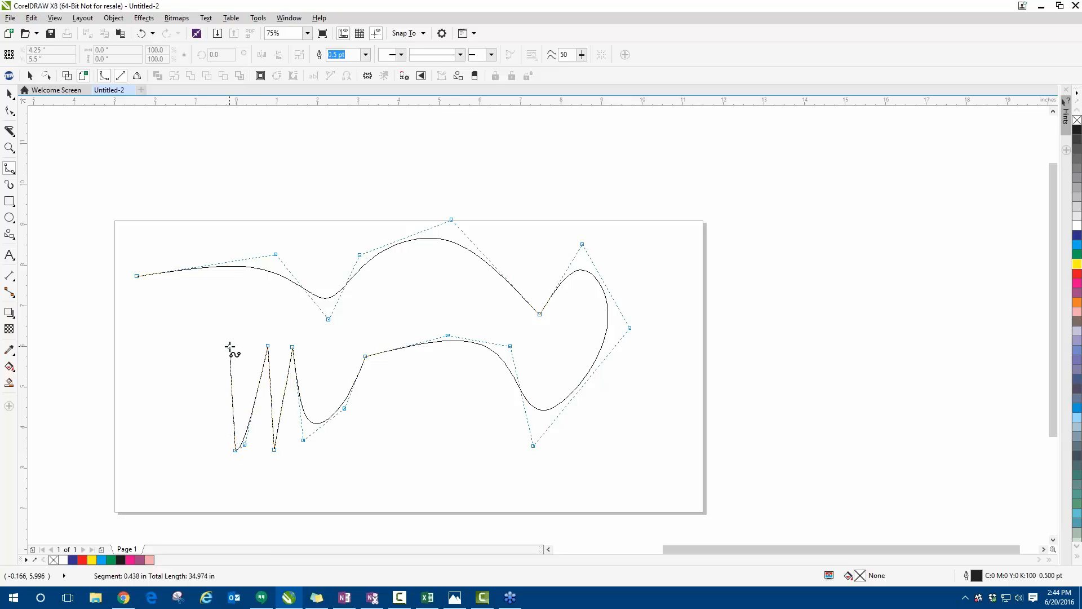
pyautogui.click(223, 333)
pyautogui.click(209, 464)
pyautogui.click(195, 366)
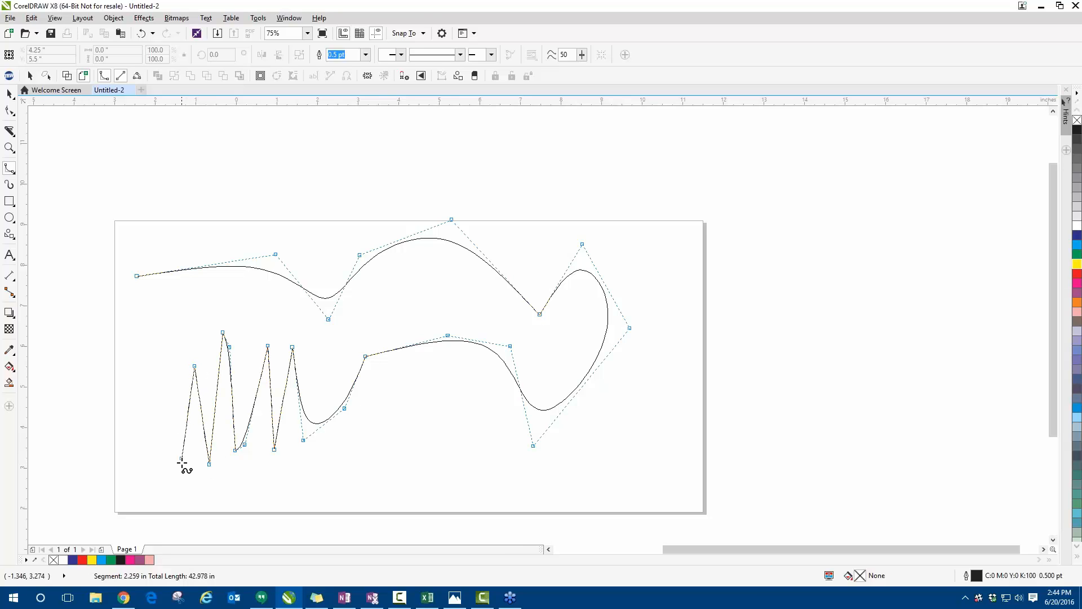
pyautogui.click(181, 464)
pyautogui.click(171, 366)
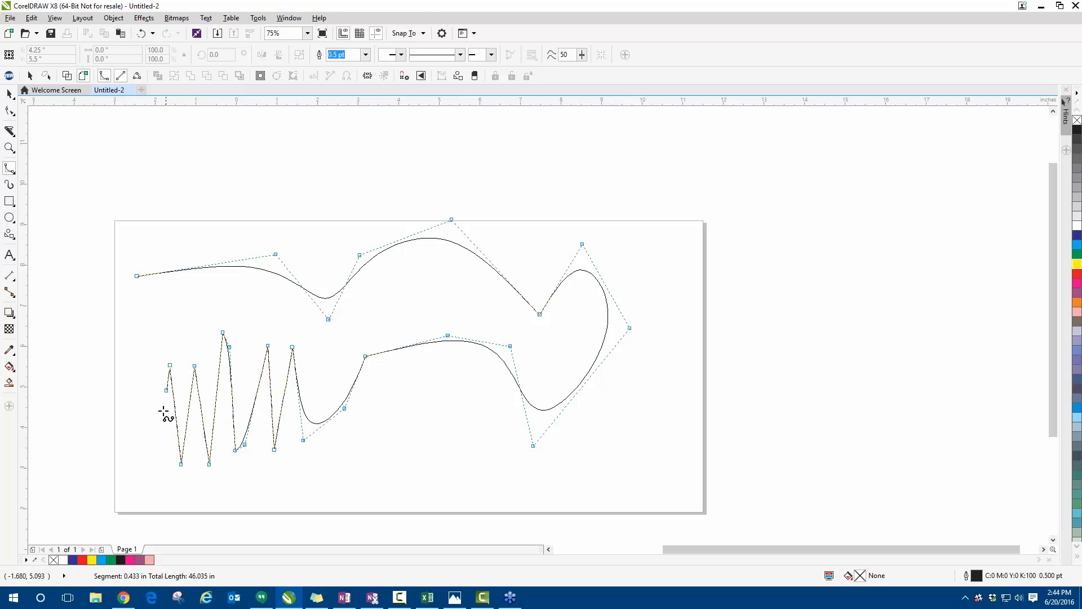
# - Carry the B-spline through a rounded trough, up around a lobe beyond the page's left edge, and close it at the start point
pyautogui.click(154, 478)
pyautogui.click(114, 394)
pyautogui.click(75, 324)
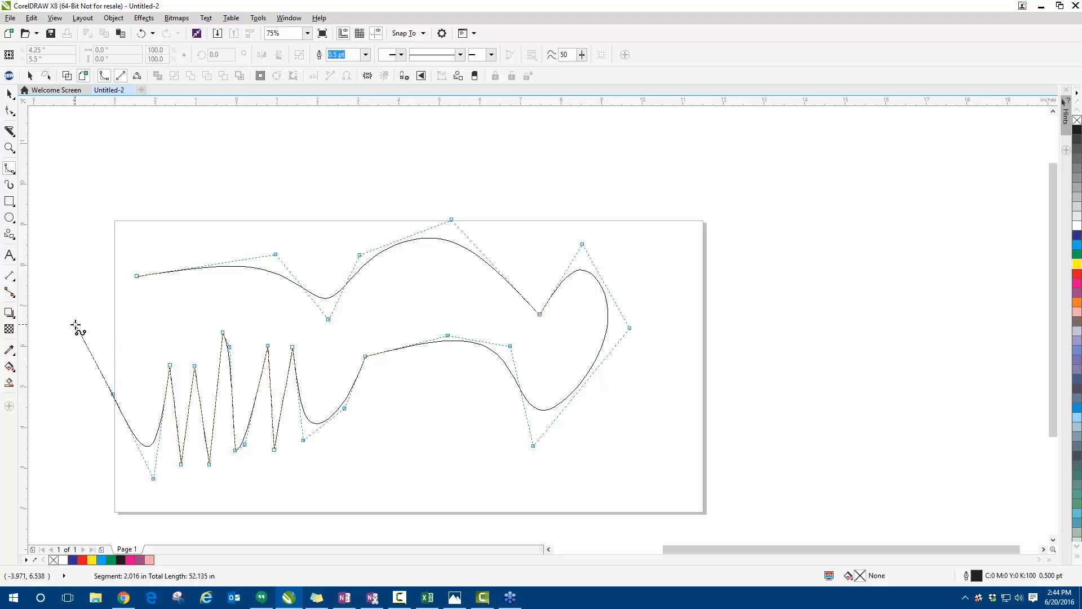
pyautogui.click(61, 286)
pyautogui.click(90, 243)
pyautogui.click(118, 307)
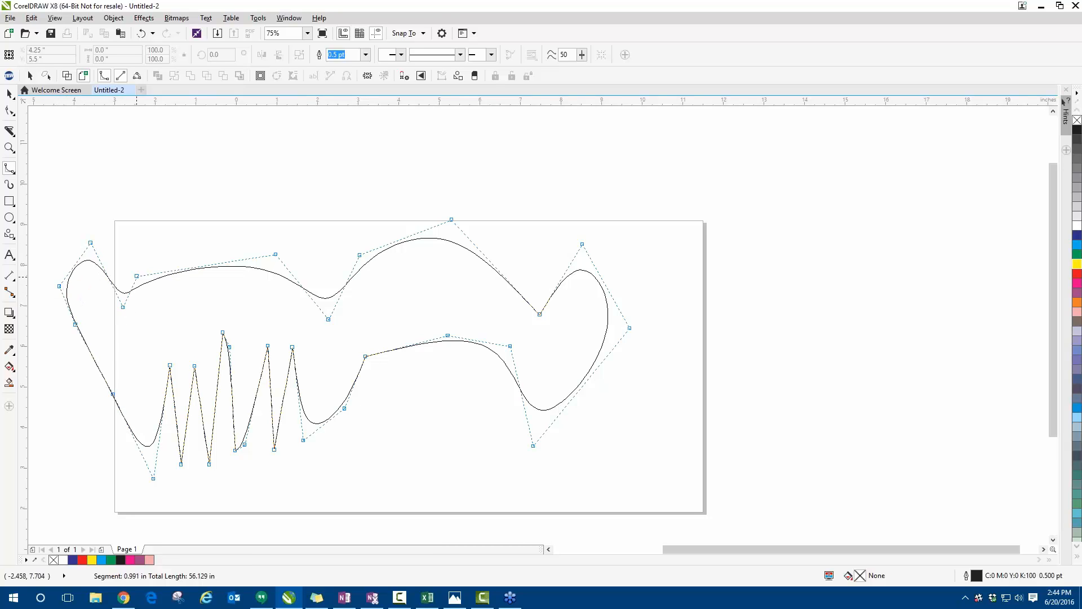
pyautogui.click(137, 276)
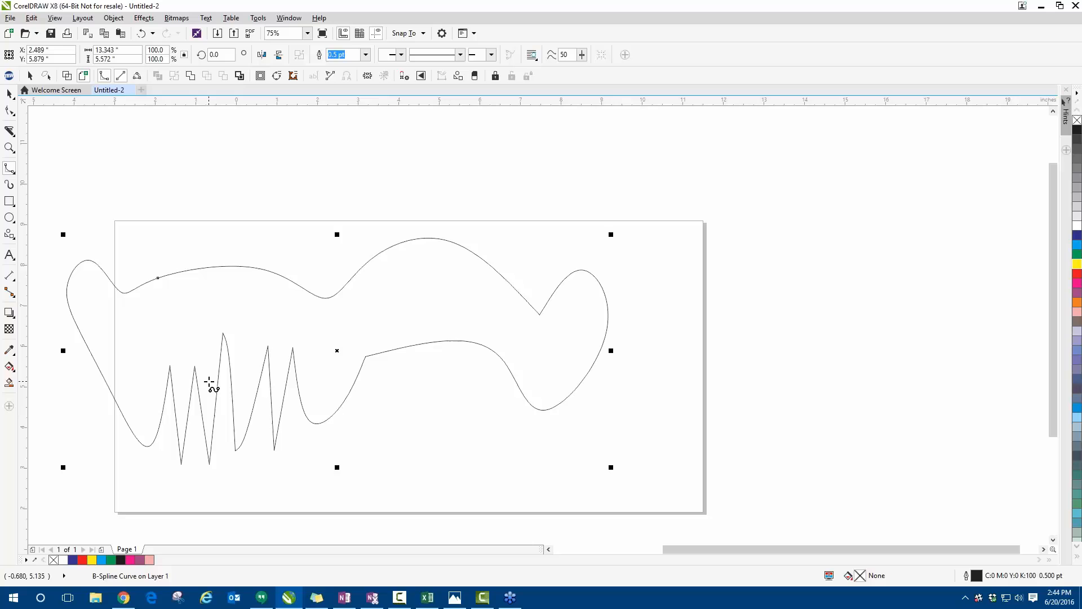
# - Add the text "Letter V for sharp conner" above the page and move it slightly up and to the right
pyautogui.click(8, 93)
pyautogui.click(9, 254)
pyautogui.click(207, 215)
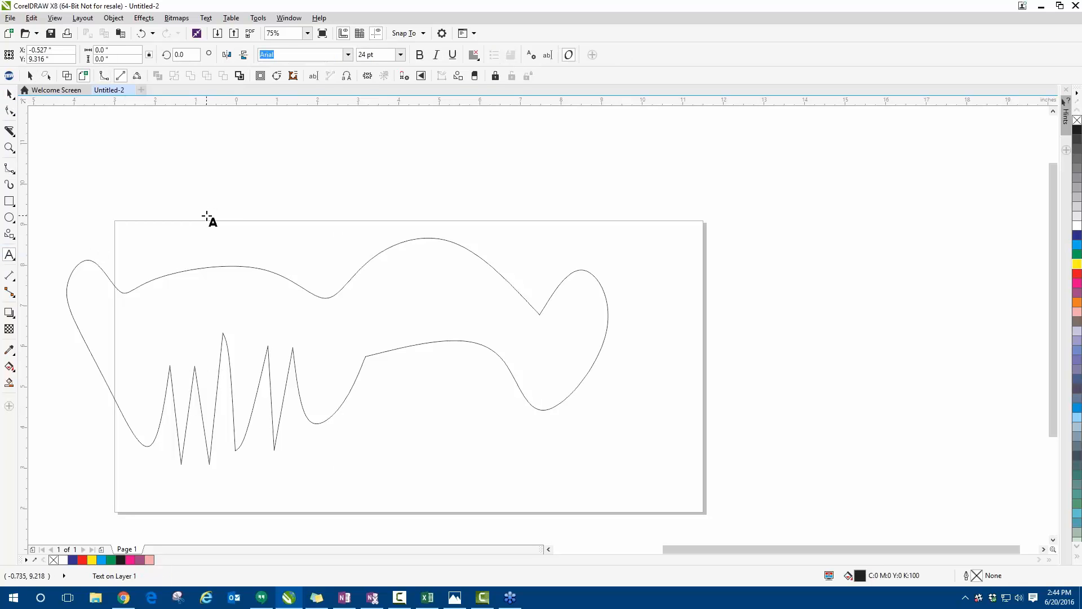
pyautogui.write('Letter ')
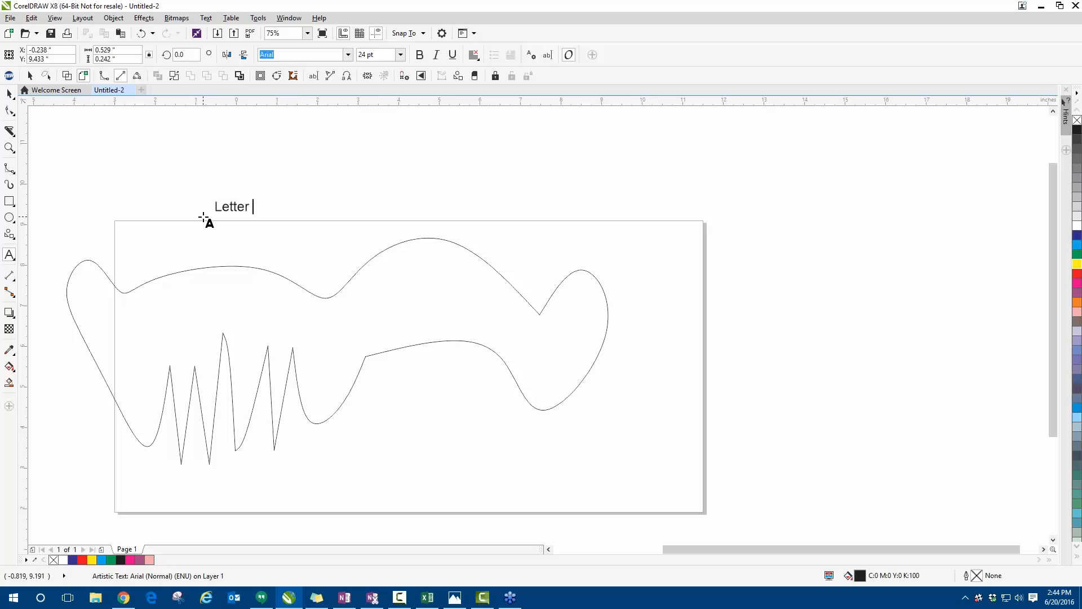
pyautogui.write('V for sharp conner')
pyautogui.press('Escape')
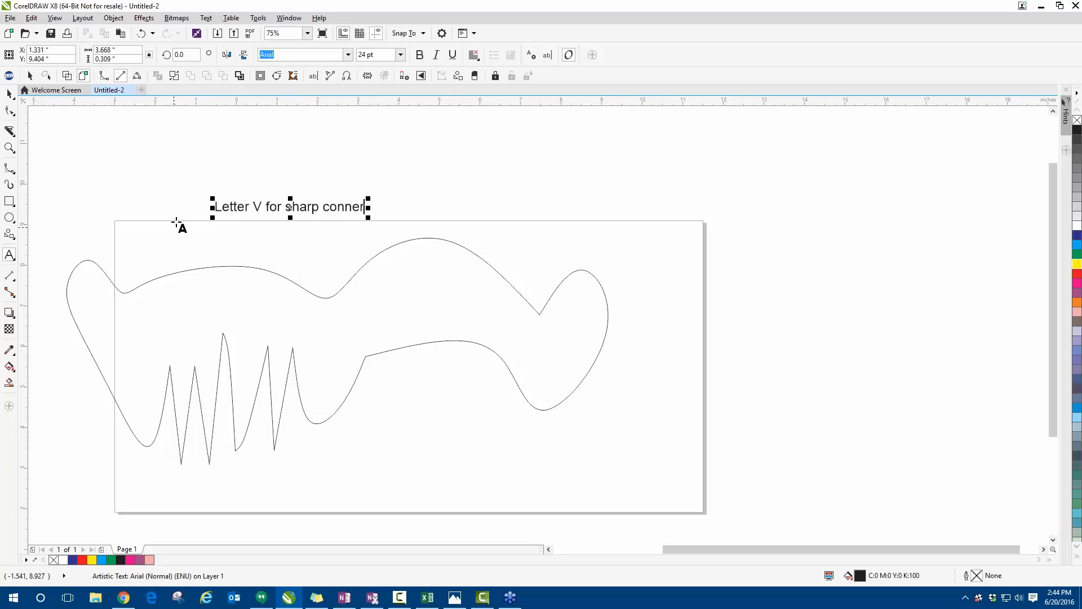
pyautogui.click(9, 93)
pyautogui.moveTo(292, 210); pyautogui.dragTo(316, 179)
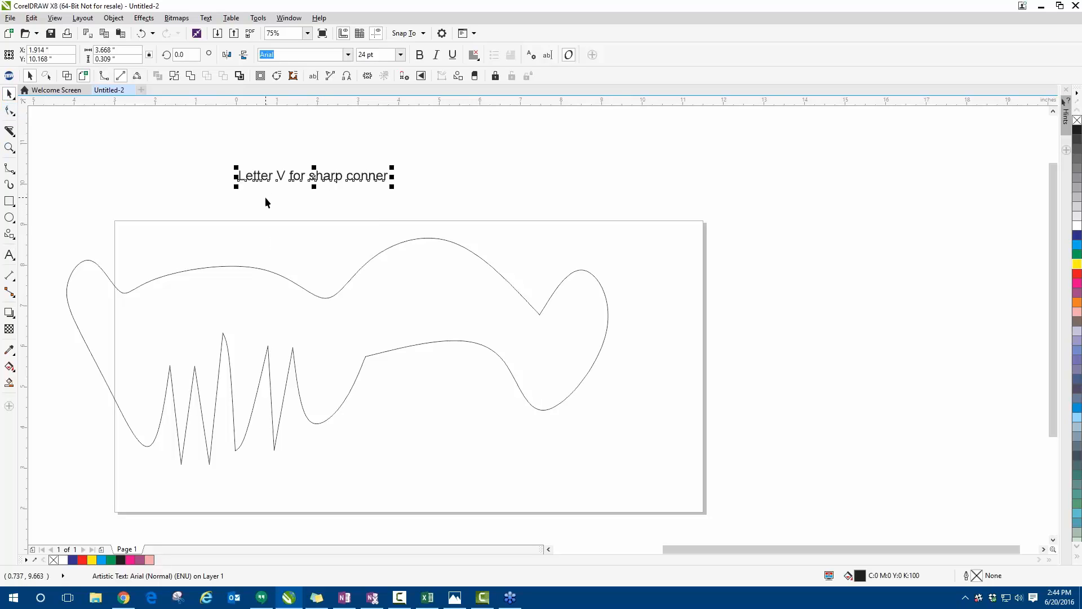
# - Fill the closed B-spline shape with yellow, and delete it together with the text note
pyautogui.click(246, 267)
pyautogui.click(1077, 263)
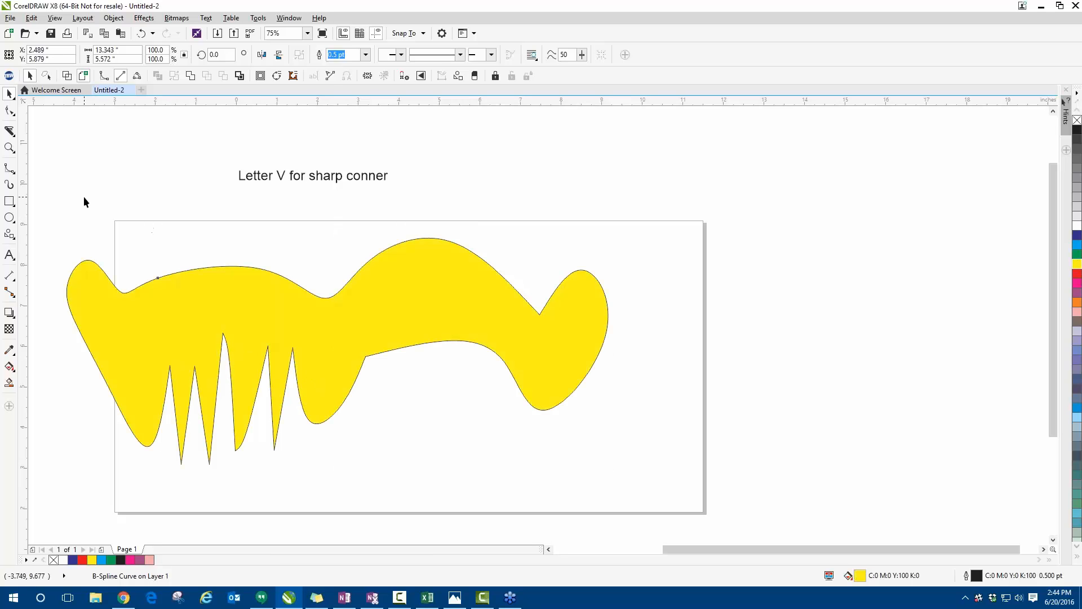
pyautogui.moveTo(39, 126); pyautogui.dragTo(744, 493)
pyautogui.press('Delete')
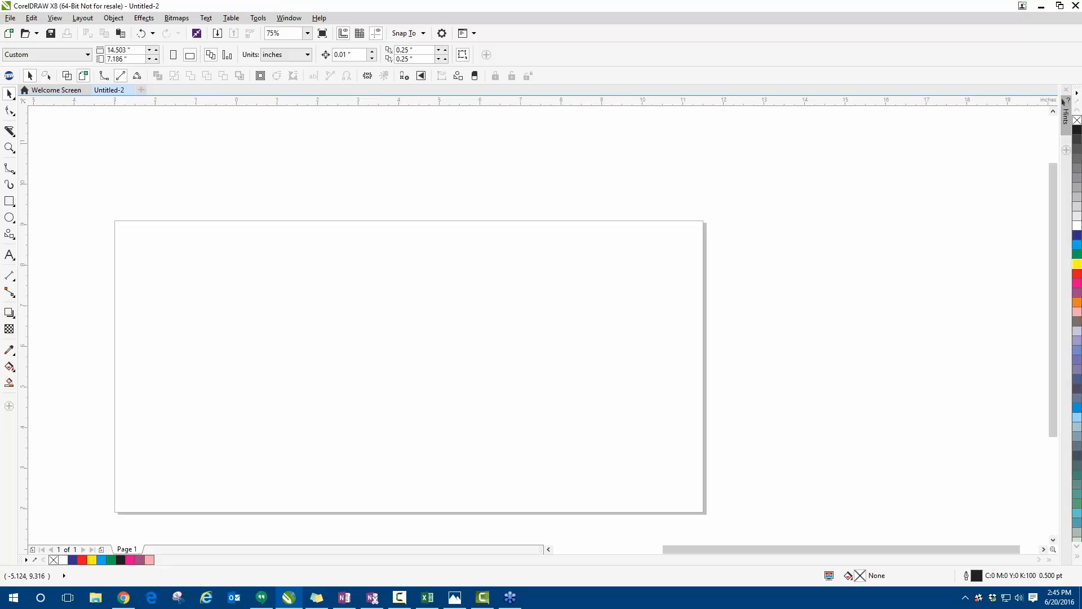
# - Draw a yellow-filled square about 5.58 in wide on the page's left half and a circle about 5.88 in across on the right half
pyautogui.click(9, 202)
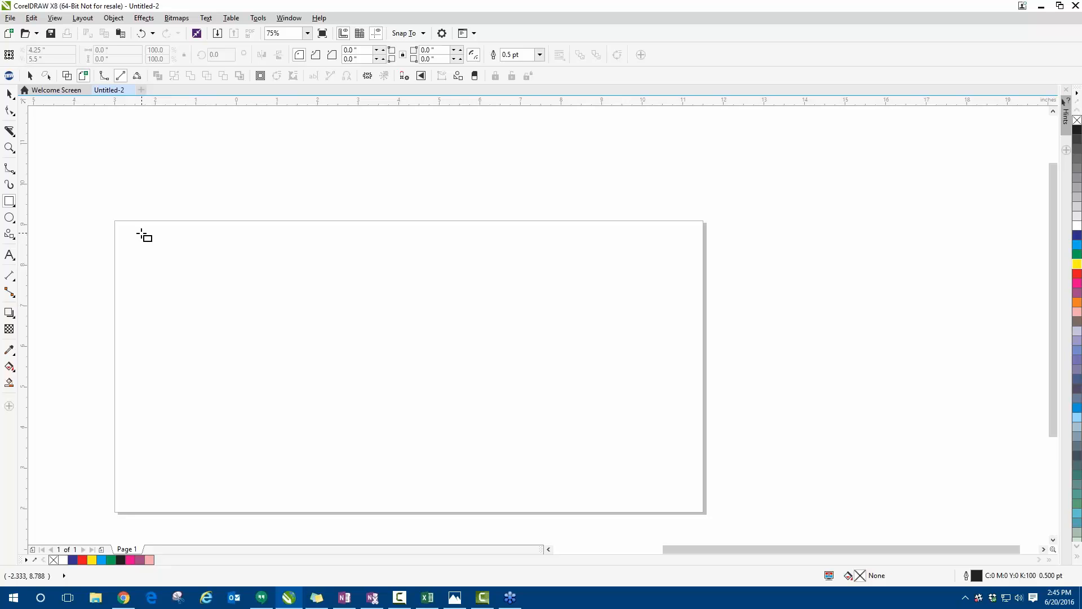
pyautogui.moveTo(137, 239)
pyautogui.mouseDown()
pyautogui.moveTo(207, 322)
pyautogui.moveTo(294, 396)
pyautogui.moveTo(210, 330)
pyautogui.moveTo(187, 296)
pyautogui.moveTo(259, 383)
pyautogui.moveTo(179, 291)
pyautogui.moveTo(223, 360)
pyautogui.moveTo(360, 485)
pyautogui.moveTo(341, 445)
pyautogui.moveTo(352, 467)
pyautogui.mouseUp()
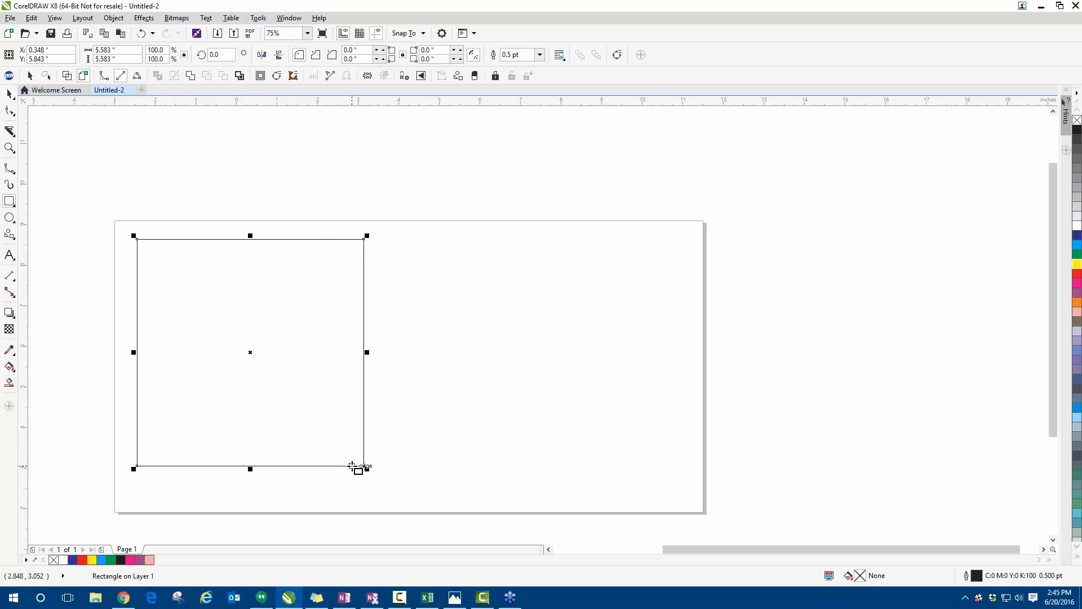
pyautogui.click(1076, 263)
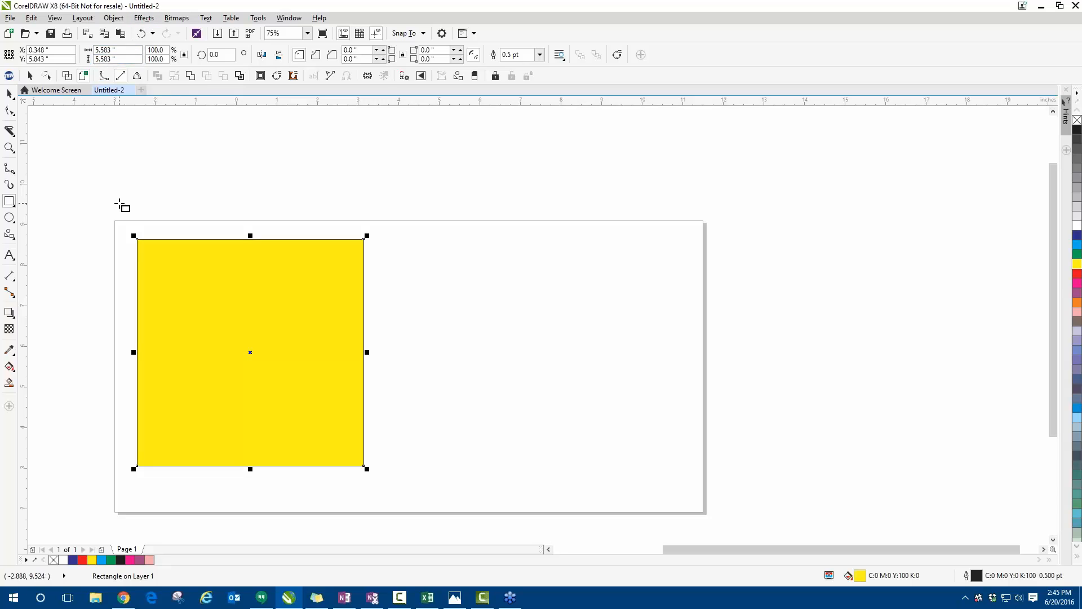
pyautogui.click(10, 220)
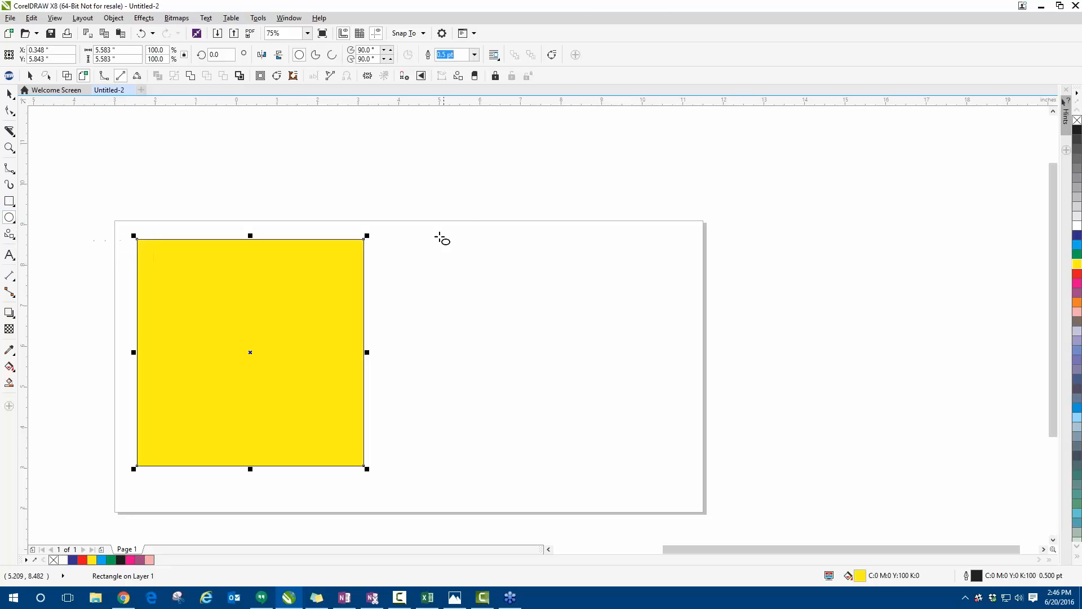
pyautogui.moveTo(437, 234); pyautogui.dragTo(680, 453)
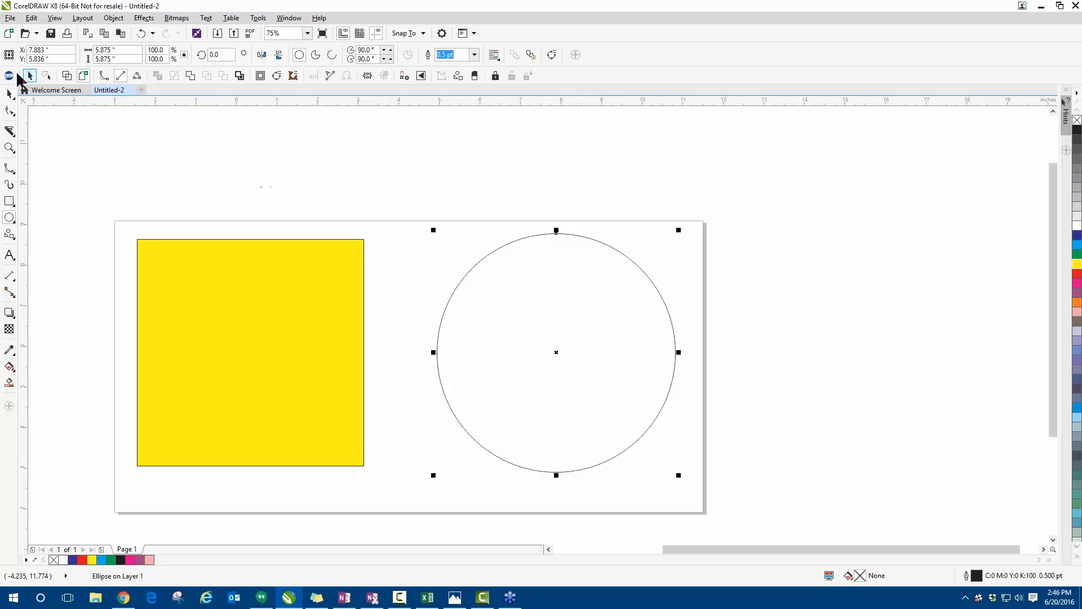
# - Add the text "ctrl perfect shape" above the square
pyautogui.click(9, 255)
pyautogui.click(244, 200)
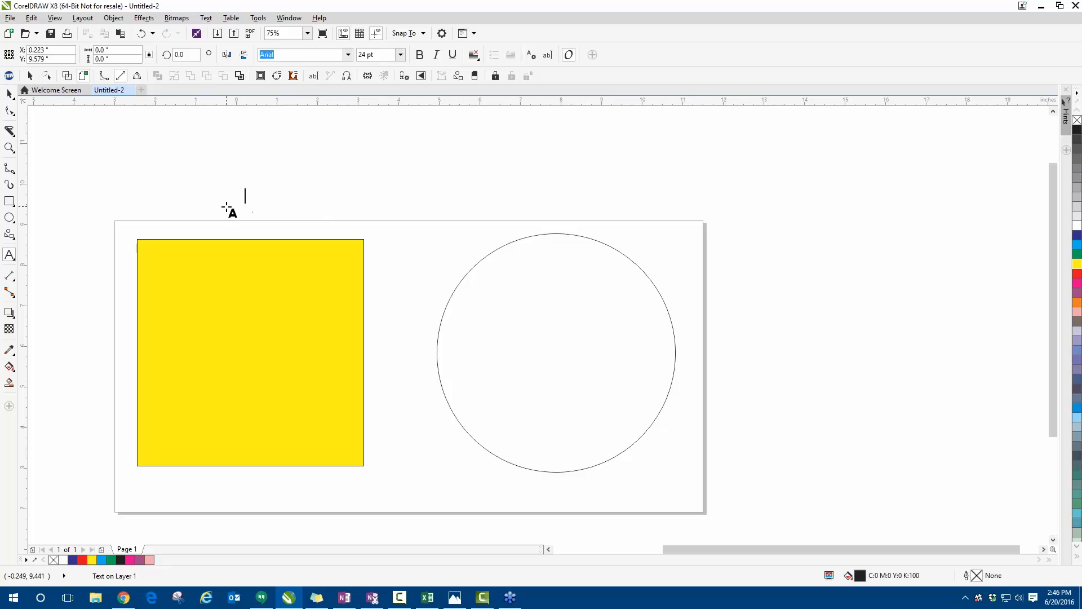
pyautogui.write('Ctrl perf')
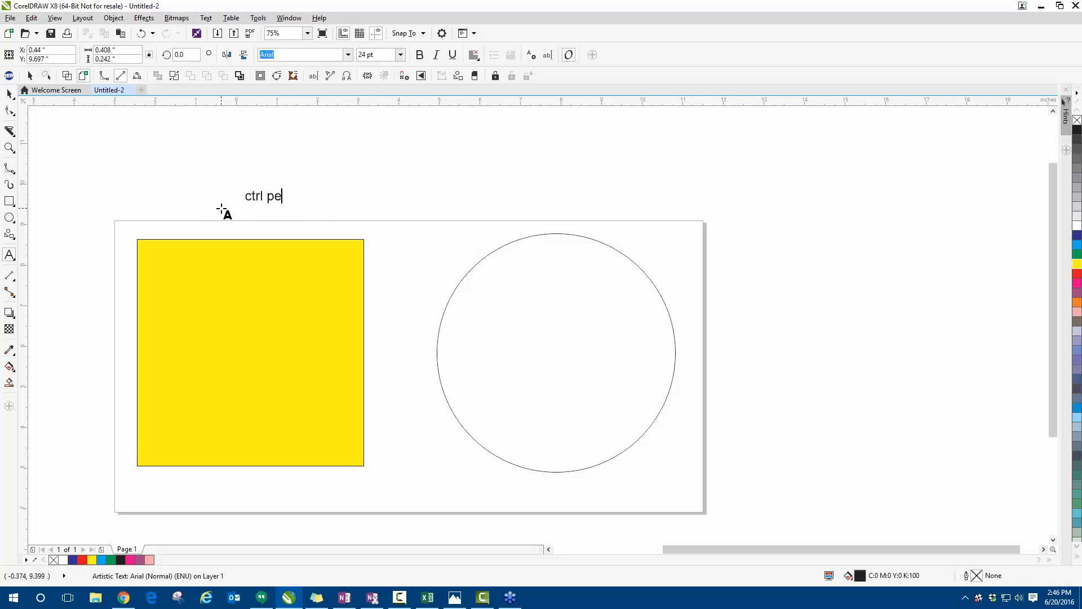
pyautogui.write('ect shape')
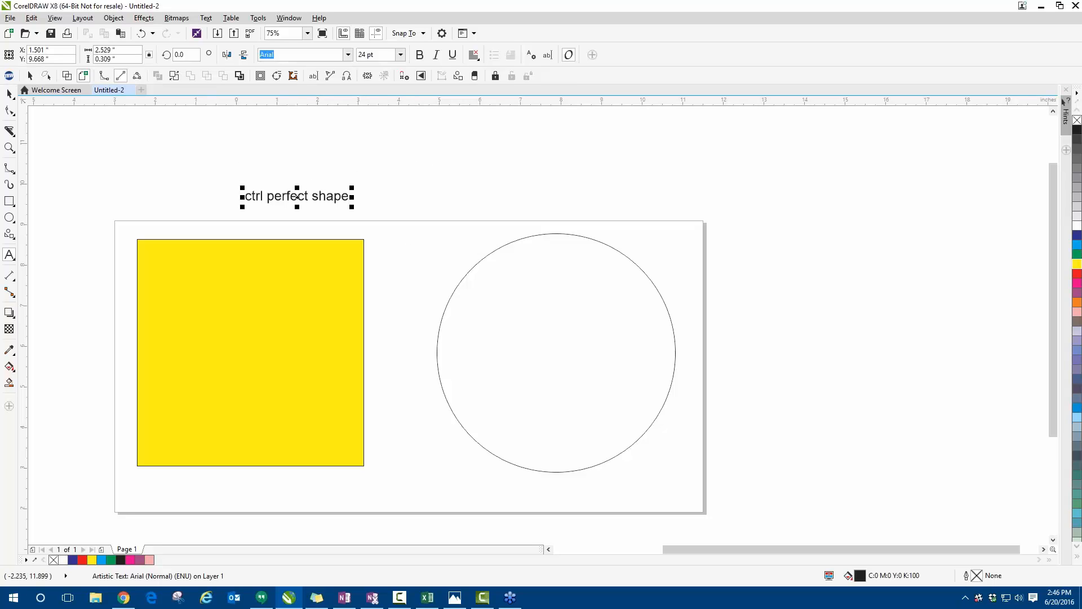
# - Fill the circle with red
pyautogui.click(9, 95)
pyautogui.click(500, 291)
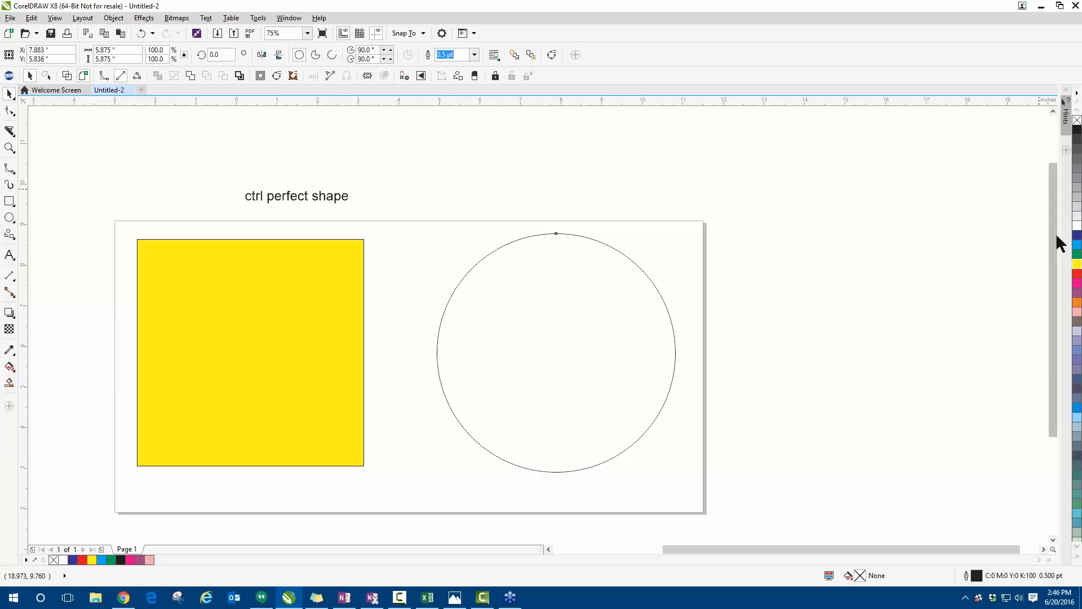
pyautogui.click(1076, 274)
# - Draw an unfilled rectangle about 8.8 by 4.9 in, overlapping the yellow square's lower-left corner and extending below the page
pyautogui.scroll(-2, 468, 167)
pyautogui.scroll(2, 496, 362)
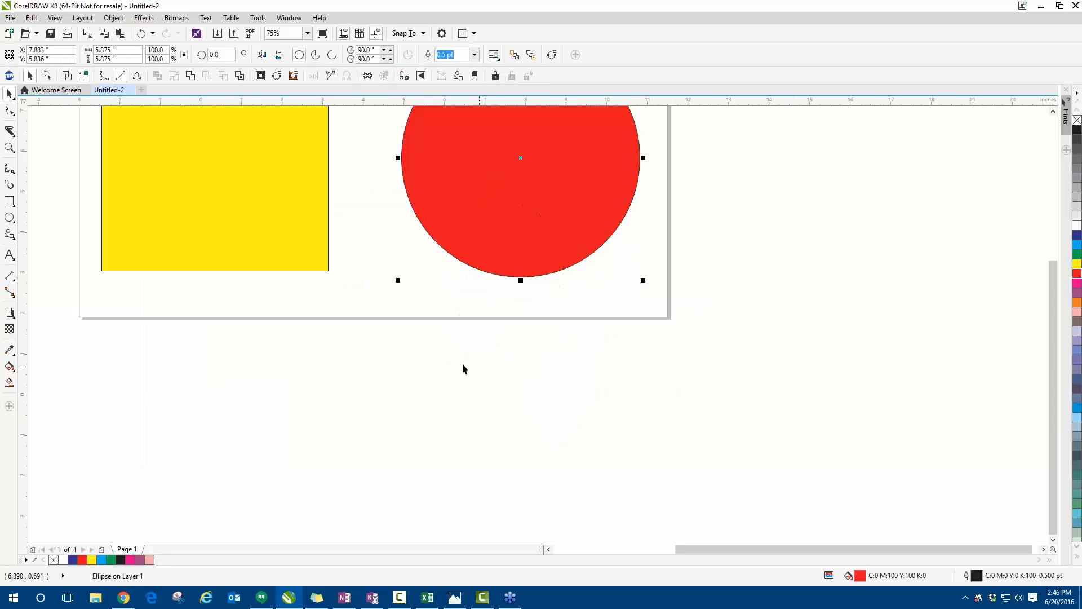
pyautogui.click(9, 202)
pyautogui.moveTo(117, 338); pyautogui.dragTo(302, 434)
pyautogui.scroll(-1, 310, 435)
pyautogui.scroll(1, 95, 417)
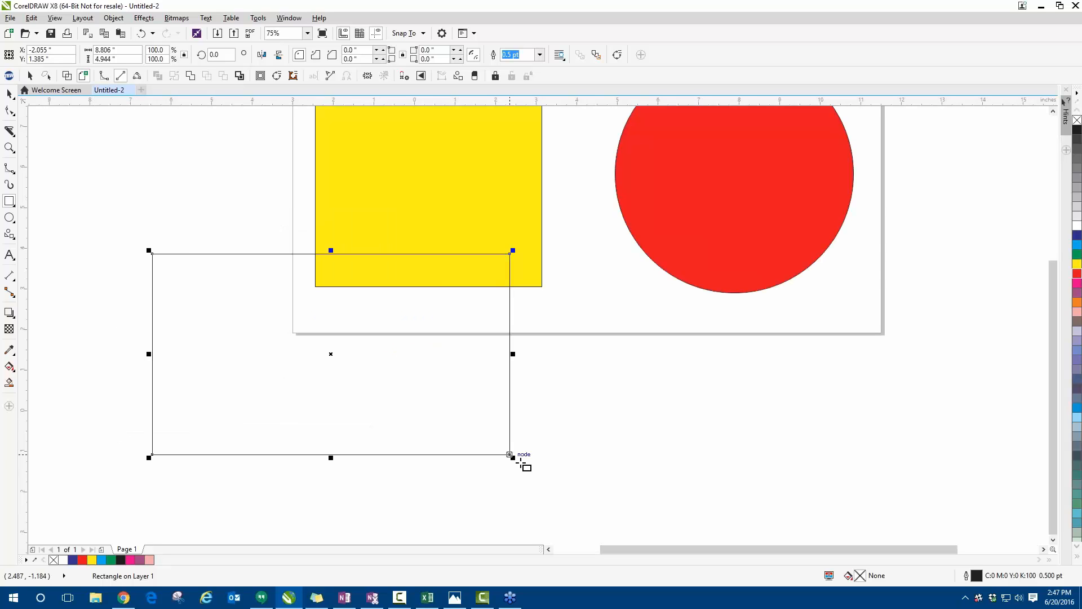
# - Scale the rectangle proportionally about its center to about 4.25 by 2.39 in
pyautogui.moveTo(510, 454); pyautogui.dragTo(574, 476)
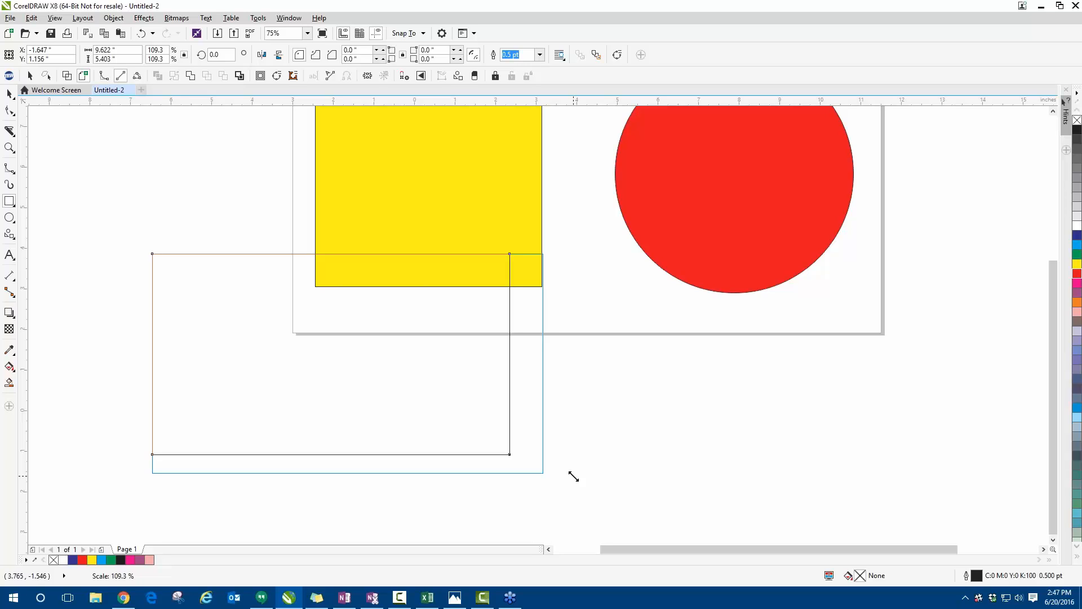
pyautogui.moveTo(573, 476); pyautogui.dragTo(435, 405)
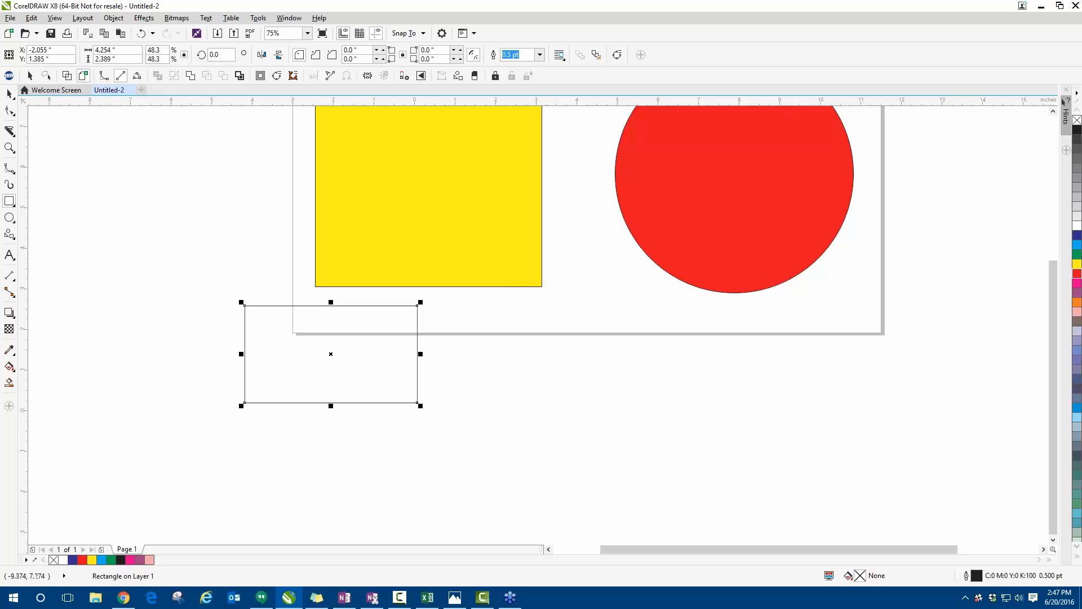
pyautogui.click(9, 95)
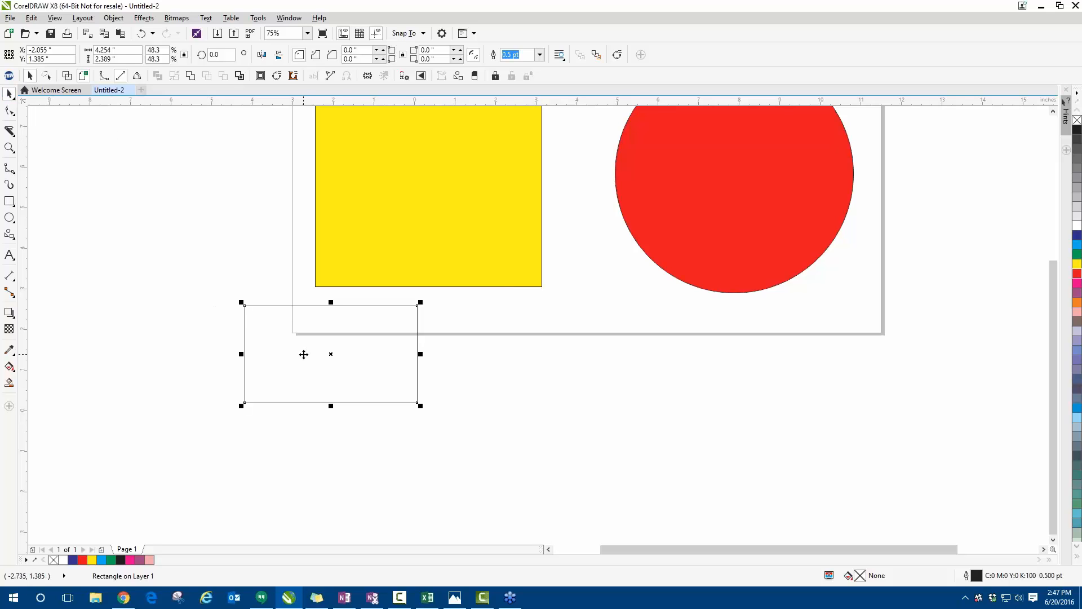